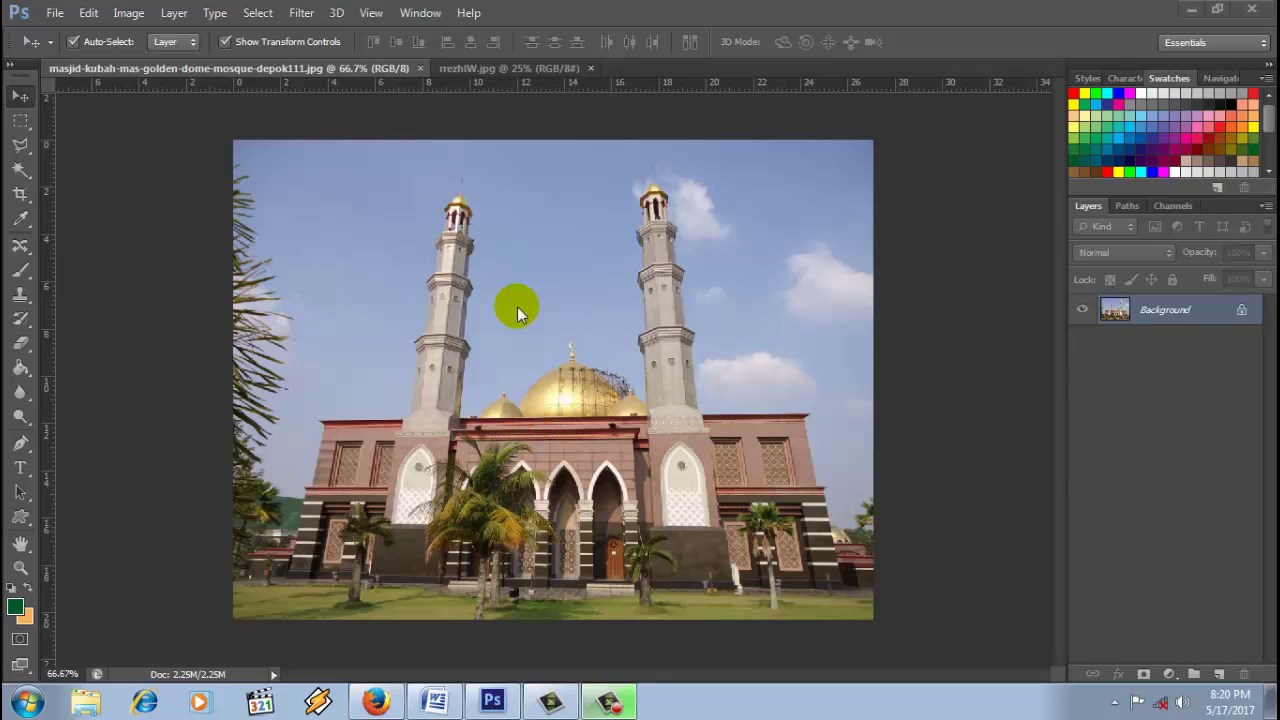
Step: Examine the green mosque wallpaper in its open document and at its web address in Firefox, returning to Photoshop
{"action": "left_click", "coordinate": [505, 67]}
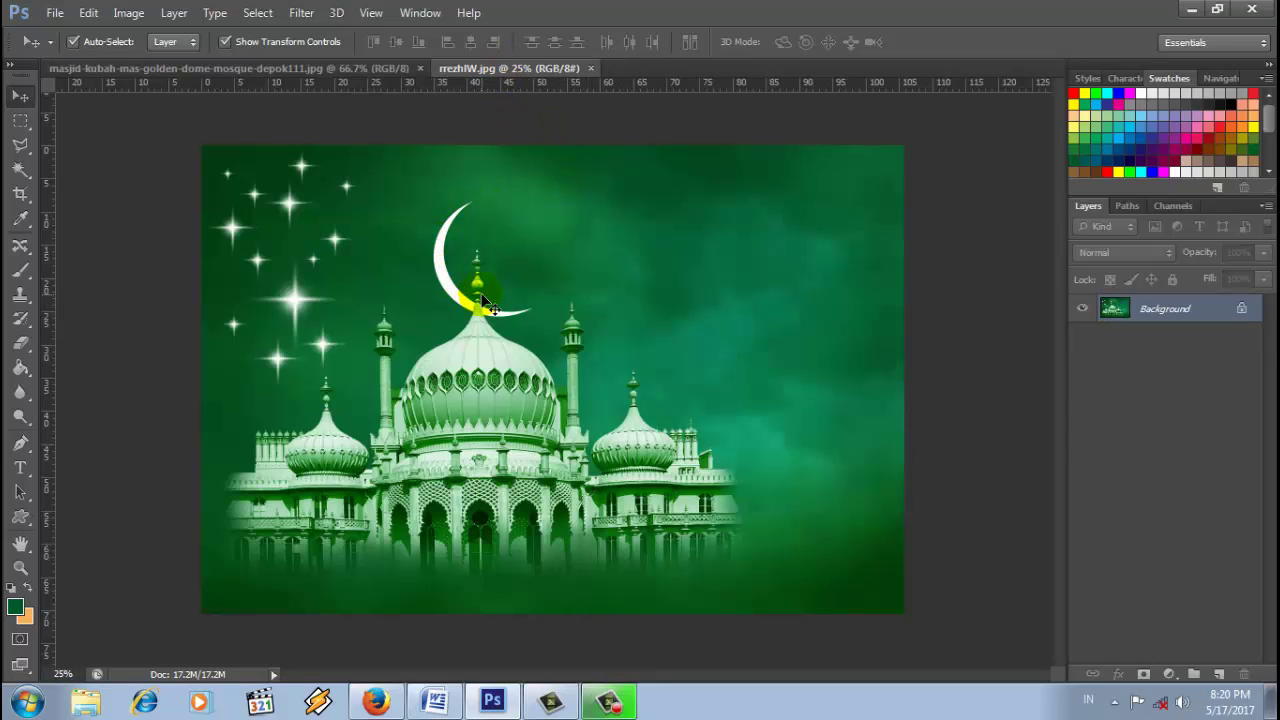
{"action": "left_click", "coordinate": [376, 701]}
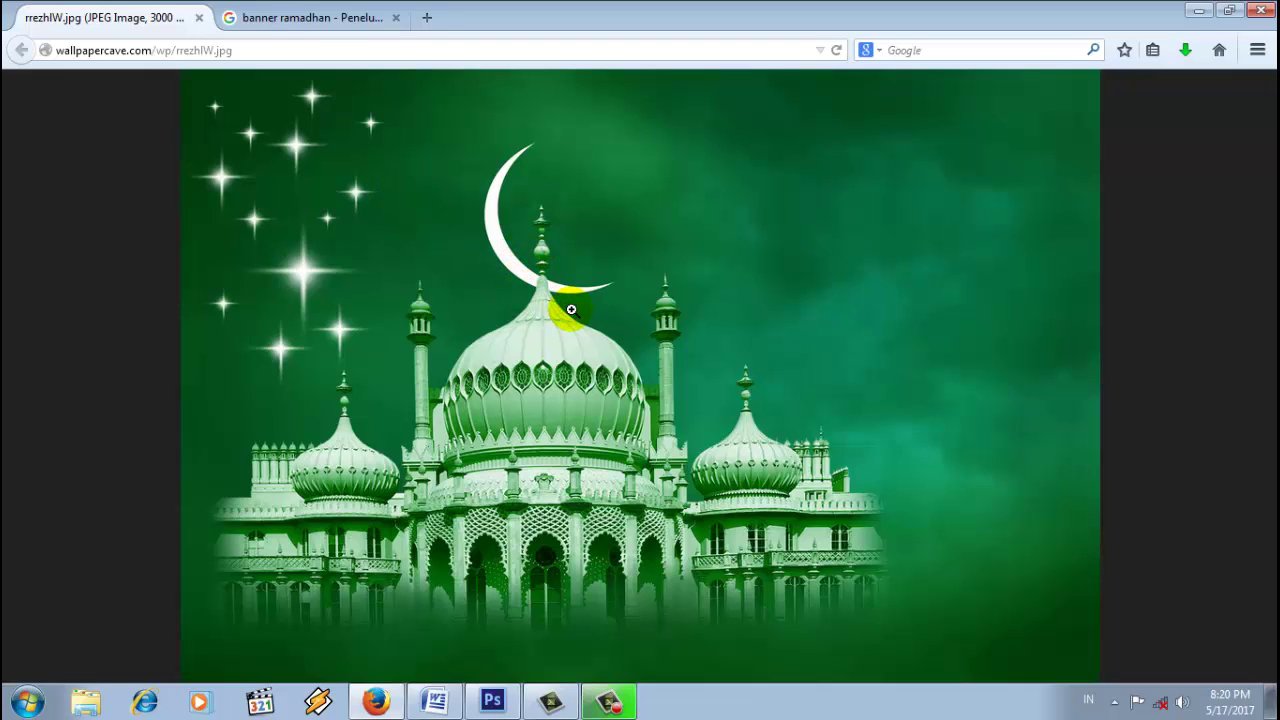
{"action": "left_click", "coordinate": [264, 50]}
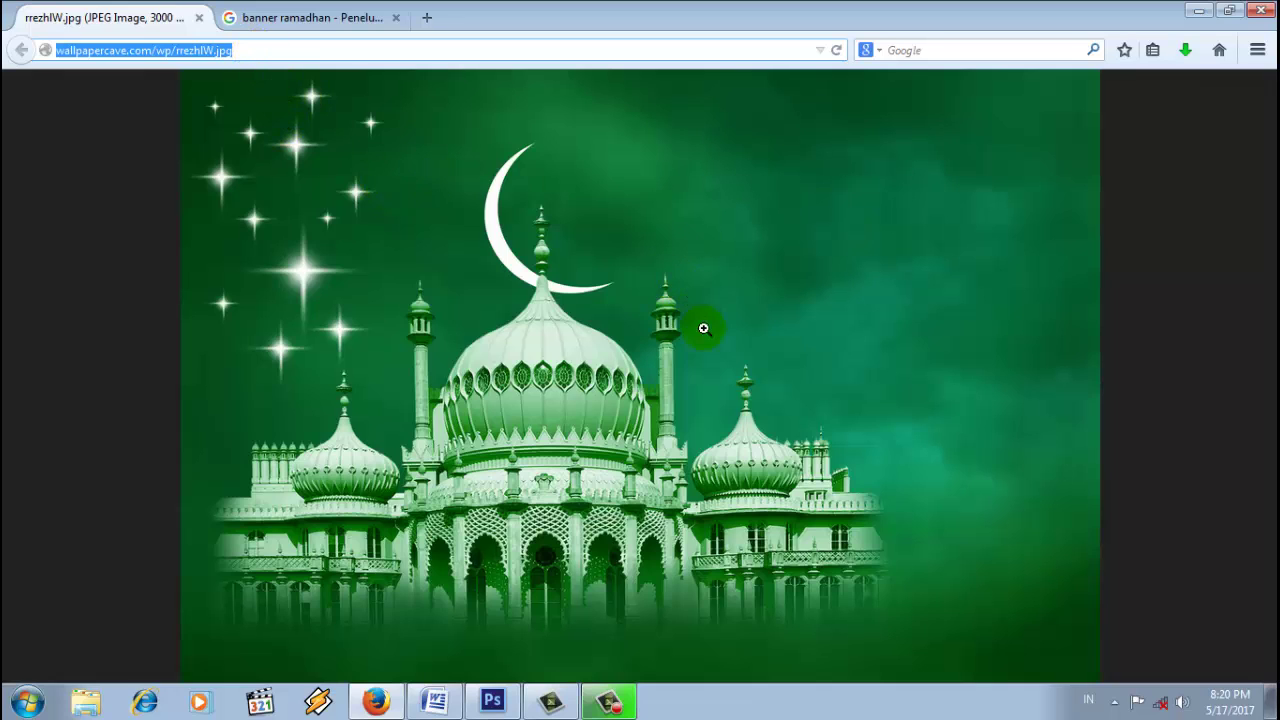
{"action": "left_click", "coordinate": [503, 702]}
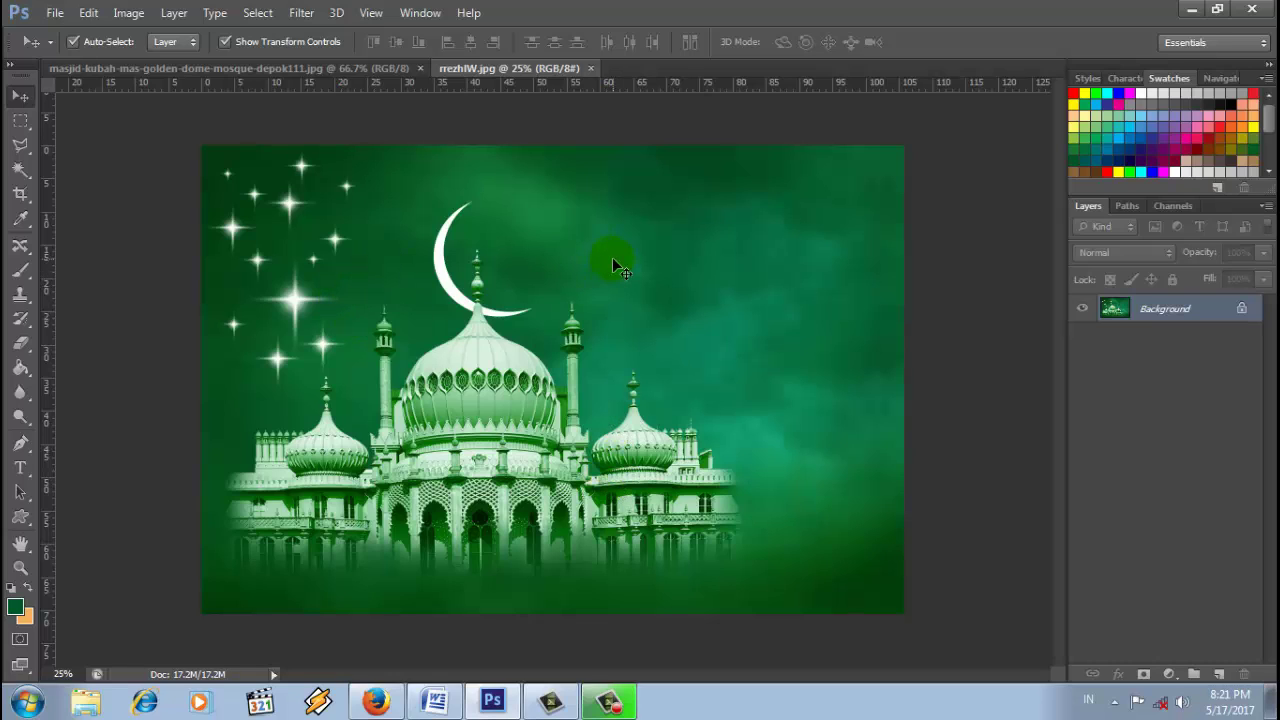
Step: Start a new document with a width of 400 cm and a height of 100 cm
{"action": "left_click", "coordinate": [55, 13]}
{"action": "left_click", "coordinate": [66, 32]}
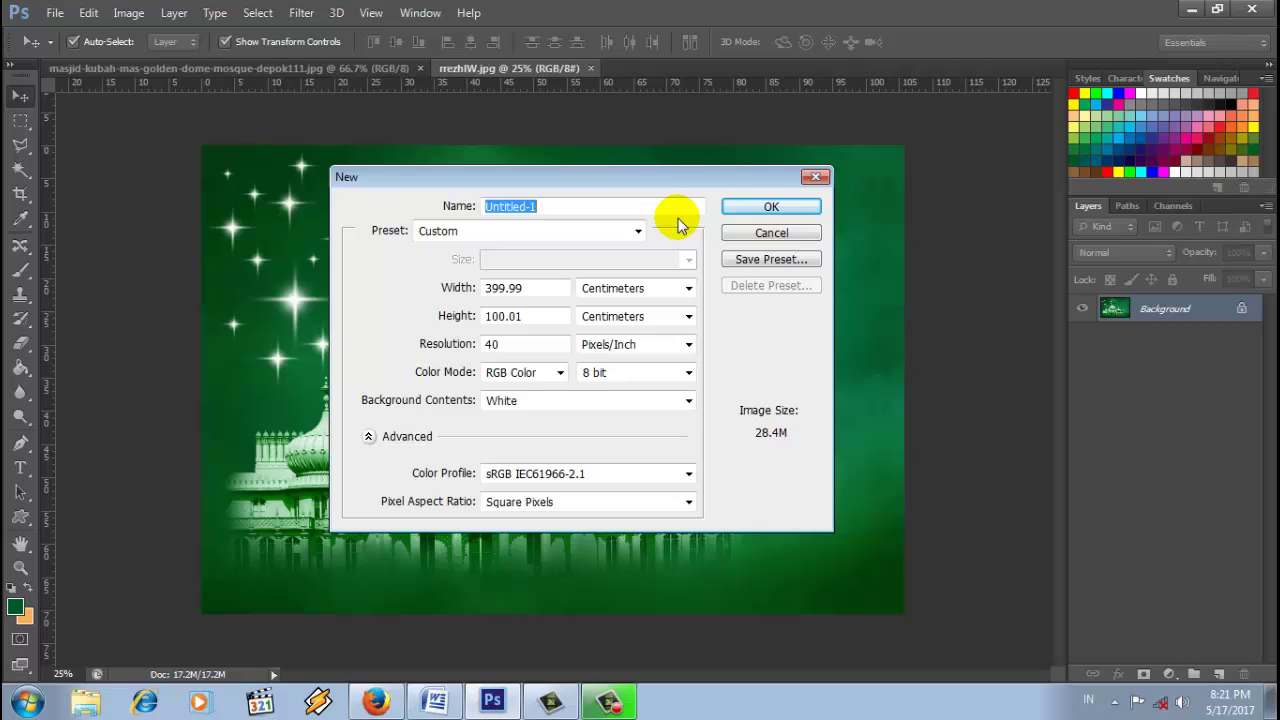
{"action": "left_click", "coordinate": [680, 288]}
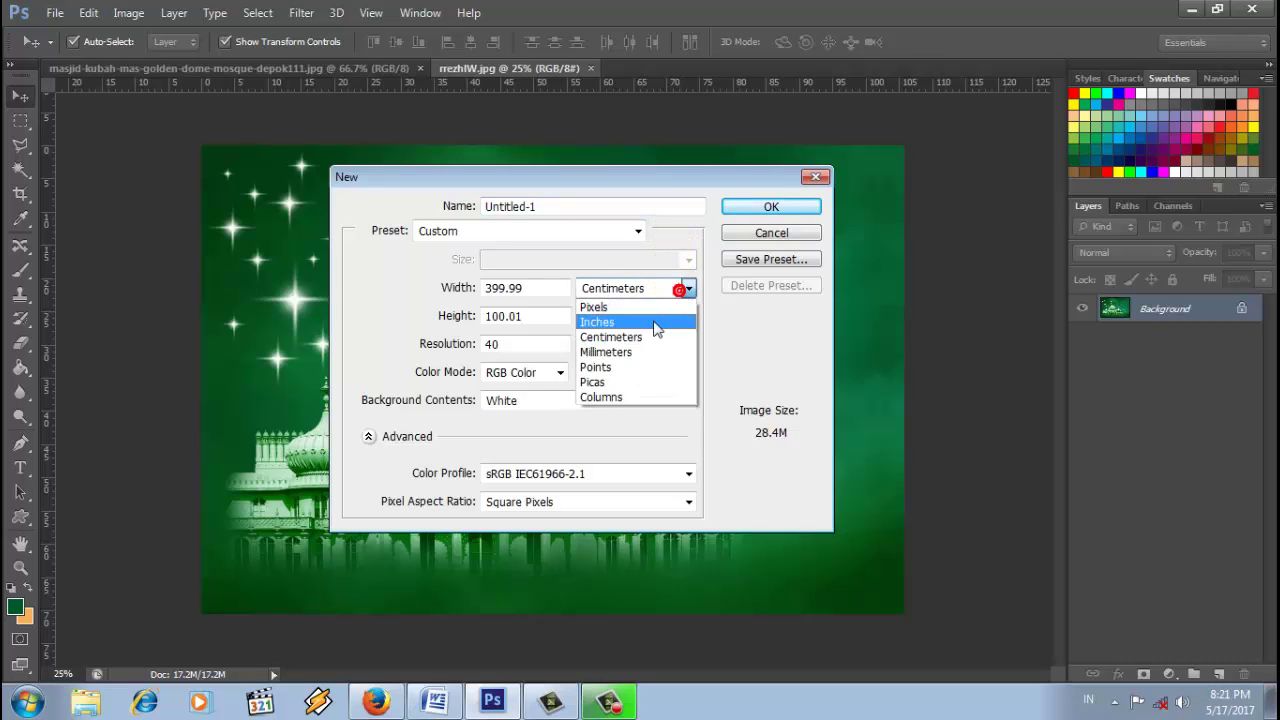
{"action": "left_click", "coordinate": [652, 340]}
{"action": "left_click_drag", "start_coordinate": [560, 288], "coordinate": [430, 302]}
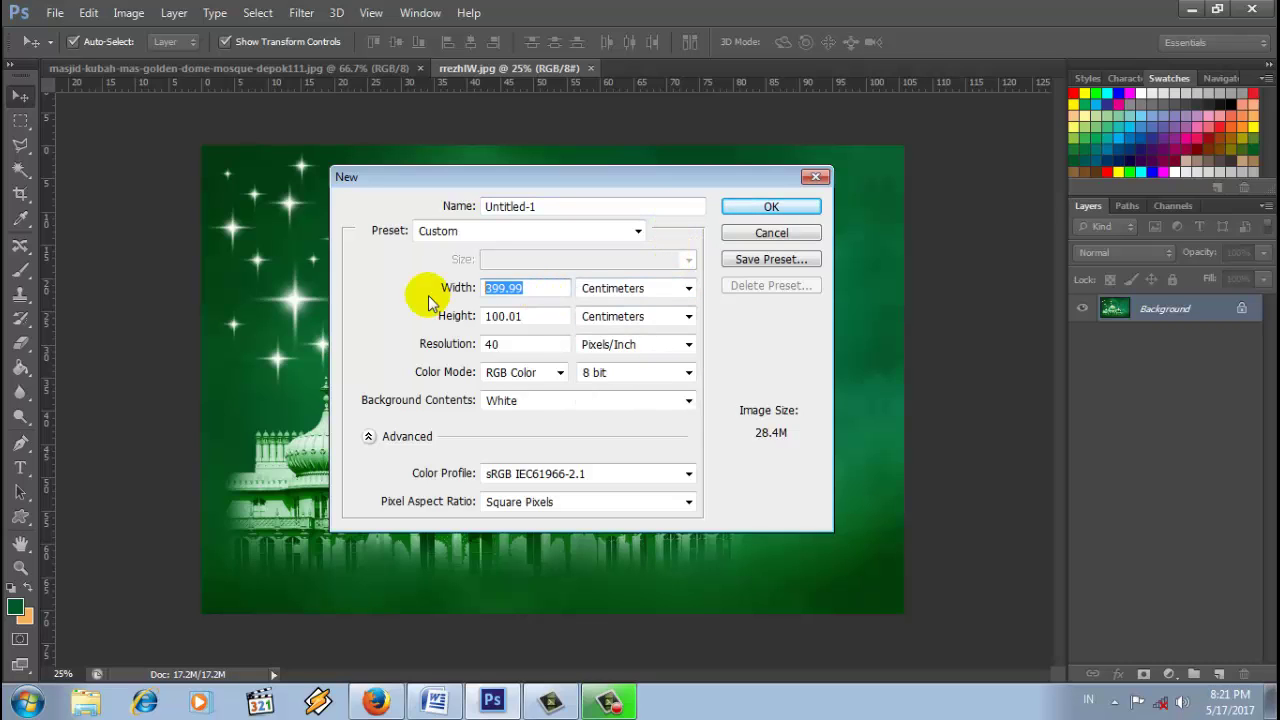
{"action": "type", "text": "400"}
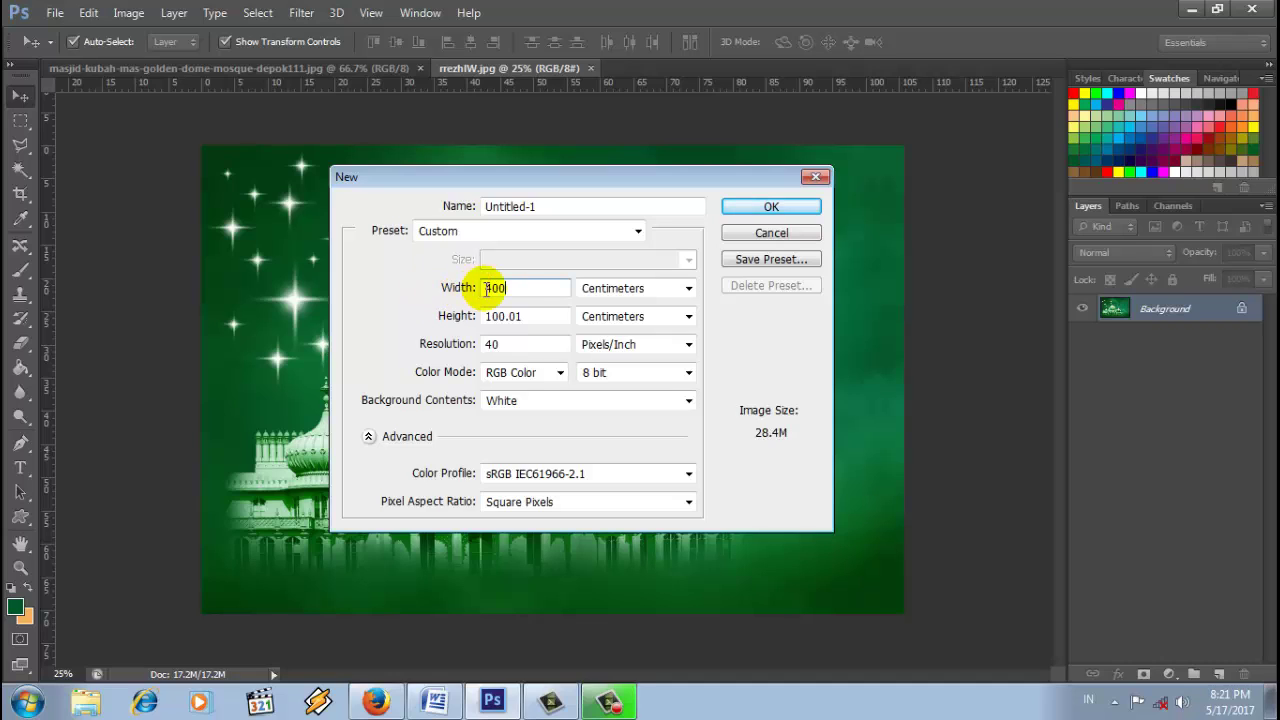
{"action": "left_click_drag", "start_coordinate": [528, 313], "coordinate": [449, 322]}
{"action": "type", "text": "1"}
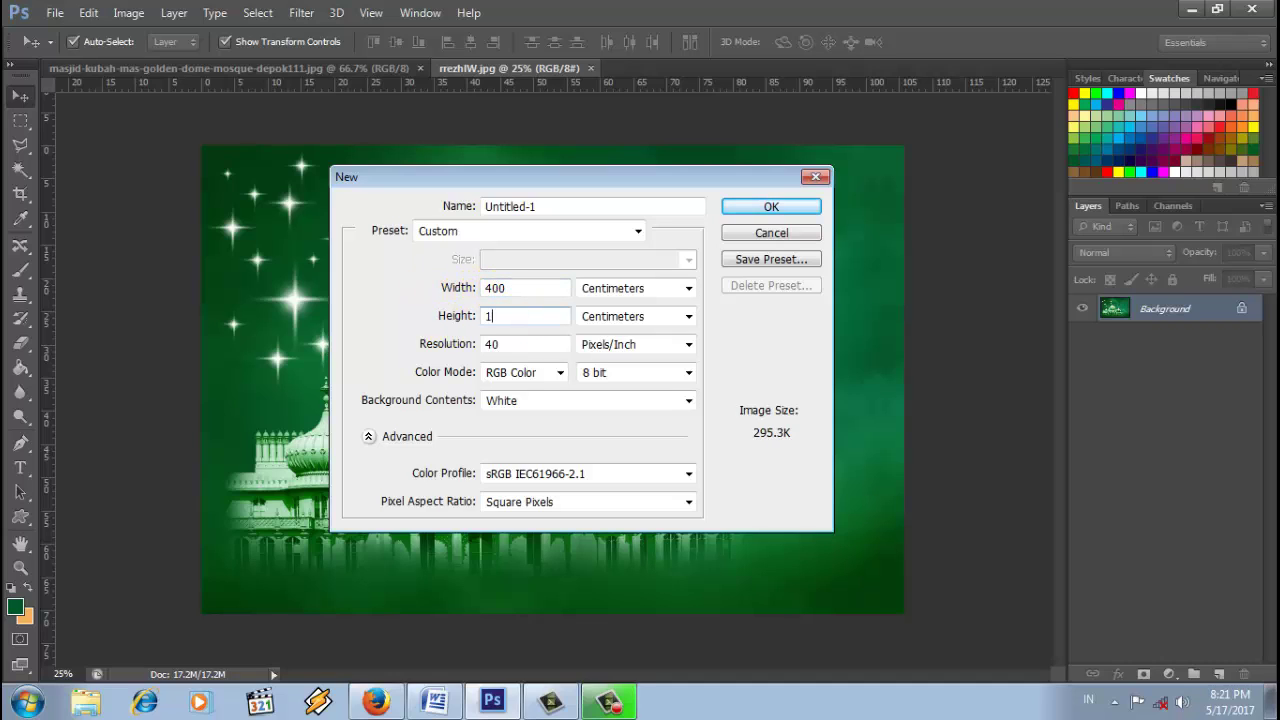
{"action": "type", "text": "00"}
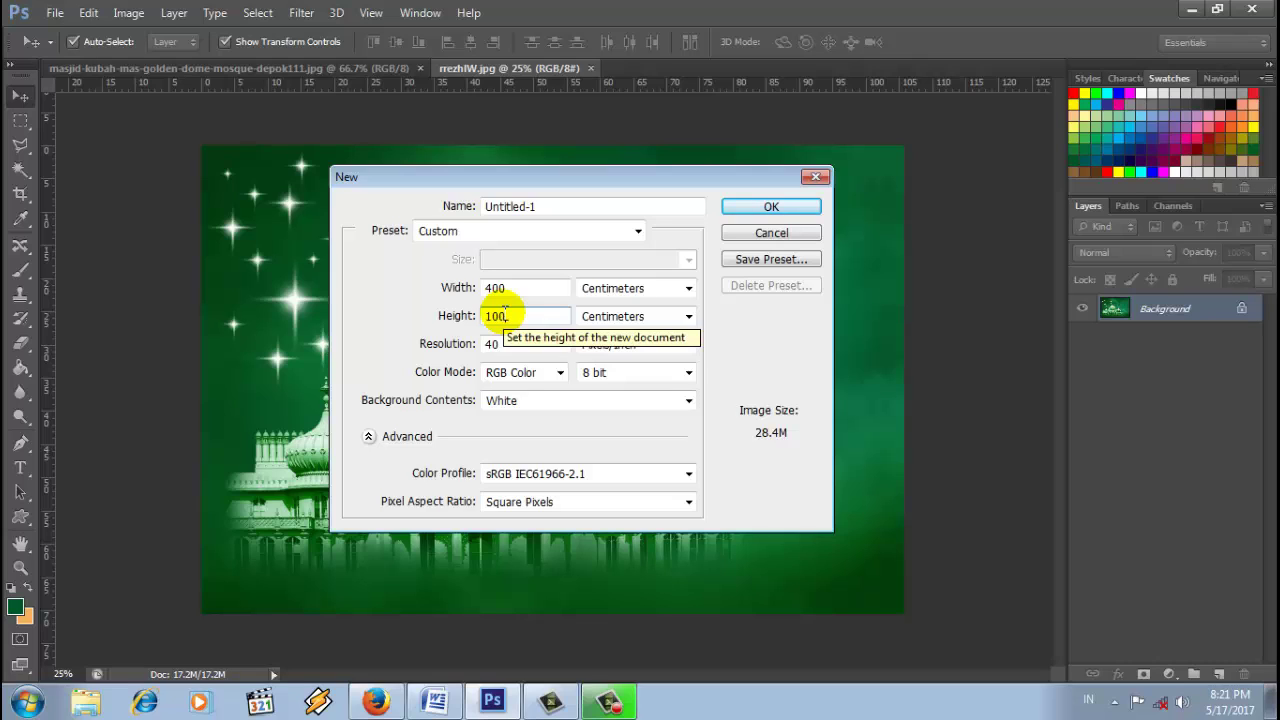
Step: Set the new document's resolution to 40 pixels/inch and create it
{"action": "left_click", "coordinate": [513, 345]}
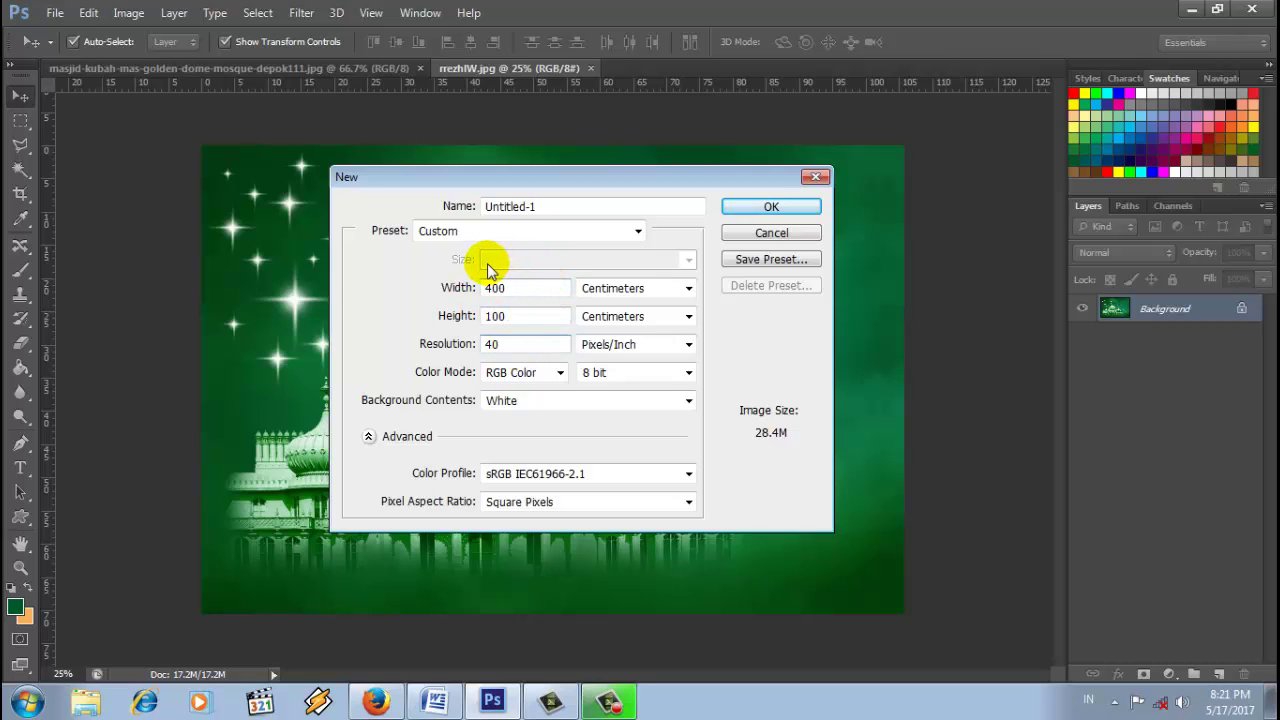
{"action": "double_click", "coordinate": [515, 340]}
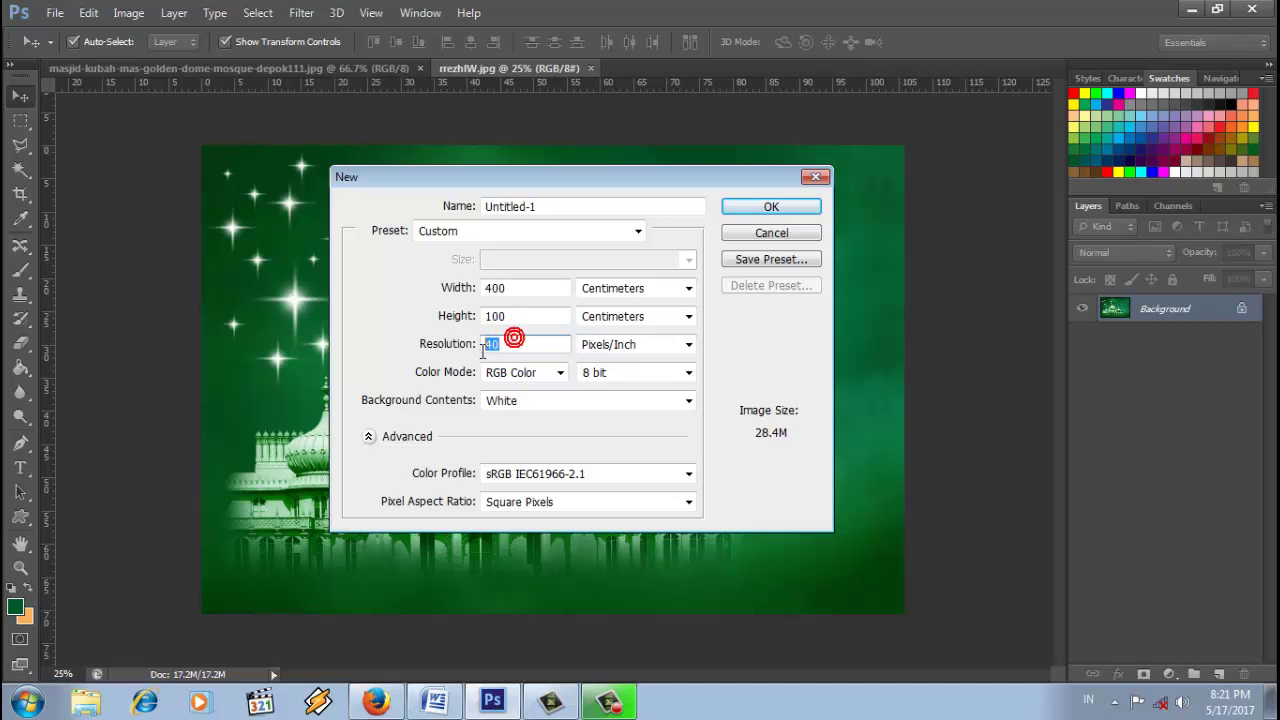
{"action": "type", "text": "40"}
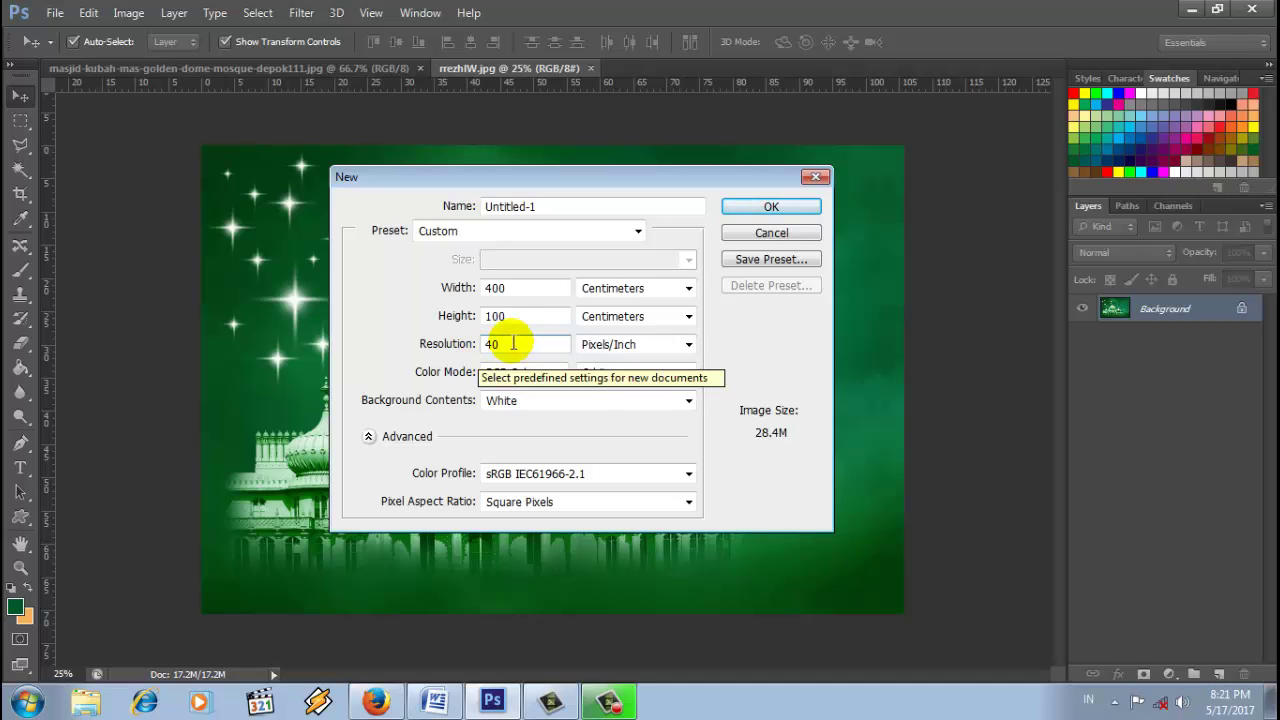
{"action": "left_click", "coordinate": [750, 207]}
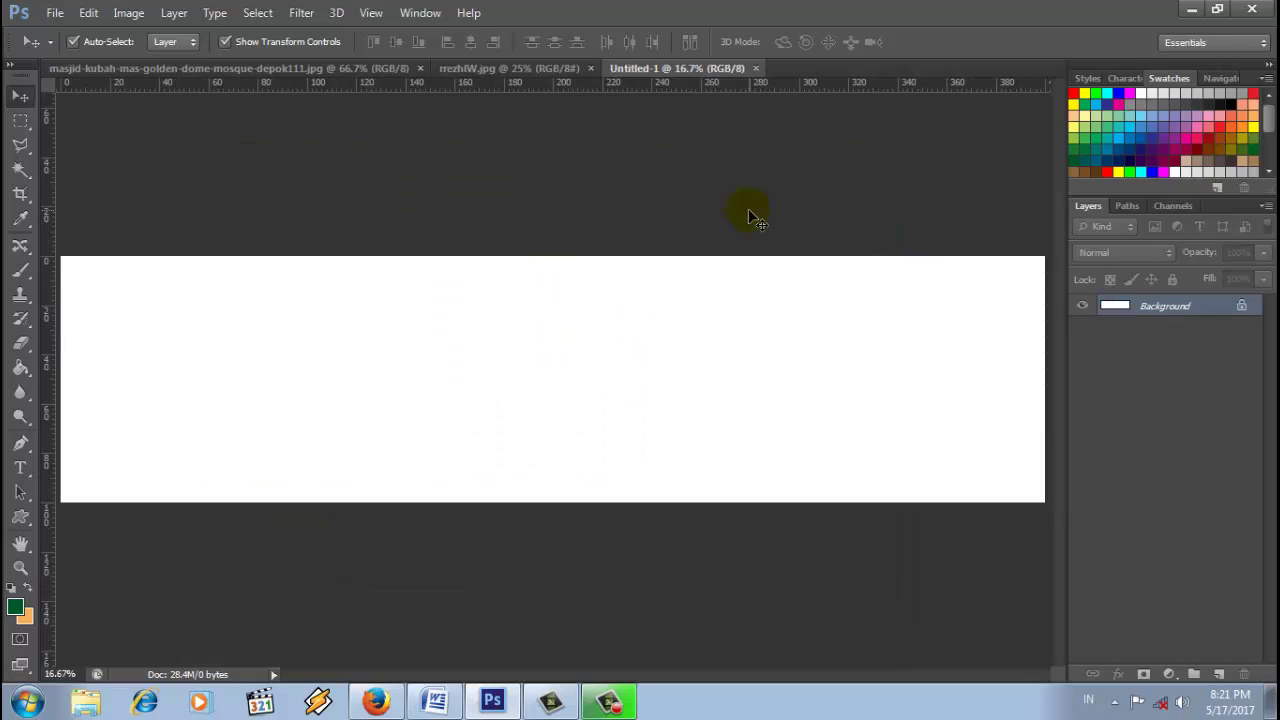
Step: Copy the golden-dome mosque photo into the blank banner and scale it to about 210% to fill the left end's height
{"action": "left_click", "coordinate": [1243, 79]}
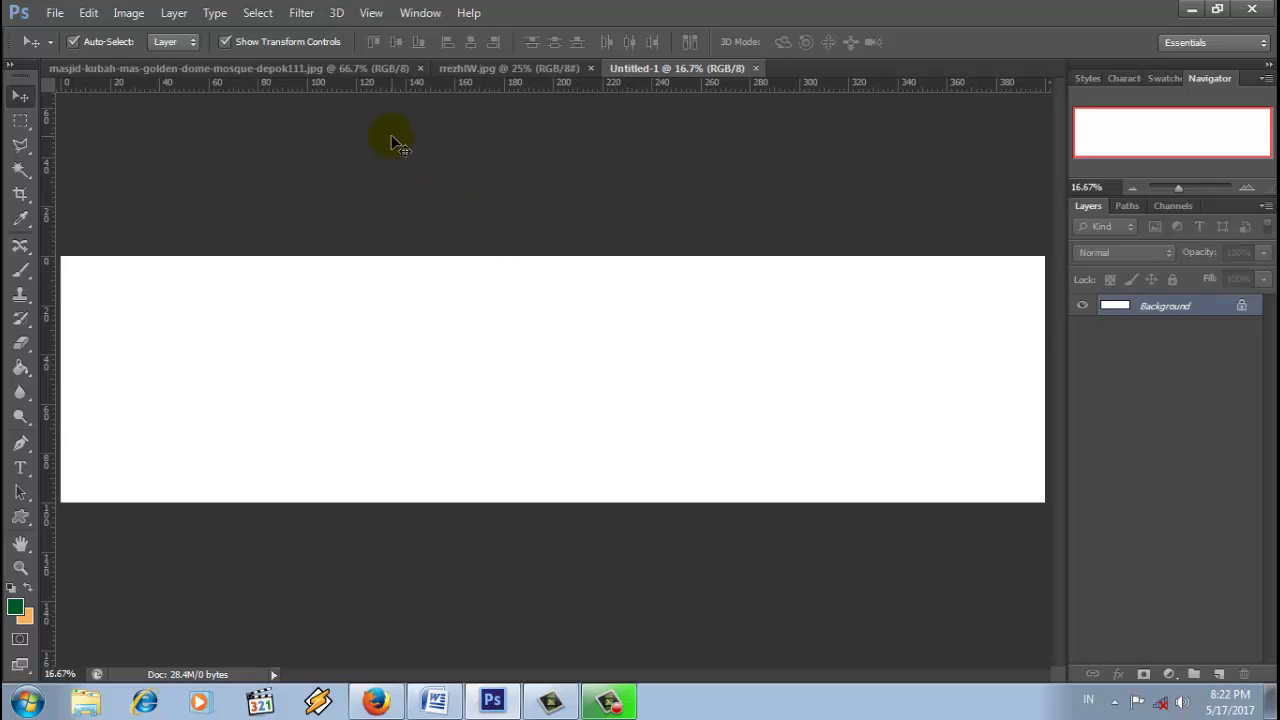
{"action": "left_click", "coordinate": [316, 72]}
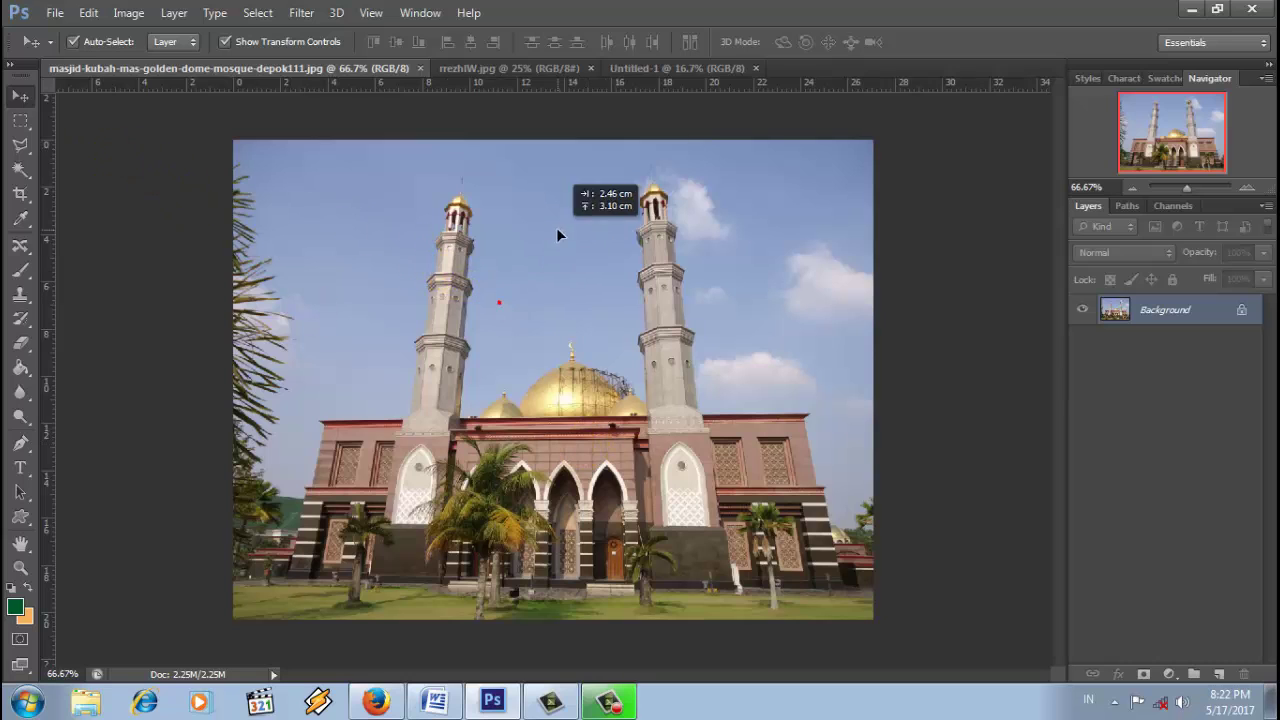
{"action": "left_click_drag", "start_coordinate": [558, 233], "coordinate": [152, 301]}
{"action": "left_click_drag", "start_coordinate": [207, 373], "coordinate": [323, 488]}
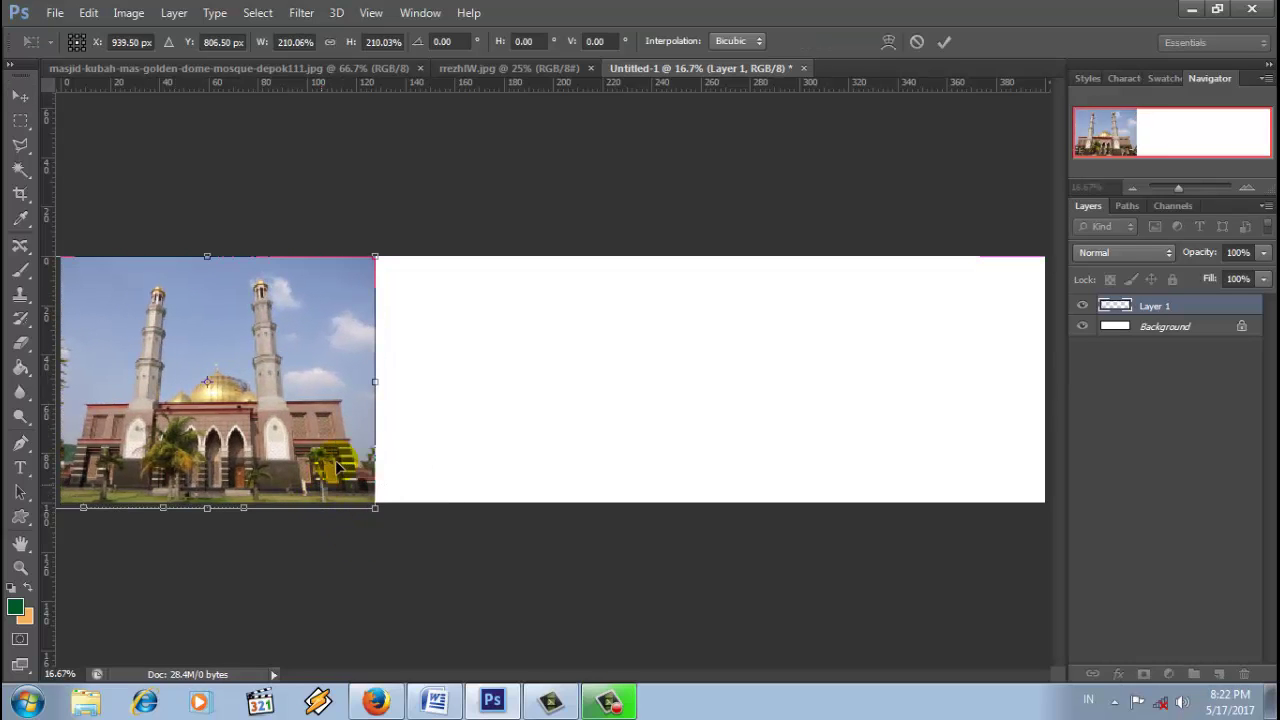
{"action": "left_click", "coordinate": [946, 42]}
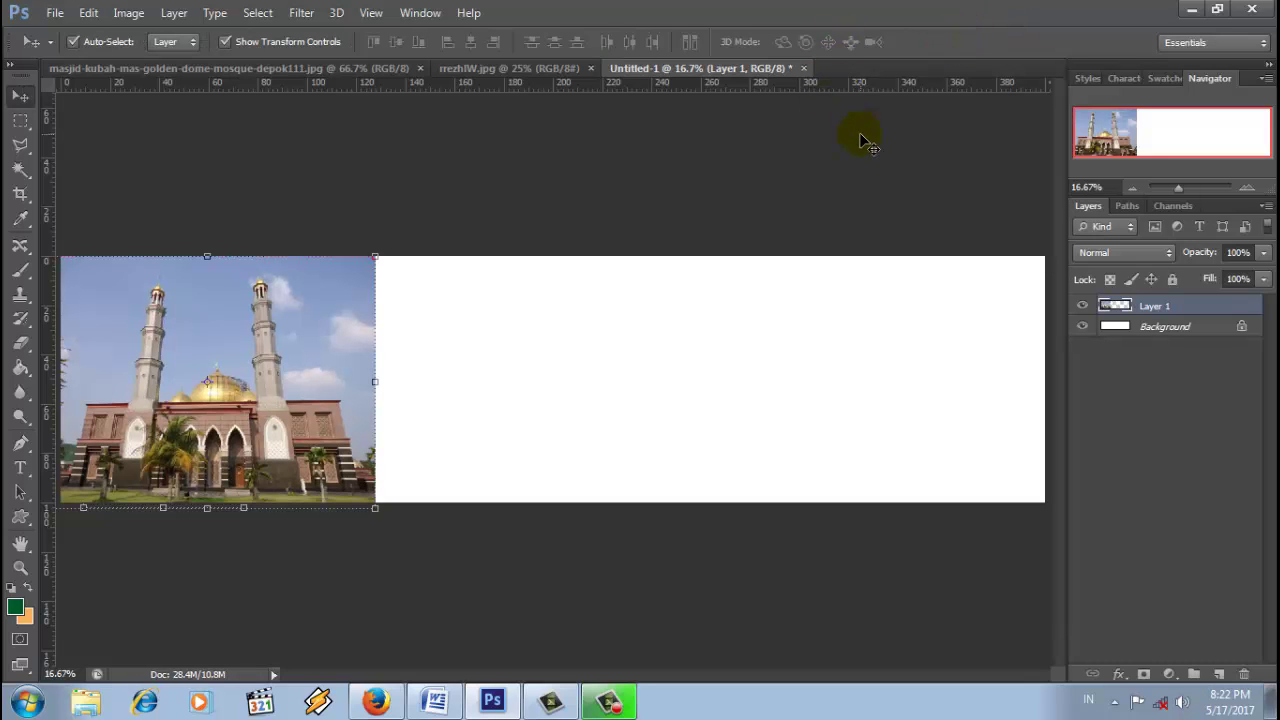
Step: Add a new layer above the mosque photo and select a rectangle from the photo's right part to the banner's right end
{"action": "left_click", "coordinate": [1150, 306]}
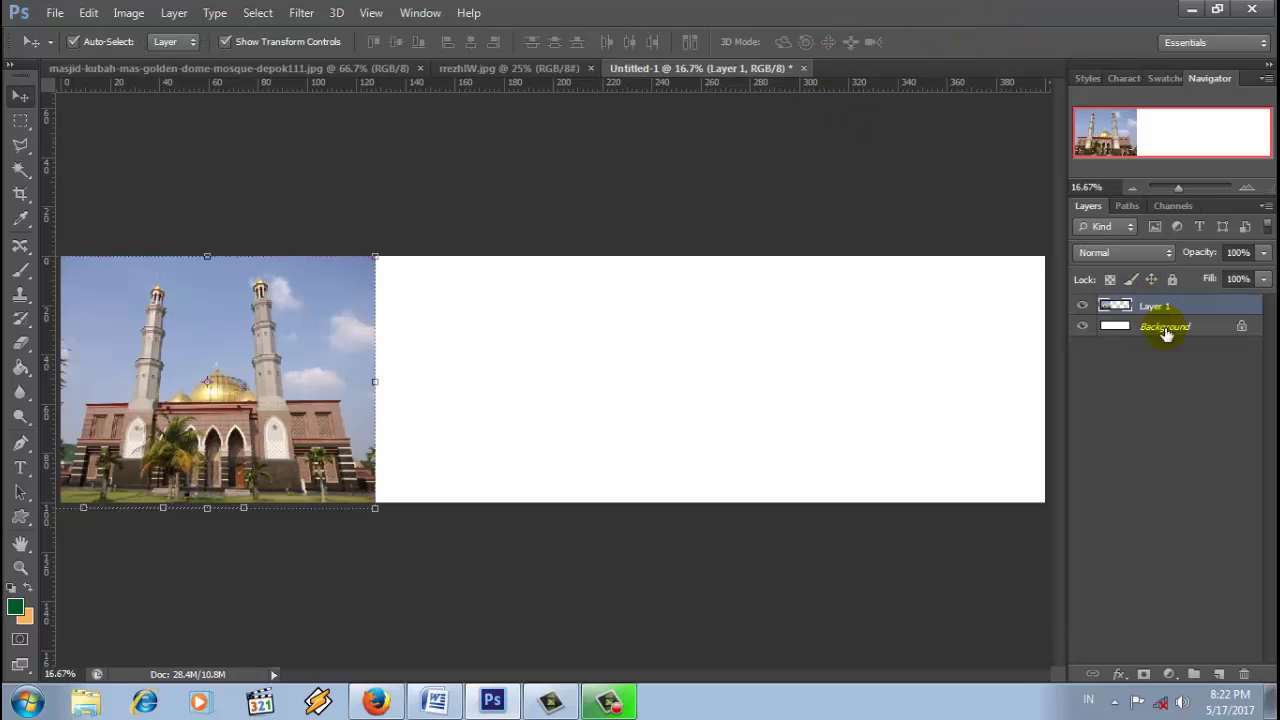
{"action": "left_click", "coordinate": [1216, 676]}
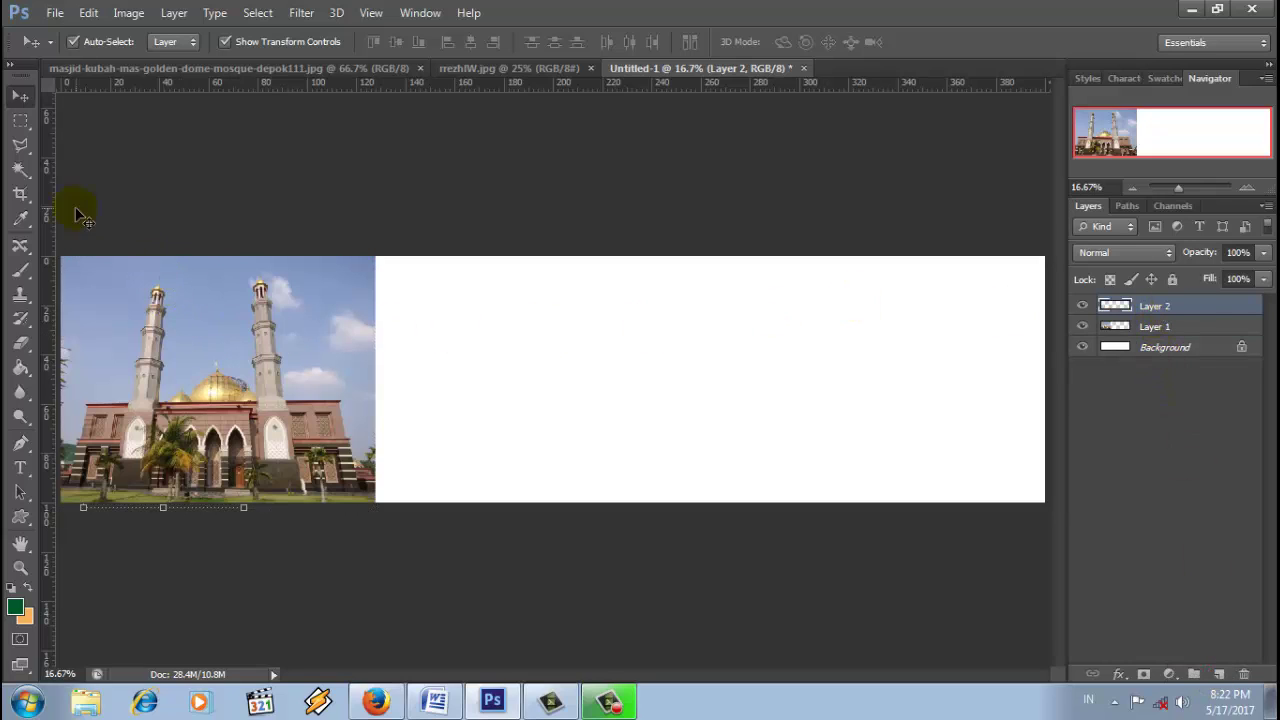
{"action": "left_click", "coordinate": [20, 121]}
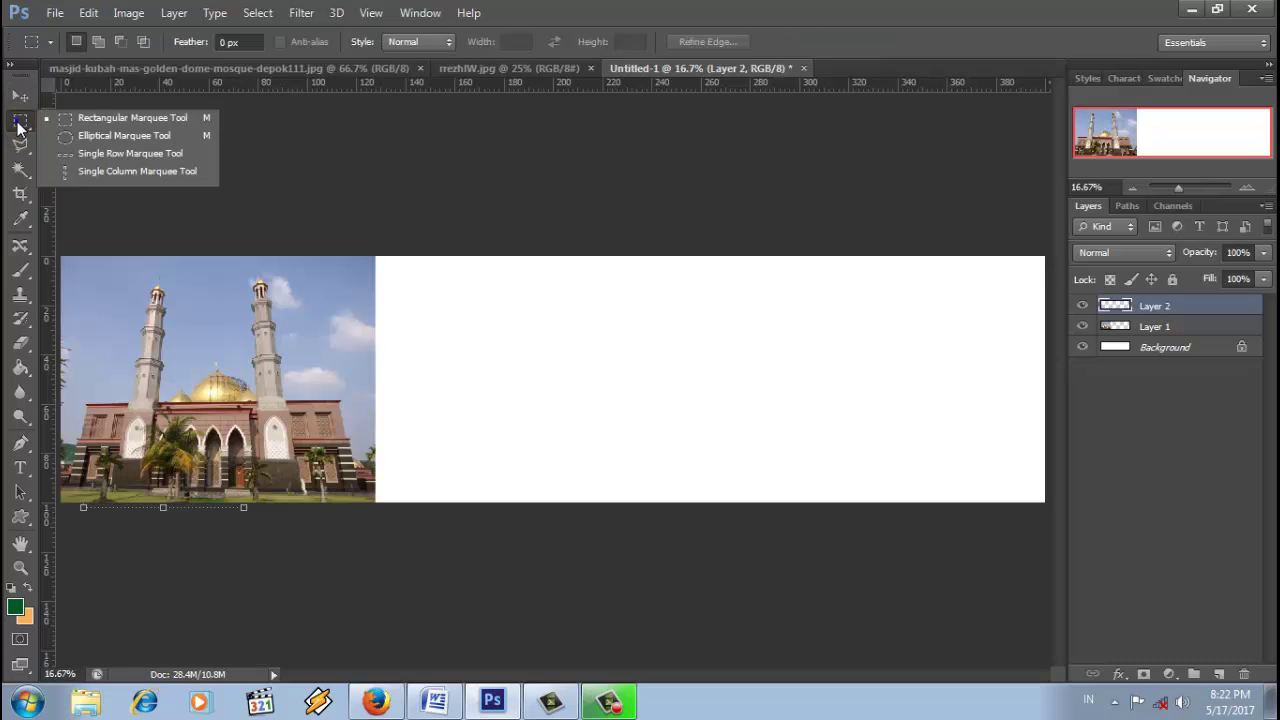
{"action": "left_click", "coordinate": [95, 119]}
{"action": "left_click_drag", "start_coordinate": [346, 252], "coordinate": [1063, 592]}
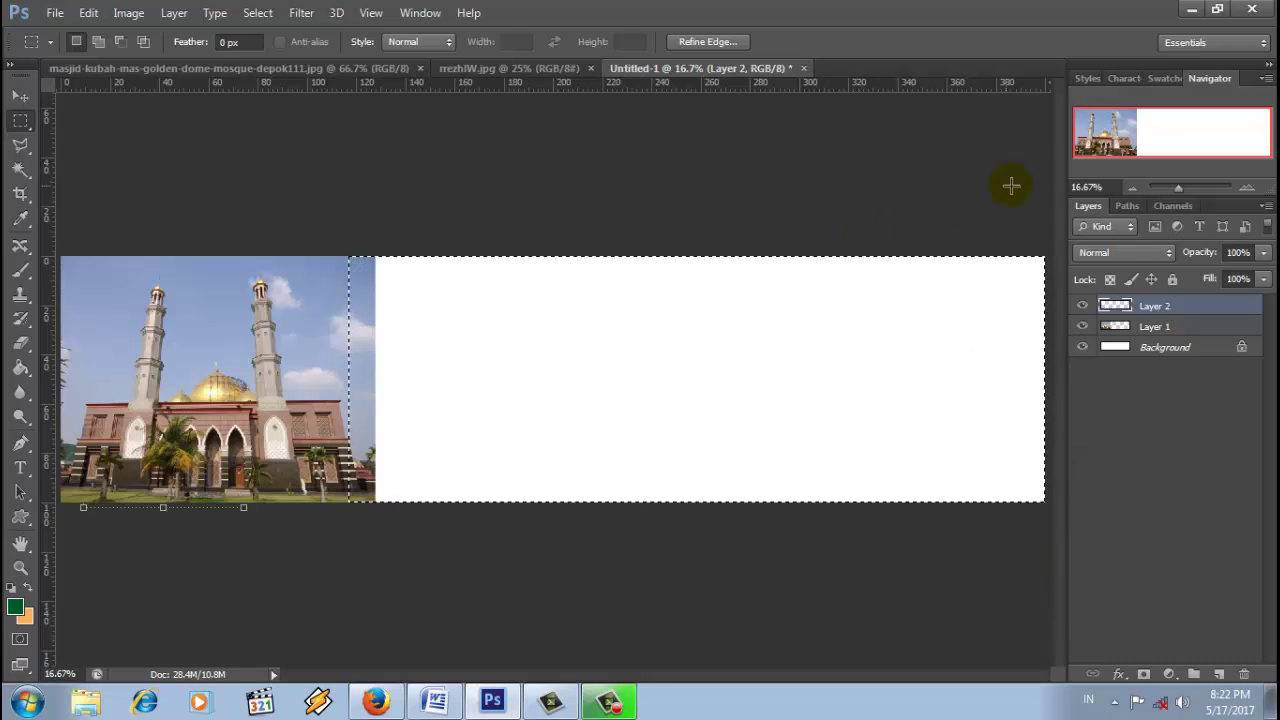
Step: Fill the rectangular selection with the dark green foreground color on the new layer and deselect it
{"action": "left_click", "coordinate": [1155, 82]}
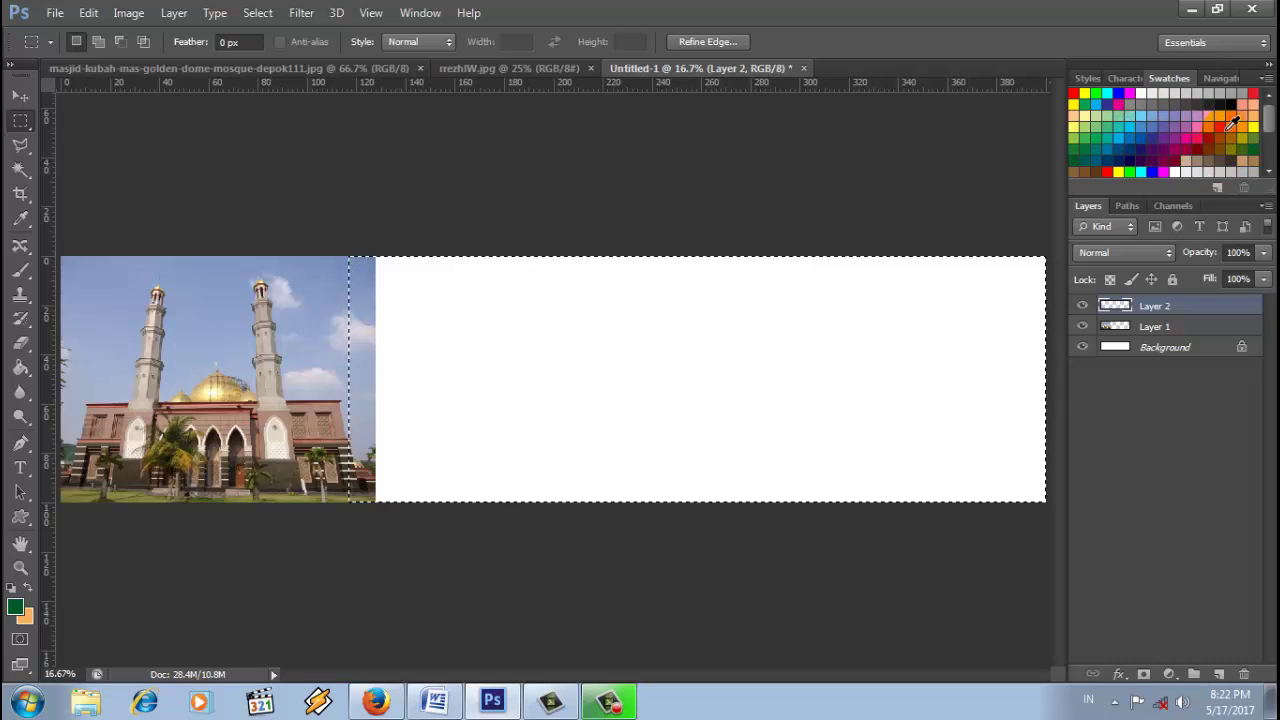
{"action": "left_click", "coordinate": [421, 13]}
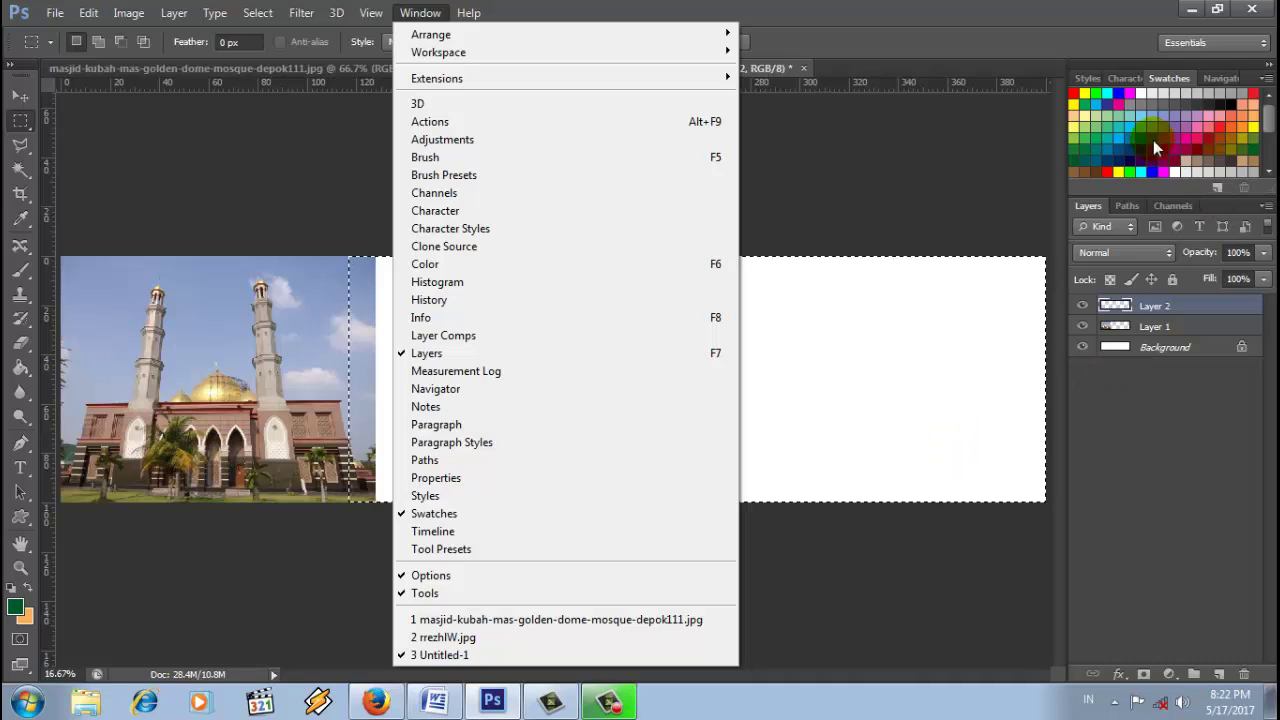
{"action": "left_click", "coordinate": [1077, 156]}
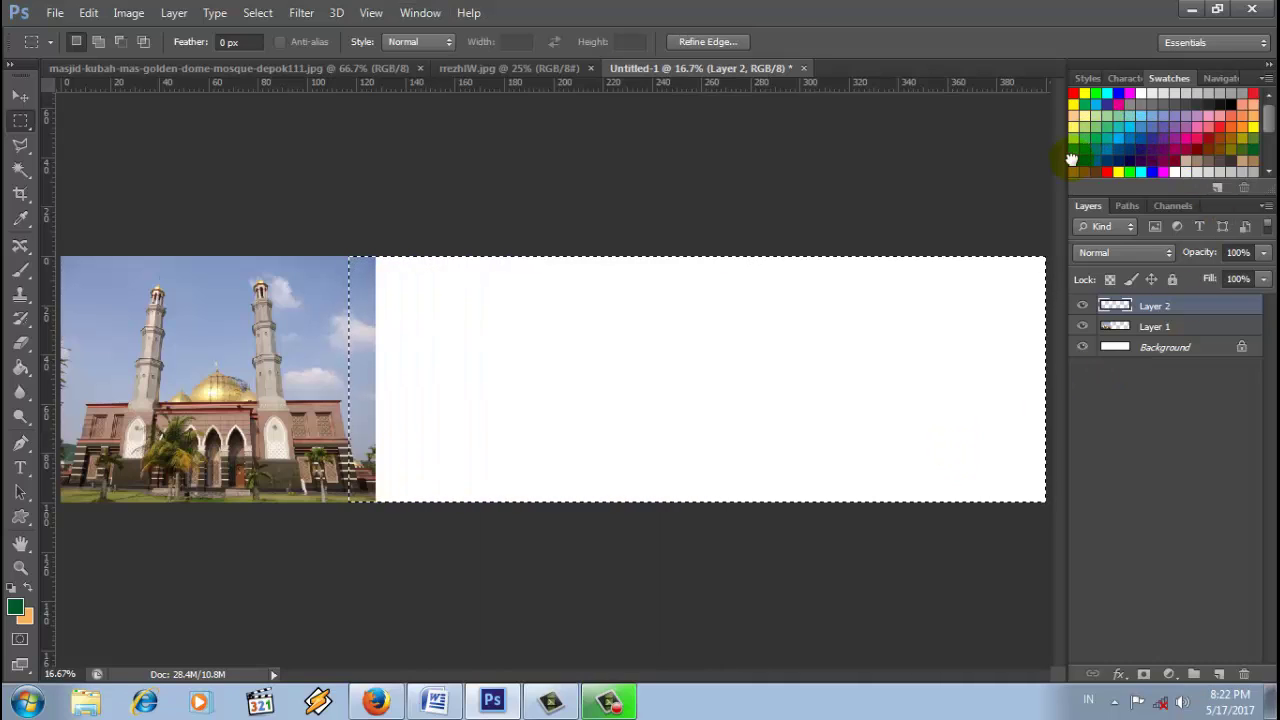
{"action": "left_click", "coordinate": [20, 367]}
{"action": "left_click", "coordinate": [574, 412]}
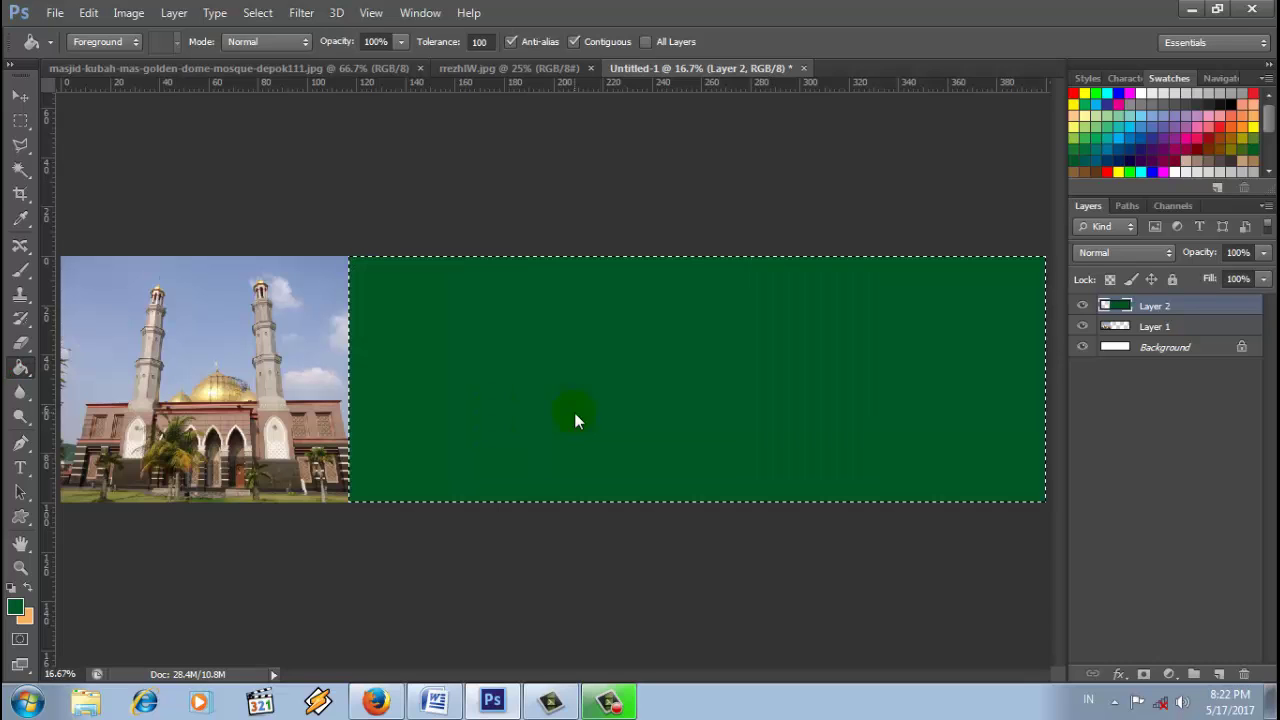
{"action": "left_click", "coordinate": [257, 13]}
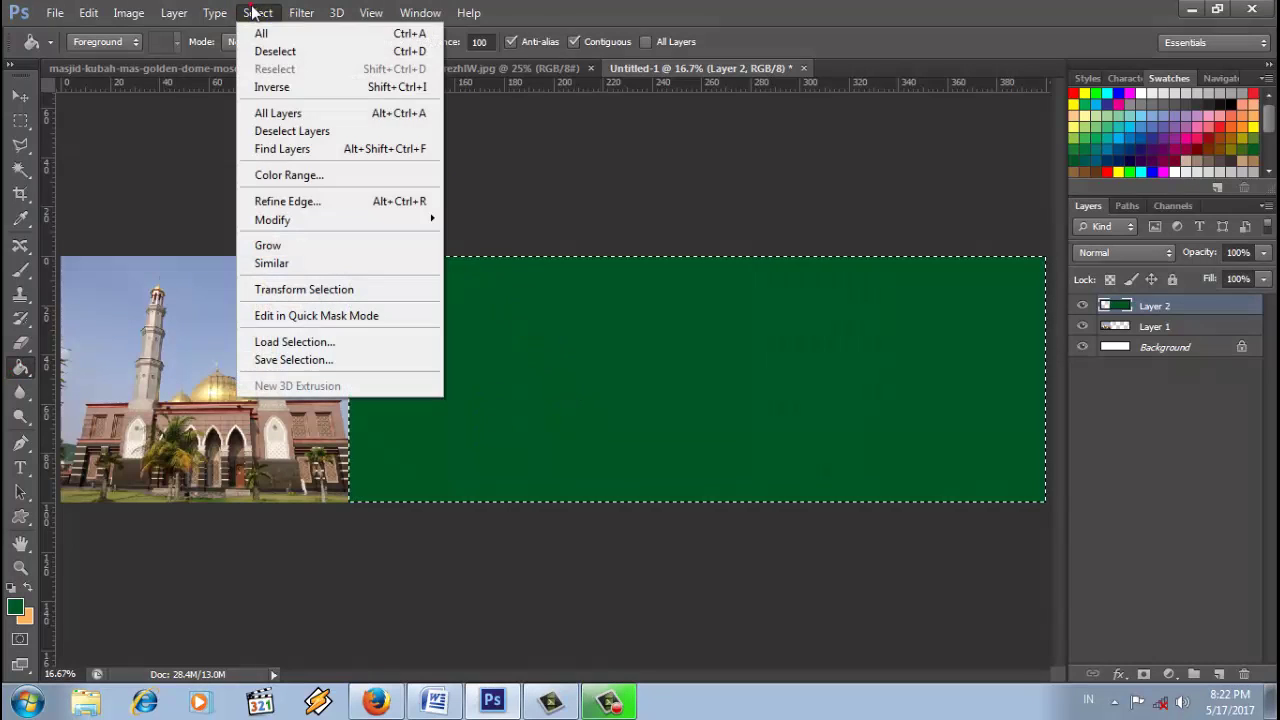
{"action": "left_click", "coordinate": [291, 50]}
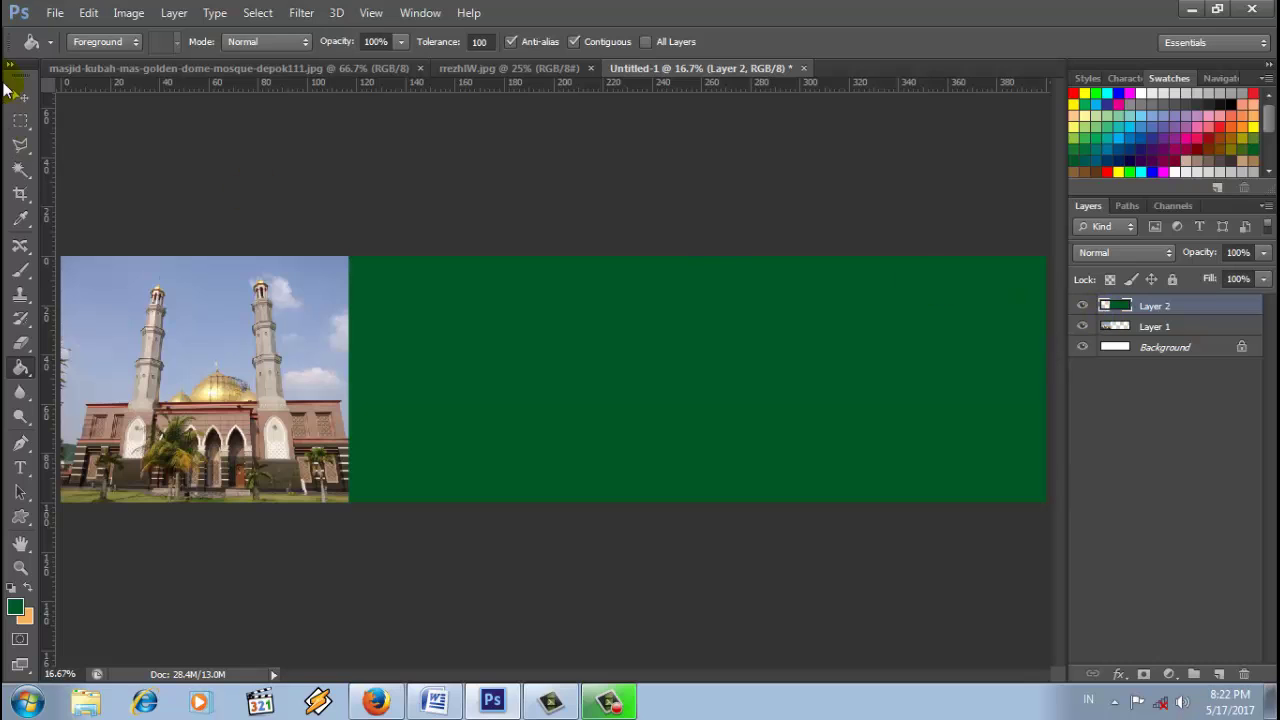
Step: Warp the green rectangle's left edge into an S-curve, bending its upper part inward and its lower part out over the photo
{"action": "left_click", "coordinate": [84, 14]}
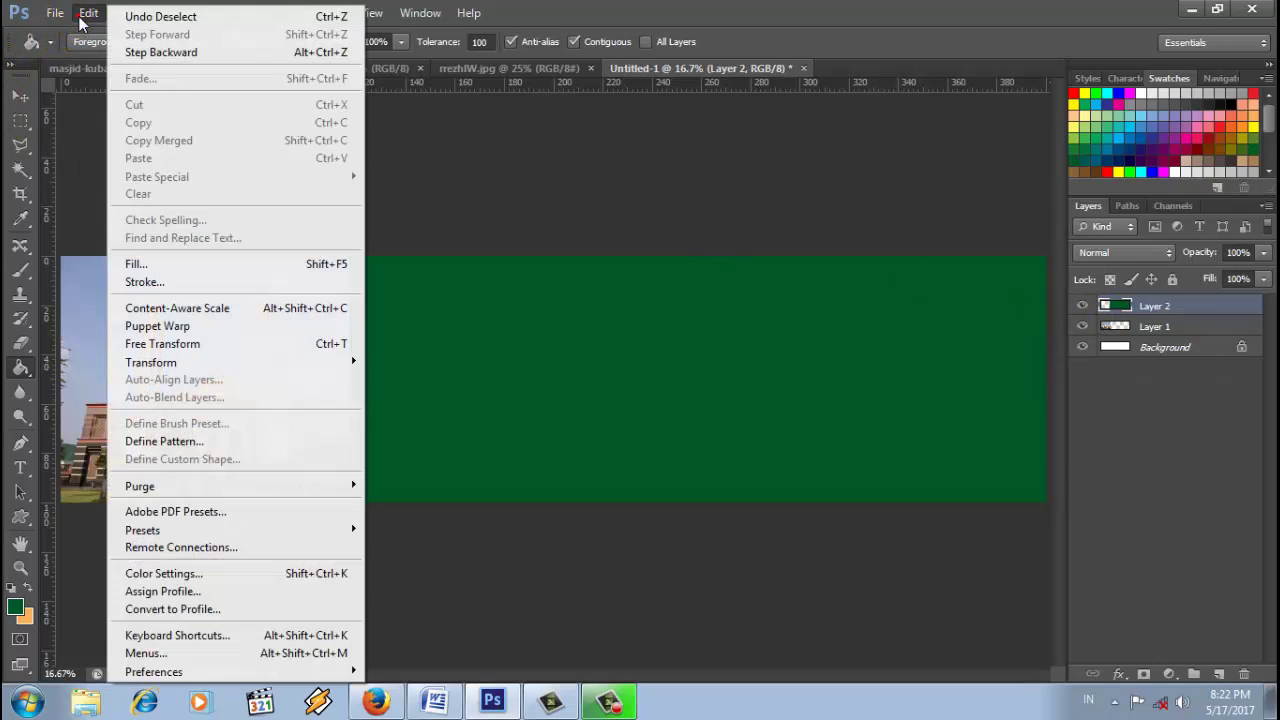
{"action": "left_click", "coordinate": [214, 342]}
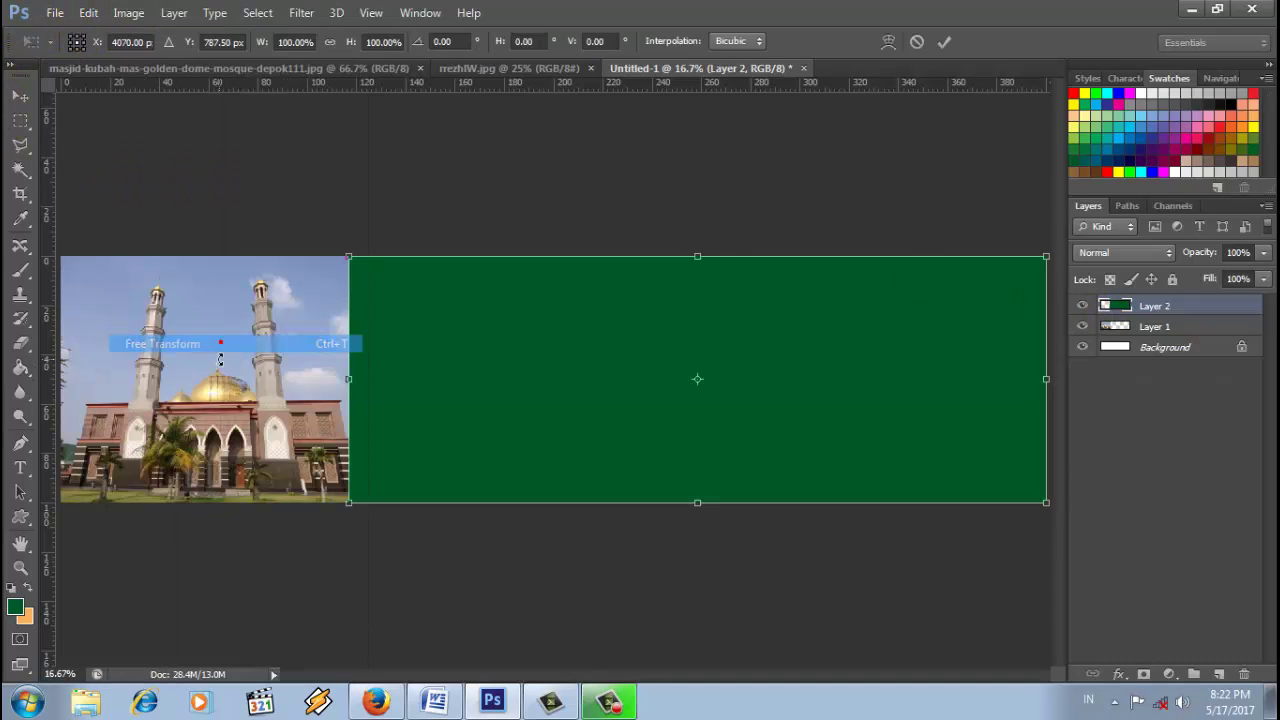
{"action": "left_click", "coordinate": [886, 45]}
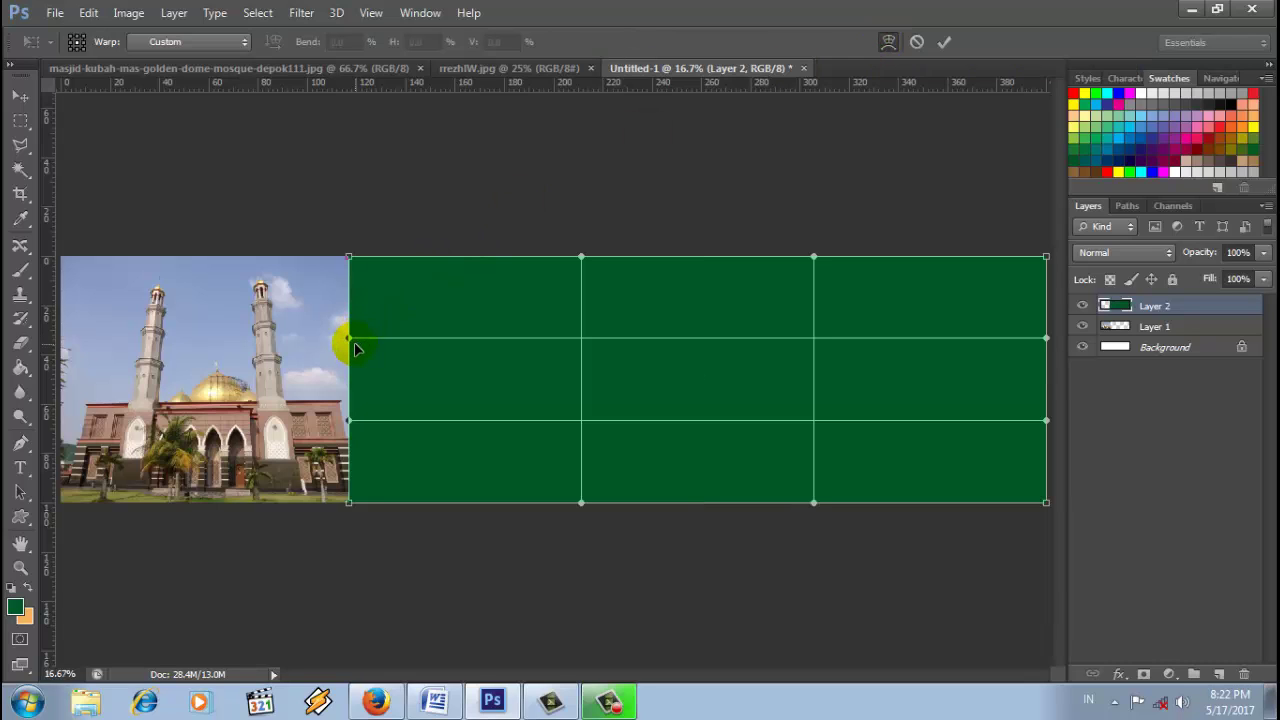
{"action": "left_click_drag", "start_coordinate": [345, 338], "coordinate": [443, 344]}
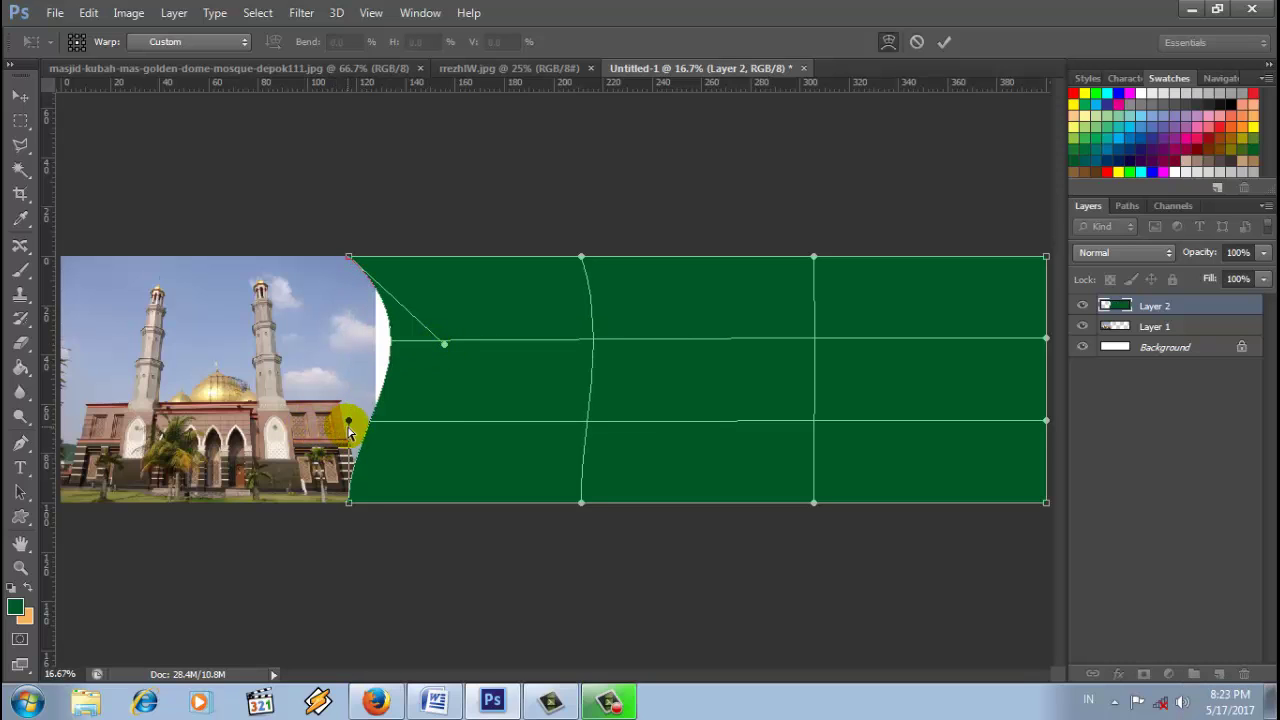
{"action": "left_click_drag", "start_coordinate": [348, 428], "coordinate": [290, 417]}
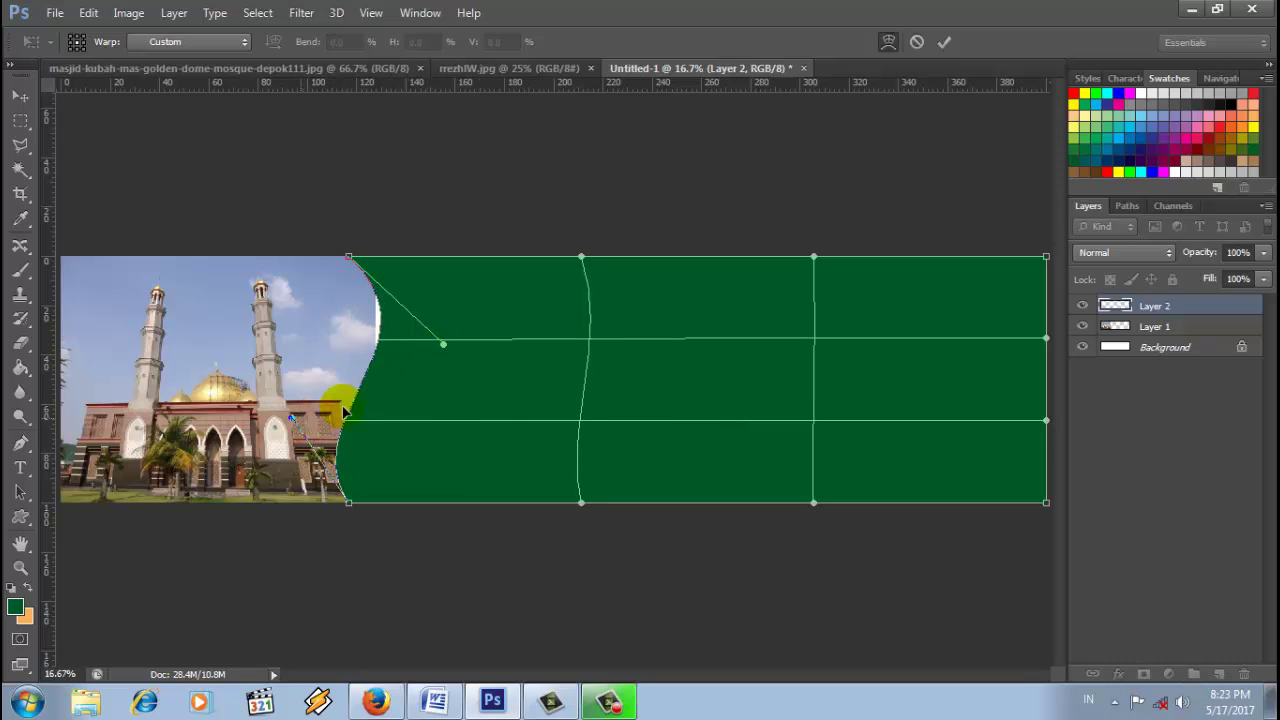
{"action": "left_click", "coordinate": [944, 41]}
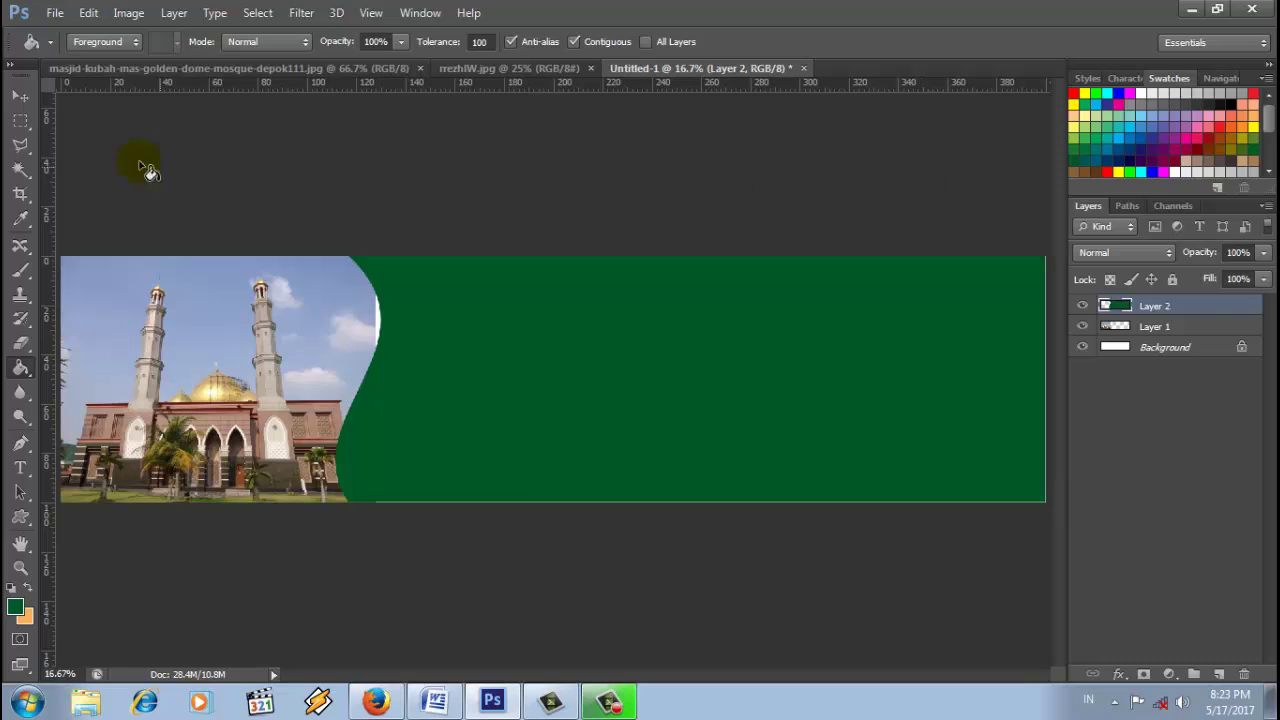
Step: Move the green shape about 11.4 cm left and stretch it to about 110% width and 102% height to cover the banner's right end
{"action": "left_click", "coordinate": [22, 97]}
{"action": "left_click_drag", "start_coordinate": [510, 335], "coordinate": [487, 337]}
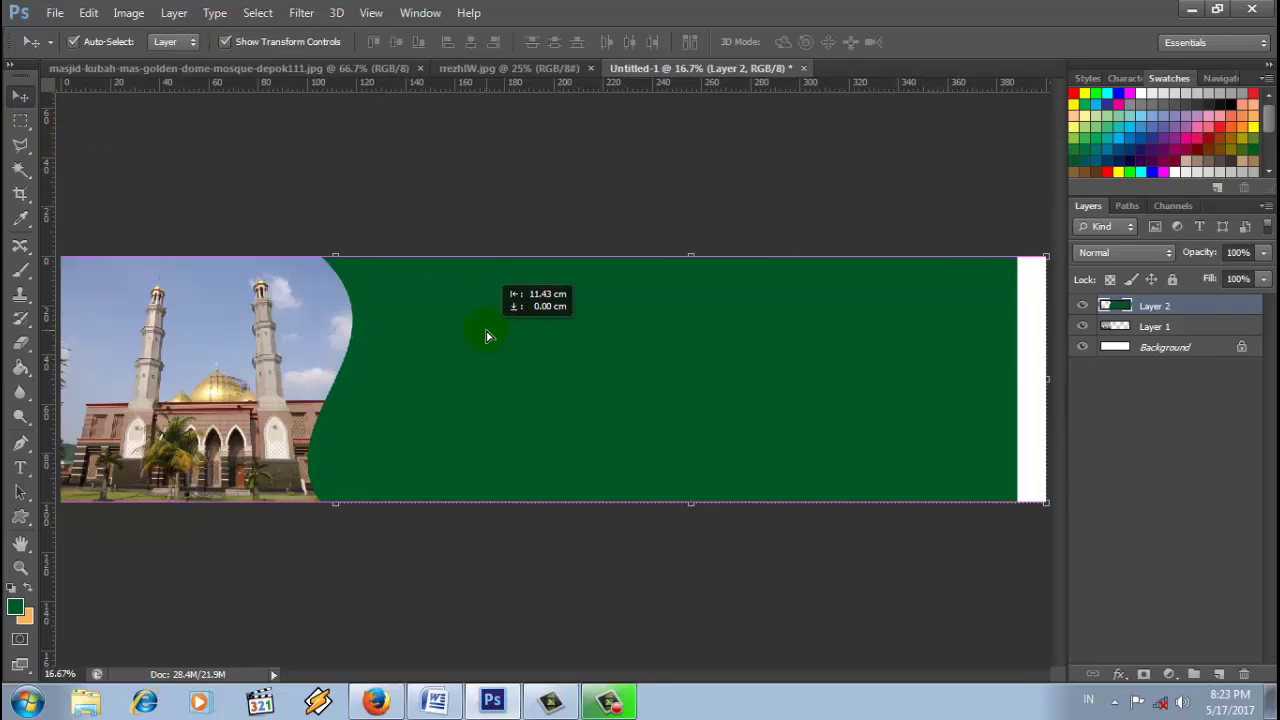
{"action": "left_click", "coordinate": [688, 510]}
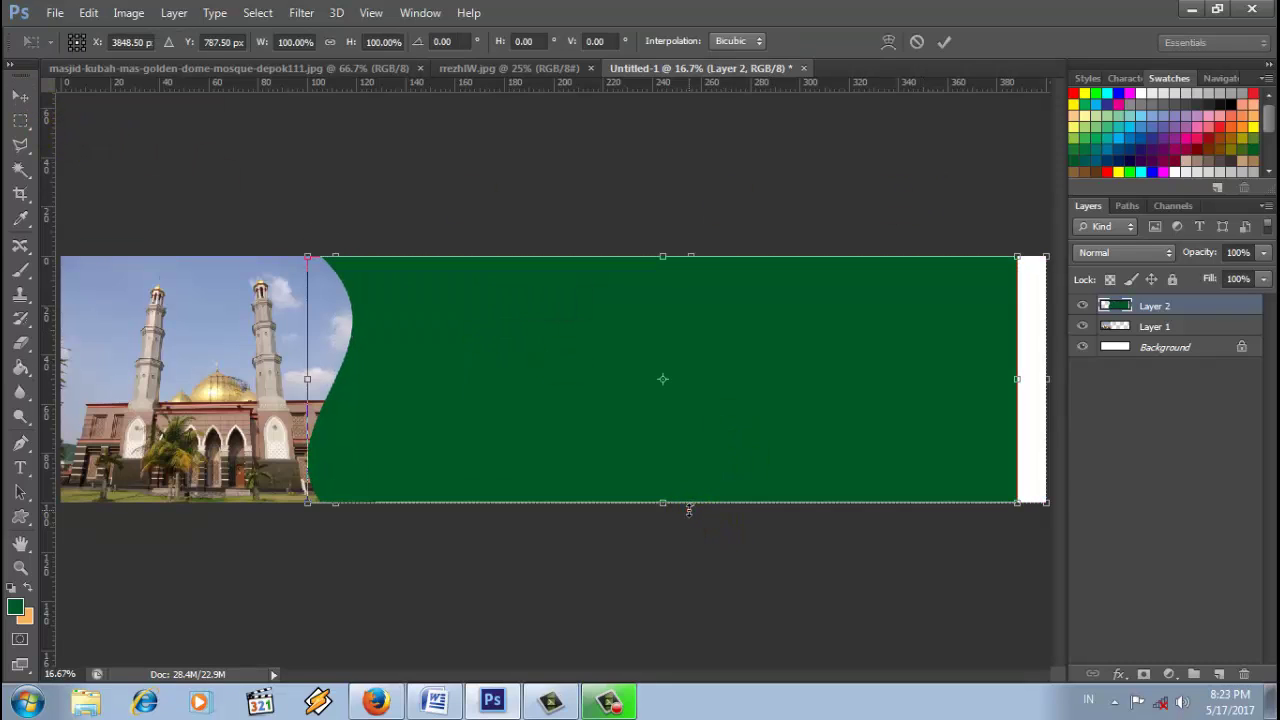
{"action": "left_click_drag", "start_coordinate": [688, 510], "coordinate": [700, 513]}
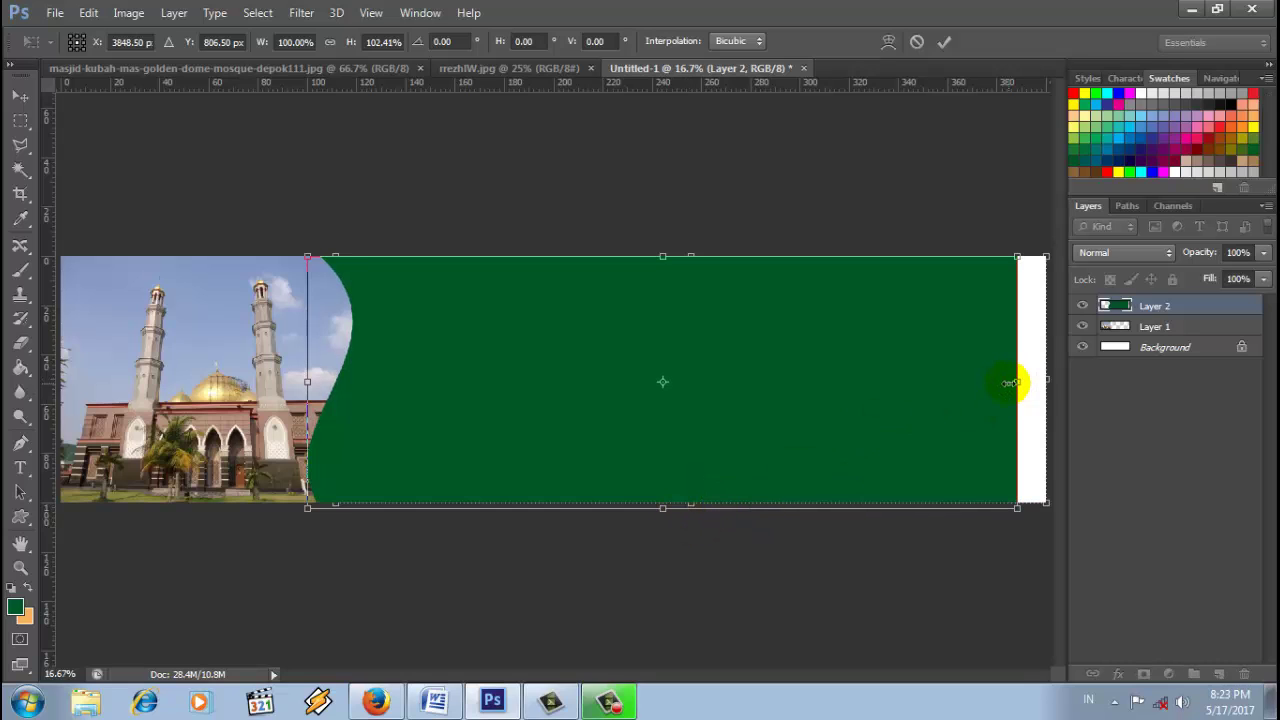
{"action": "left_click_drag", "start_coordinate": [1017, 381], "coordinate": [1057, 376]}
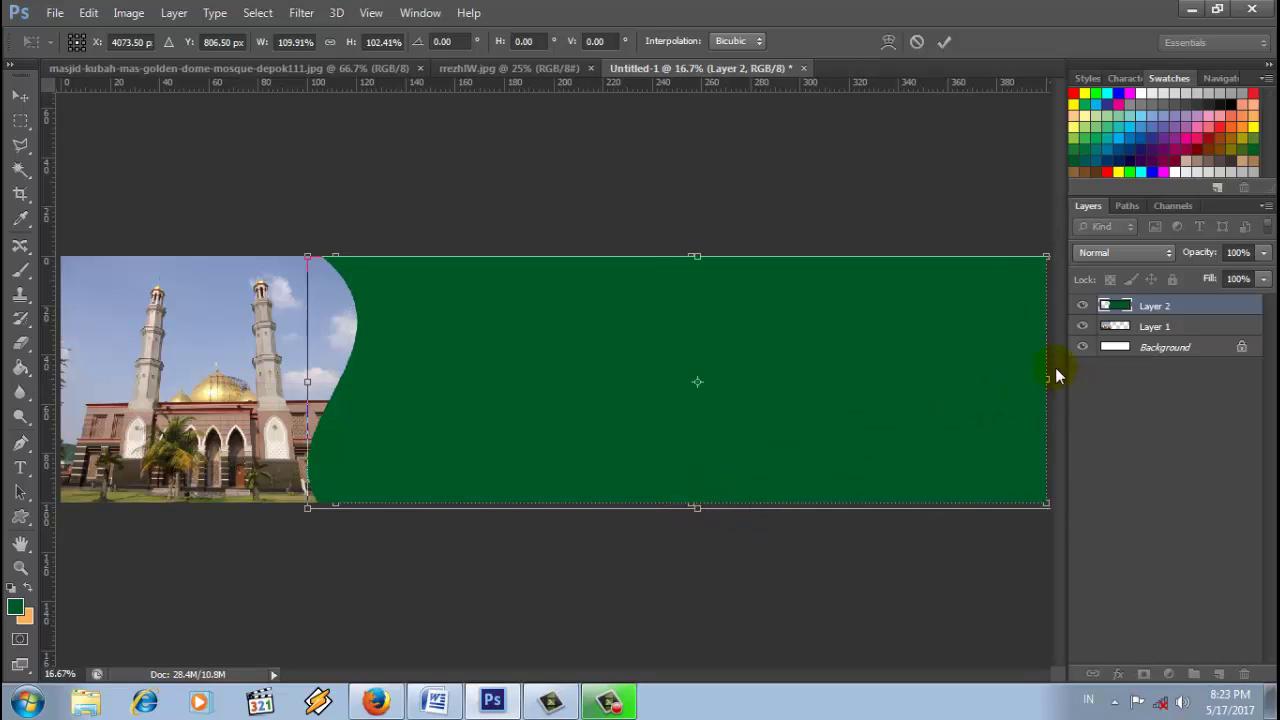
{"action": "left_click", "coordinate": [944, 41]}
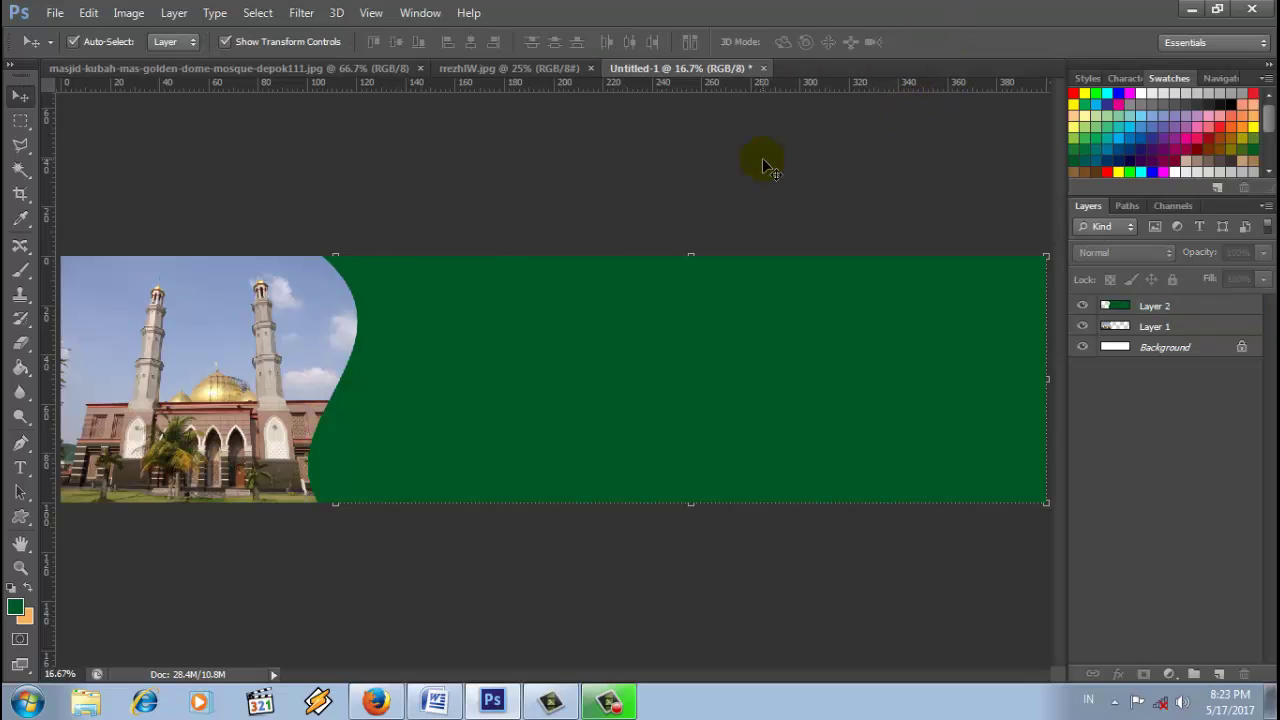
Step: Duplicate the green shape's layer within the banner document and hide the copy
{"action": "left_click", "coordinate": [1163, 308]}
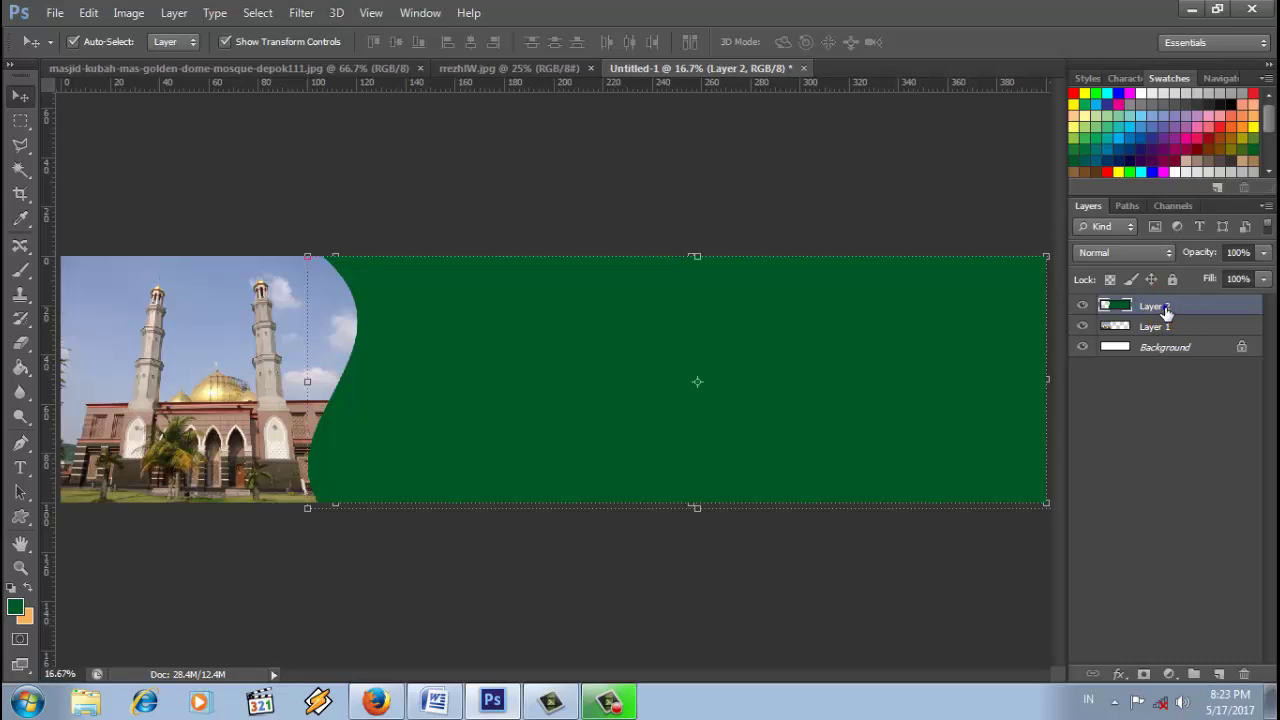
{"action": "right_click", "coordinate": [1166, 311]}
{"action": "left_click", "coordinate": [896, 150]}
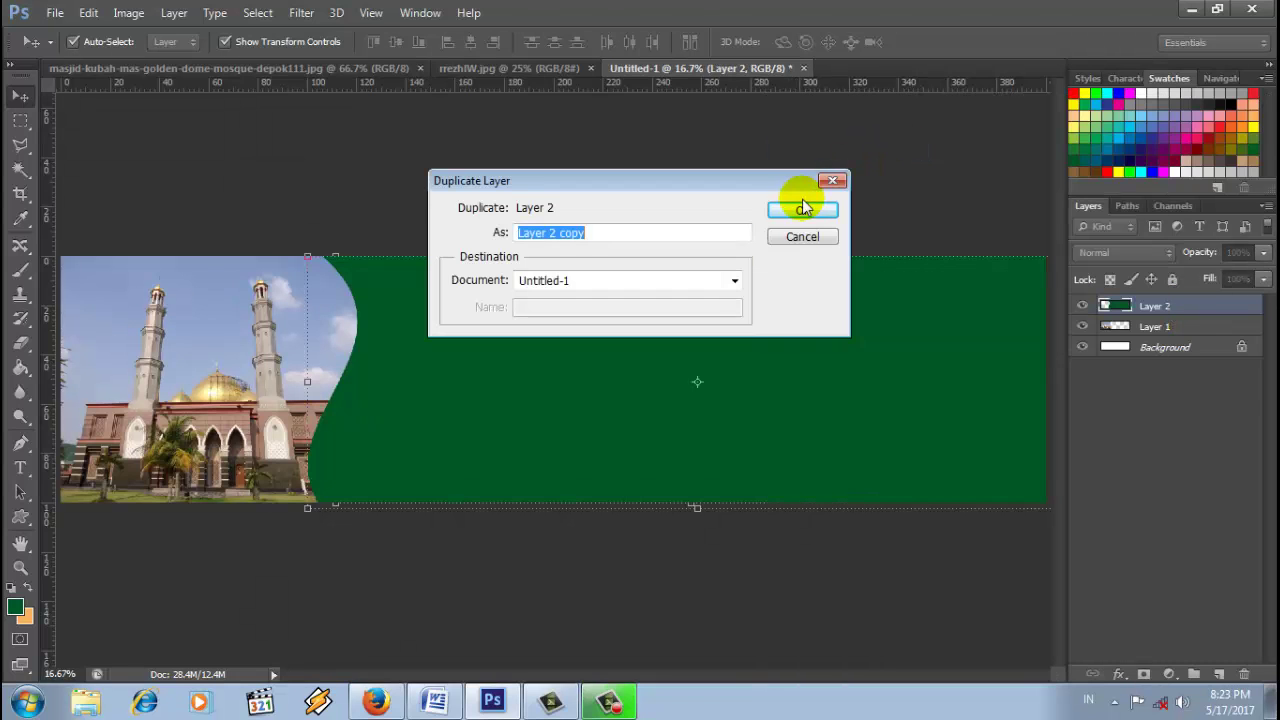
{"action": "left_click", "coordinate": [808, 207]}
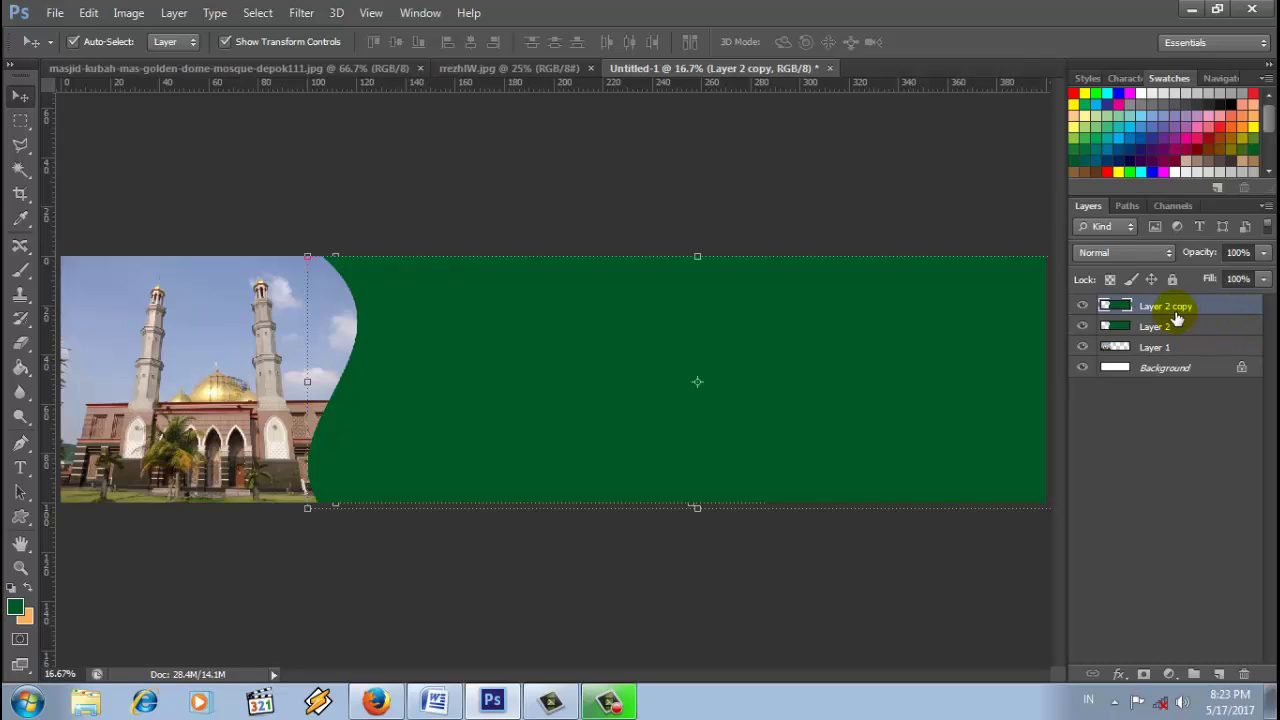
{"action": "left_click", "coordinate": [1082, 305]}
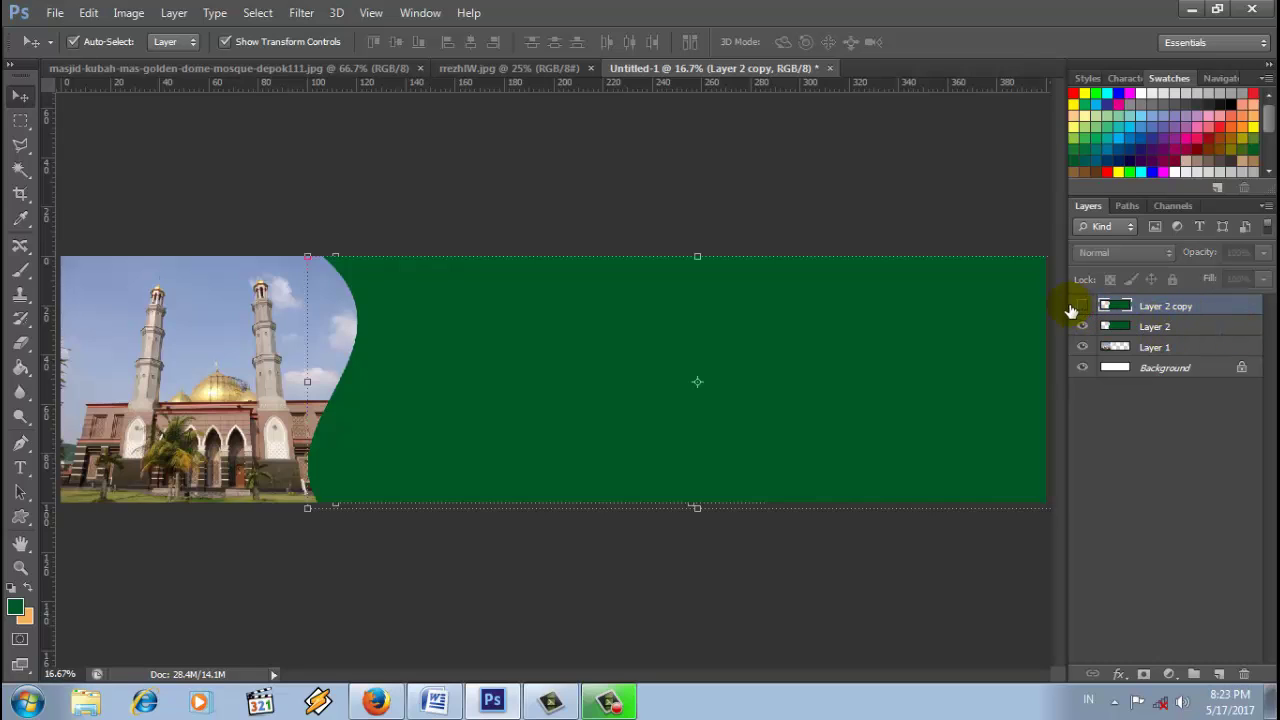
Step: Apply a linear Orange, Yellow, Orange gradient overlay to the original green layer, Layer 2, at 90° with 116% scale
{"action": "left_click", "coordinate": [1166, 328]}
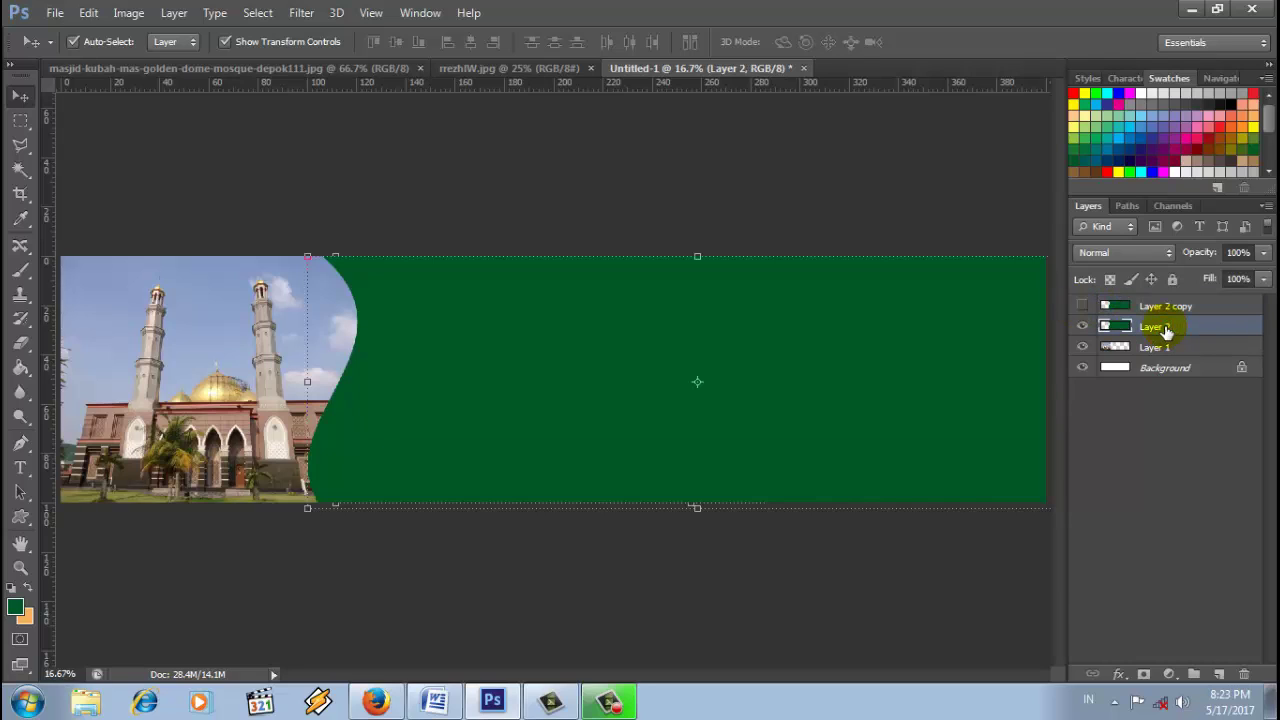
{"action": "right_click", "coordinate": [1166, 330]}
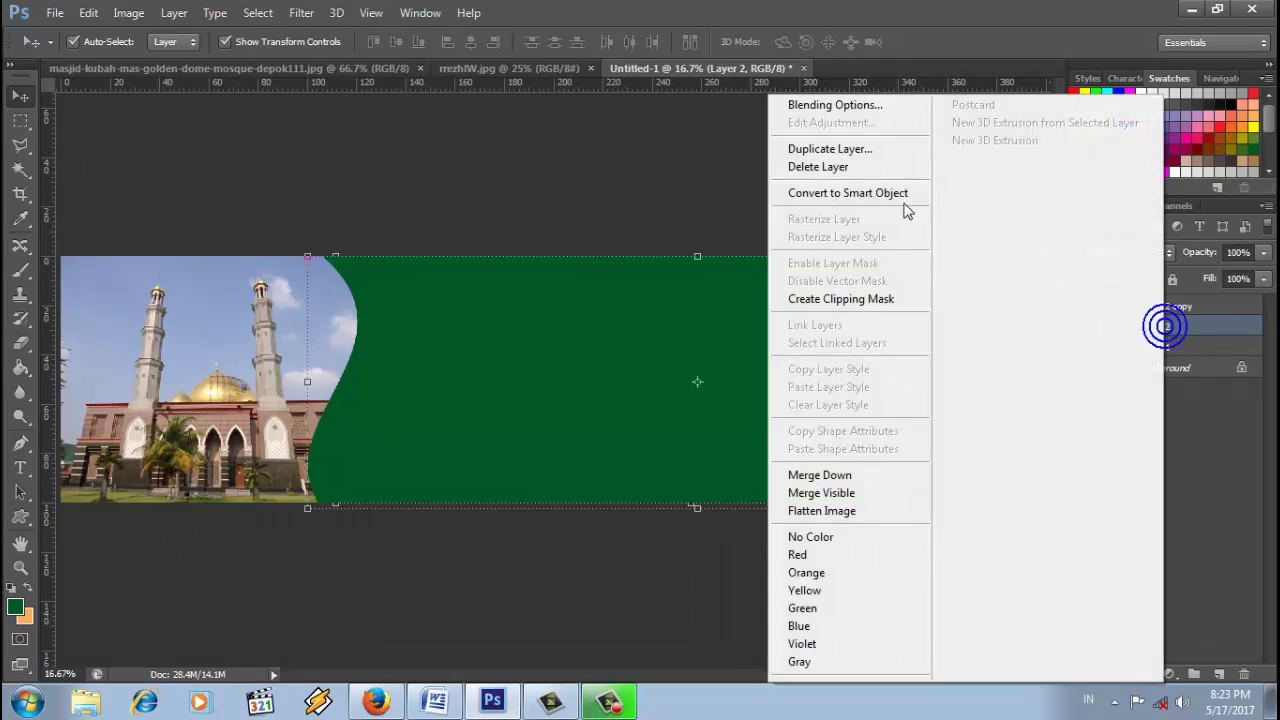
{"action": "left_click", "coordinate": [836, 105]}
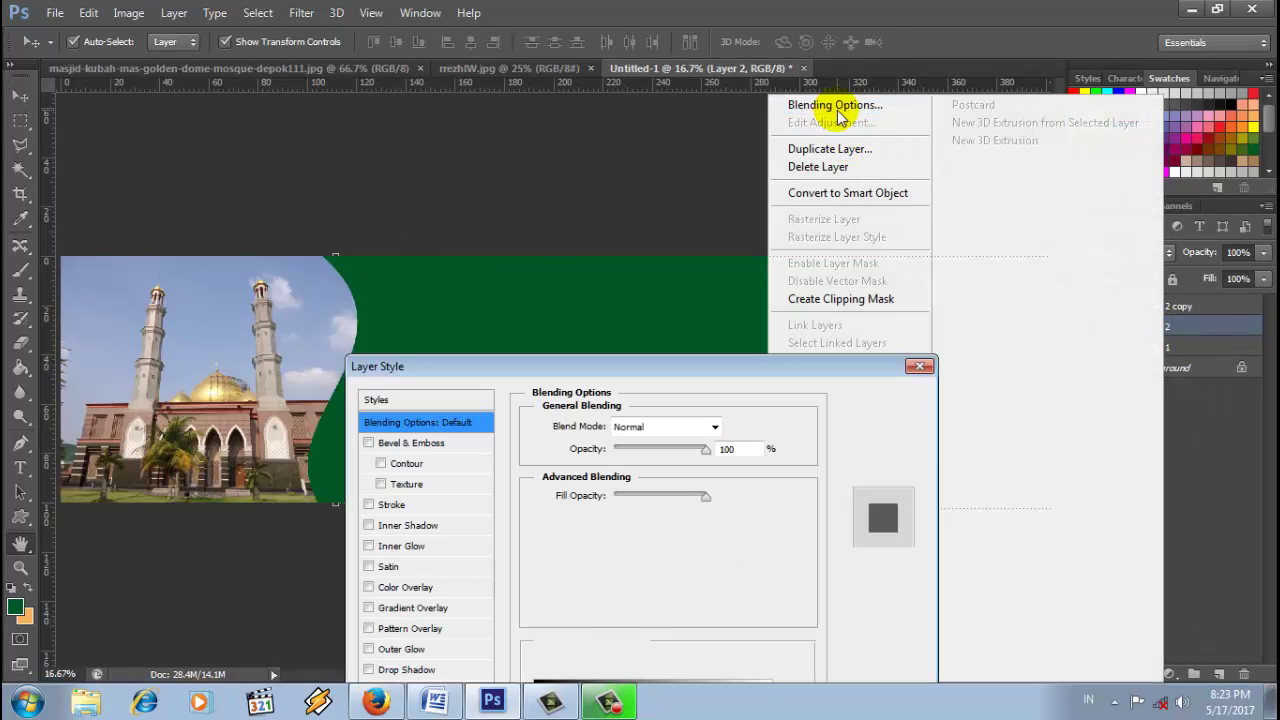
{"action": "left_click_drag", "start_coordinate": [713, 362], "coordinate": [857, 140]}
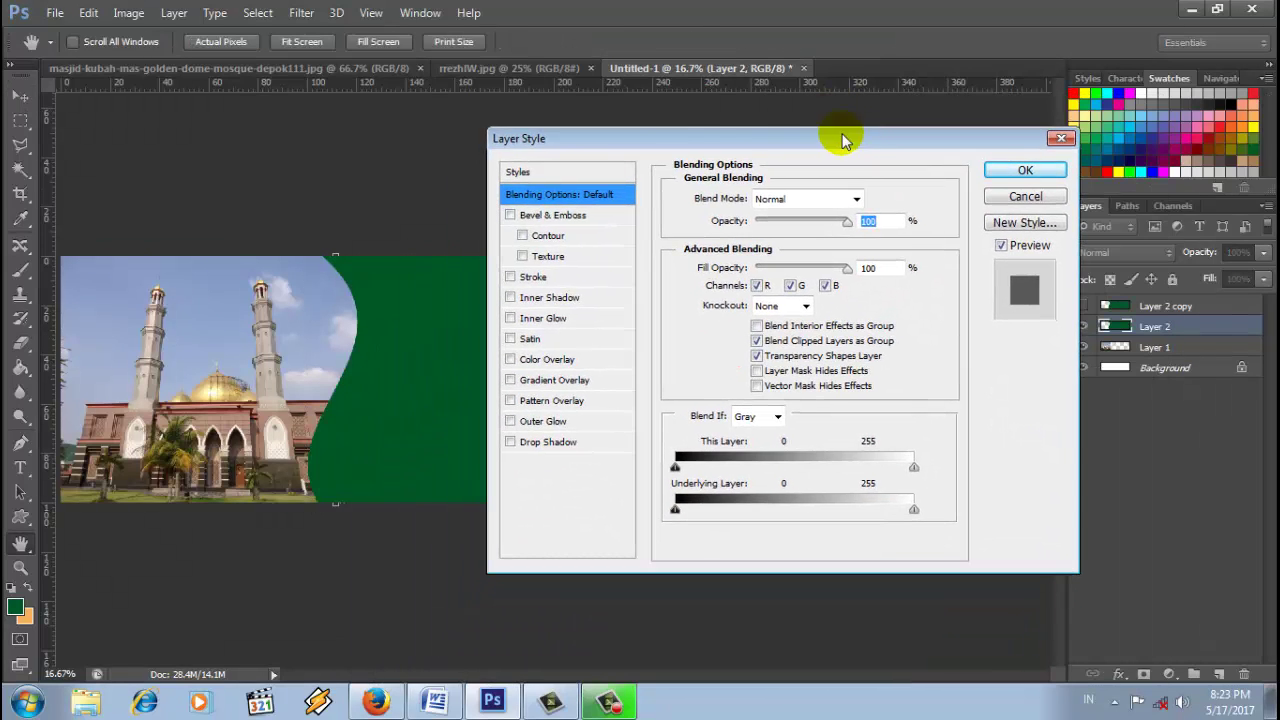
{"action": "left_click", "coordinate": [566, 383]}
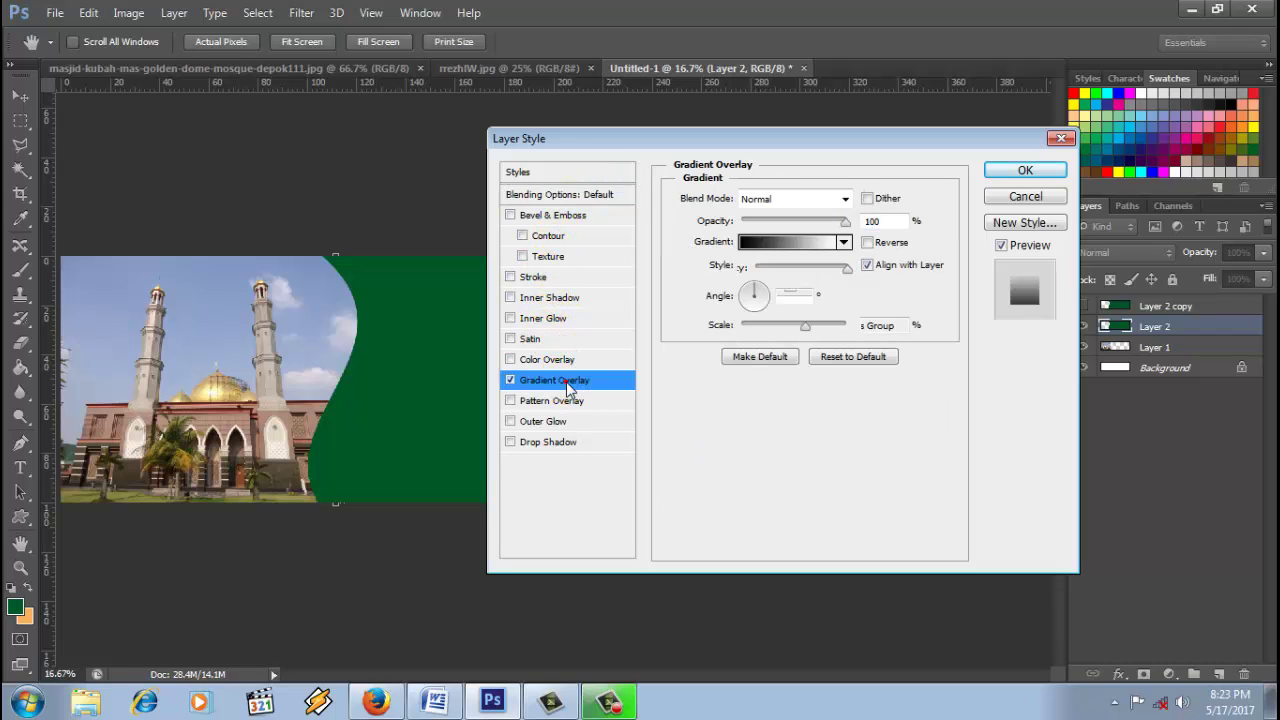
{"action": "left_click", "coordinate": [790, 245]}
{"action": "left_click", "coordinate": [764, 296]}
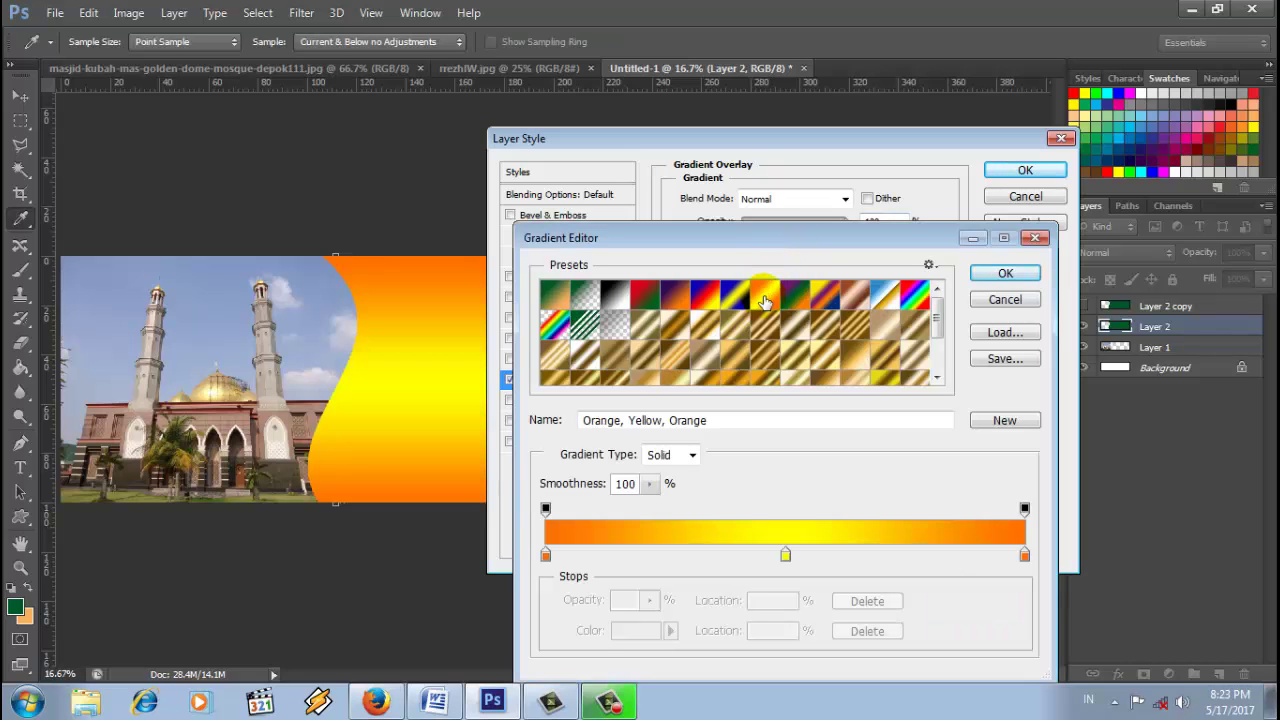
{"action": "left_click", "coordinate": [1006, 276]}
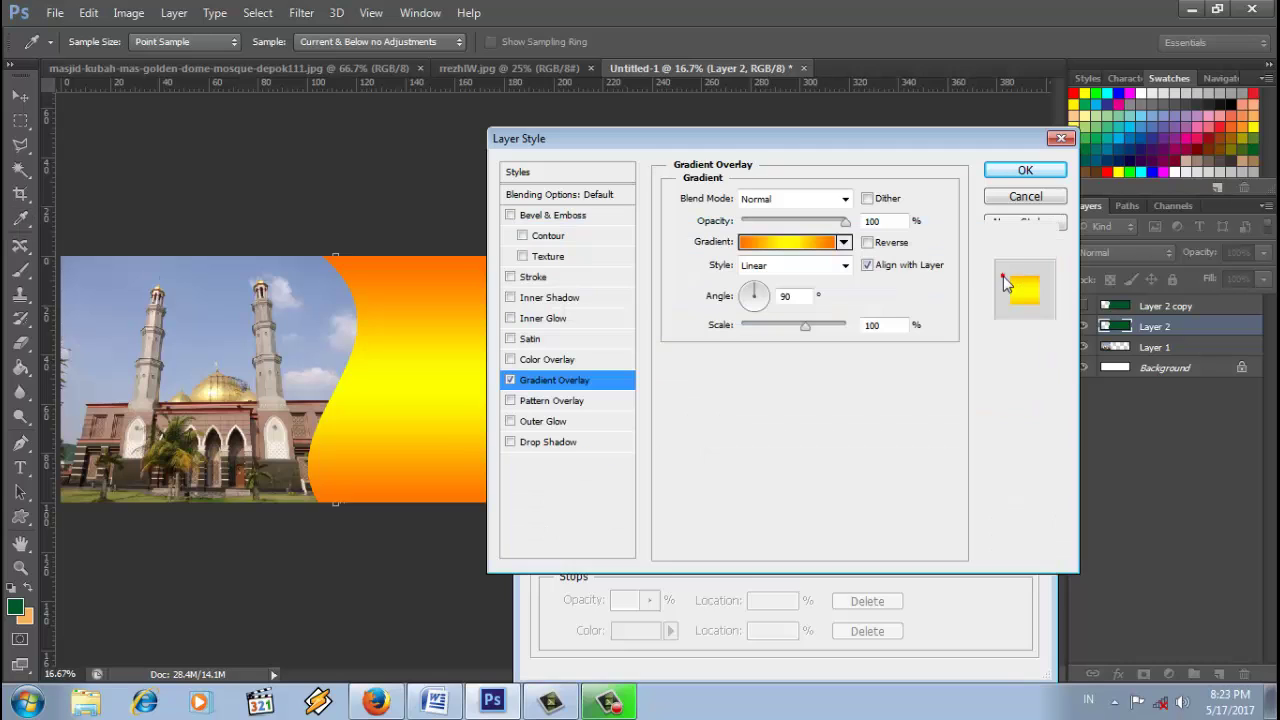
{"action": "mouse_move", "coordinate": [816, 323]}
{"action": "left_mouse_down"}
{"action": "mouse_move", "coordinate": [835, 333]}
{"action": "mouse_move", "coordinate": [822, 338]}
{"action": "left_mouse_up"}
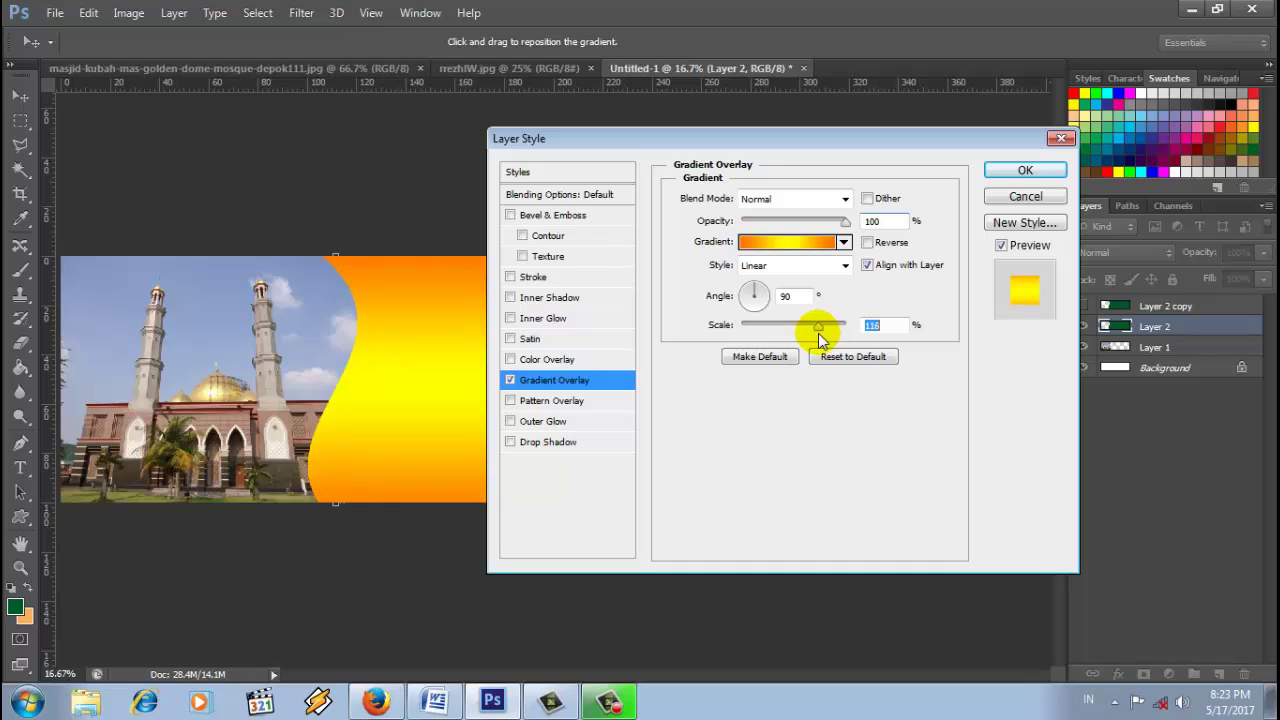
{"action": "left_click", "coordinate": [1020, 172]}
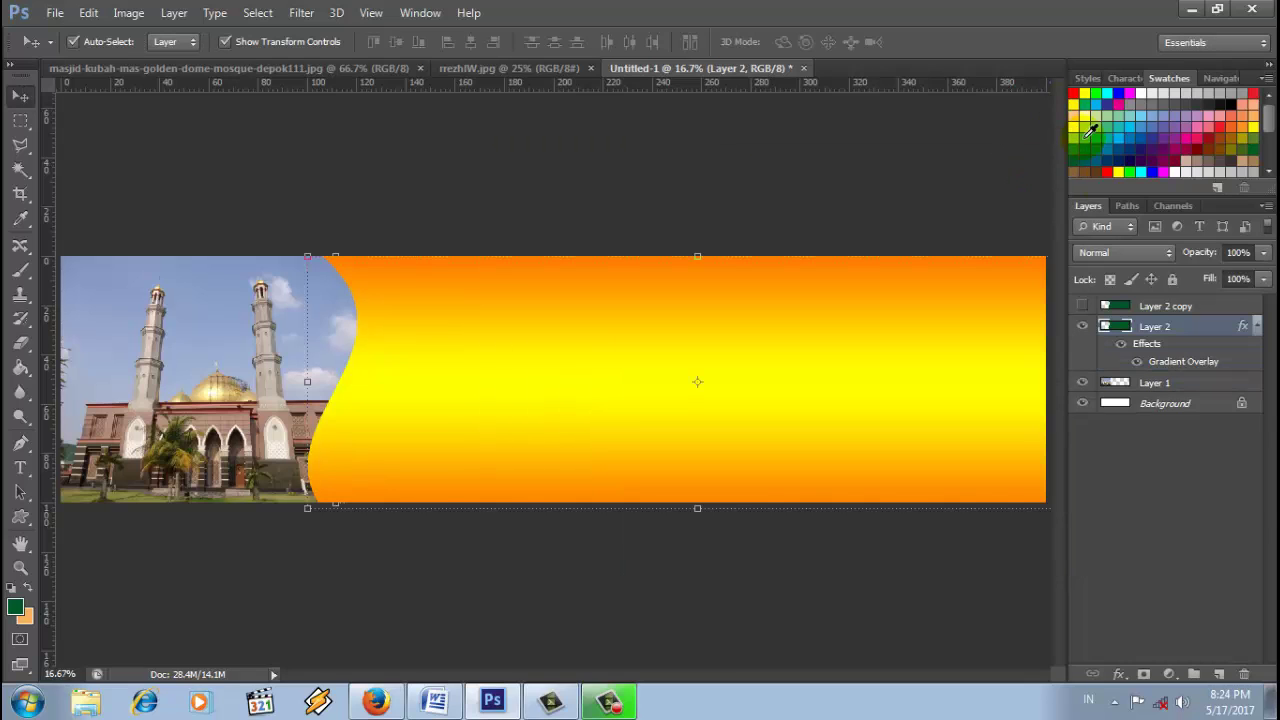
Step: Show Layer 2 copy and pull its lower-left corner inward and down, exposing an orange-yellow strip of Layer 2 along the curve
{"action": "left_click", "coordinate": [1082, 308]}
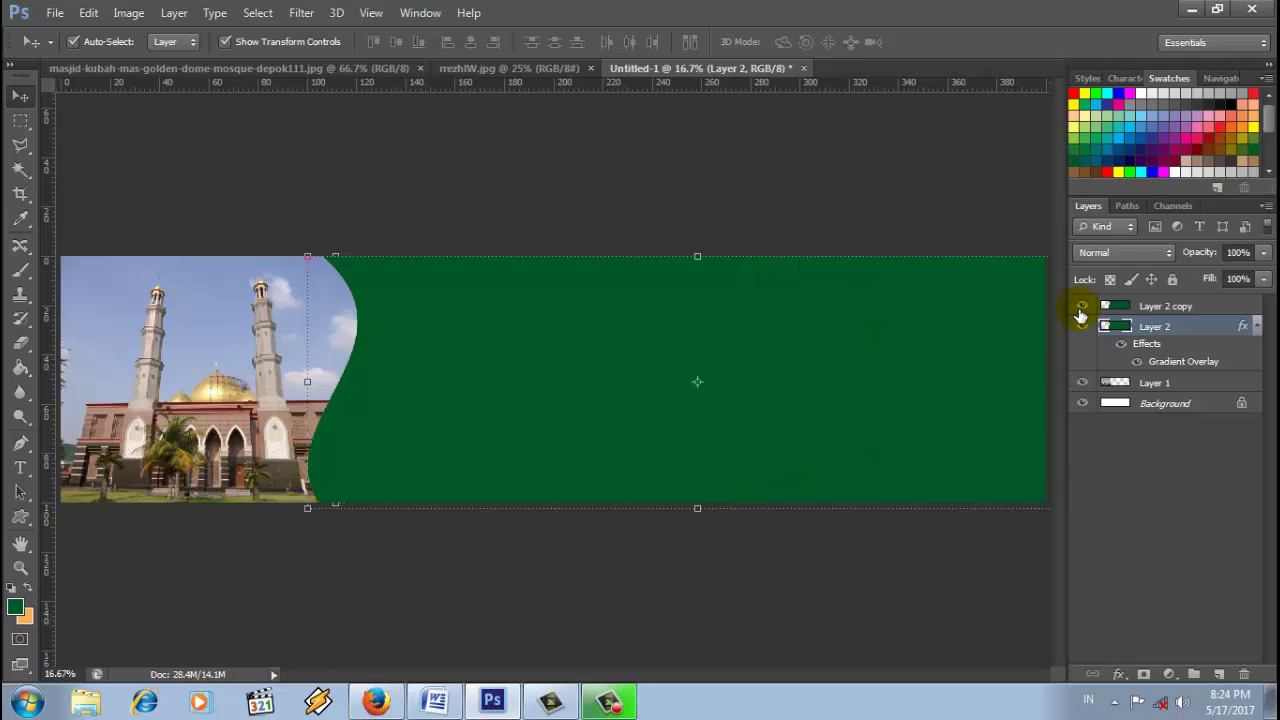
{"action": "left_click", "coordinate": [1175, 310]}
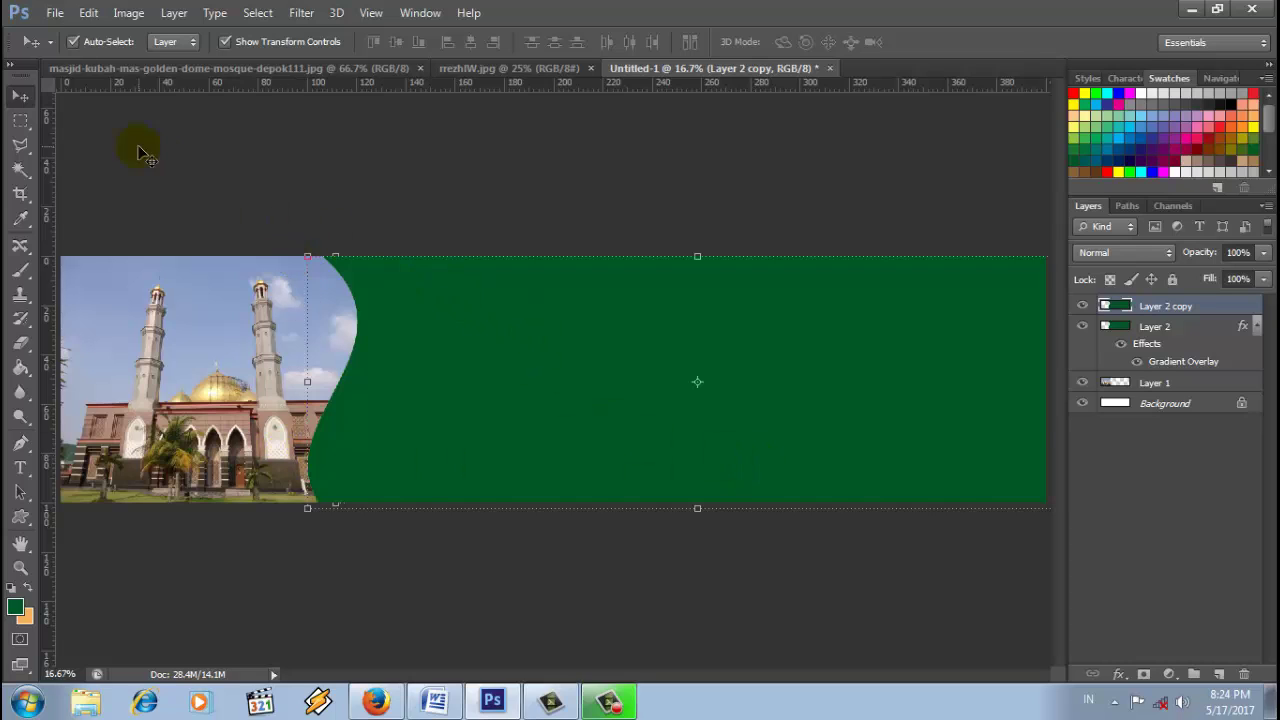
{"action": "left_click", "coordinate": [226, 42]}
{"action": "left_click", "coordinate": [226, 42]}
{"action": "left_click", "coordinate": [308, 510]}
{"action": "left_click_drag", "start_coordinate": [308, 512], "coordinate": [332, 524]}
{"action": "left_click", "coordinate": [944, 41]}
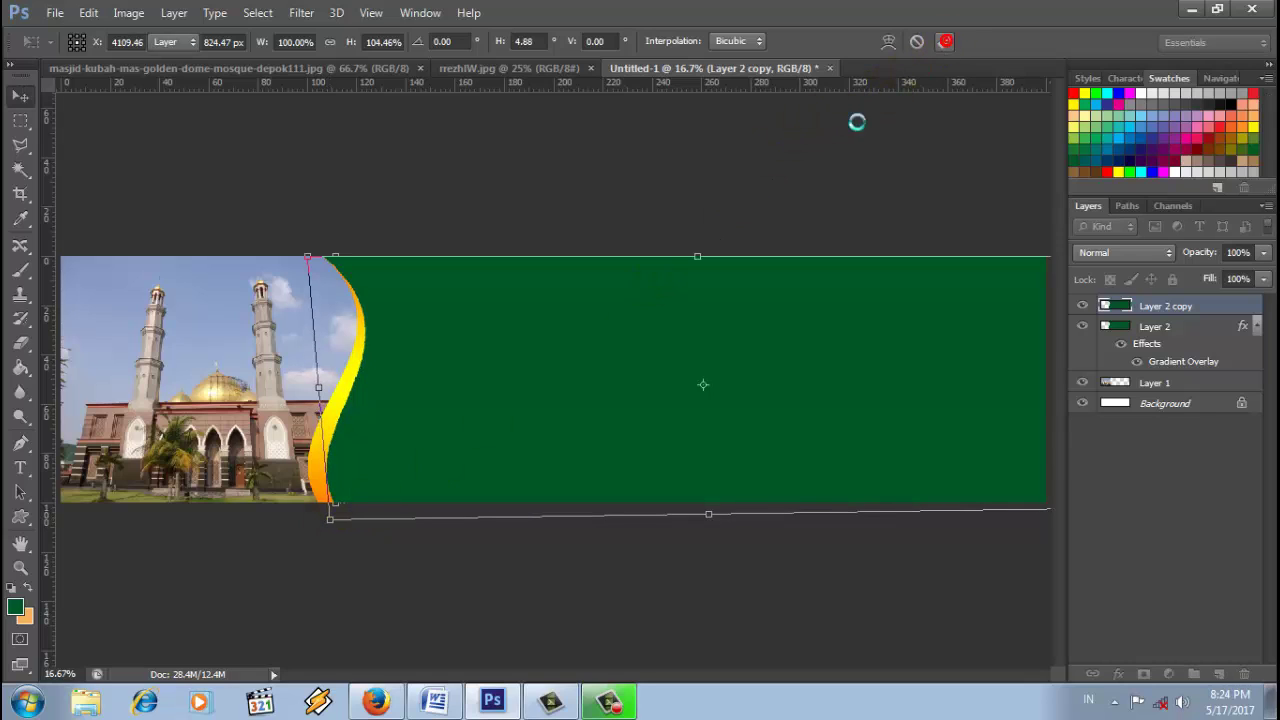
{"action": "left_click", "coordinate": [840, 160]}
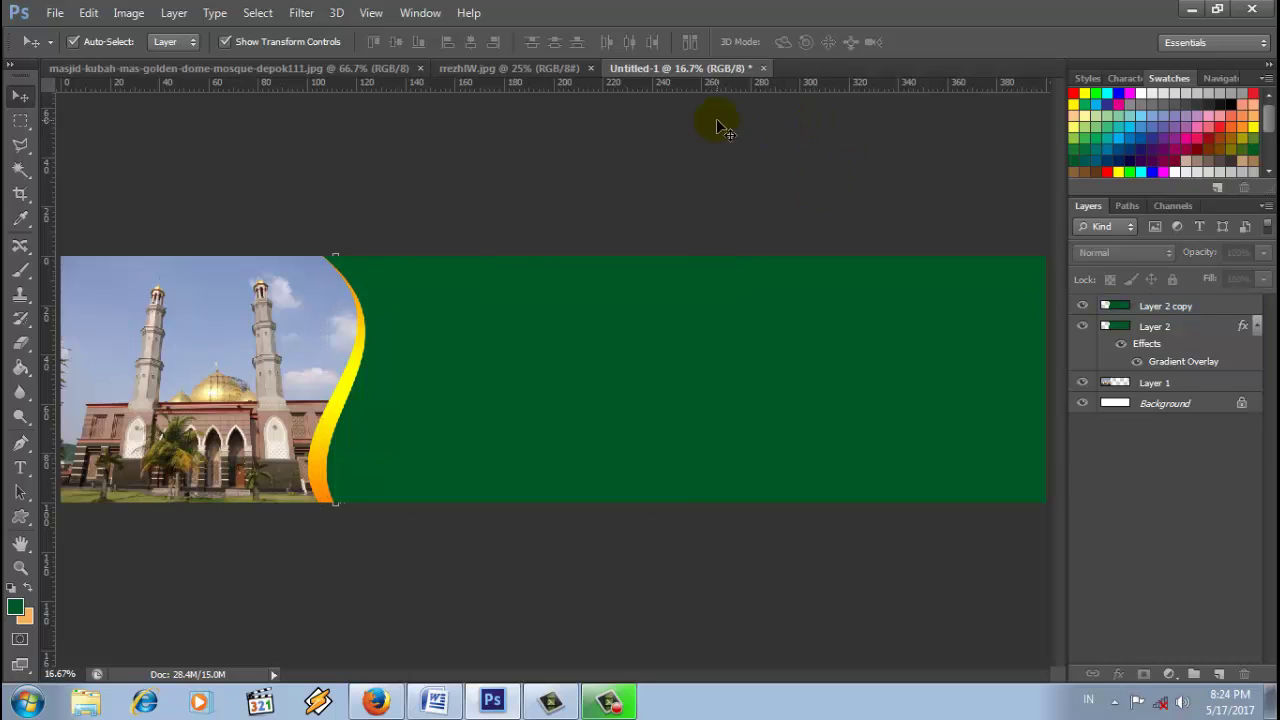
Step: Copy the green crescent-and-mosque image into the banner, scale it to about 83% and align it with the banner's right end
{"action": "left_click", "coordinate": [543, 70]}
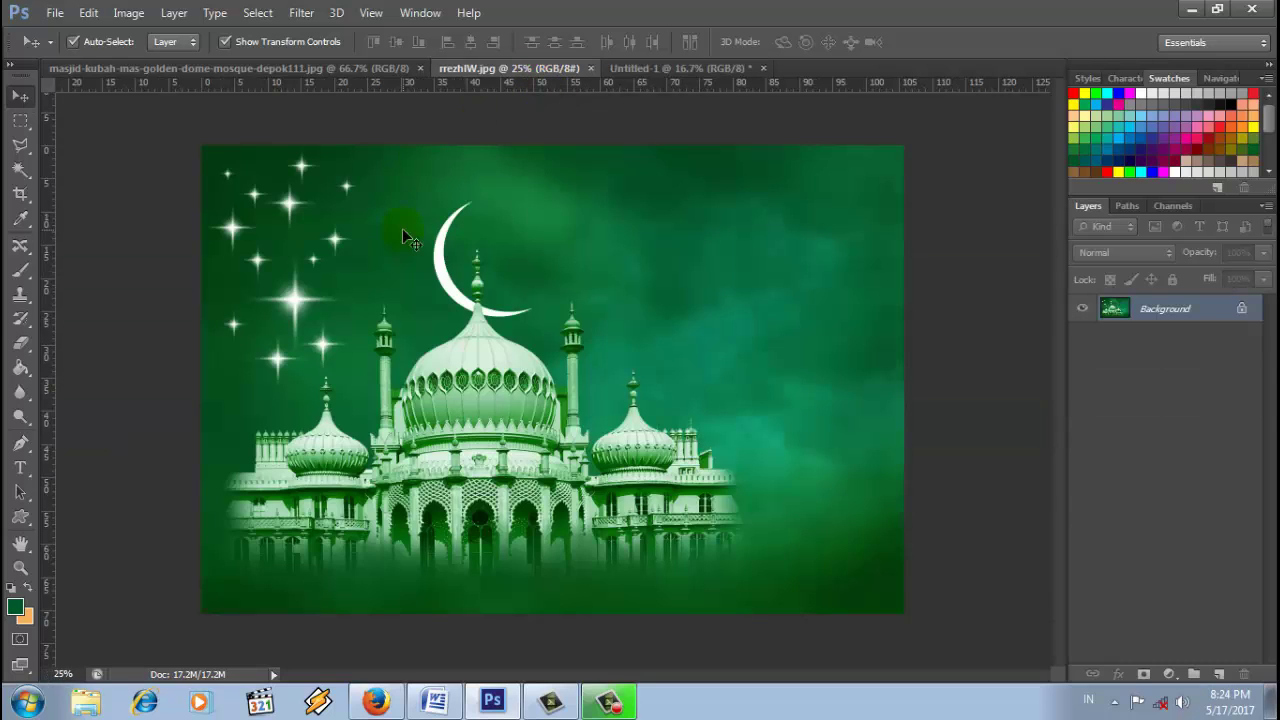
{"action": "left_click", "coordinate": [491, 257]}
{"action": "left_click_drag", "start_coordinate": [527, 378], "coordinate": [687, 94]}
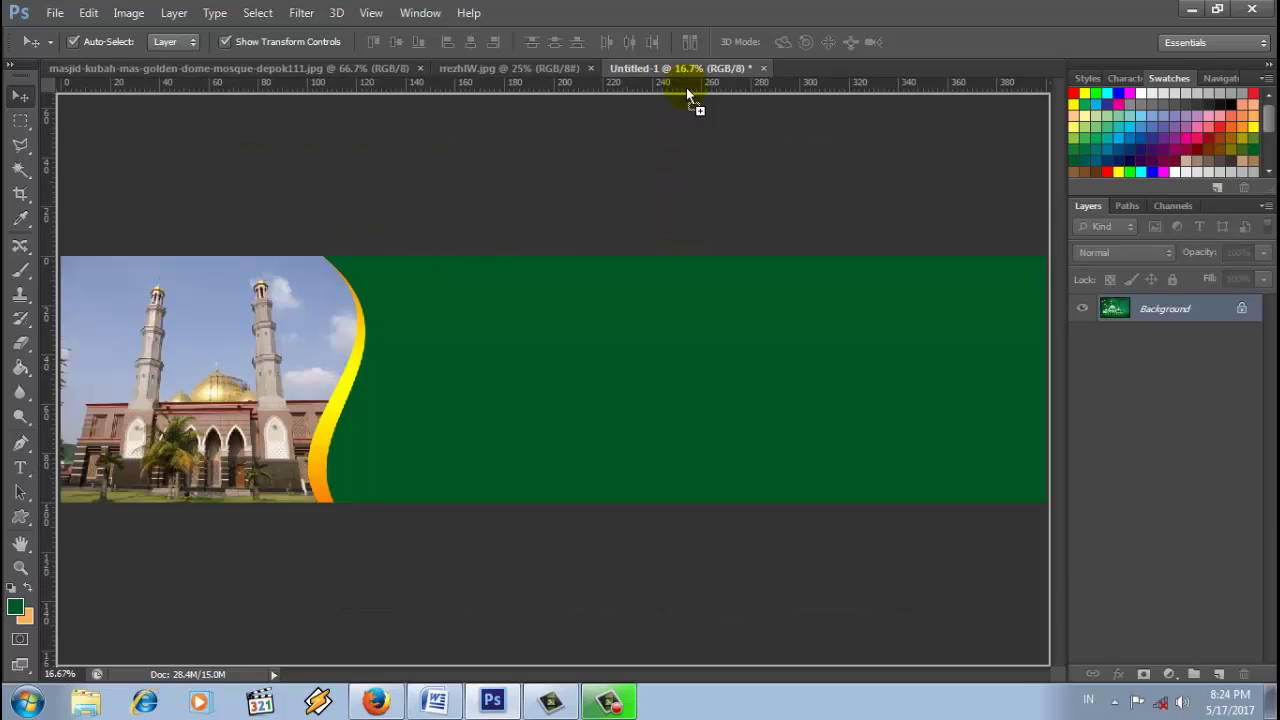
{"action": "left_click_drag", "start_coordinate": [794, 298], "coordinate": [800, 396]}
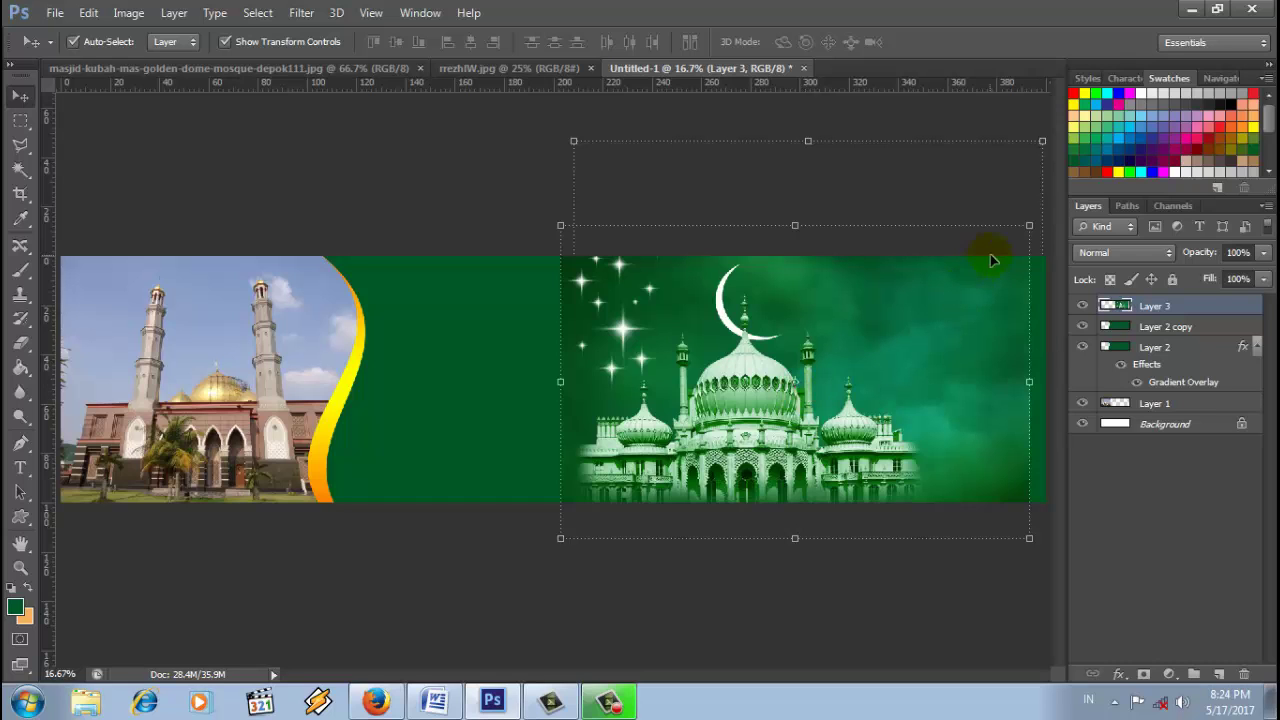
{"action": "left_click_drag", "start_coordinate": [1032, 226], "coordinate": [980, 288]}
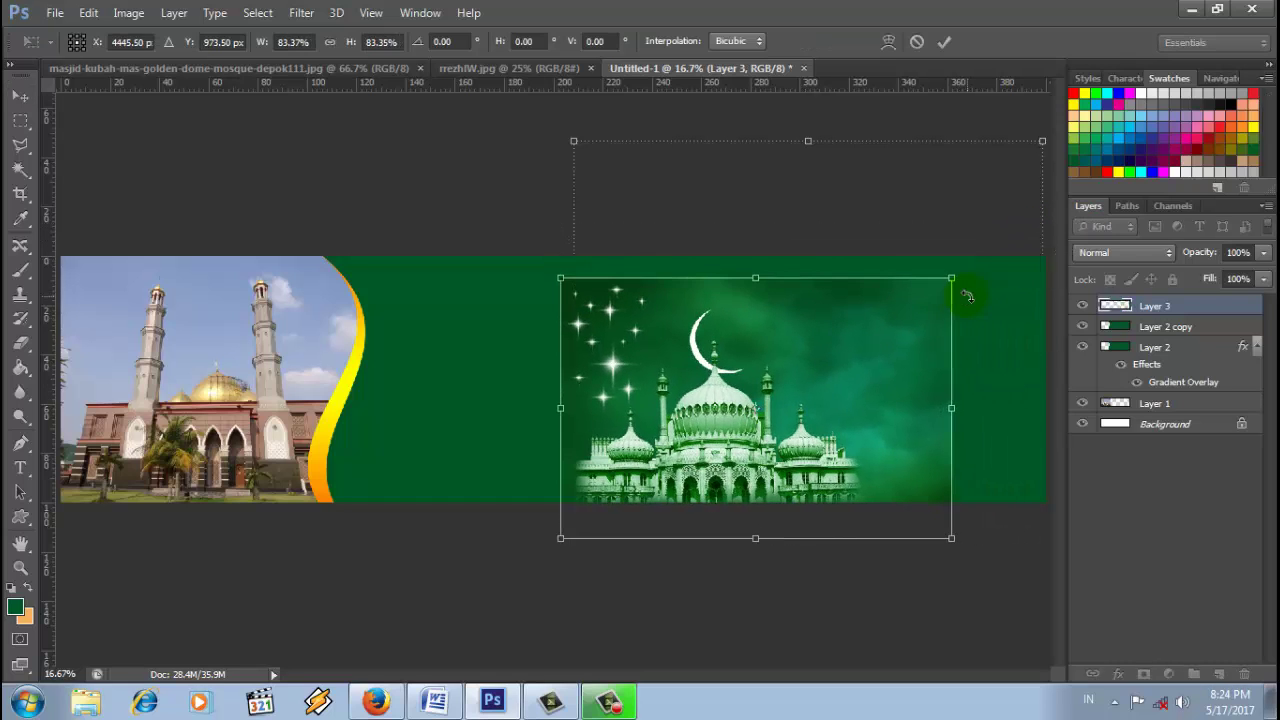
{"action": "left_click_drag", "start_coordinate": [876, 362], "coordinate": [971, 321]}
{"action": "left_click", "coordinate": [946, 44]}
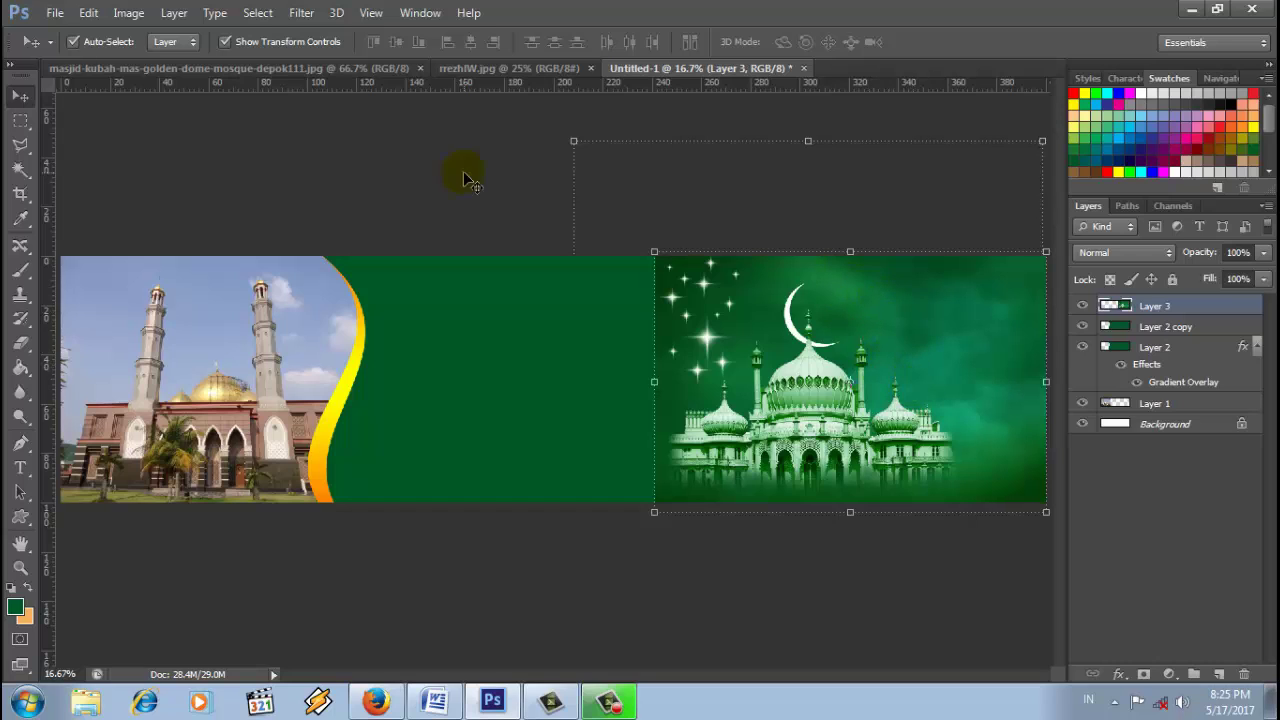
Step: Flip the green crescent-and-mosque image horizontally and deselect its layer
{"action": "left_click", "coordinate": [88, 12]}
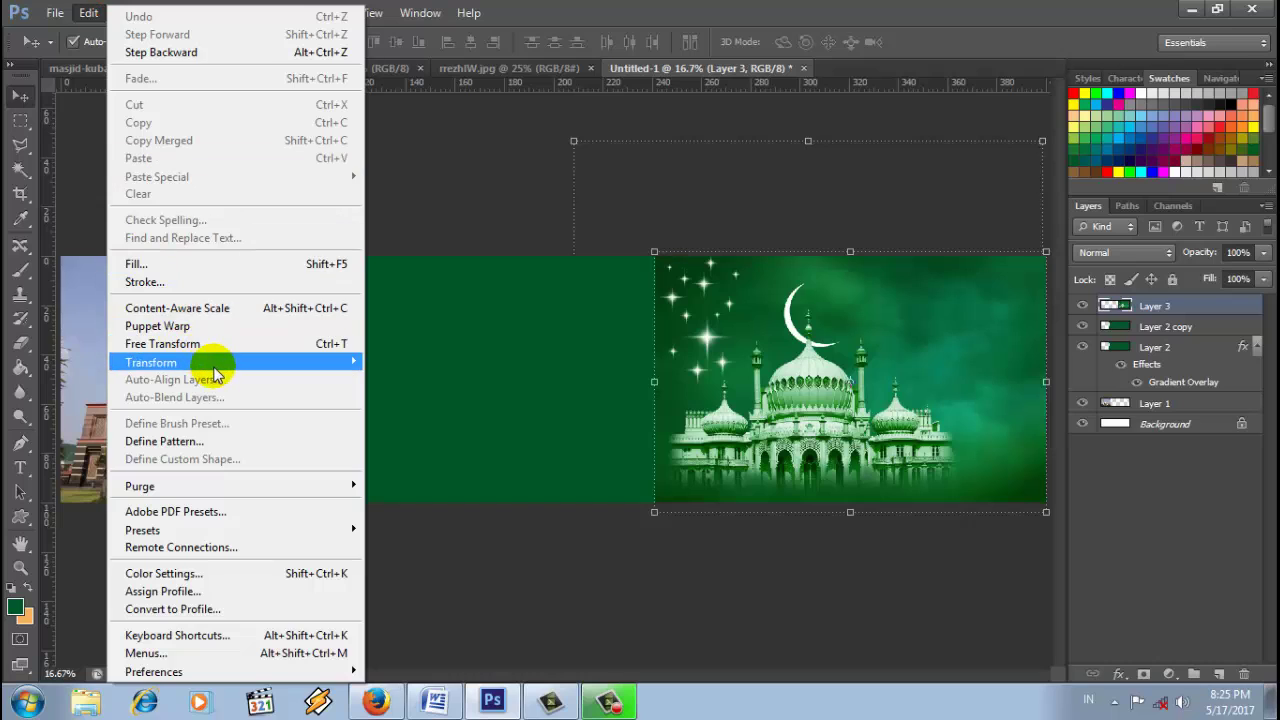
{"action": "mouse_move", "coordinate": [214, 364]}
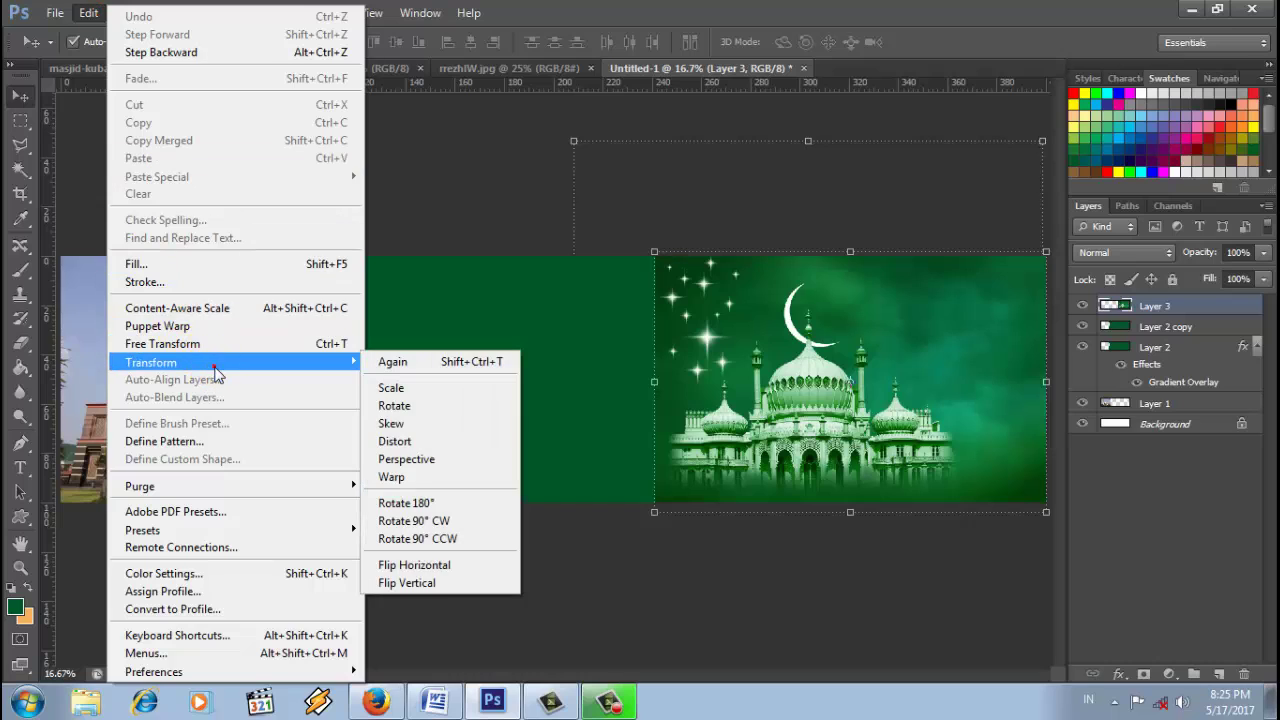
{"action": "left_click", "coordinate": [485, 568]}
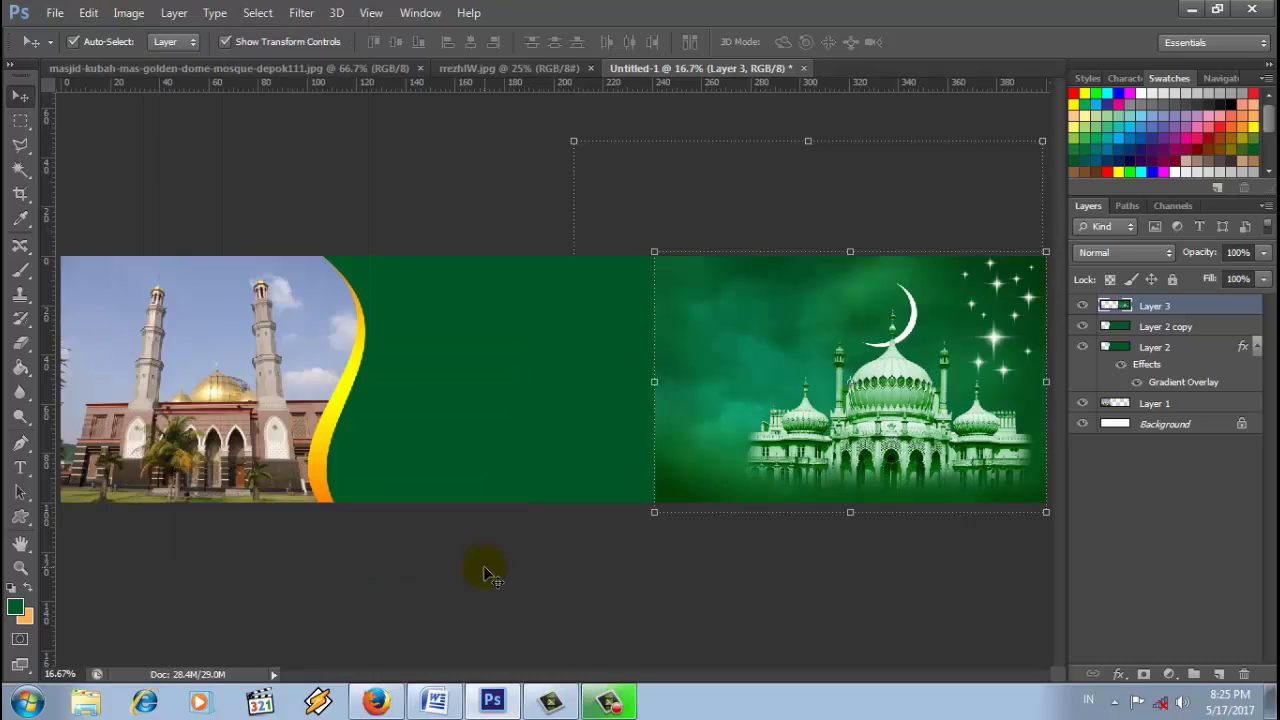
{"action": "left_click", "coordinate": [858, 590]}
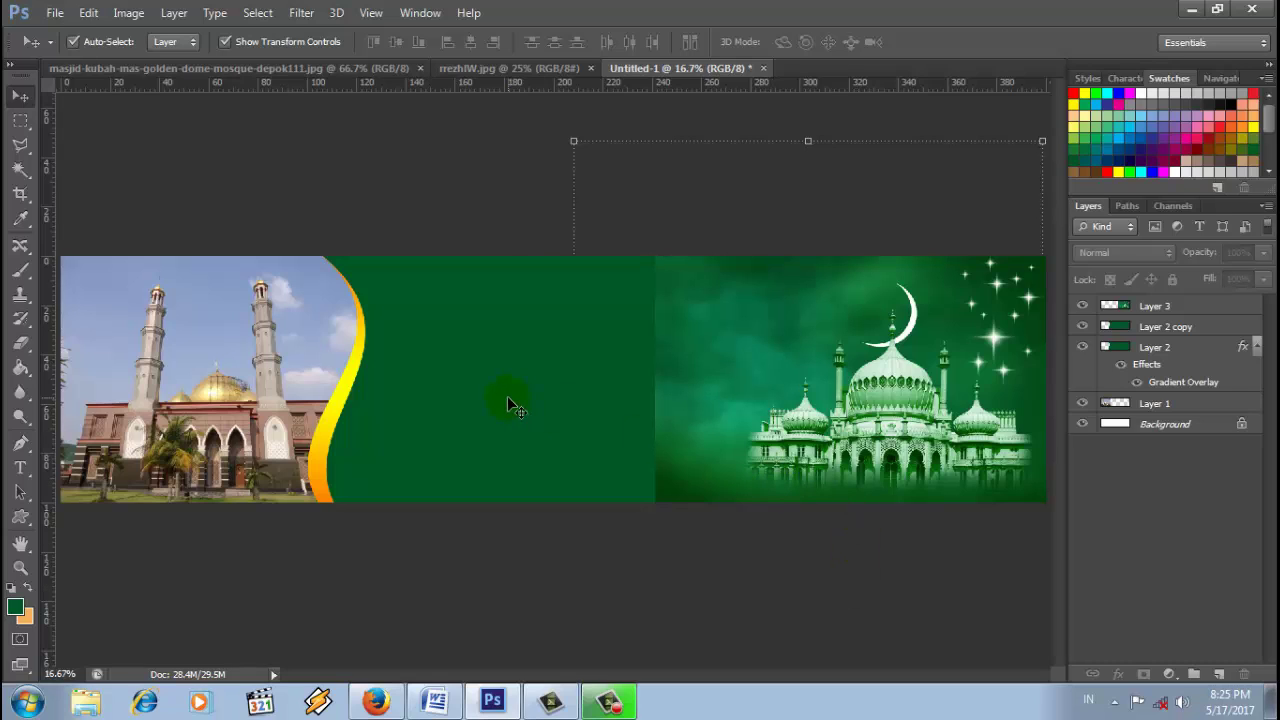
Step: Set the foreground colour to dark green 024512, sampled from the starry upper corner of the crescent-and-mosque image
{"action": "left_click", "coordinate": [1187, 334]}
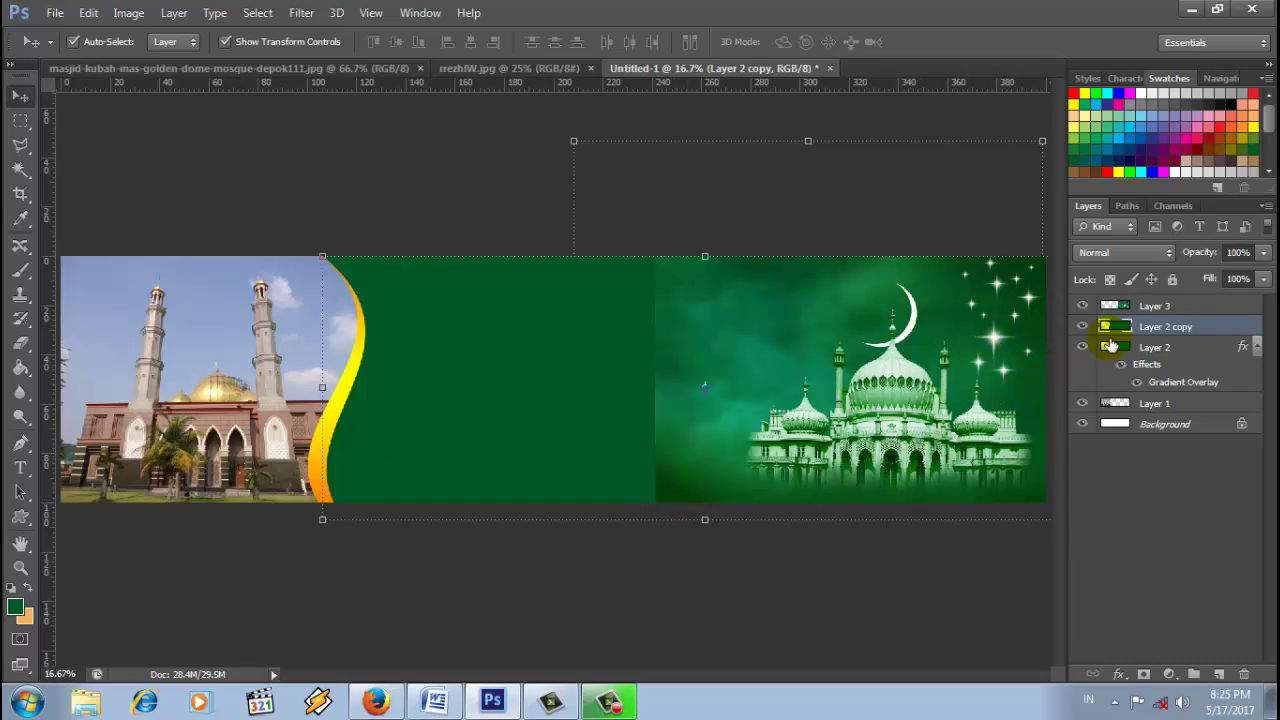
{"action": "left_click", "coordinate": [1152, 310]}
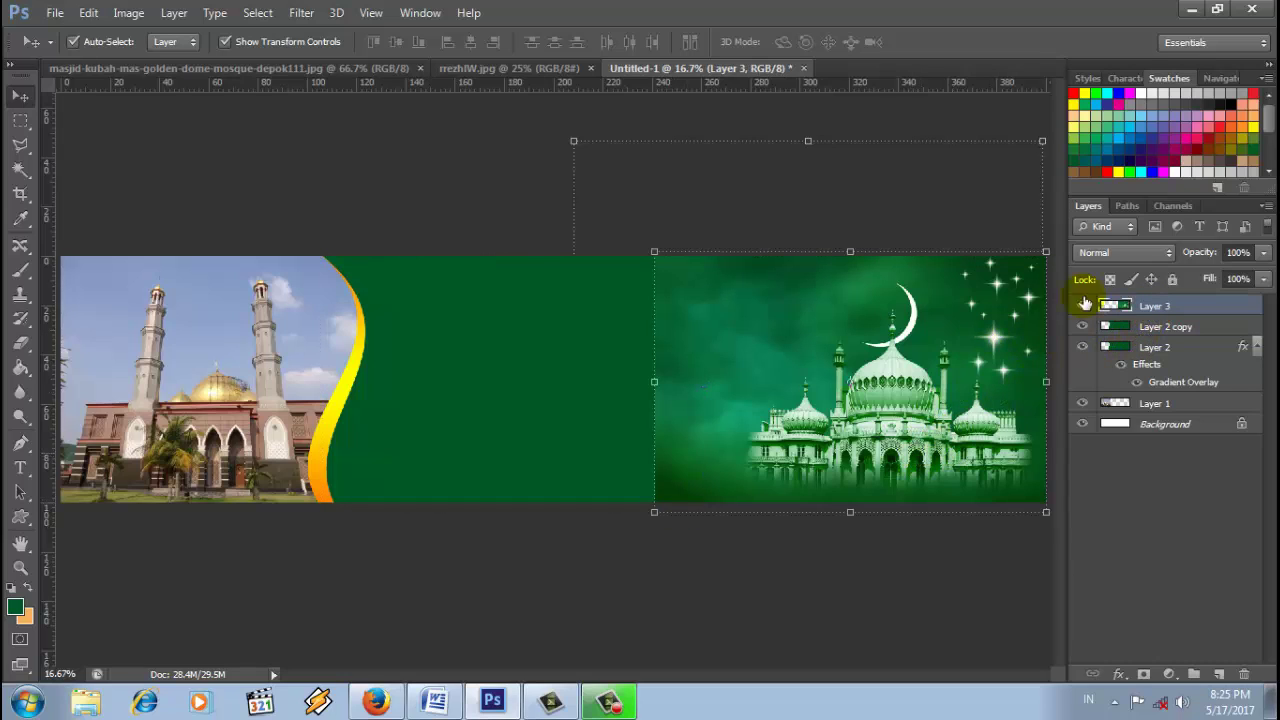
{"action": "left_click", "coordinate": [14, 608]}
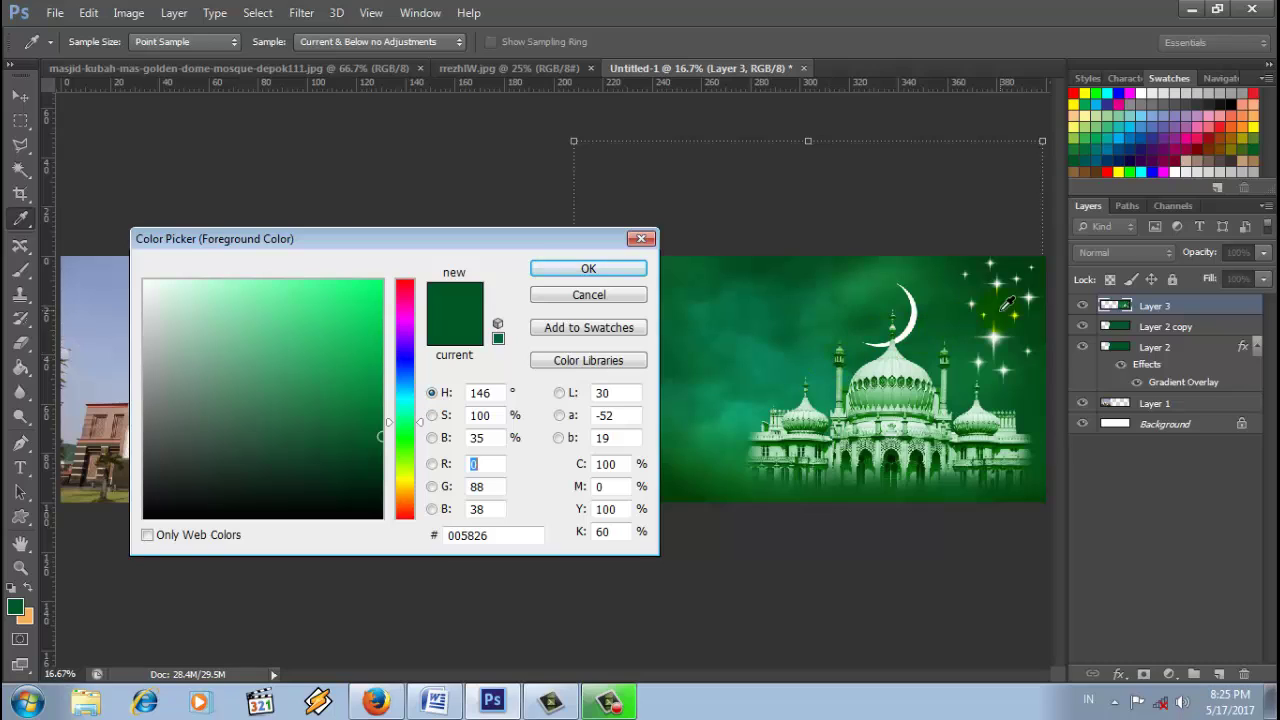
{"action": "left_click", "coordinate": [1038, 319]}
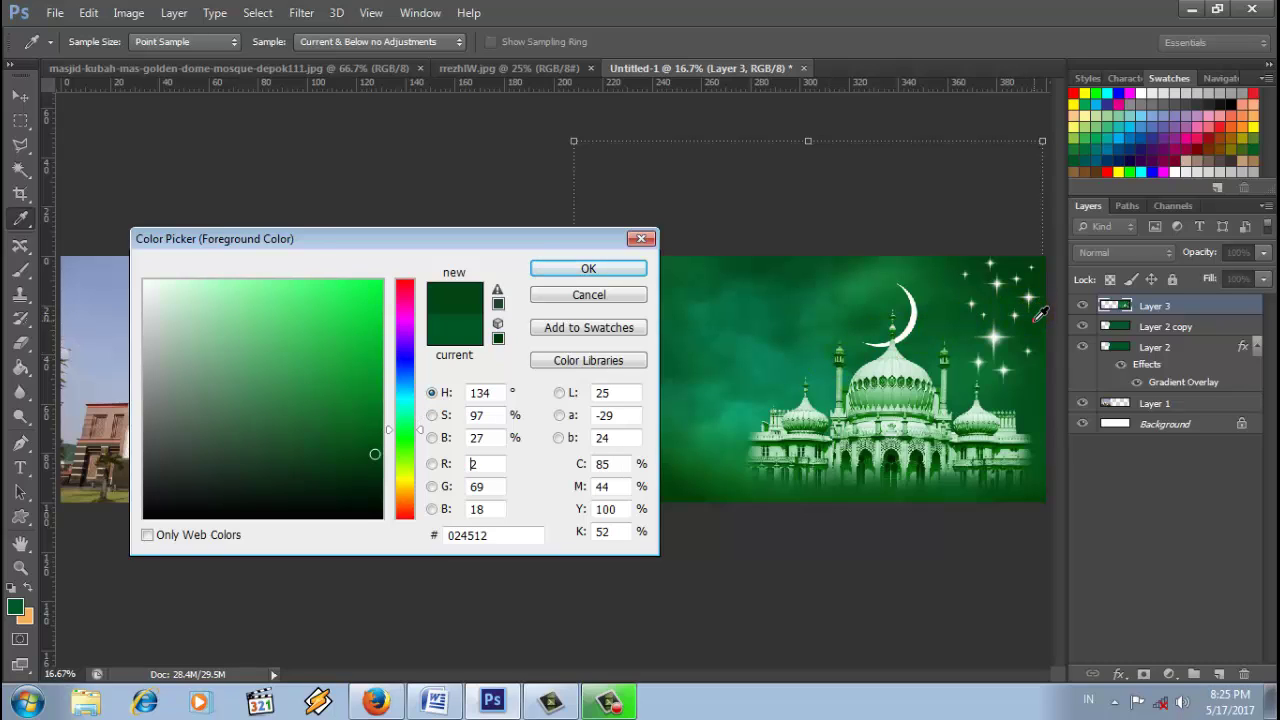
{"action": "left_click", "coordinate": [611, 270]}
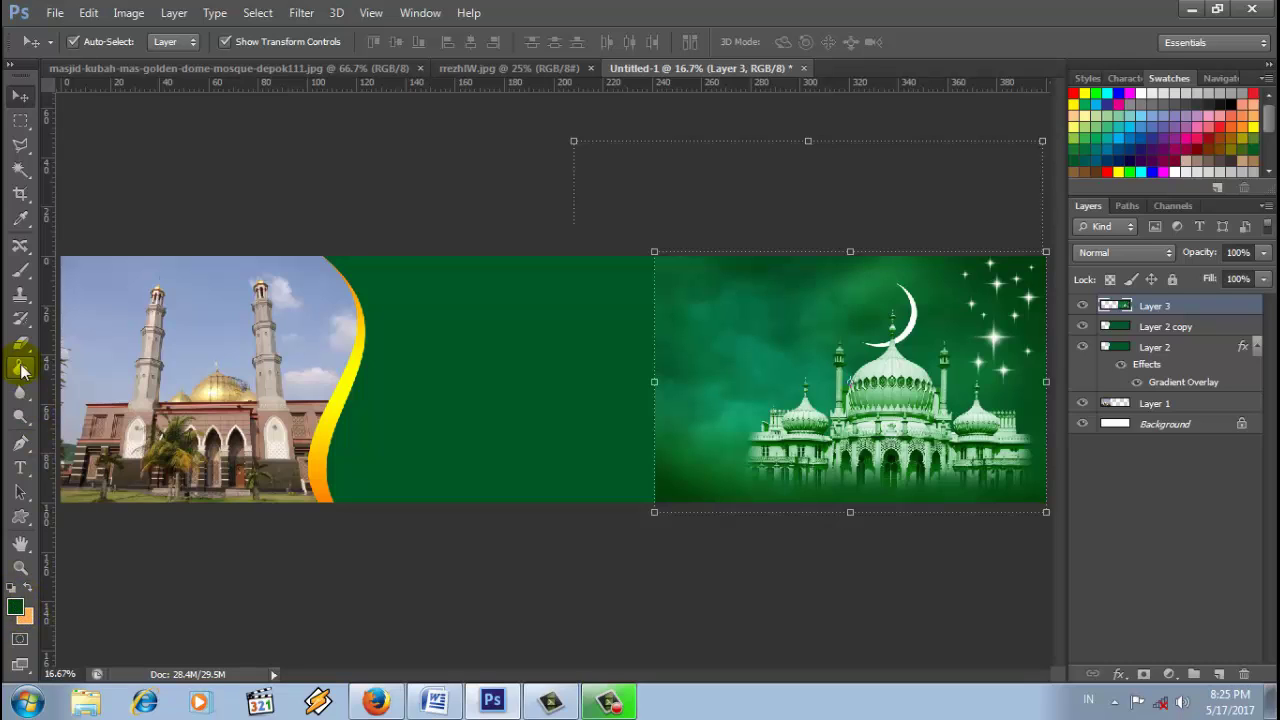
Step: Fill the green curved background on Layer 2 copy with the dark green foreground colour using the Paint Bucket
{"action": "left_click", "coordinate": [20, 370]}
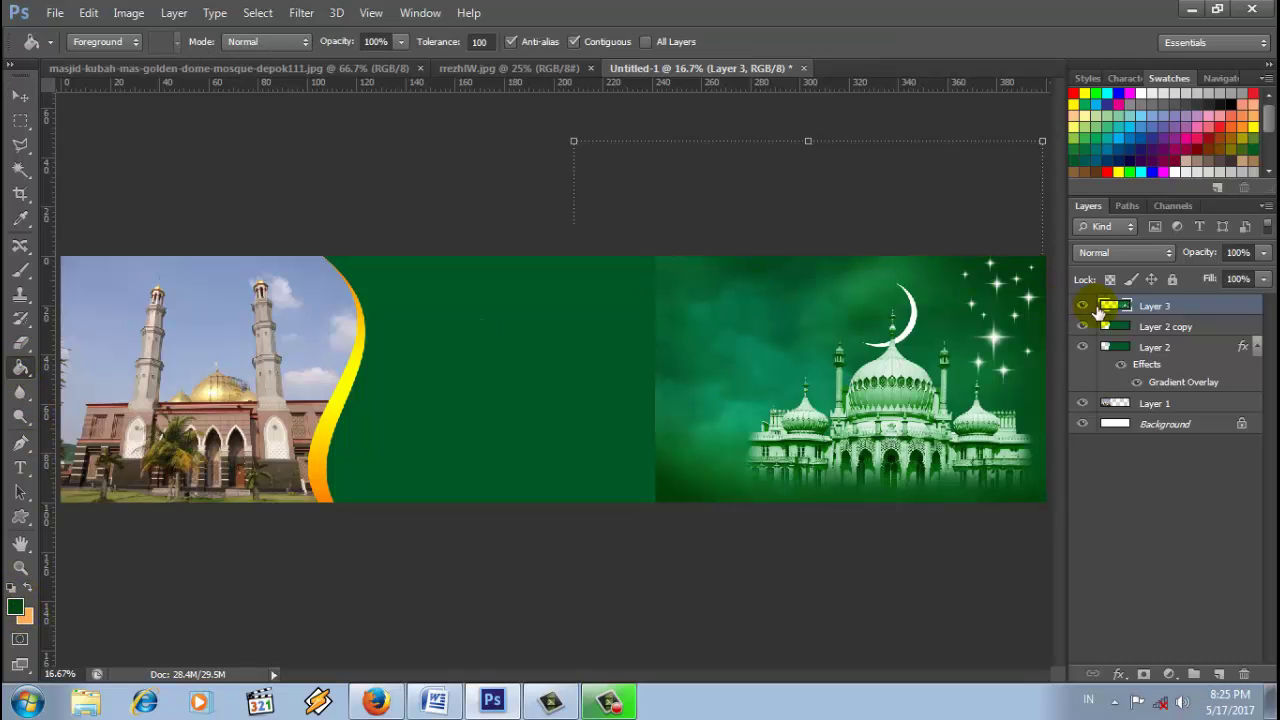
{"action": "left_click", "coordinate": [1165, 328]}
{"action": "left_click", "coordinate": [536, 288]}
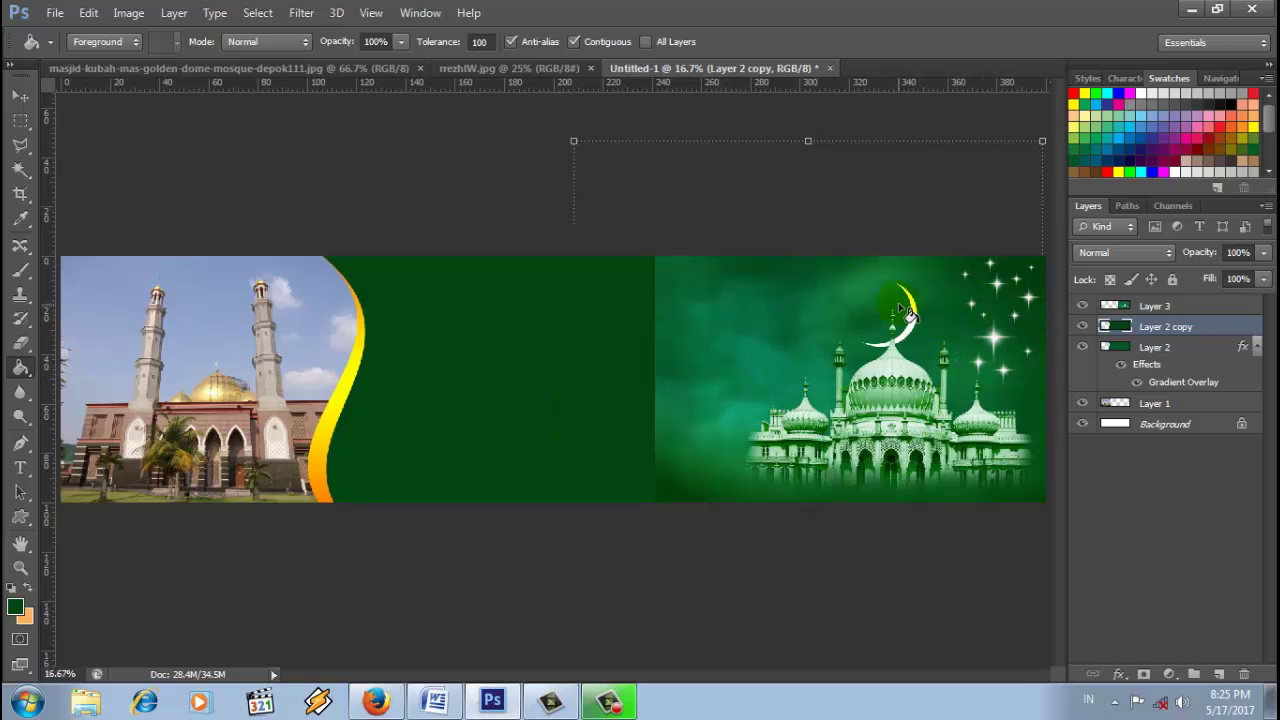
Step: Add a Gradient Overlay effect to Layer 3, the crescent-and-mosque image
{"action": "left_click", "coordinate": [1163, 314]}
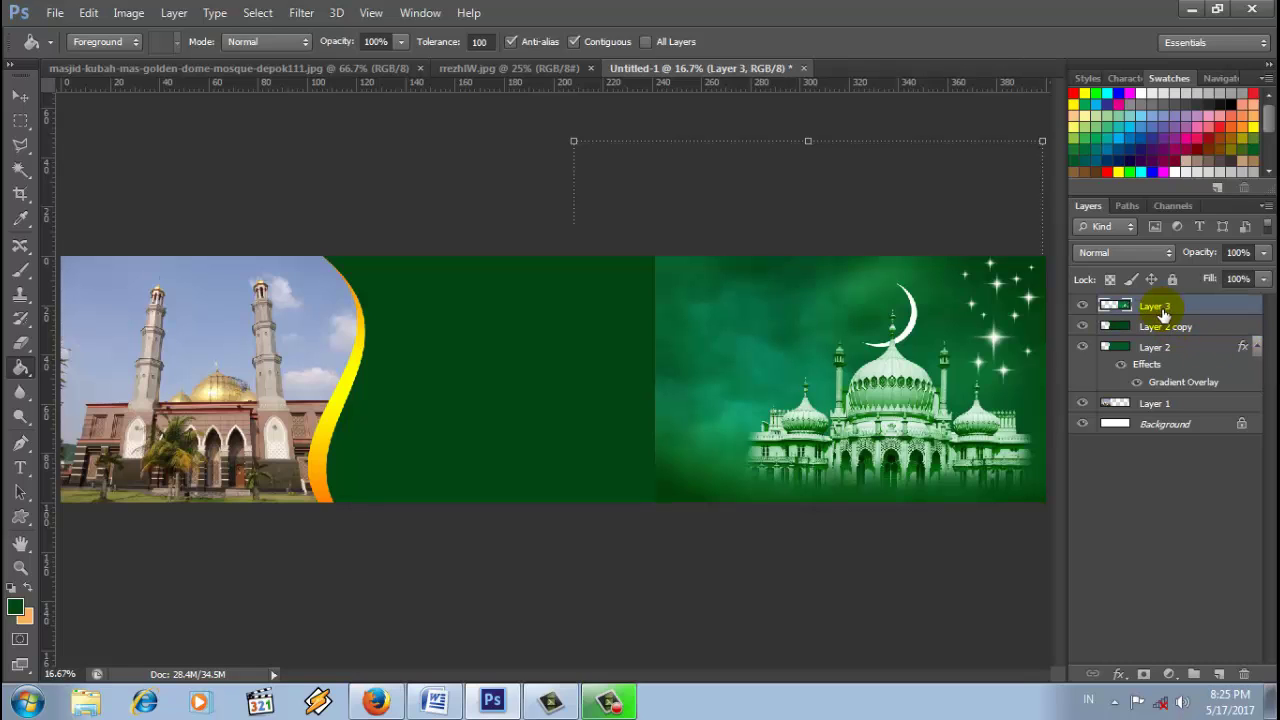
{"action": "right_click", "coordinate": [1162, 311]}
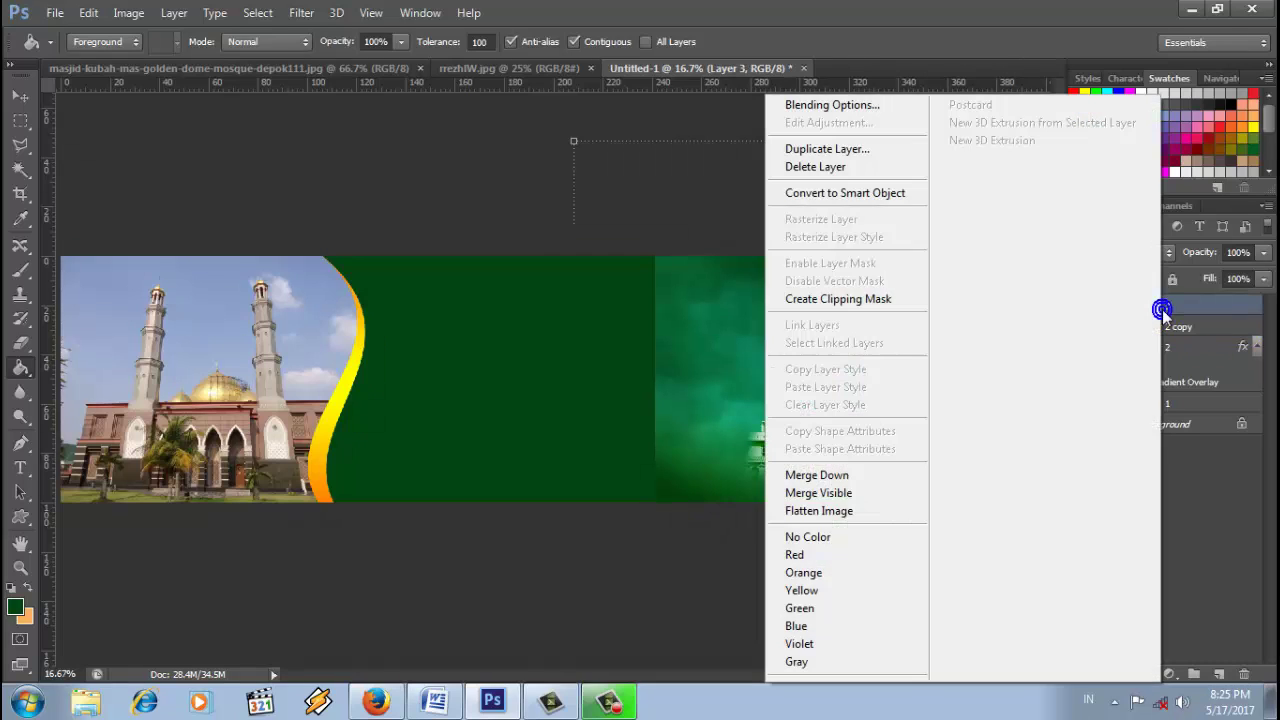
{"action": "left_click", "coordinate": [831, 106]}
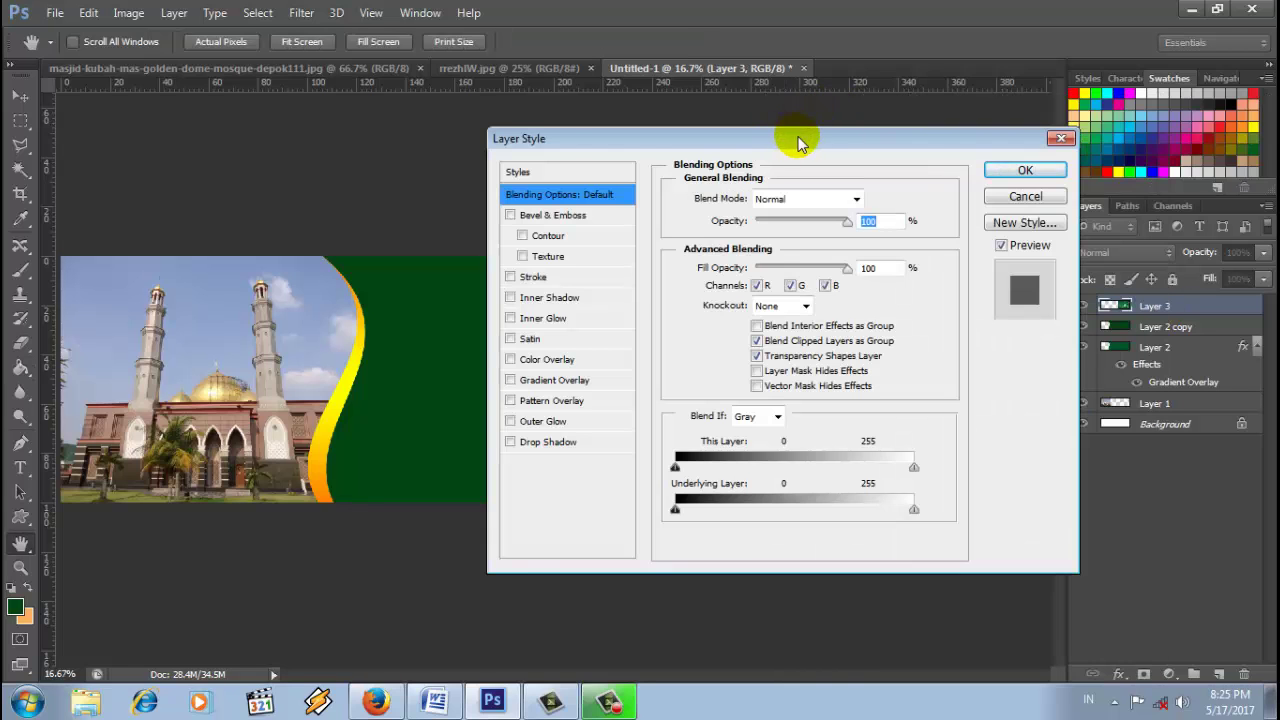
{"action": "left_click_drag", "start_coordinate": [800, 133], "coordinate": [1026, 84]}
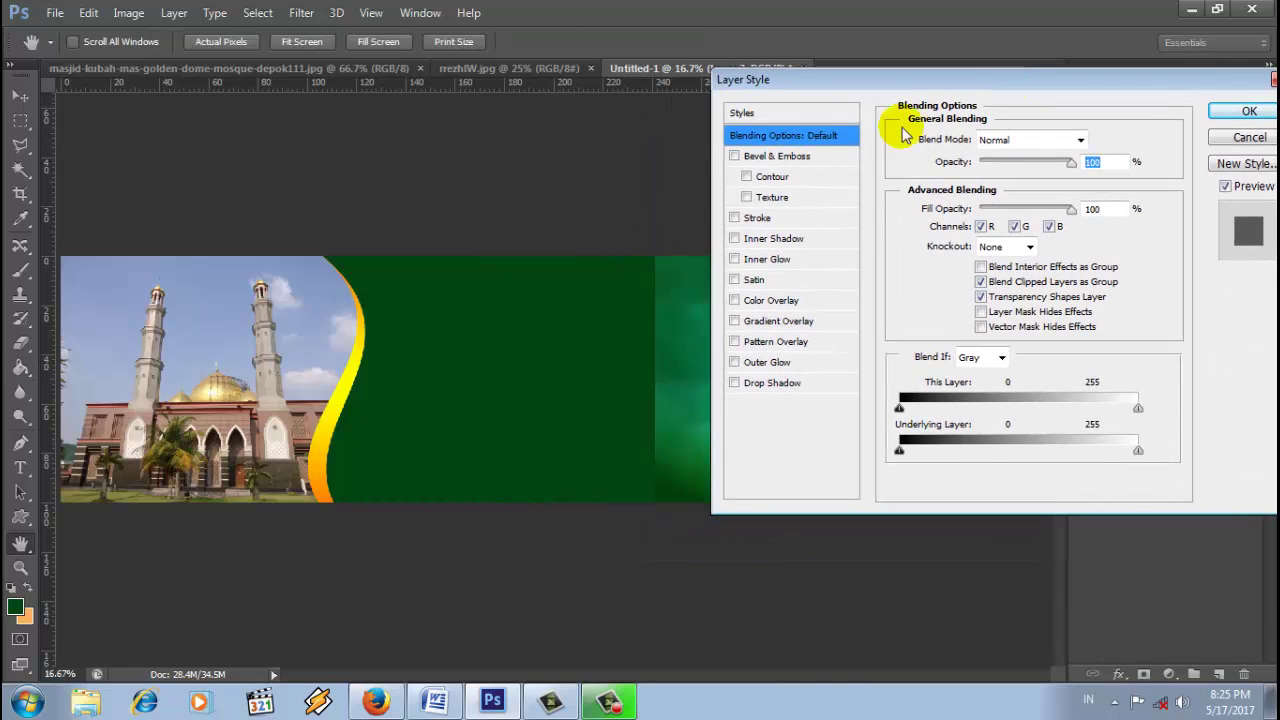
{"action": "left_click", "coordinate": [814, 321]}
{"action": "left_click_drag", "start_coordinate": [1025, 87], "coordinate": [1078, 107]}
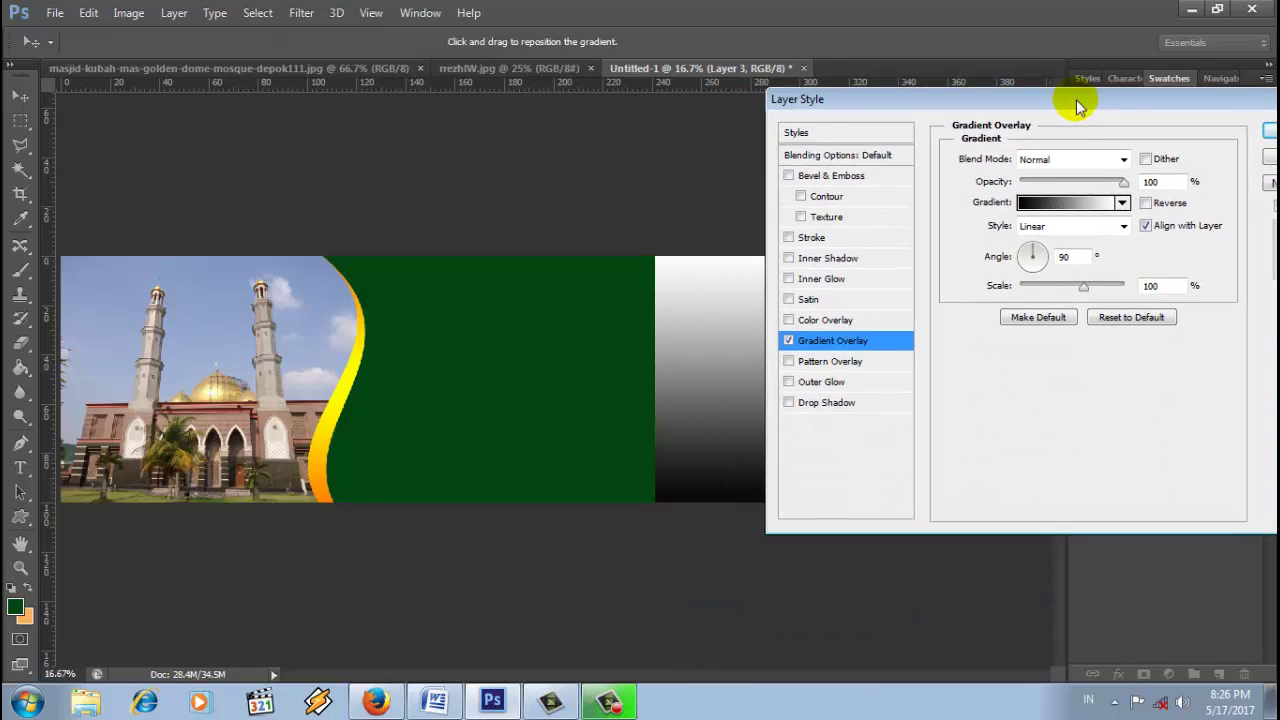
Step: Choose the Foreground to Transparent preset for Layer 3's gradient overlay, with dark green 024512 as its starting stop colour
{"action": "left_click", "coordinate": [1073, 203]}
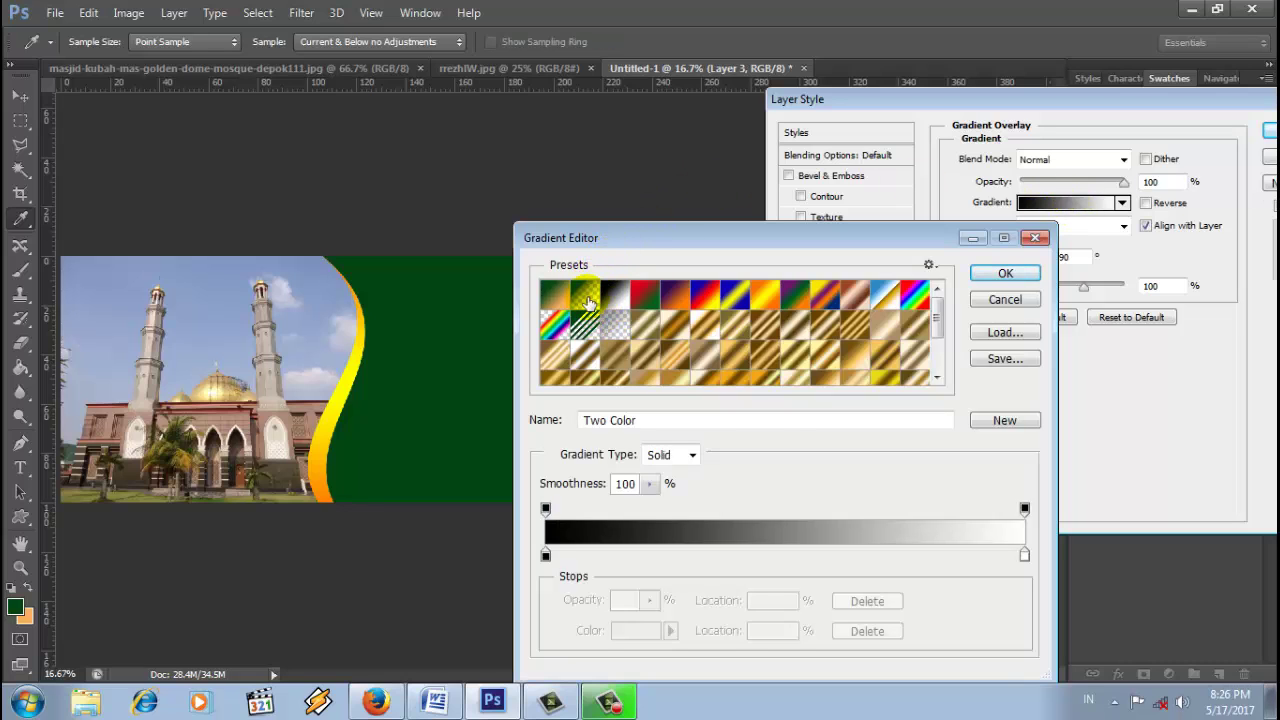
{"action": "left_click", "coordinate": [581, 292]}
{"action": "left_click_drag", "start_coordinate": [659, 232], "coordinate": [837, 12]}
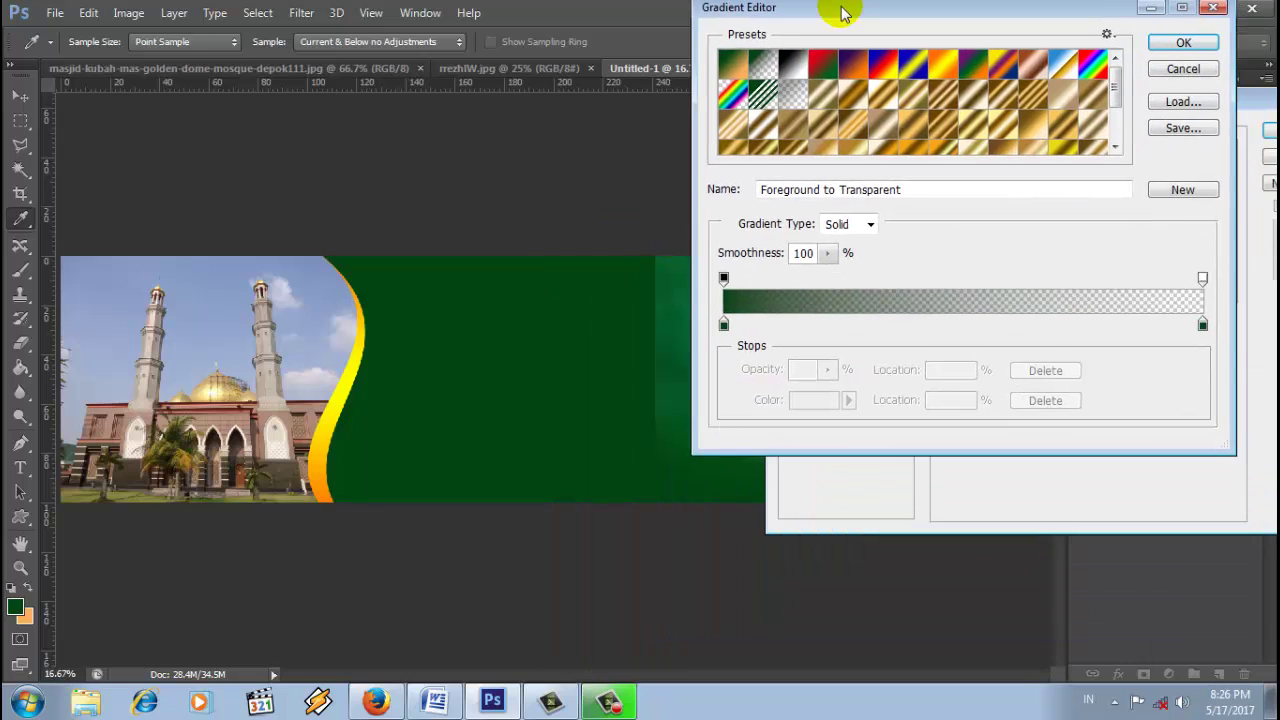
{"action": "left_click", "coordinate": [724, 336]}
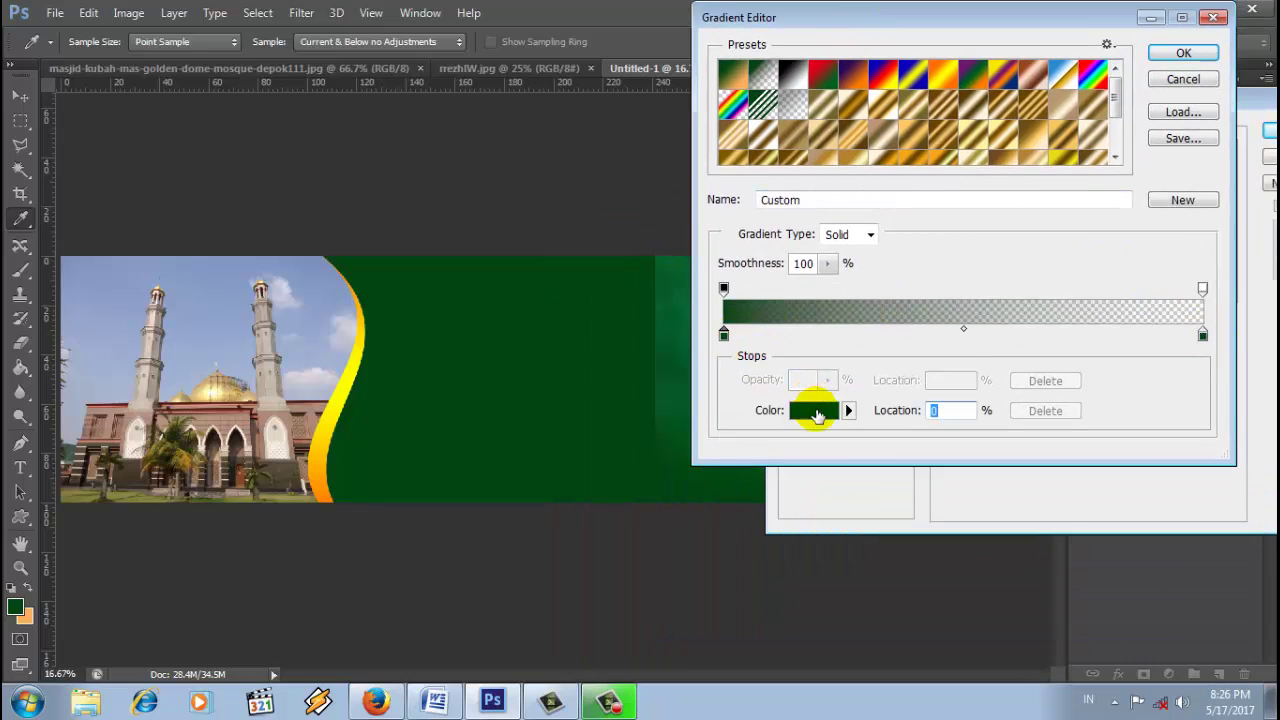
{"action": "left_click", "coordinate": [813, 410]}
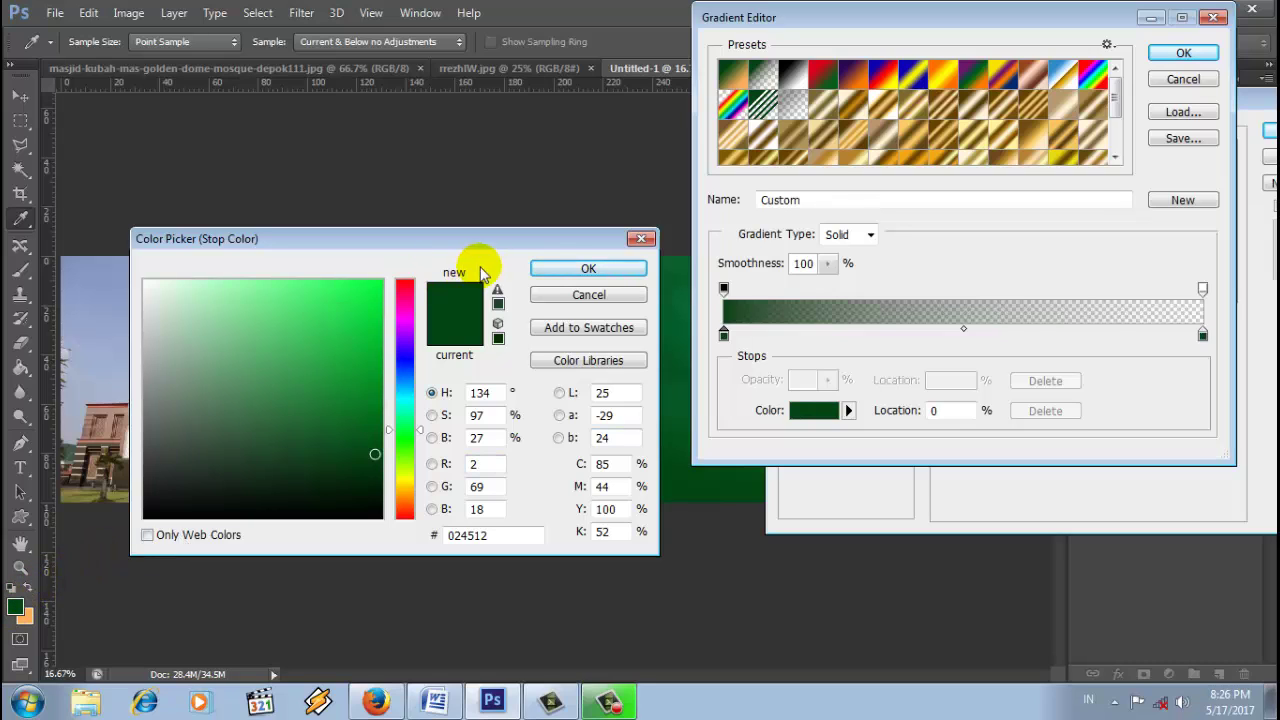
{"action": "left_click", "coordinate": [548, 268]}
{"action": "left_click", "coordinate": [1183, 53]}
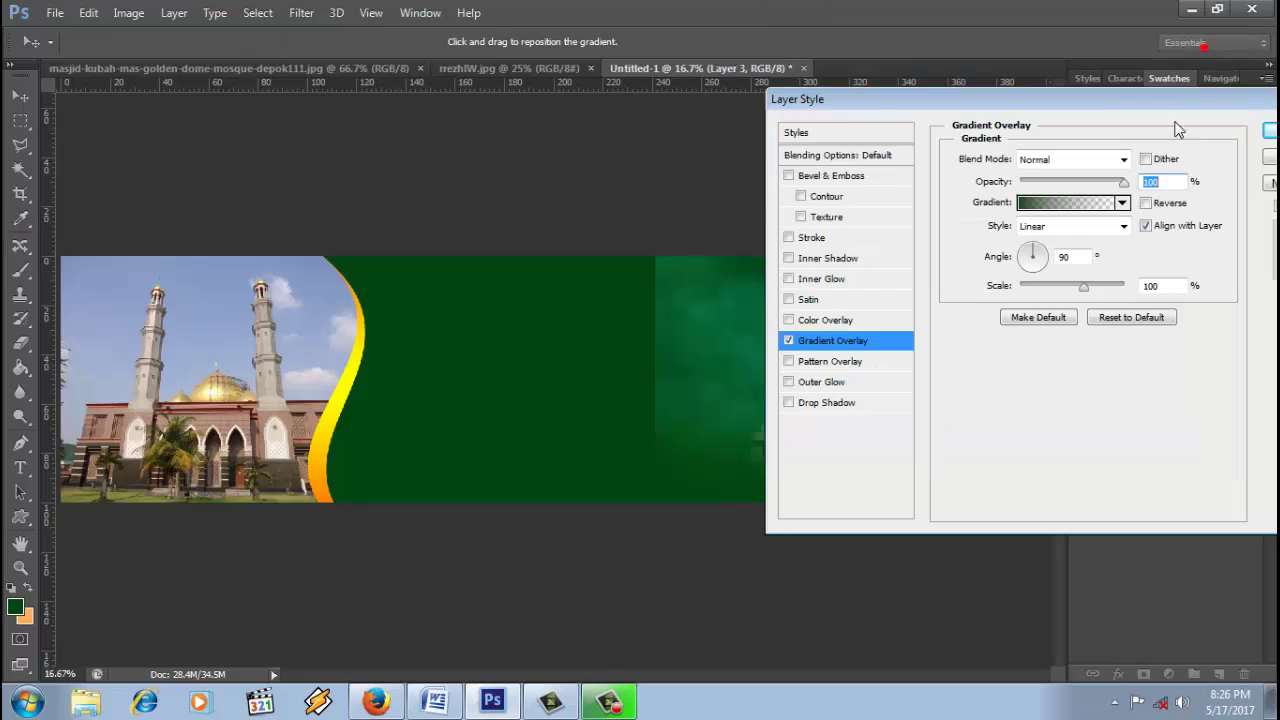
Step: Set Layer 3's linear gradient overlay to a 0° angle and 97% scale without reversing it, and apply the layer style
{"action": "left_click_drag", "start_coordinate": [1138, 105], "coordinate": [437, 155]}
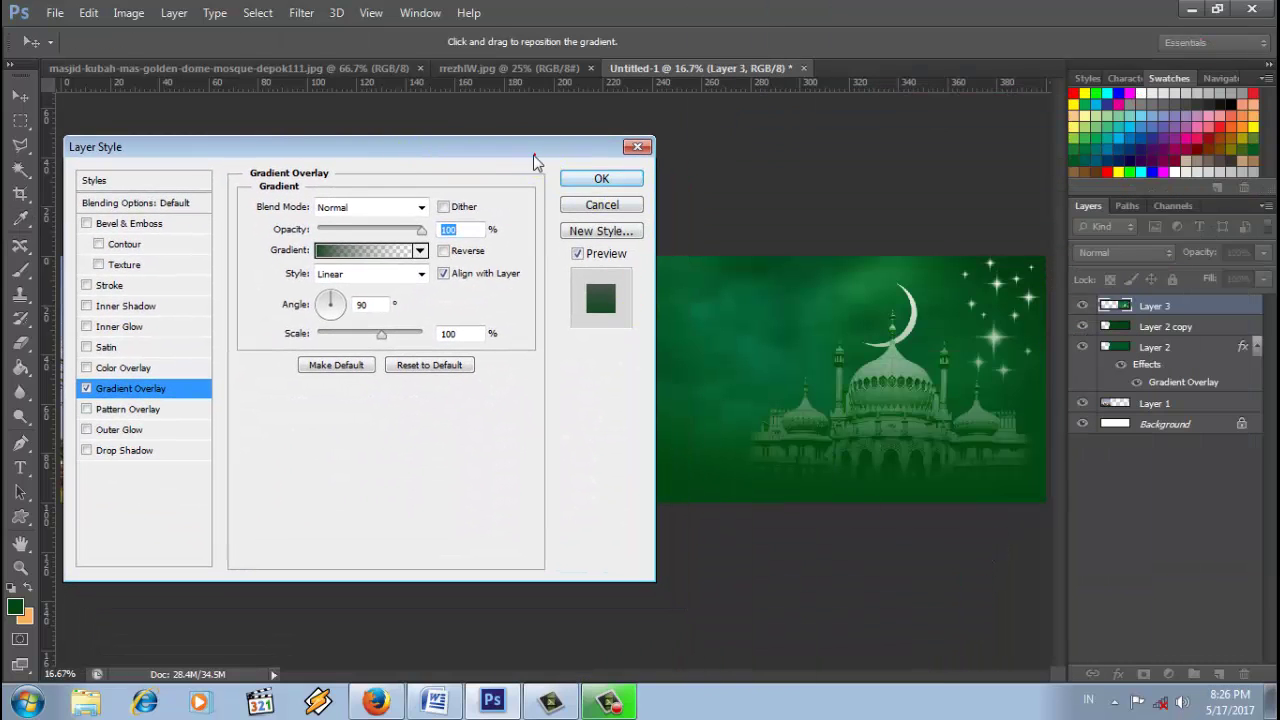
{"action": "left_click_drag", "start_coordinate": [534, 152], "coordinate": [442, 122]}
{"action": "left_click_drag", "start_coordinate": [292, 303], "coordinate": [288, 318]}
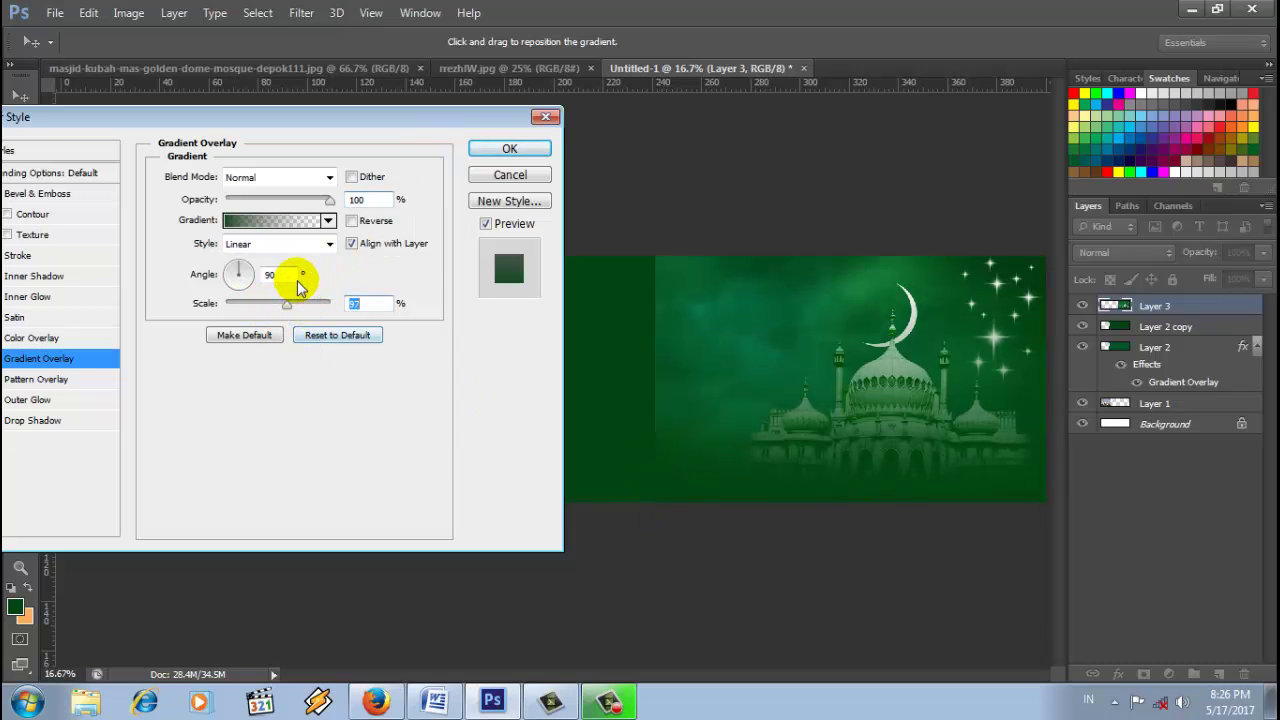
{"action": "double_click", "coordinate": [296, 276]}
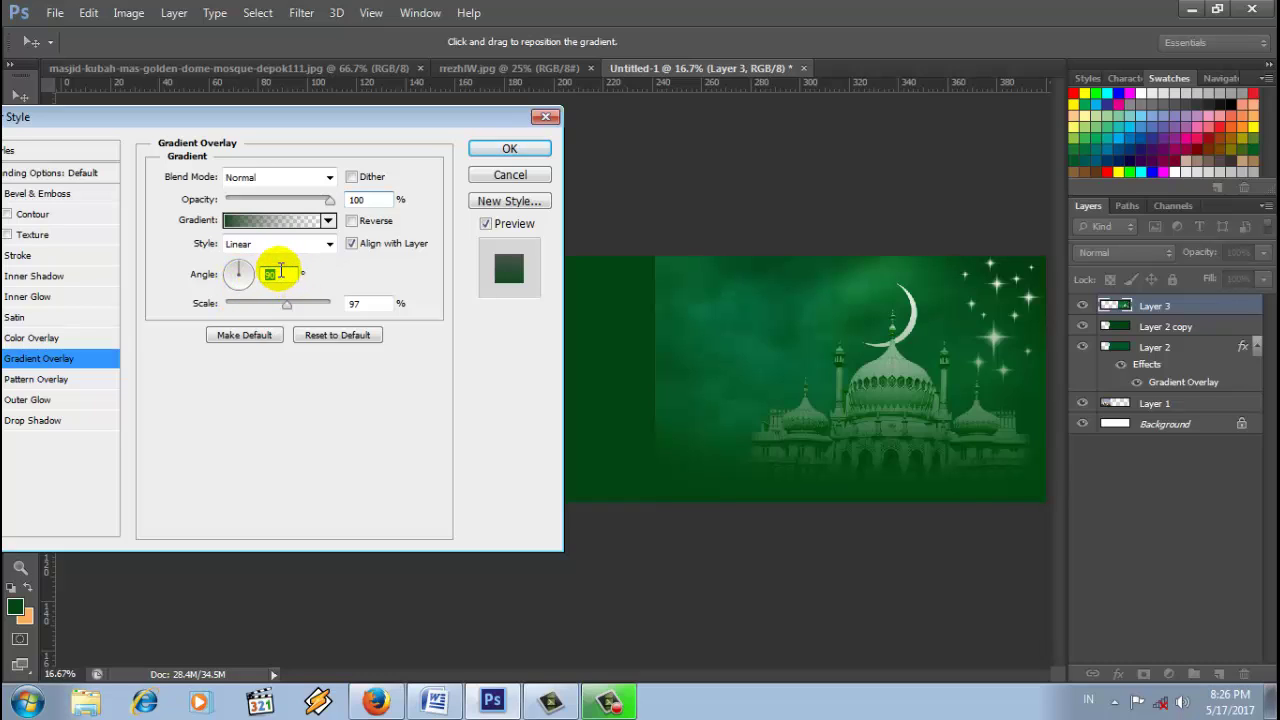
{"action": "type", "text": "0"}
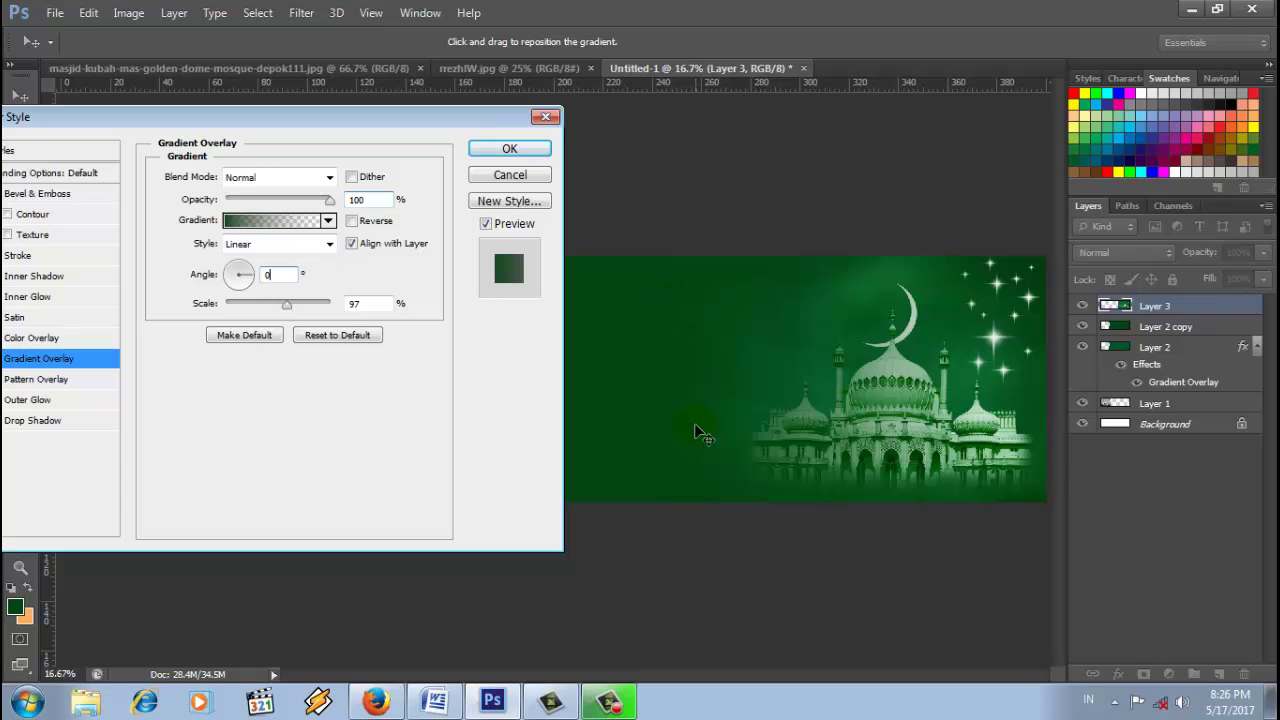
{"action": "left_click", "coordinate": [352, 220]}
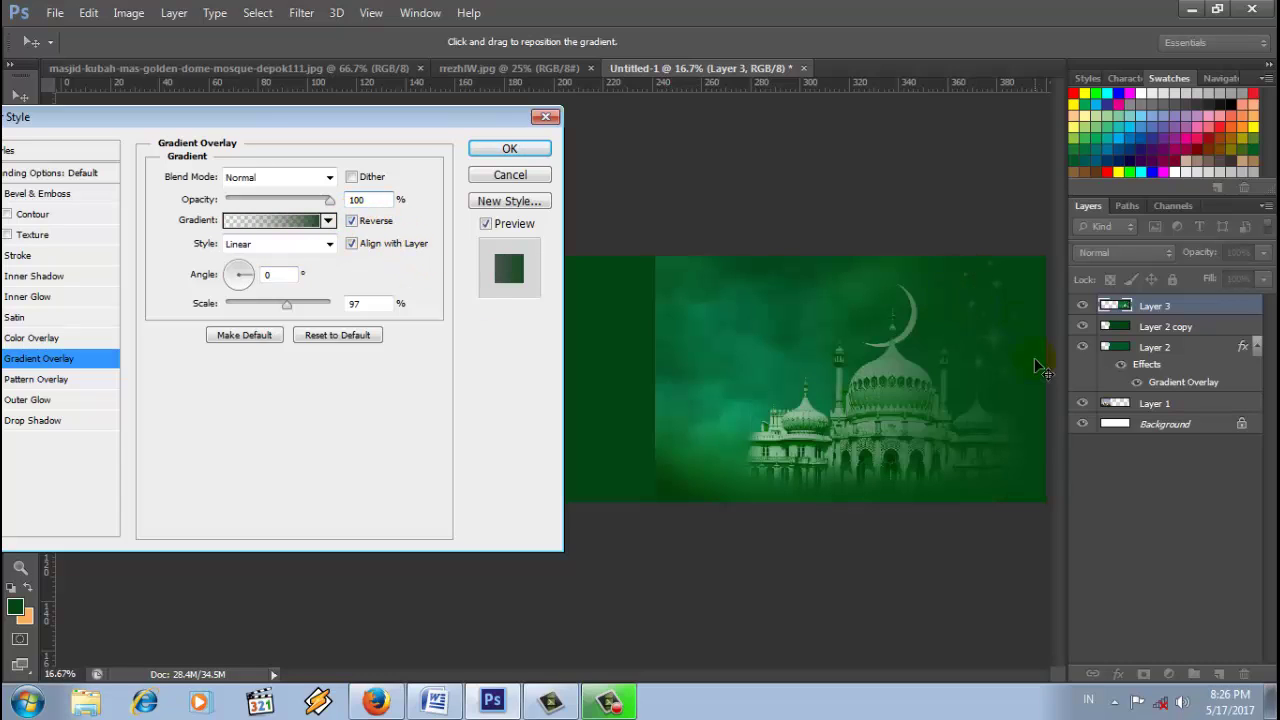
{"action": "left_click", "coordinate": [352, 221]}
{"action": "left_click", "coordinate": [510, 149]}
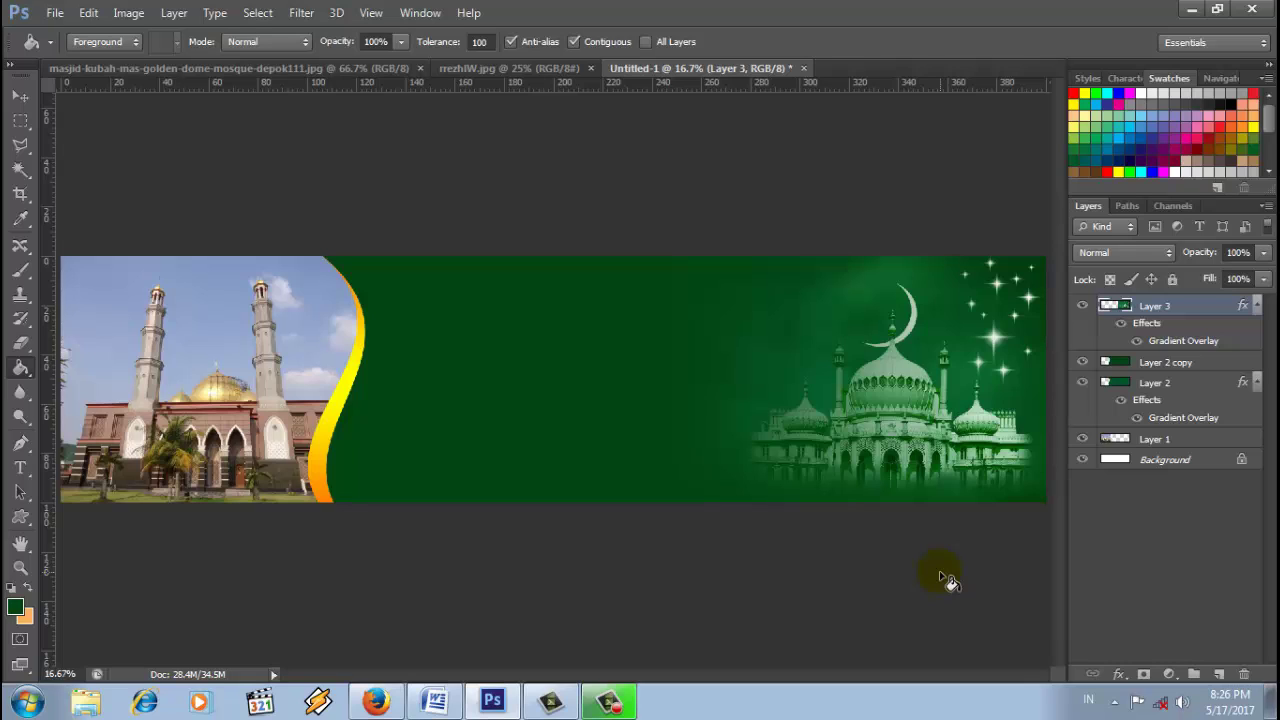
Step: Start a text layer on the upper green area with near-white colour f9fbf9 and the Brush Script Std font
{"action": "left_click", "coordinate": [22, 468]}
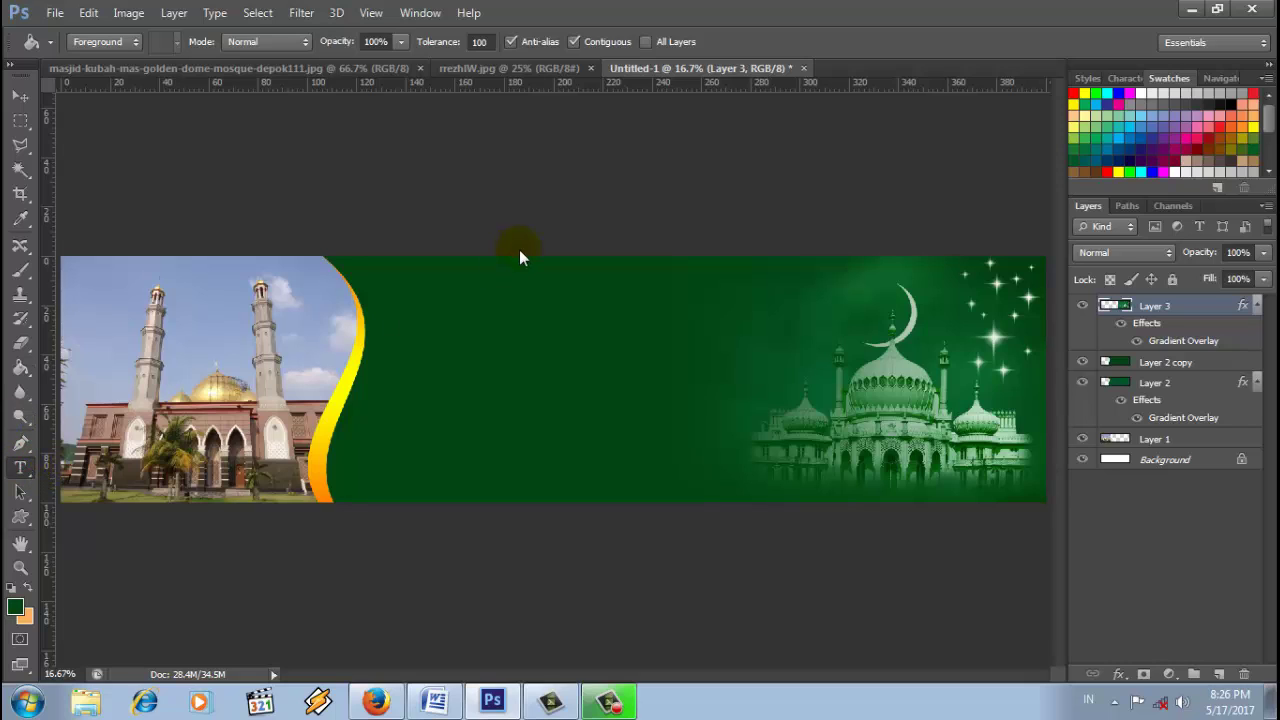
{"action": "left_click", "coordinate": [502, 303]}
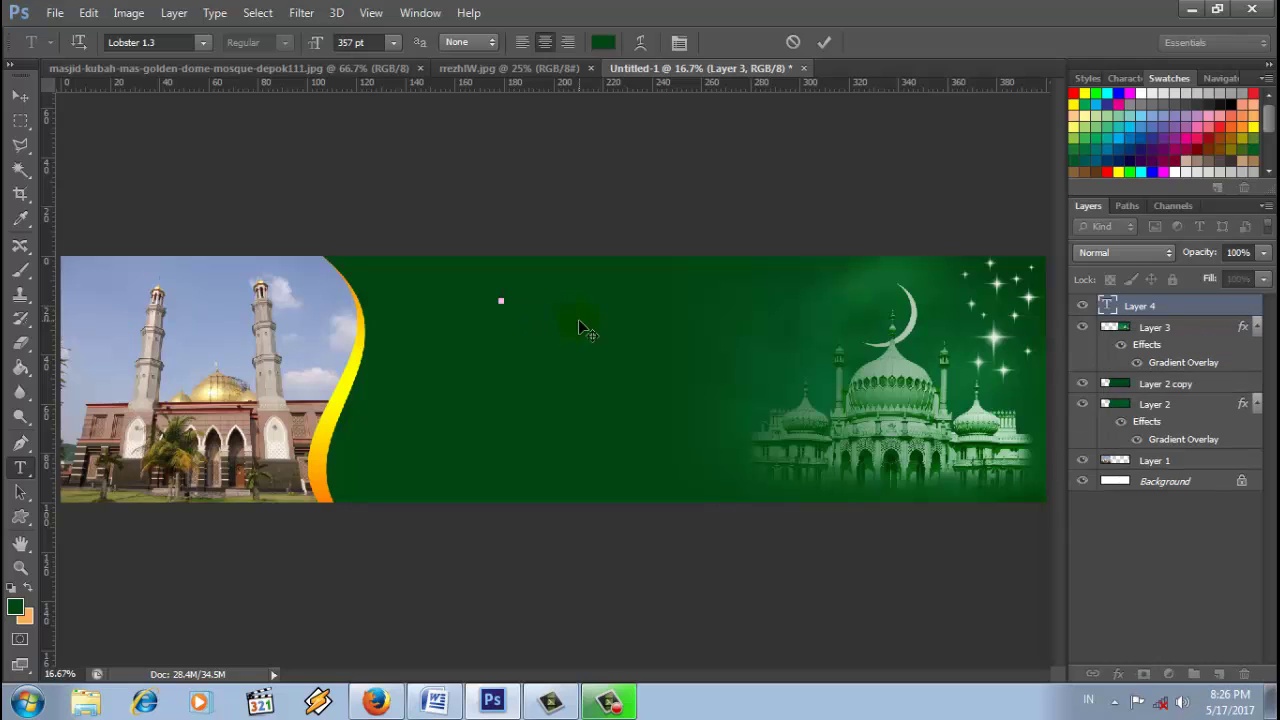
{"action": "left_click", "coordinate": [603, 43]}
{"action": "left_click", "coordinate": [145, 284]}
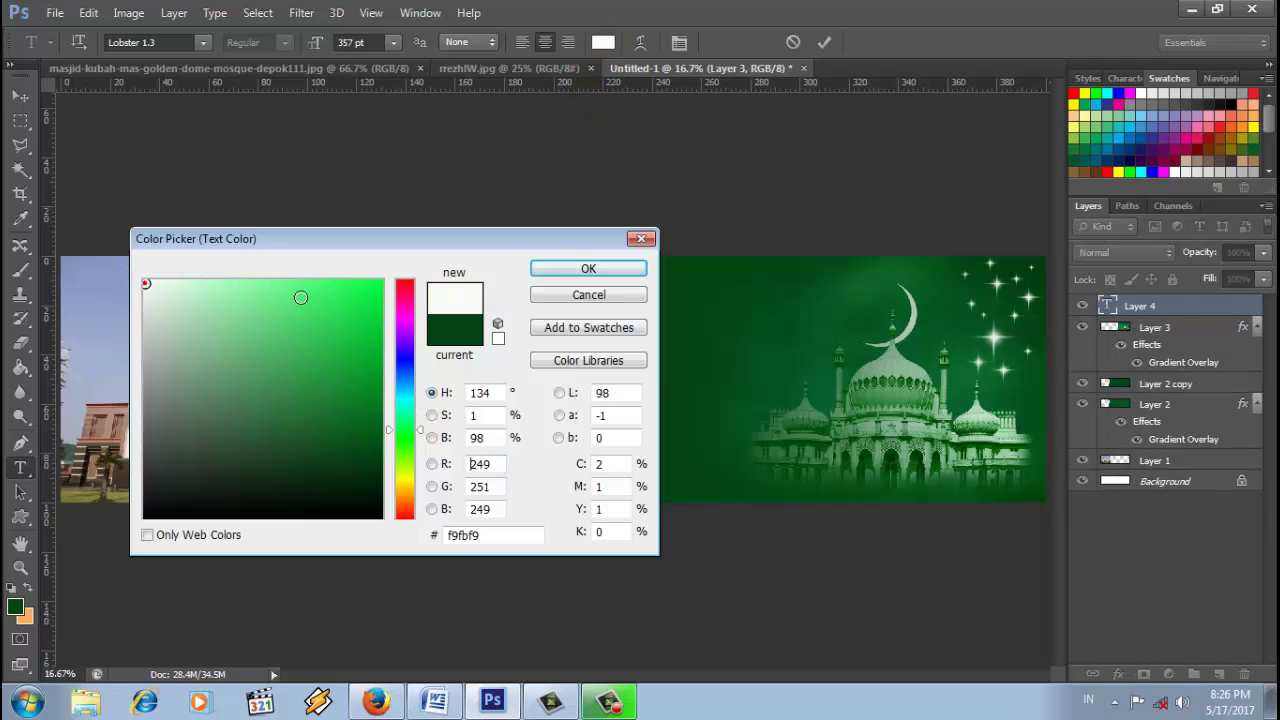
{"action": "left_click", "coordinate": [575, 268]}
{"action": "left_click", "coordinate": [203, 43]}
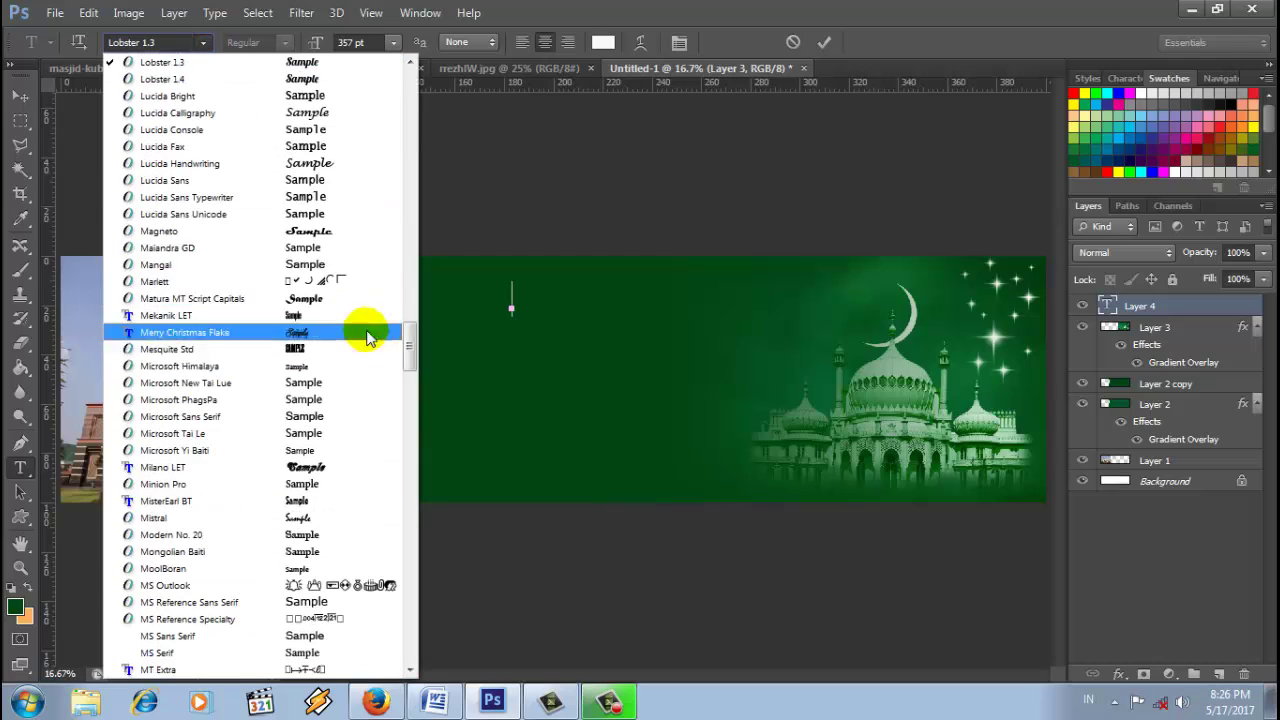
{"action": "left_click_drag", "start_coordinate": [408, 340], "coordinate": [420, 135]}
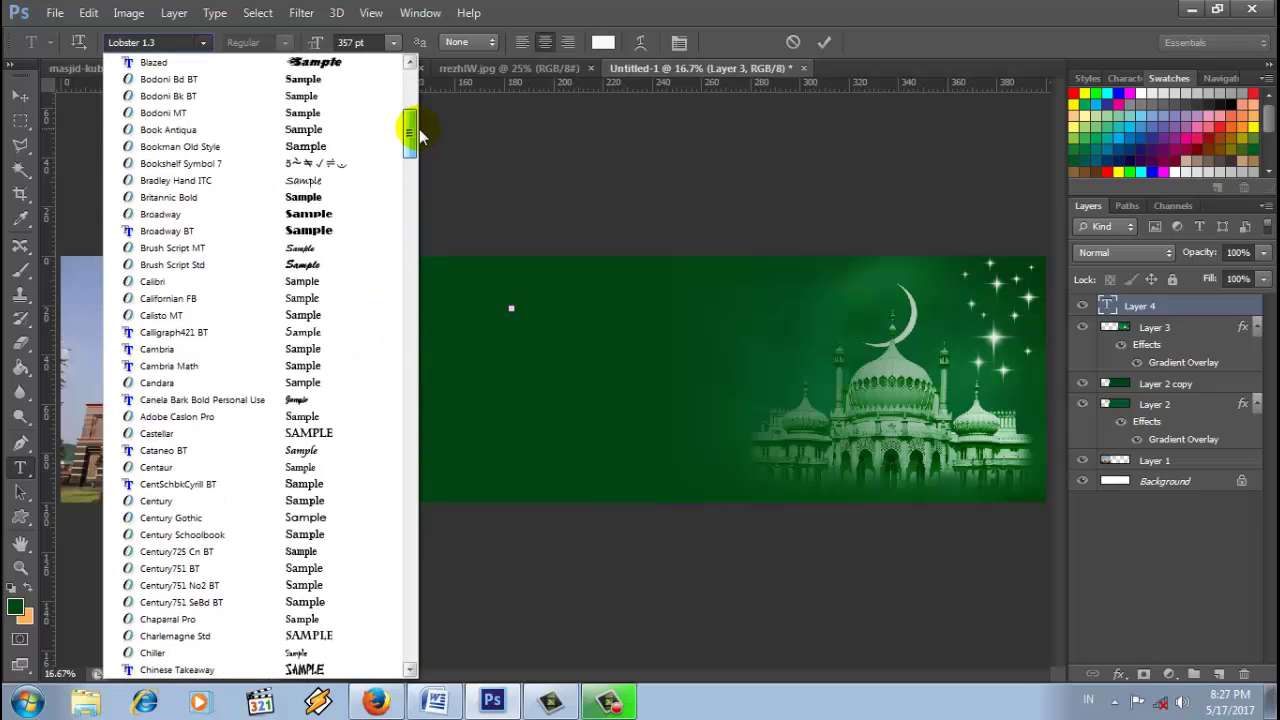
{"action": "left_click", "coordinate": [333, 266]}
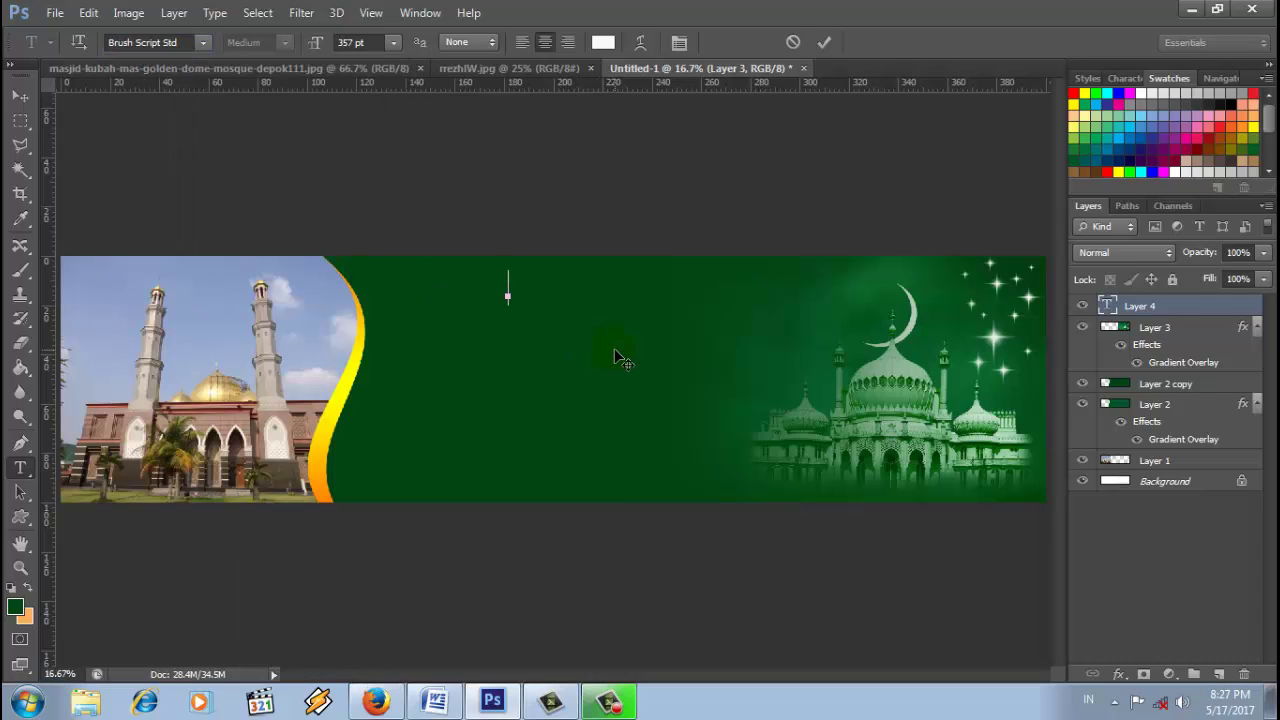
Step: Enter the heading "Marhaban Yaa Ramadhan", shift it right along the banner's upper edge toward the crescent, and commit the text
{"action": "type", "text": "Marhaban"}
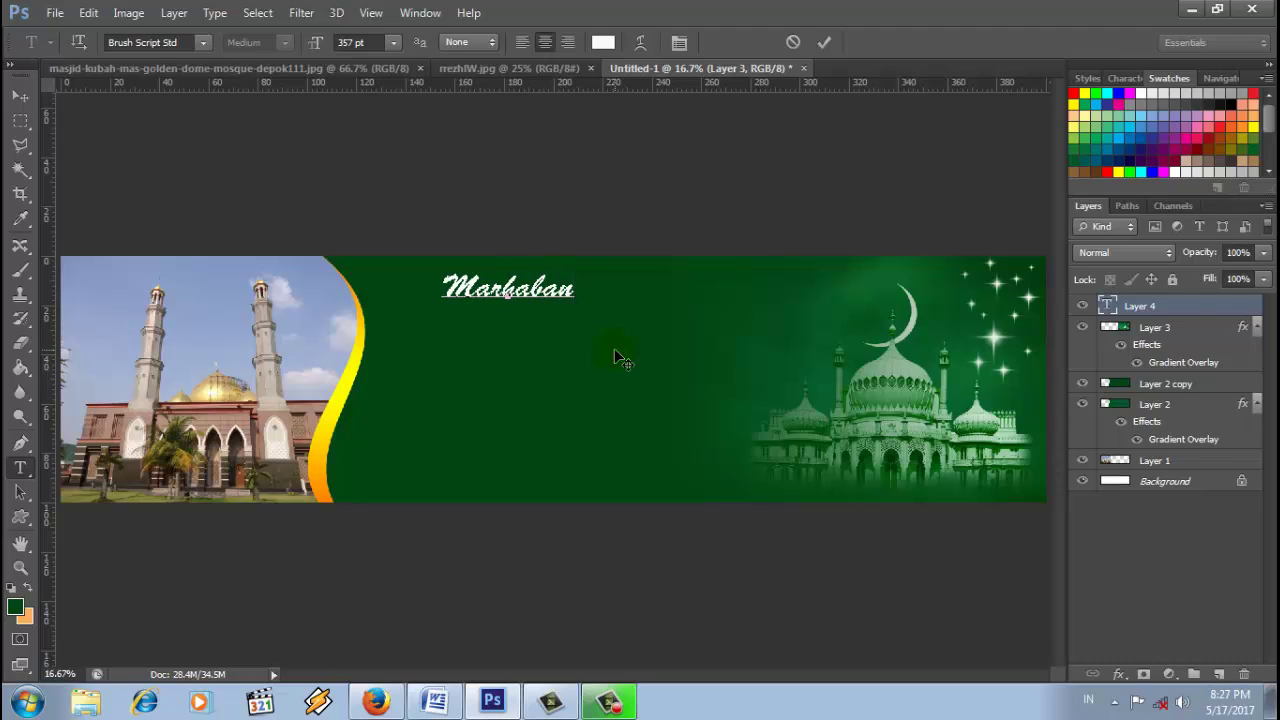
{"action": "type", "text": " Yaa "}
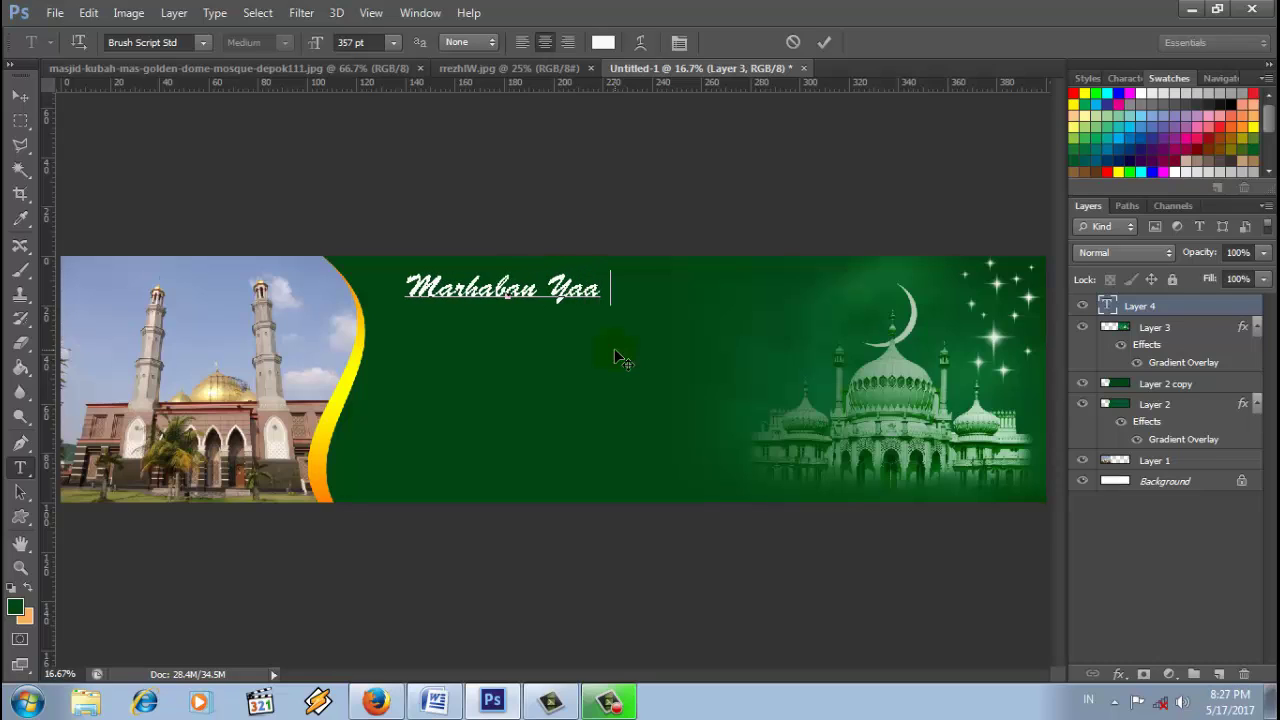
{"action": "type", "text": "Rama"}
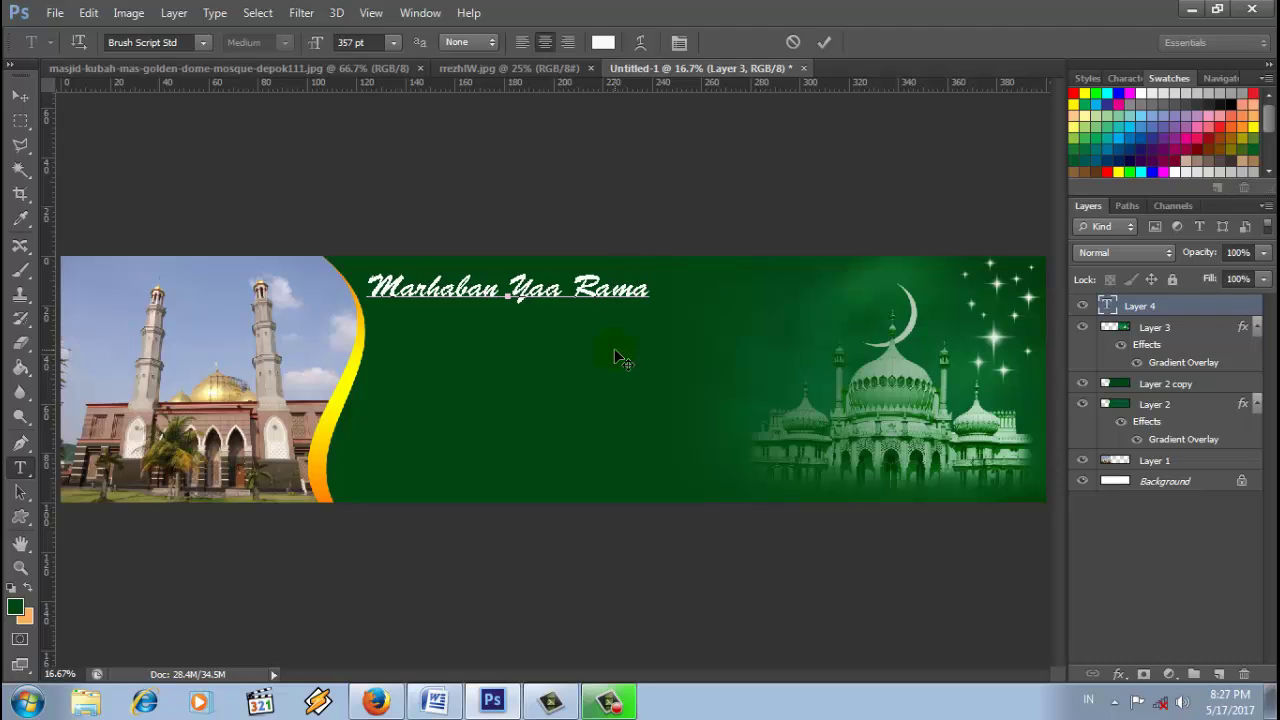
{"action": "type", "text": "dhan"}
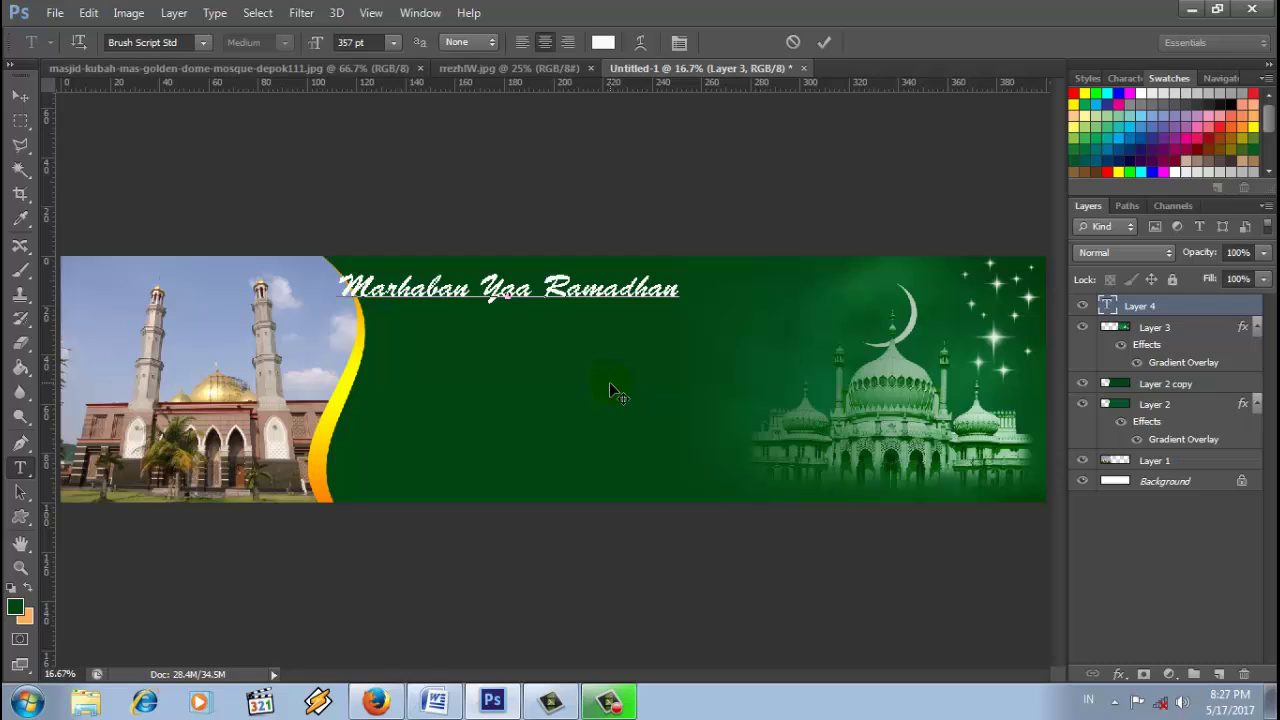
{"action": "left_click_drag", "start_coordinate": [610, 383], "coordinate": [775, 350]}
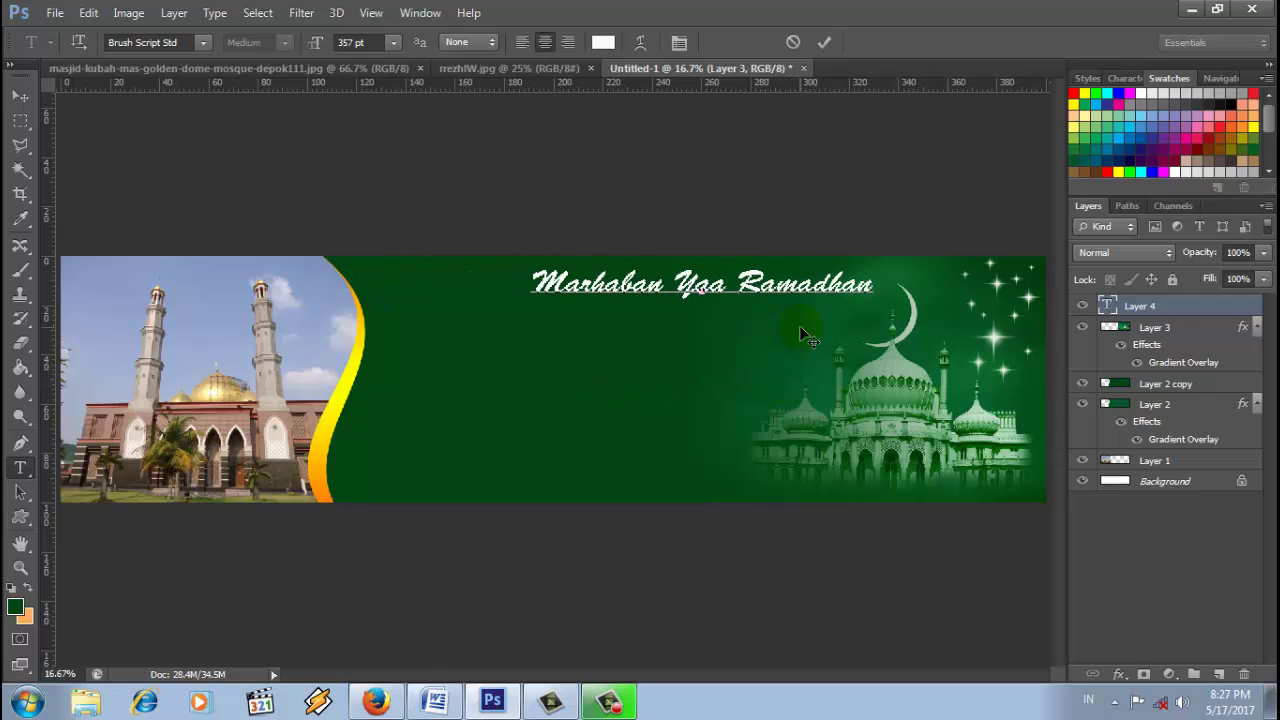
{"action": "left_click", "coordinate": [827, 42]}
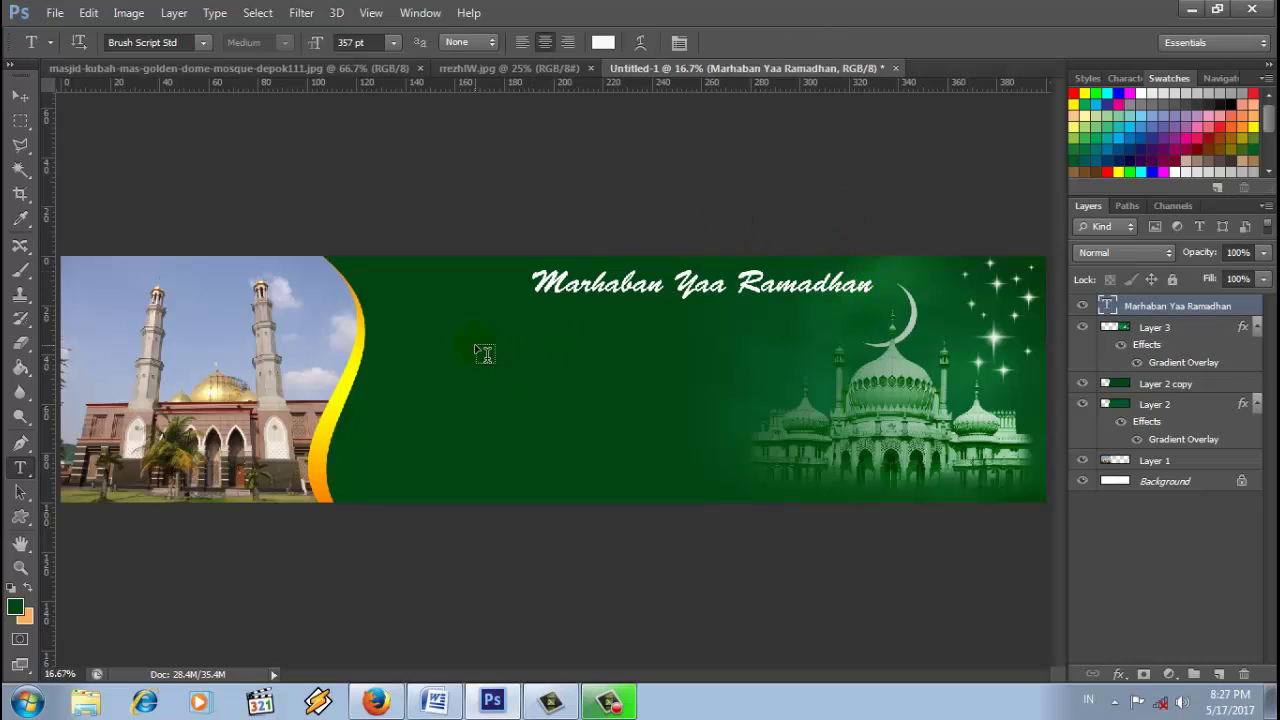
Step: Add a text layer reading "Selamat Menunaikan Ibadah Puasa" below the heading and move it right, clear of the gold edge
{"action": "left_click", "coordinate": [442, 350]}
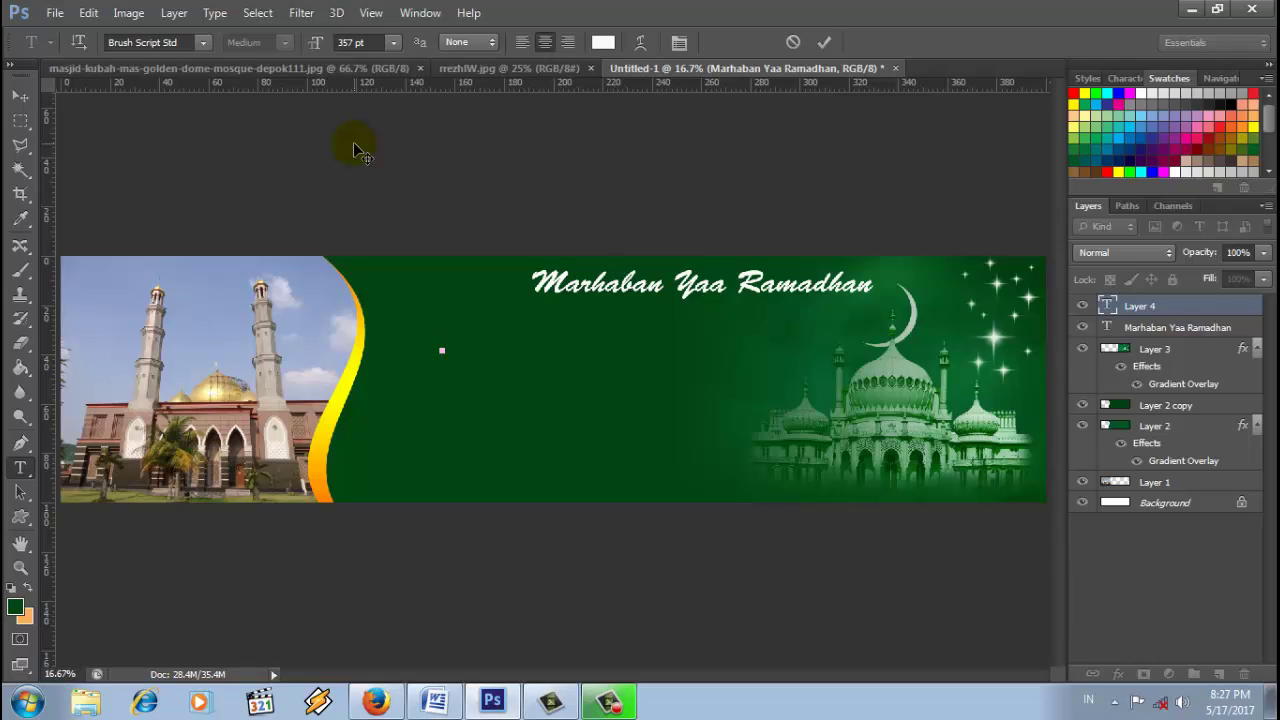
{"action": "type", "text": "Selamat M"}
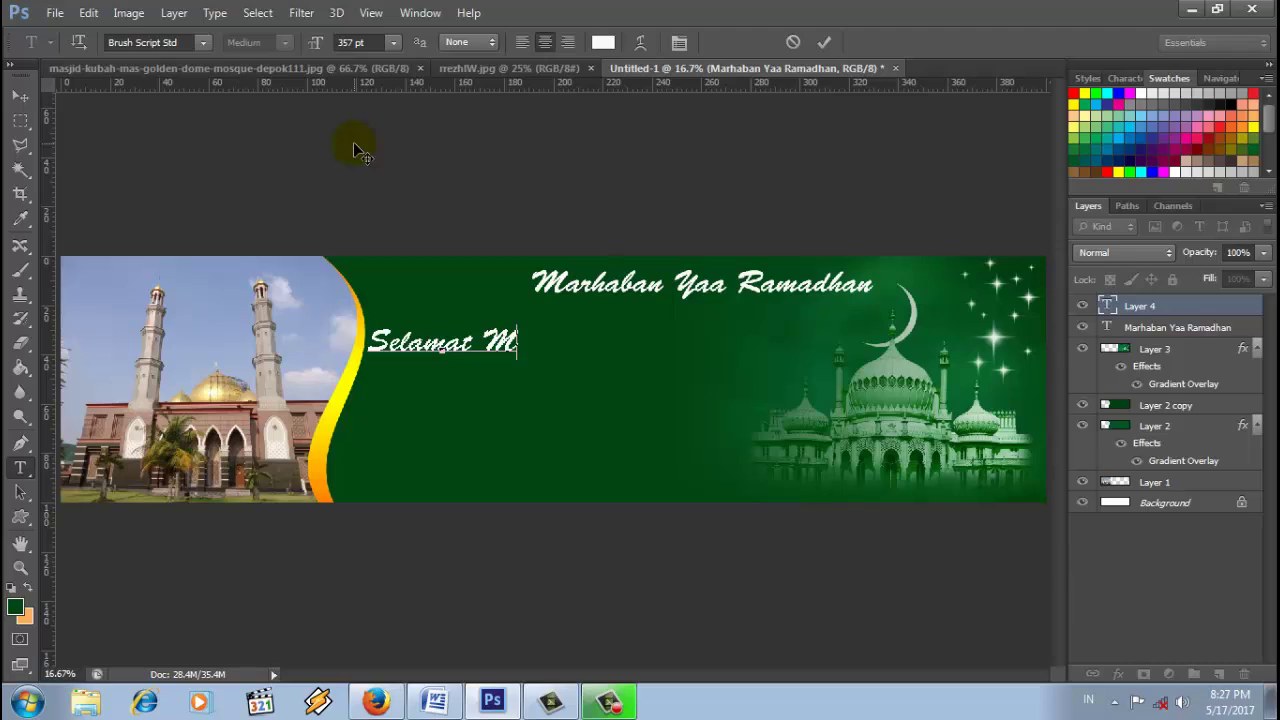
{"action": "type", "text": "e"}
{"action": "type", "text": "n"}
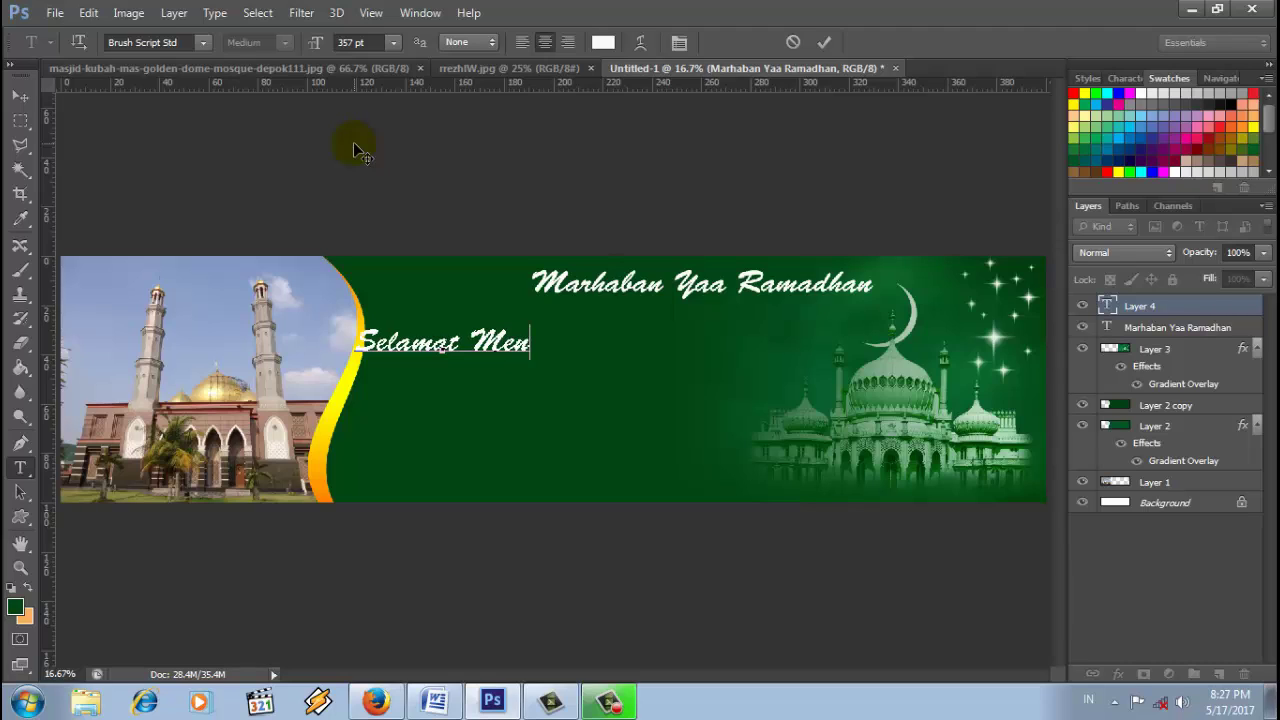
{"action": "type", "text": "unaikan"}
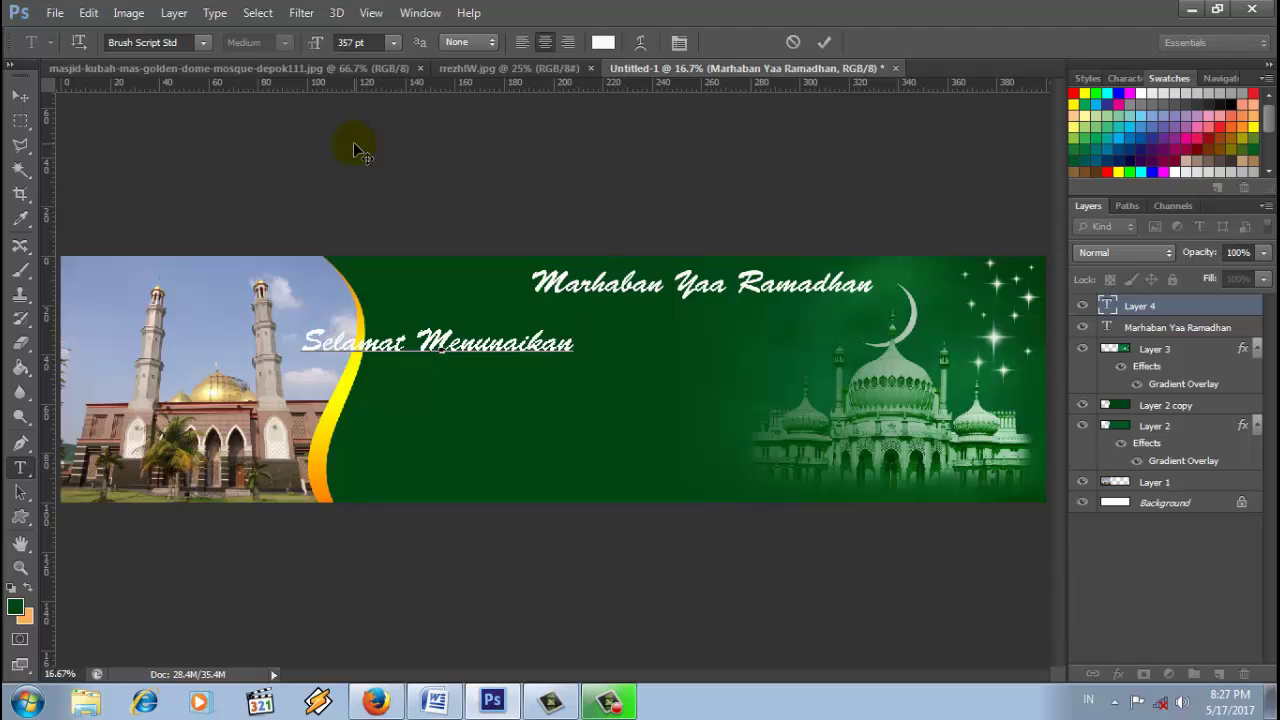
{"action": "type", "text": " Ibadah"}
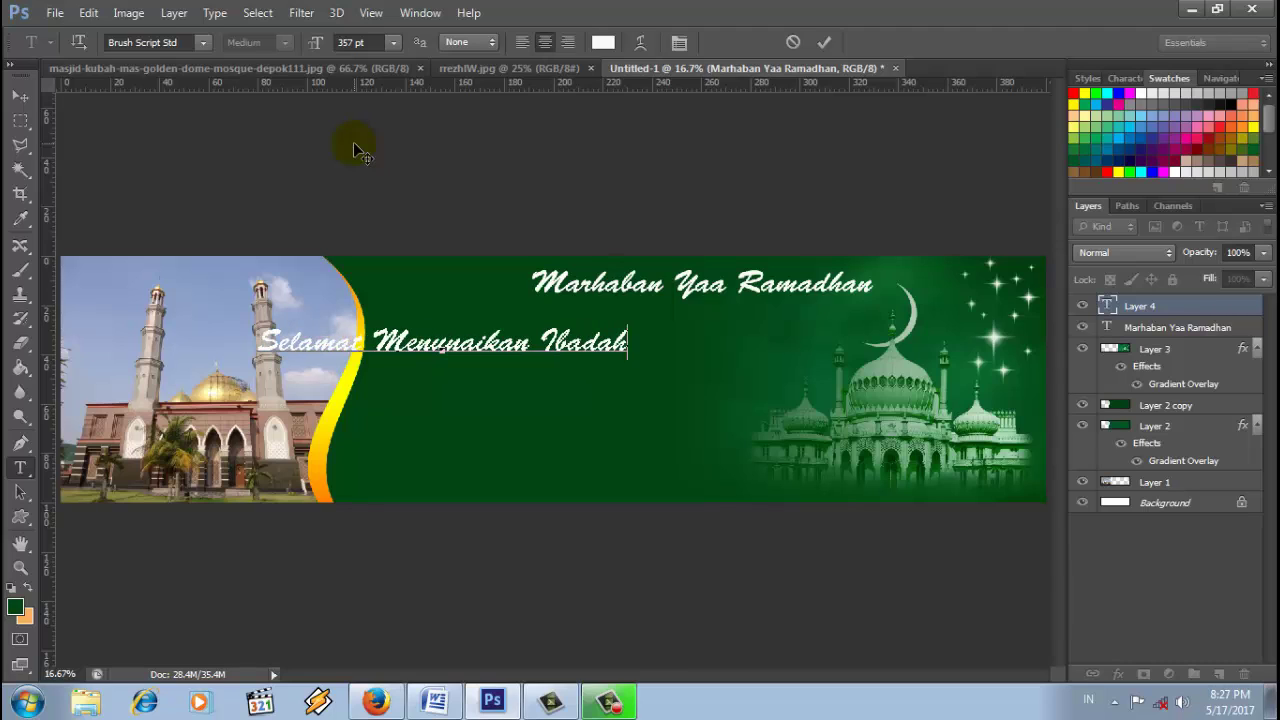
{"action": "type", "text": " Puasa"}
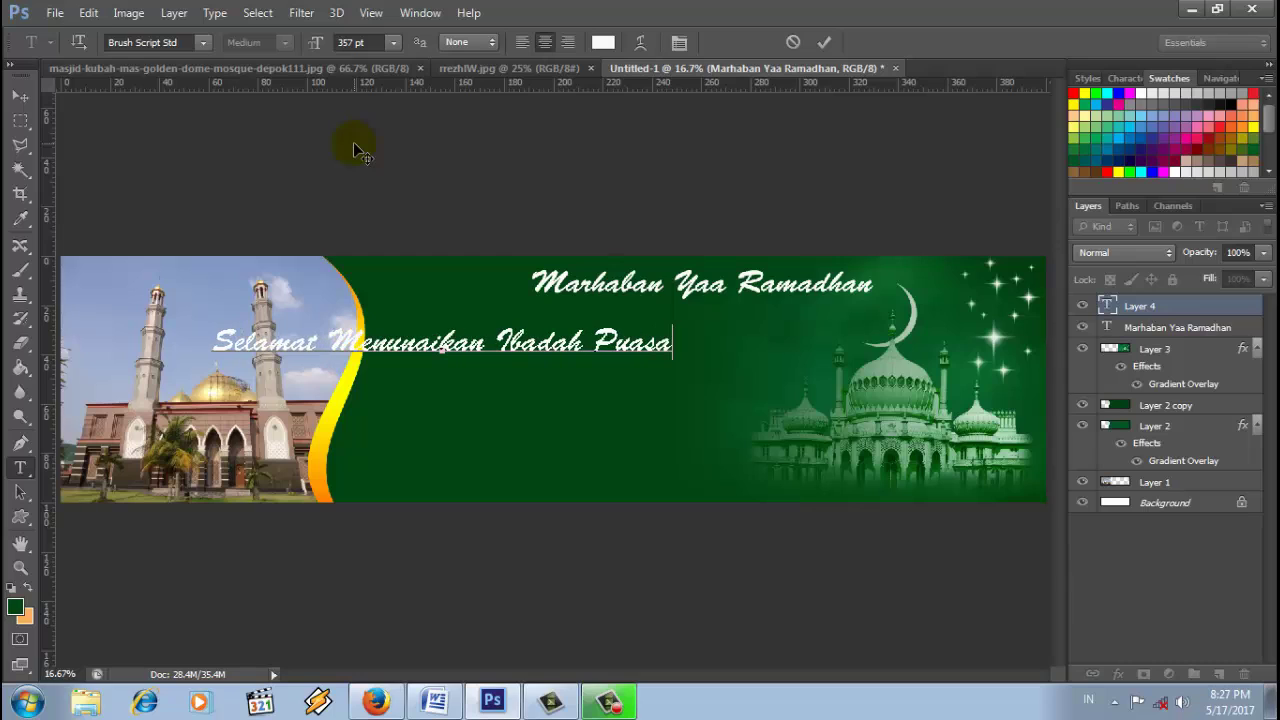
{"action": "left_click_drag", "start_coordinate": [537, 380], "coordinate": [696, 395]}
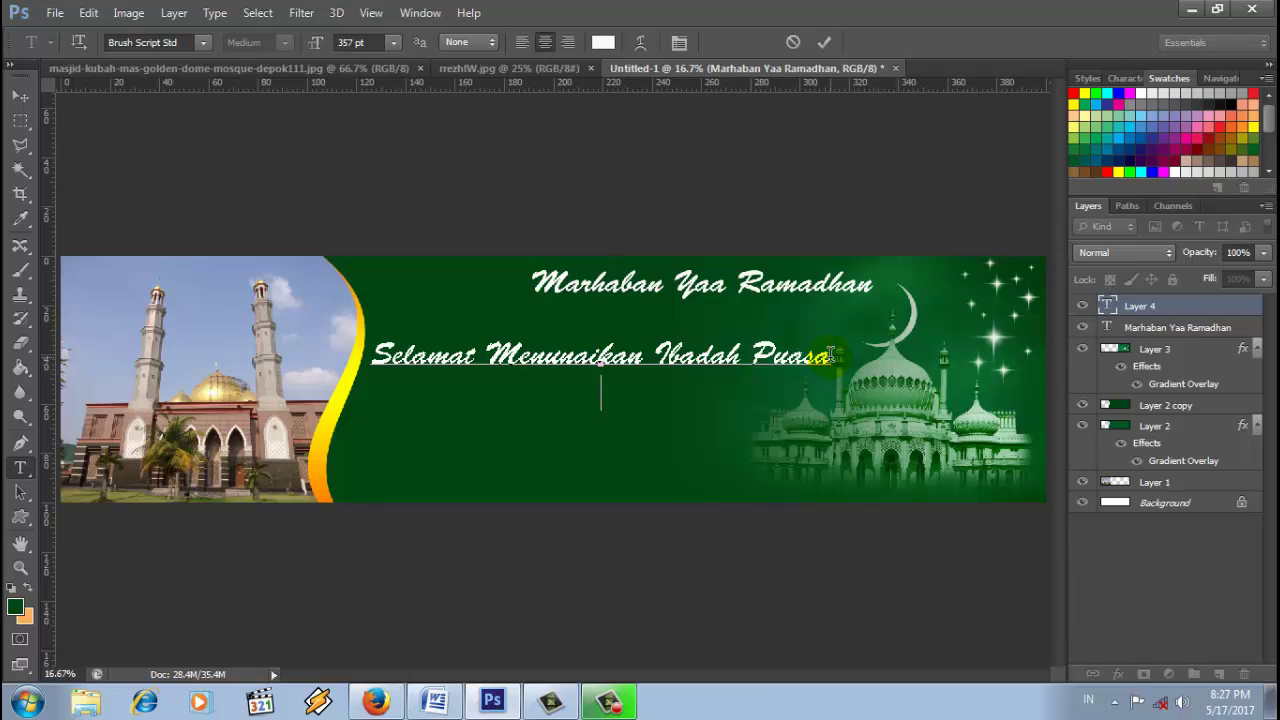
Step: Add a second line "1438 H / 2017 M" to the greeting and move the text block slightly right and up
{"action": "type", "text": "438 H"}
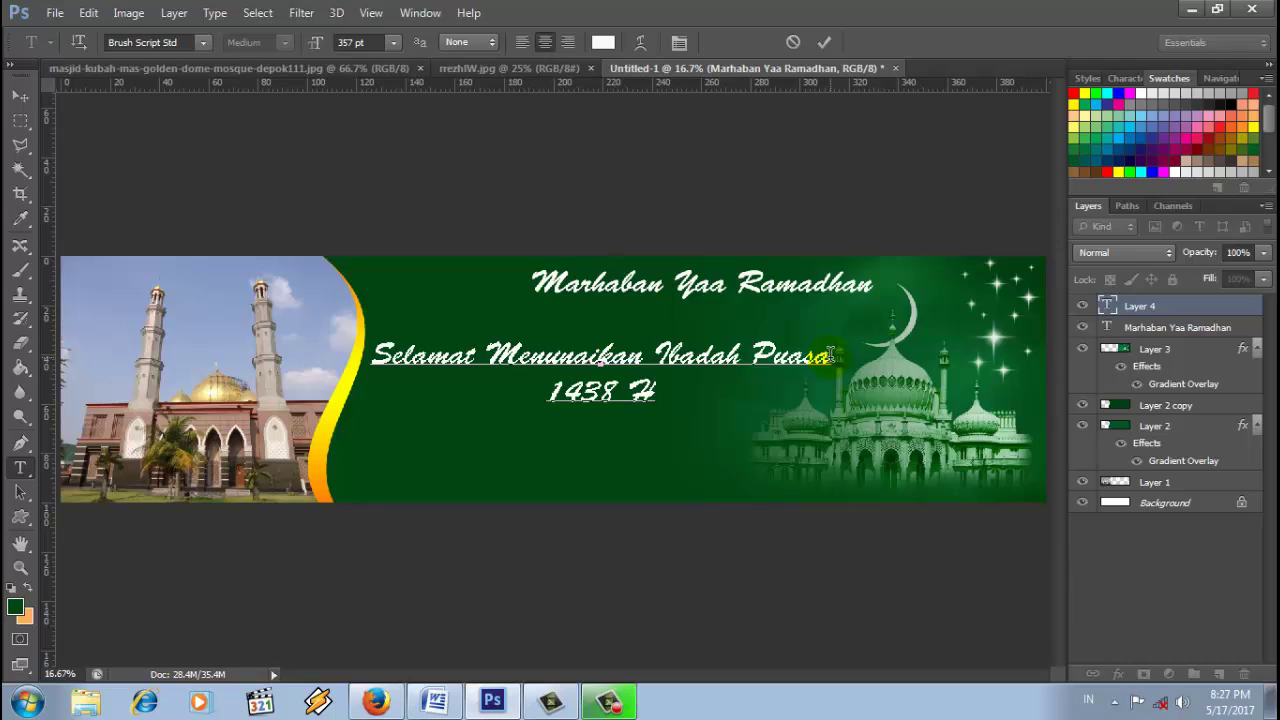
{"action": "type", "text": " / 2017"}
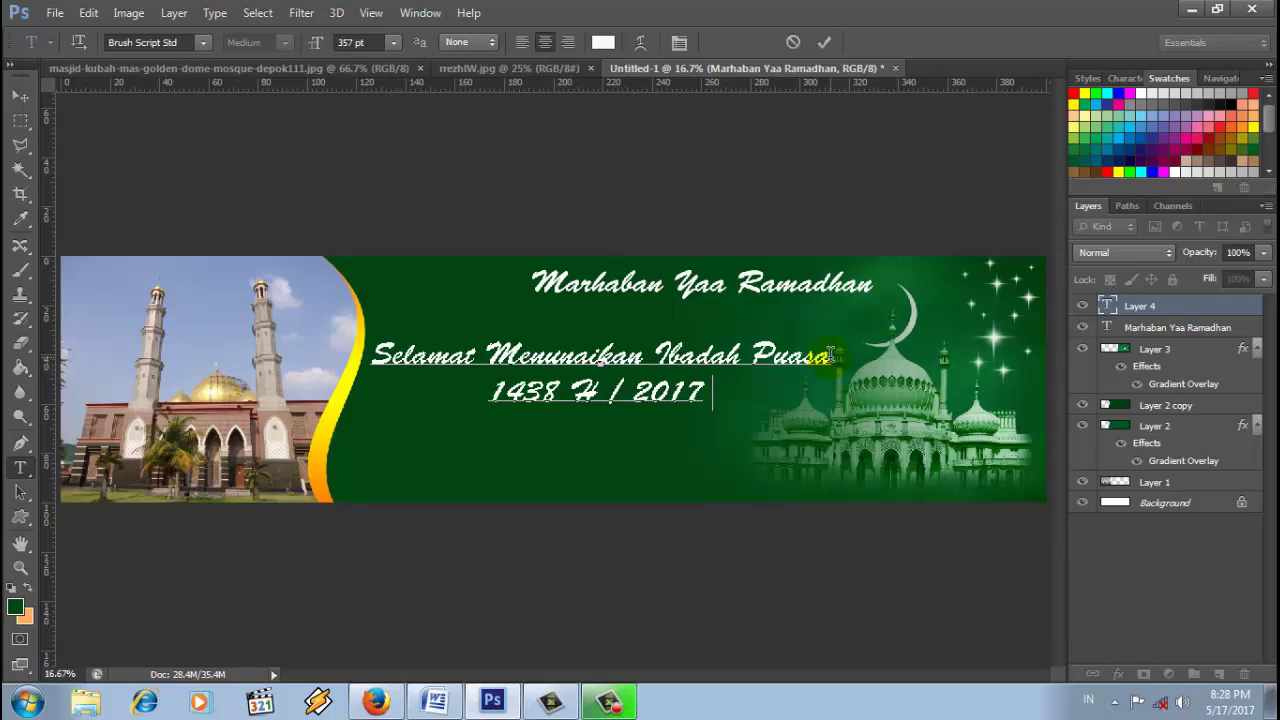
{"action": "type", "text": " m"}
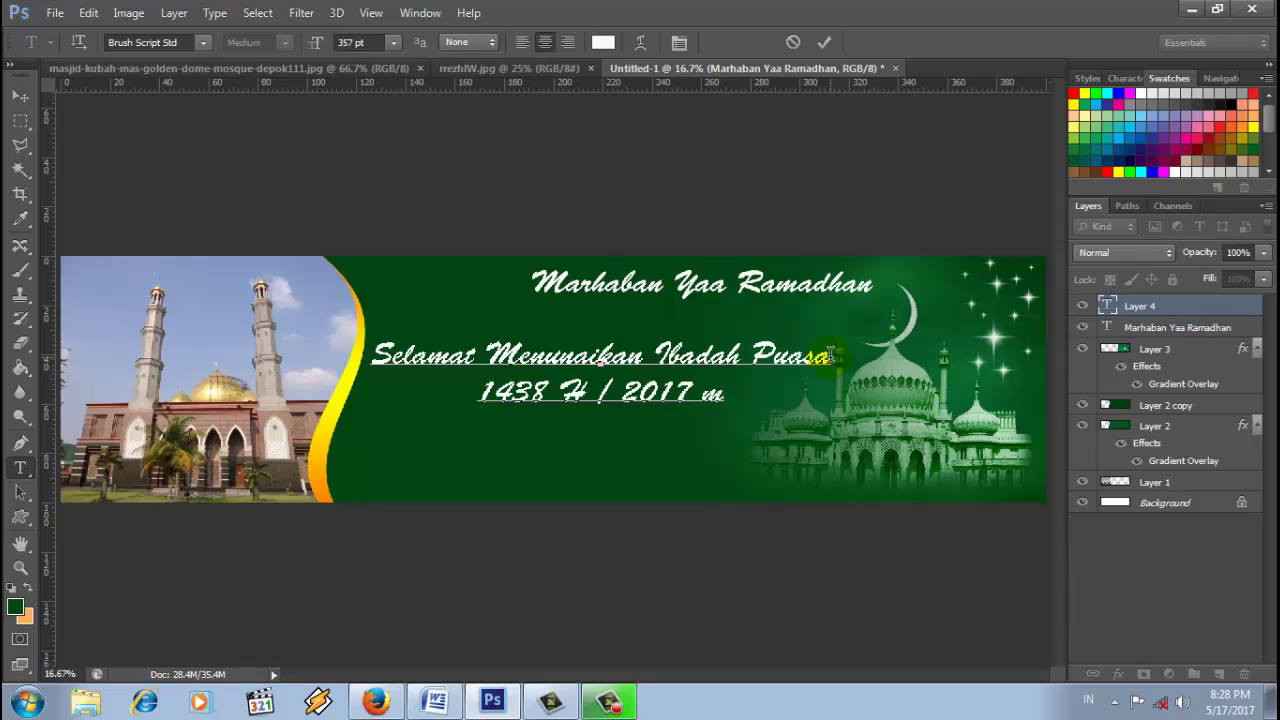
{"action": "key", "text": "BackSpace"}
{"action": "type", "text": "M"}
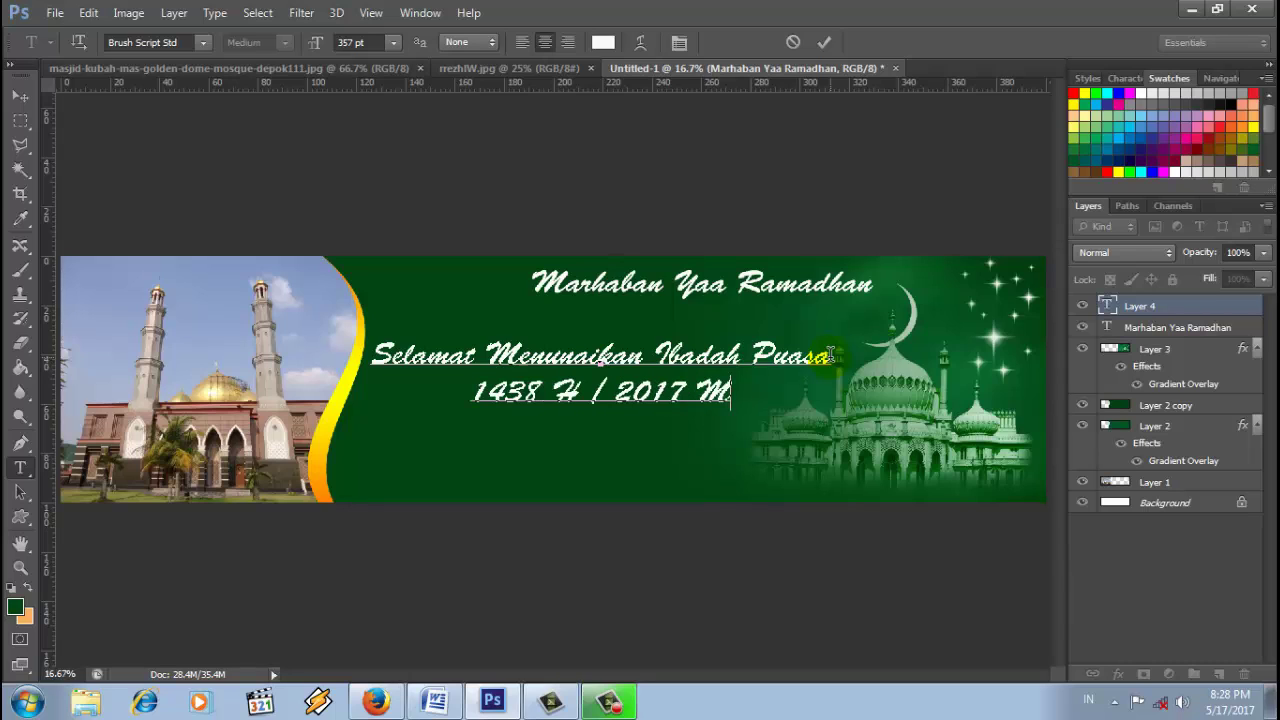
{"action": "left_click_drag", "start_coordinate": [770, 435], "coordinate": [808, 429]}
{"action": "left_click", "coordinate": [775, 373]}
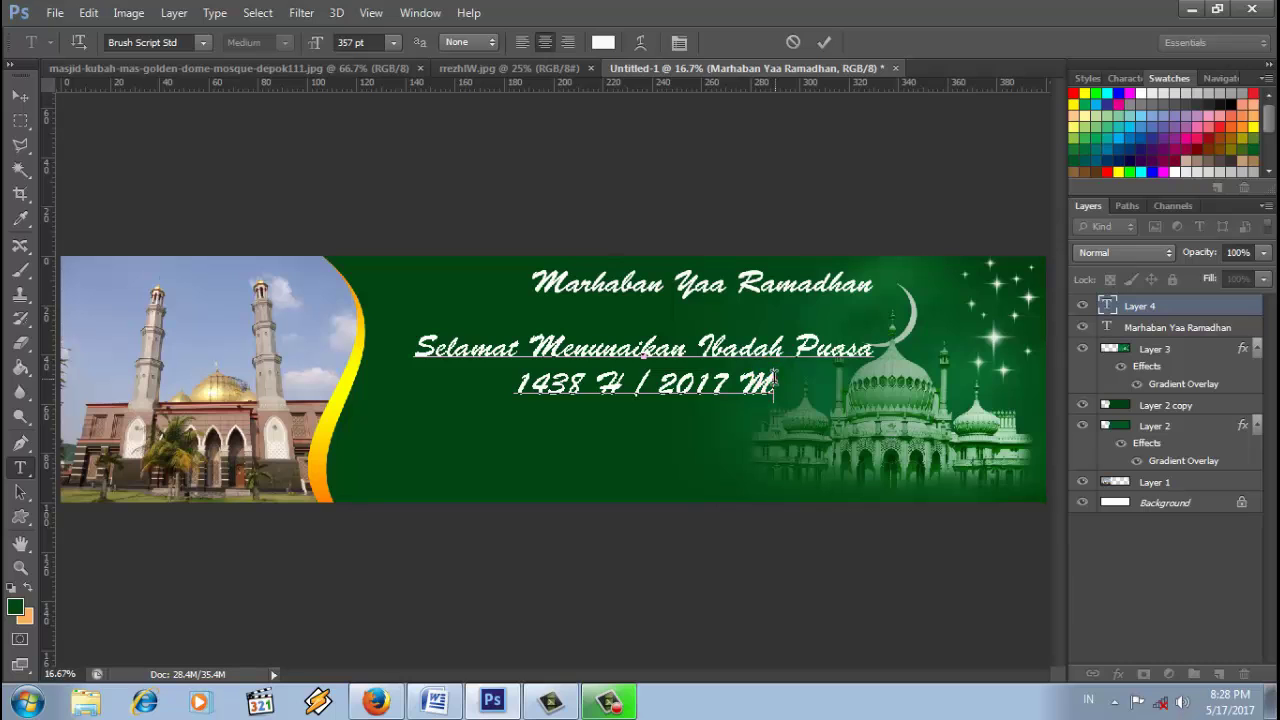
Step: Change the font of both greeting lines to Lobster 1.4
{"action": "left_click_drag", "start_coordinate": [775, 380], "coordinate": [292, 178]}
{"action": "left_click", "coordinate": [204, 42]}
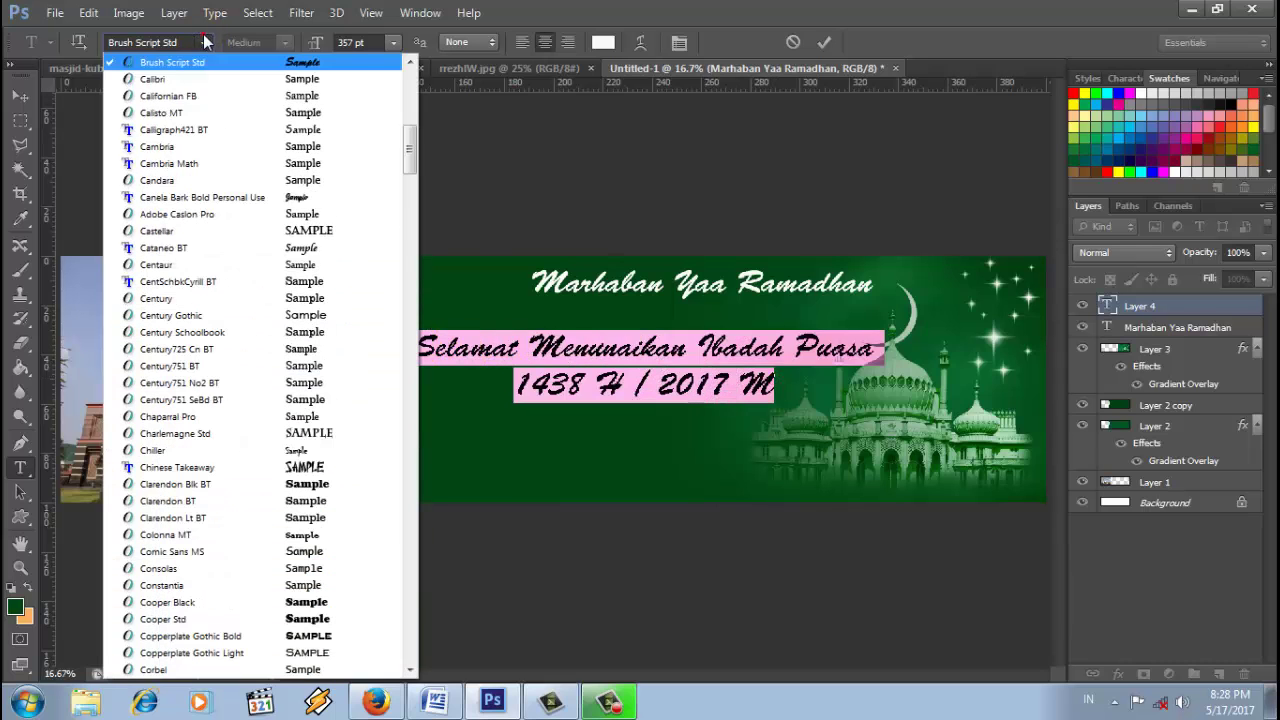
{"action": "left_click_drag", "start_coordinate": [409, 148], "coordinate": [400, 315]}
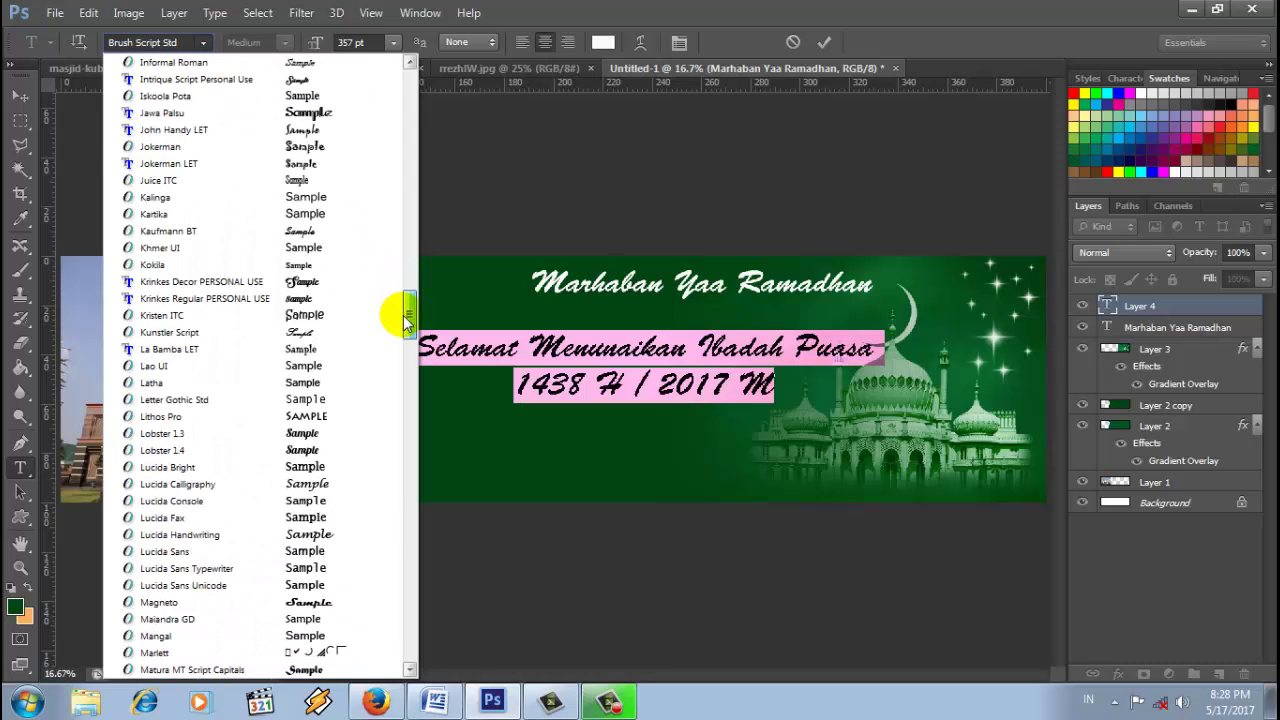
{"action": "left_click", "coordinate": [365, 449]}
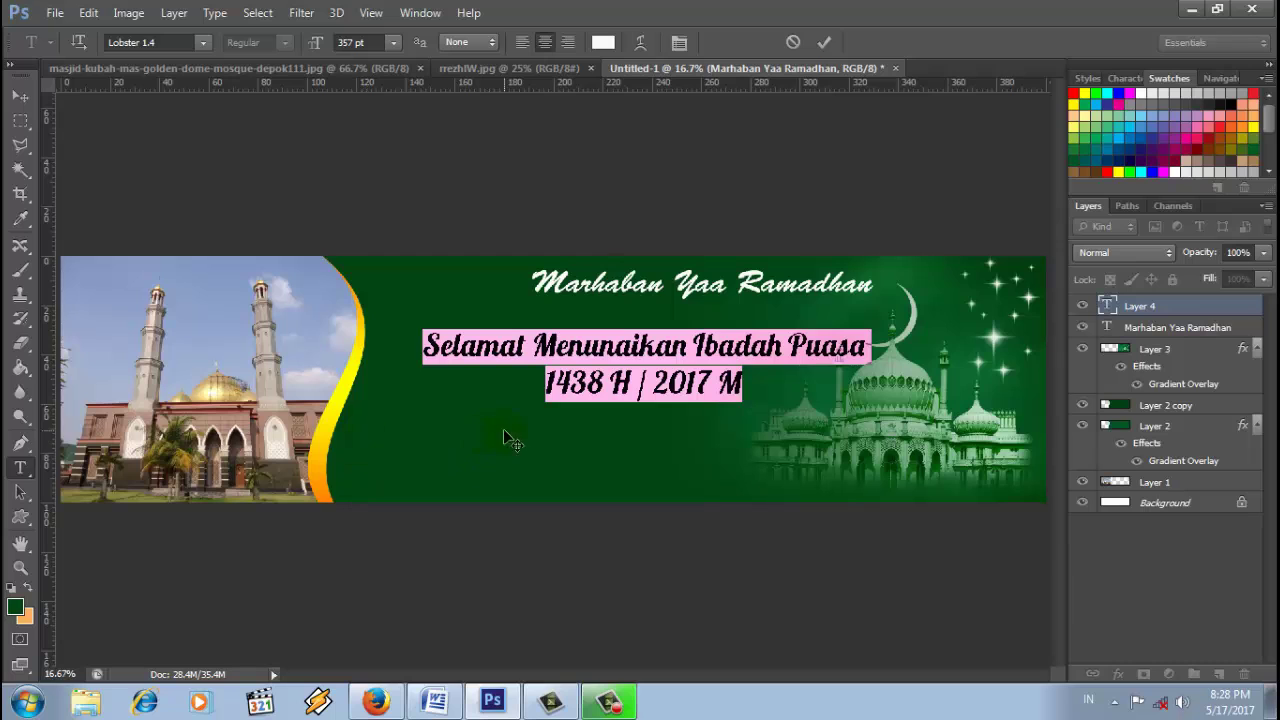
Step: Try the Lobster 1.3 font on the greeting lines and switch back to Lobster 1.4
{"action": "left_click", "coordinate": [203, 46]}
{"action": "scroll", "coordinate": [218, 90], "scroll_direction": "up", "scroll_amount": 2}
{"action": "left_click", "coordinate": [222, 97]}
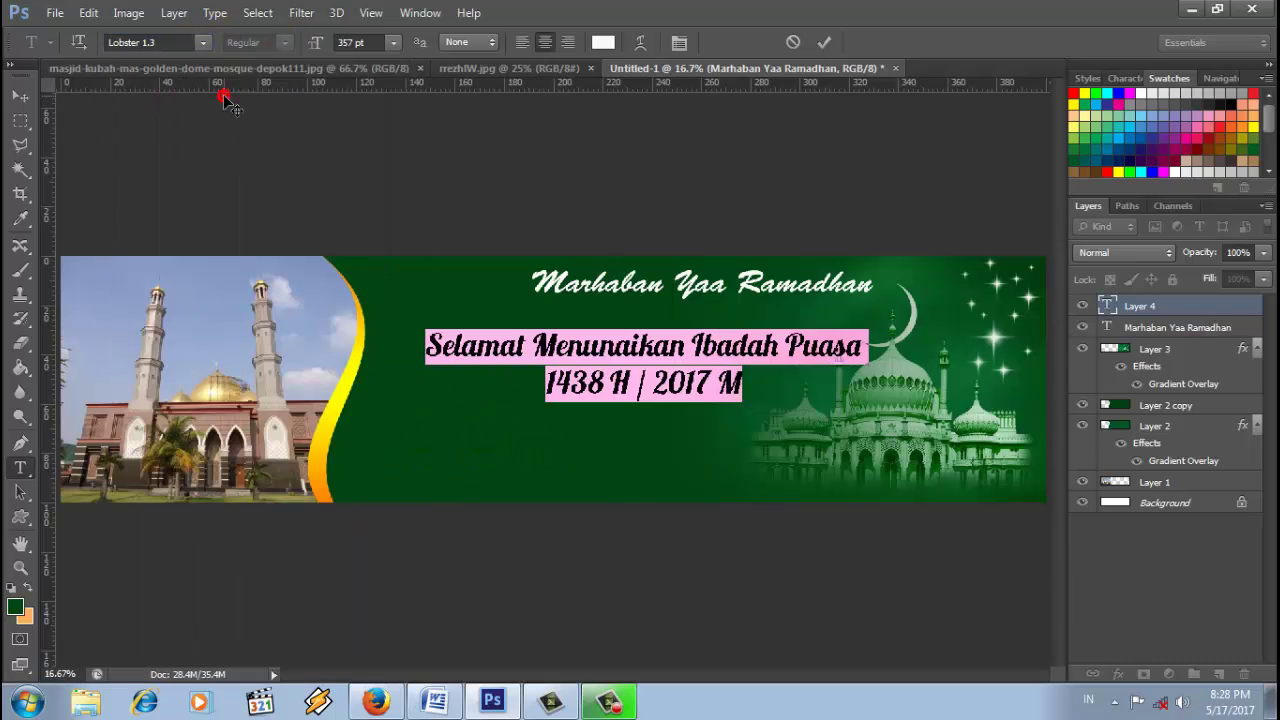
{"action": "left_click", "coordinate": [203, 42]}
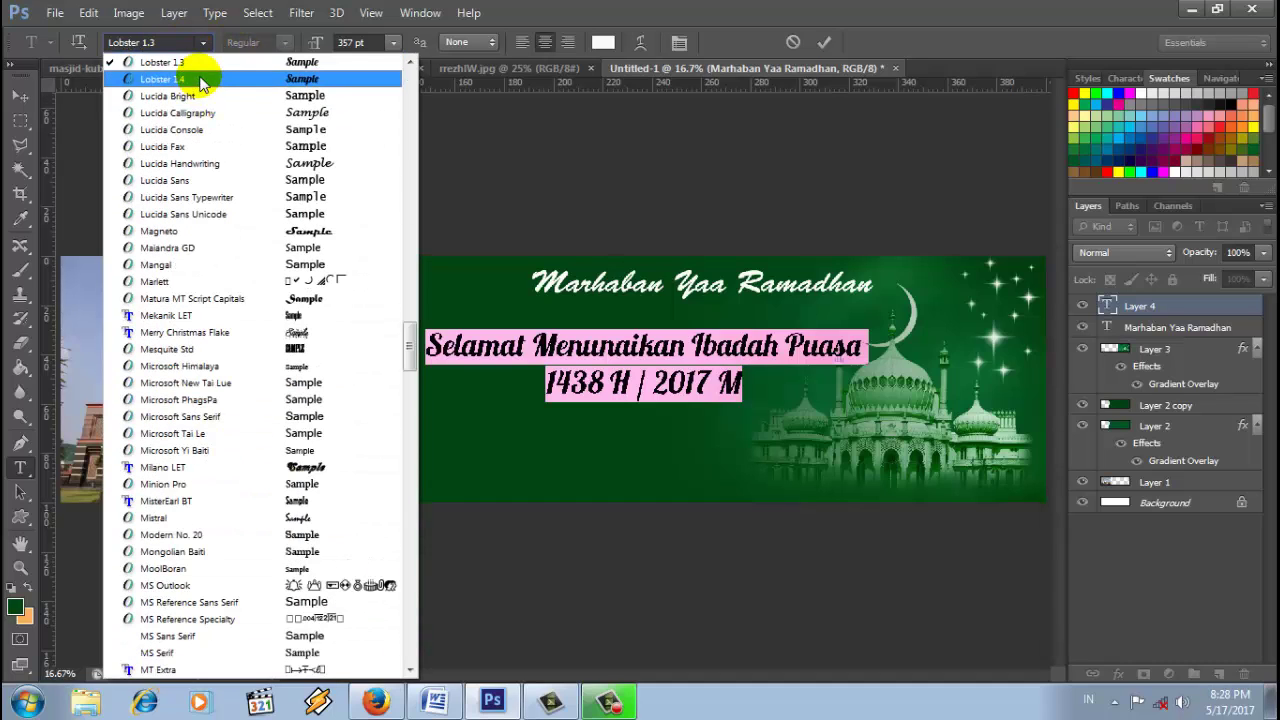
{"action": "left_click", "coordinate": [200, 79]}
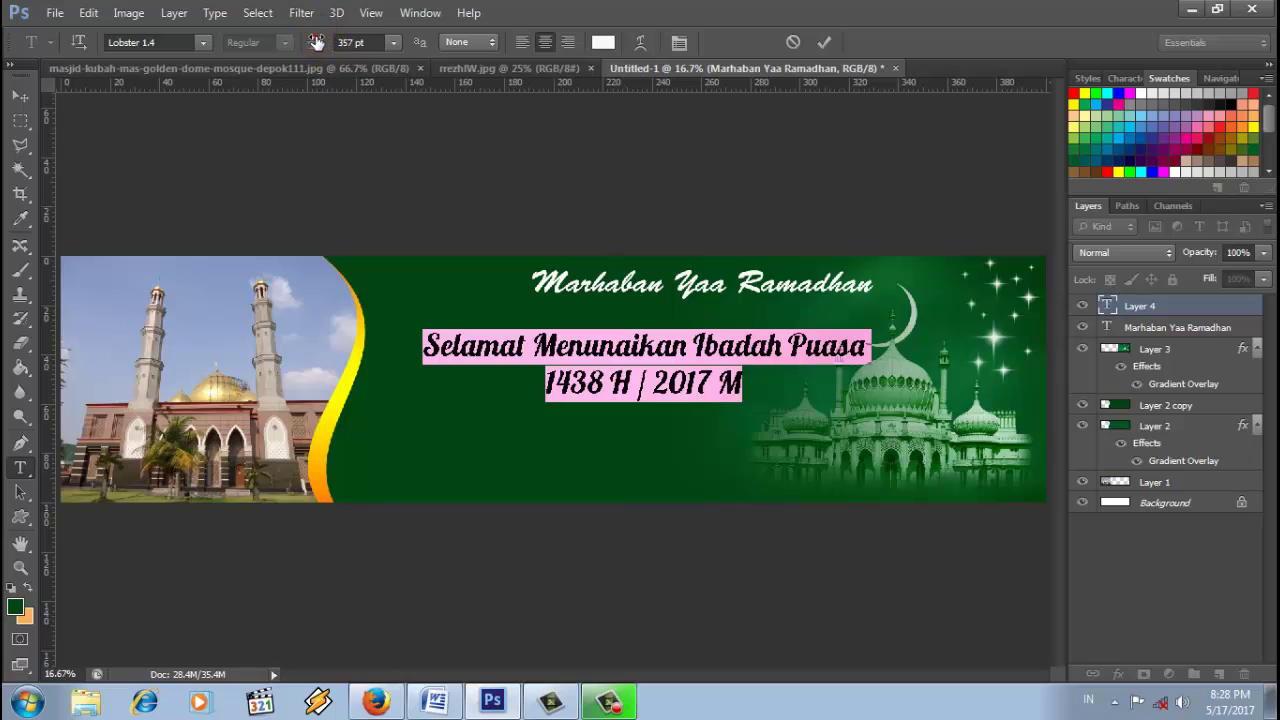
Step: Enlarge both greeting lines to 480 pt and commit the text
{"action": "left_click_drag", "start_coordinate": [316, 42], "coordinate": [1031, 450]}
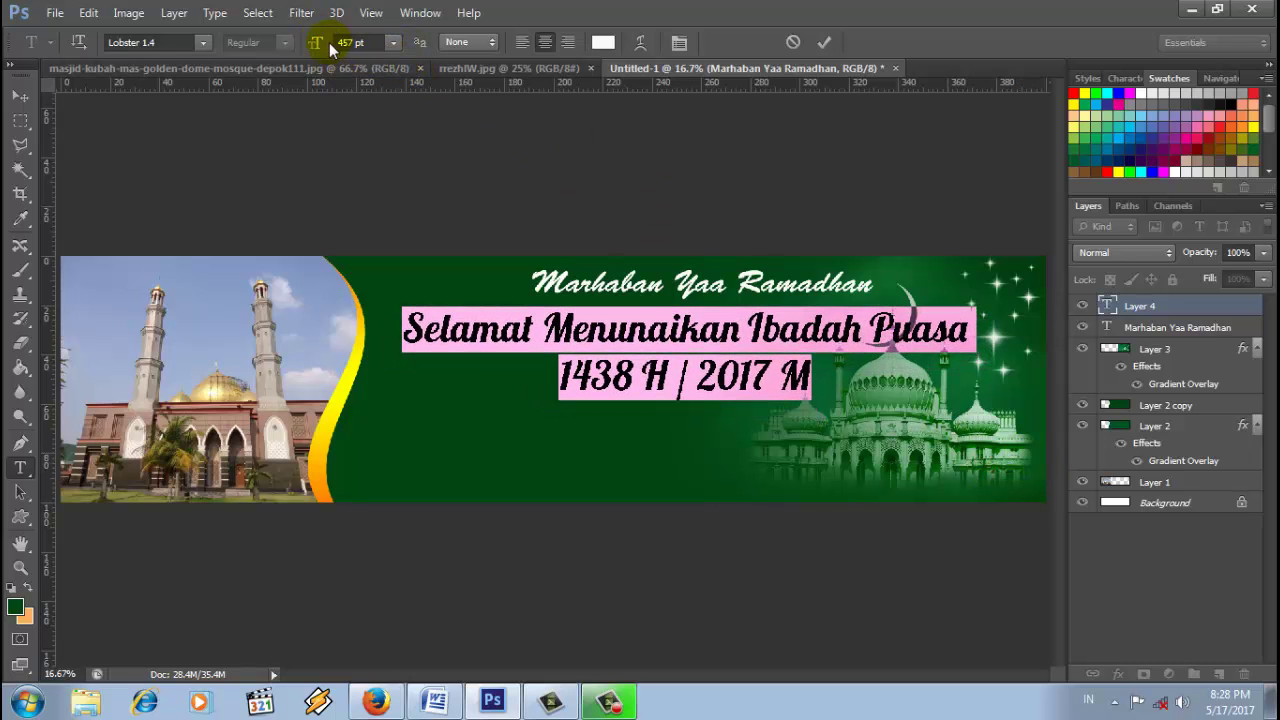
{"action": "left_click_drag", "start_coordinate": [329, 42], "coordinate": [915, 481]}
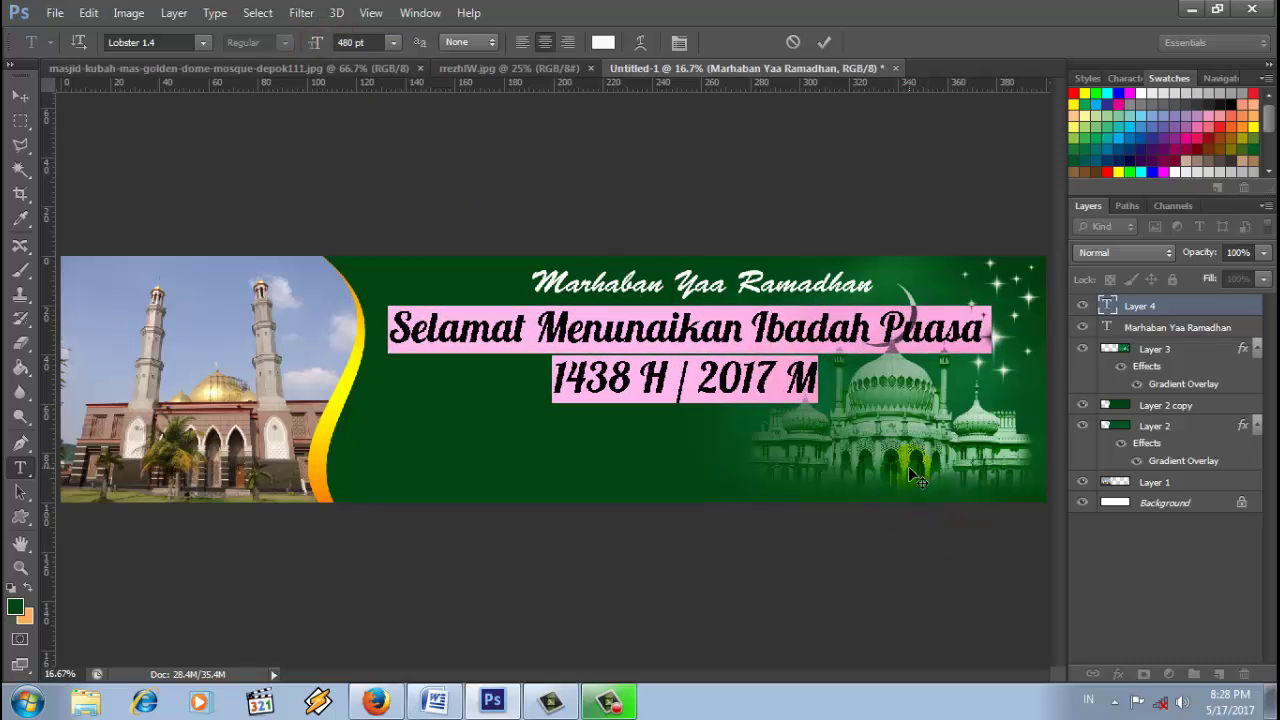
{"action": "left_click", "coordinate": [826, 42]}
Step: Give the greeting text layer a linear gradient overlay using the Orange, Yellow, Orange preset at a 0° angle
{"action": "right_click", "coordinate": [1166, 308]}
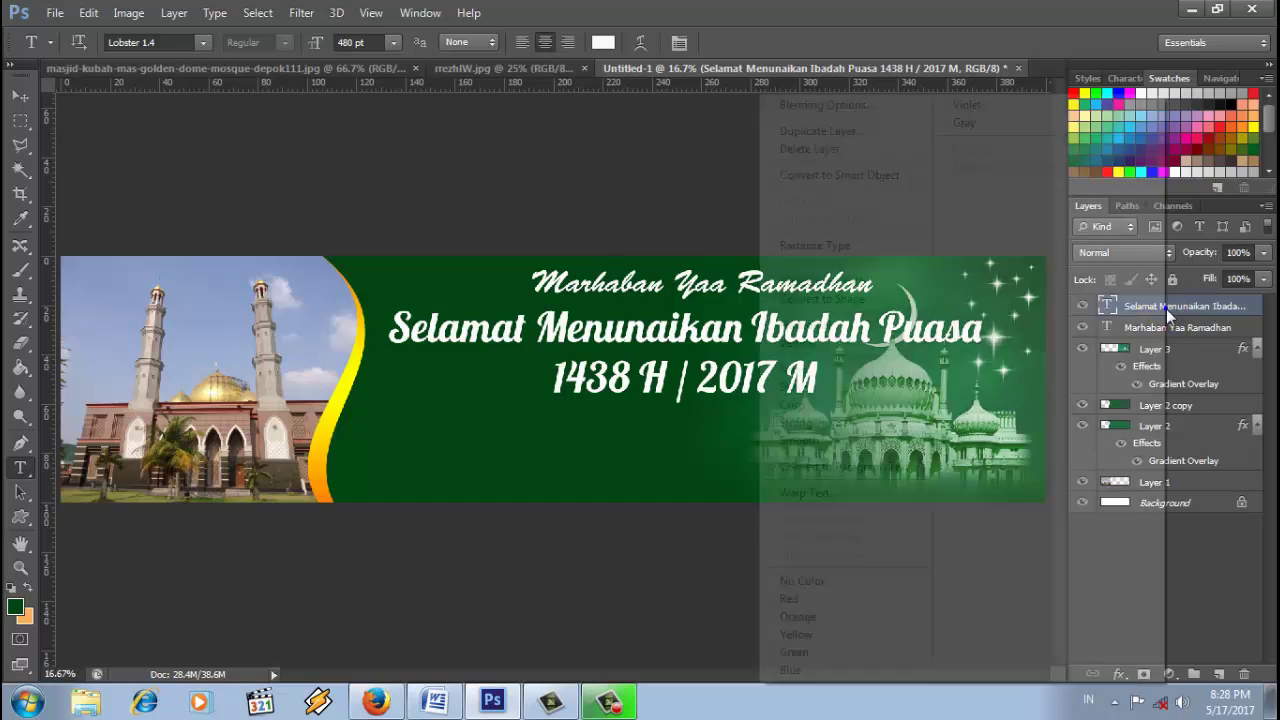
{"action": "left_click", "coordinate": [825, 106]}
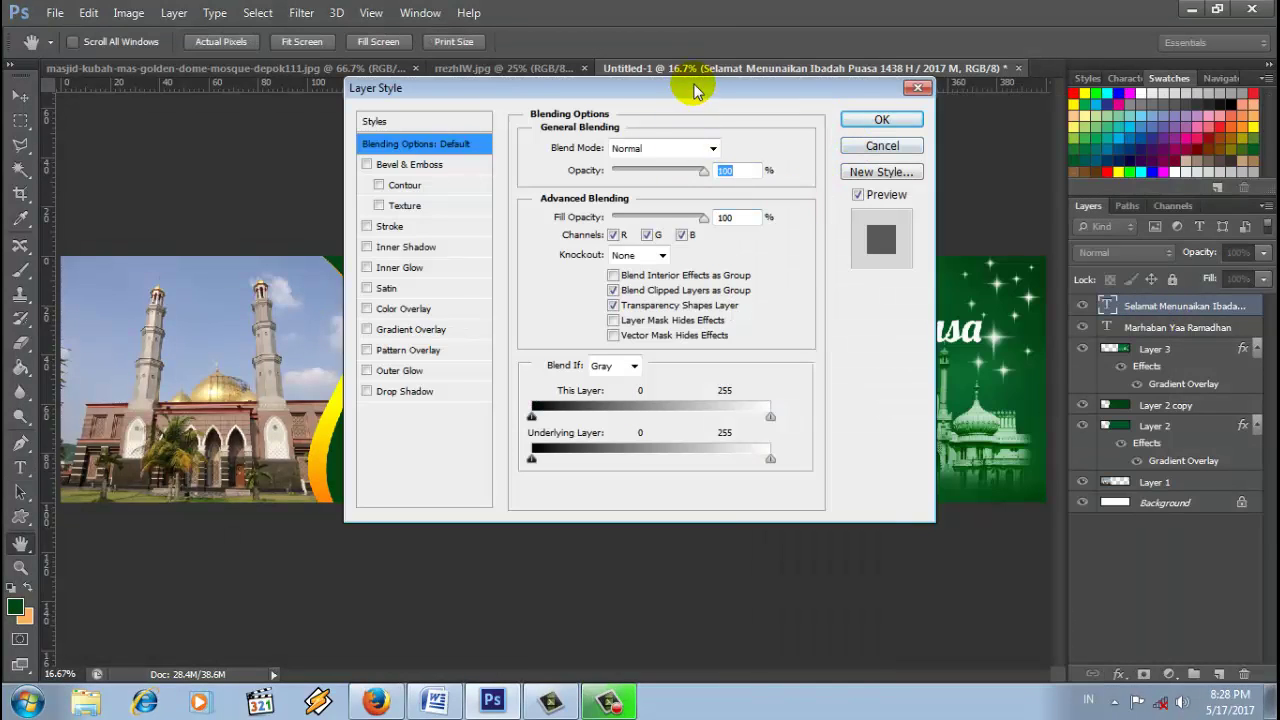
{"action": "left_click_drag", "start_coordinate": [697, 90], "coordinate": [1051, 108]}
{"action": "left_click", "coordinate": [790, 351]}
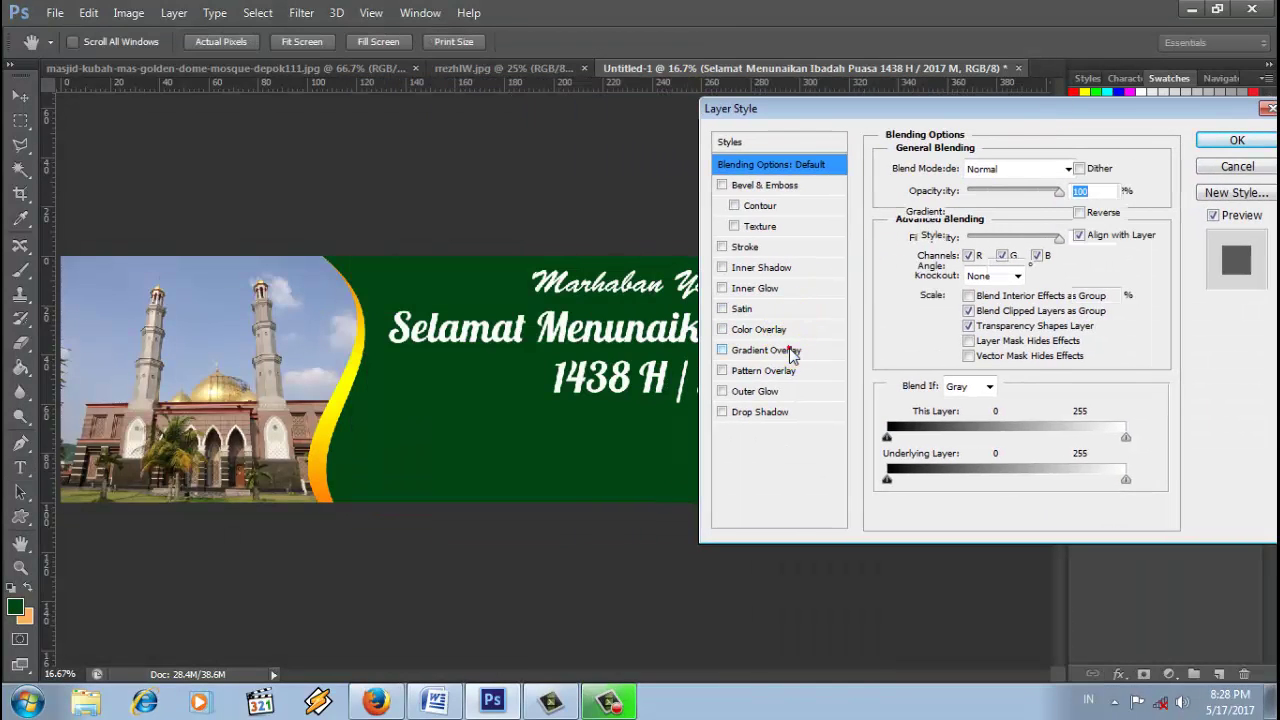
{"action": "left_click", "coordinate": [975, 206]}
{"action": "left_click", "coordinate": [940, 78]}
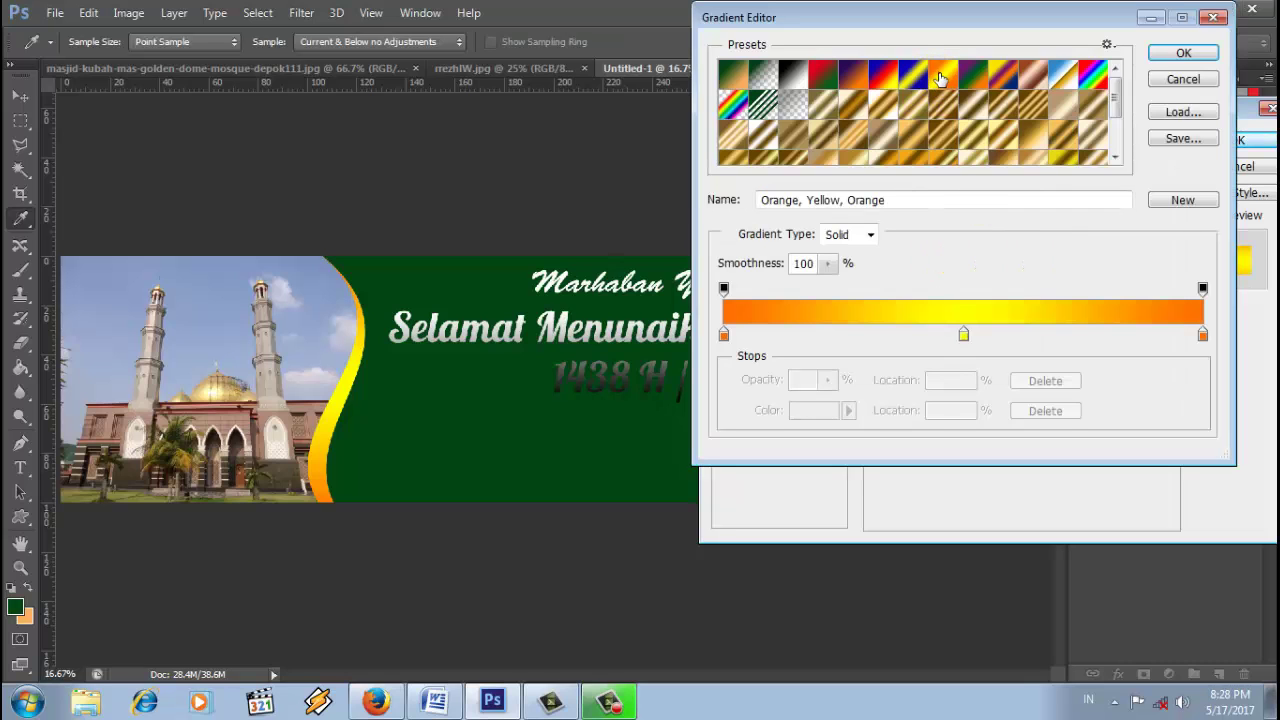
{"action": "left_click", "coordinate": [1183, 52]}
{"action": "left_click_drag", "start_coordinate": [1036, 128], "coordinate": [1005, 210]}
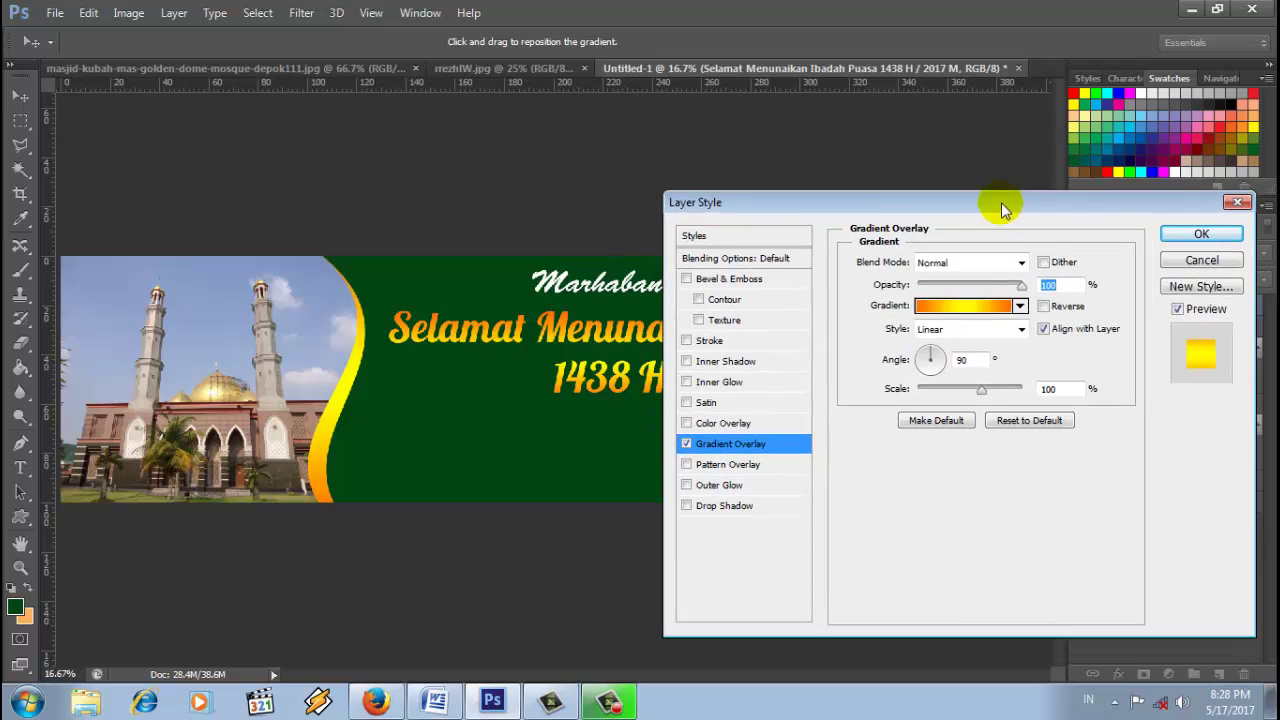
{"action": "left_click", "coordinate": [961, 359]}
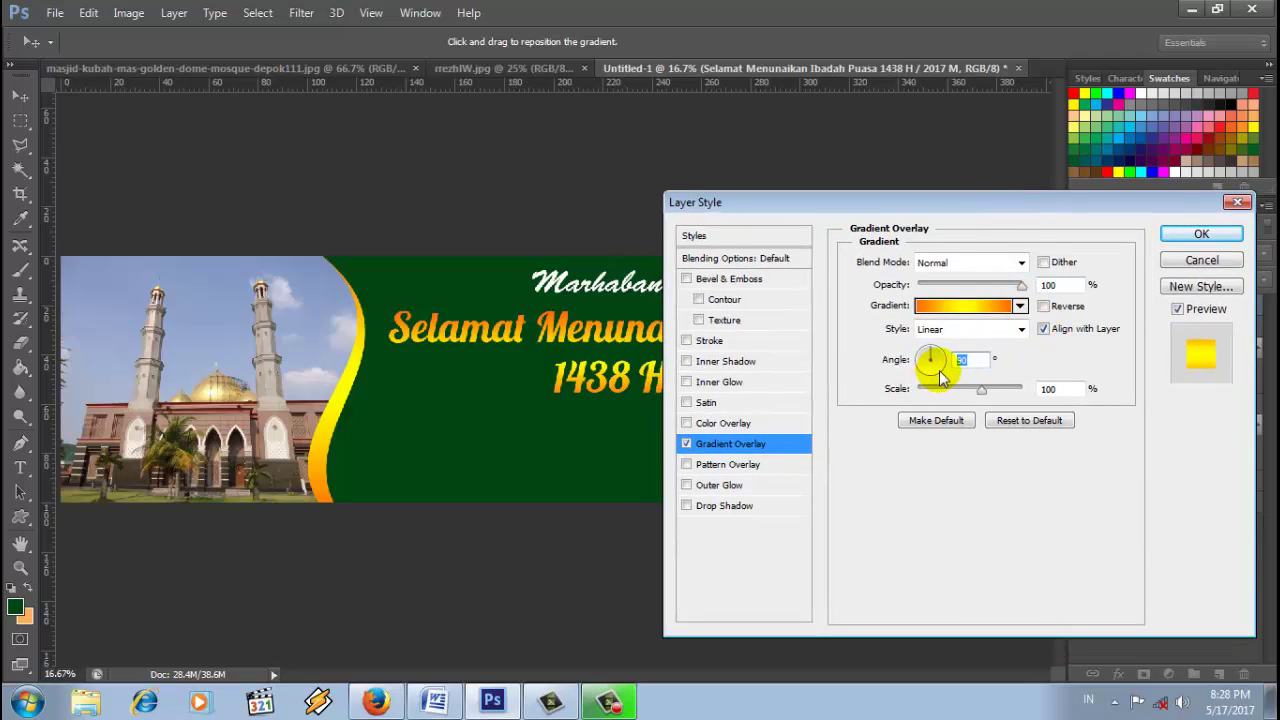
{"action": "left_click_drag", "start_coordinate": [971, 206], "coordinate": [880, 212]}
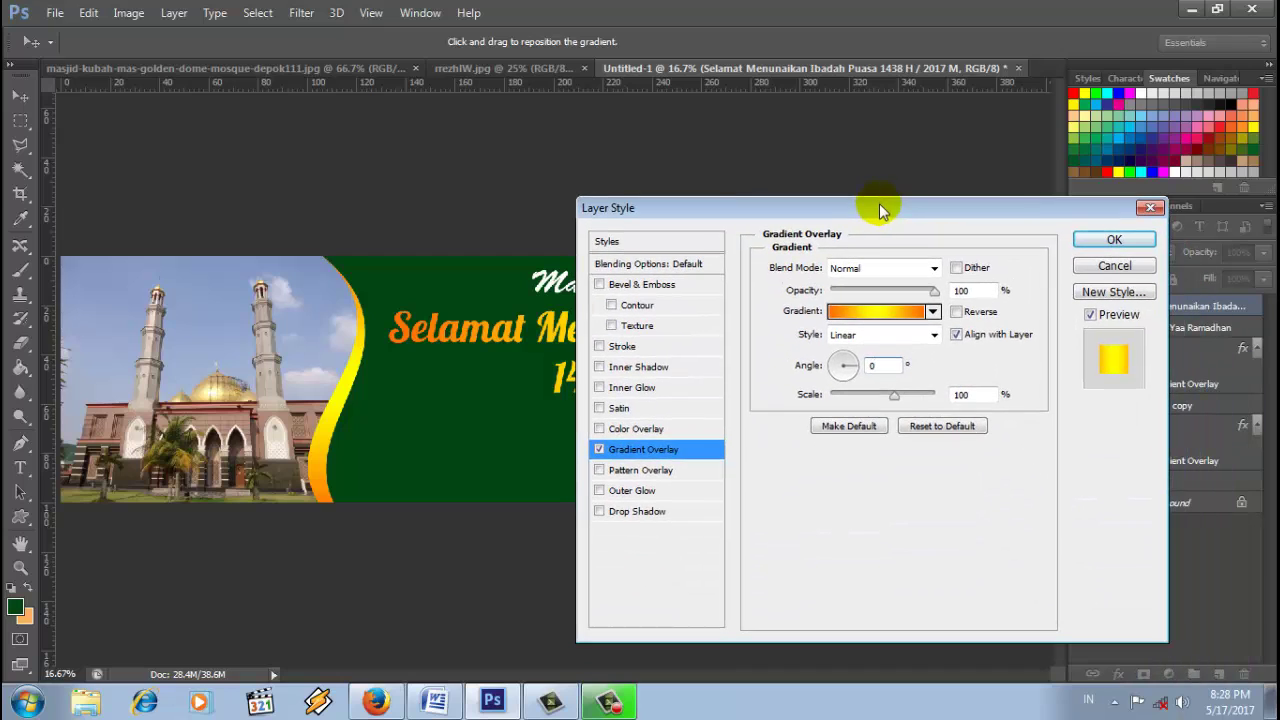
Step: Add a black outside stroke of 5 px to the greeting text layer
{"action": "left_click", "coordinate": [655, 347]}
{"action": "double_click", "coordinate": [965, 265]}
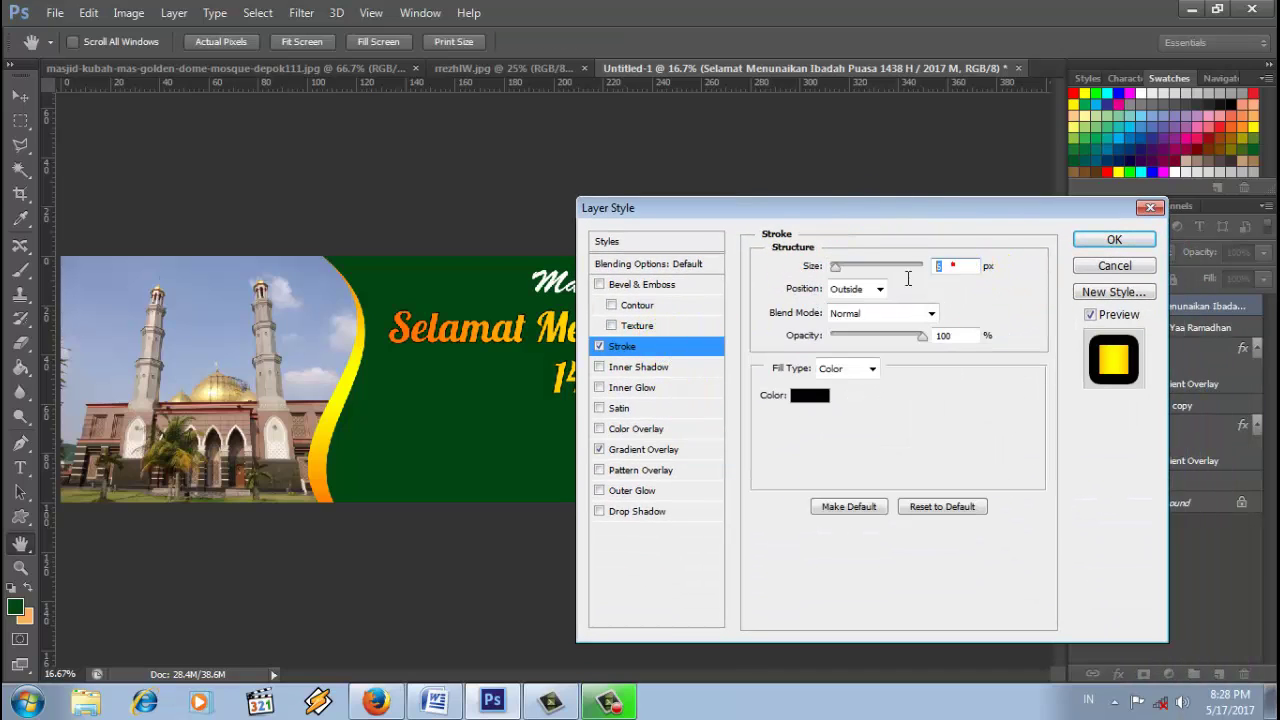
{"action": "type", "text": "5"}
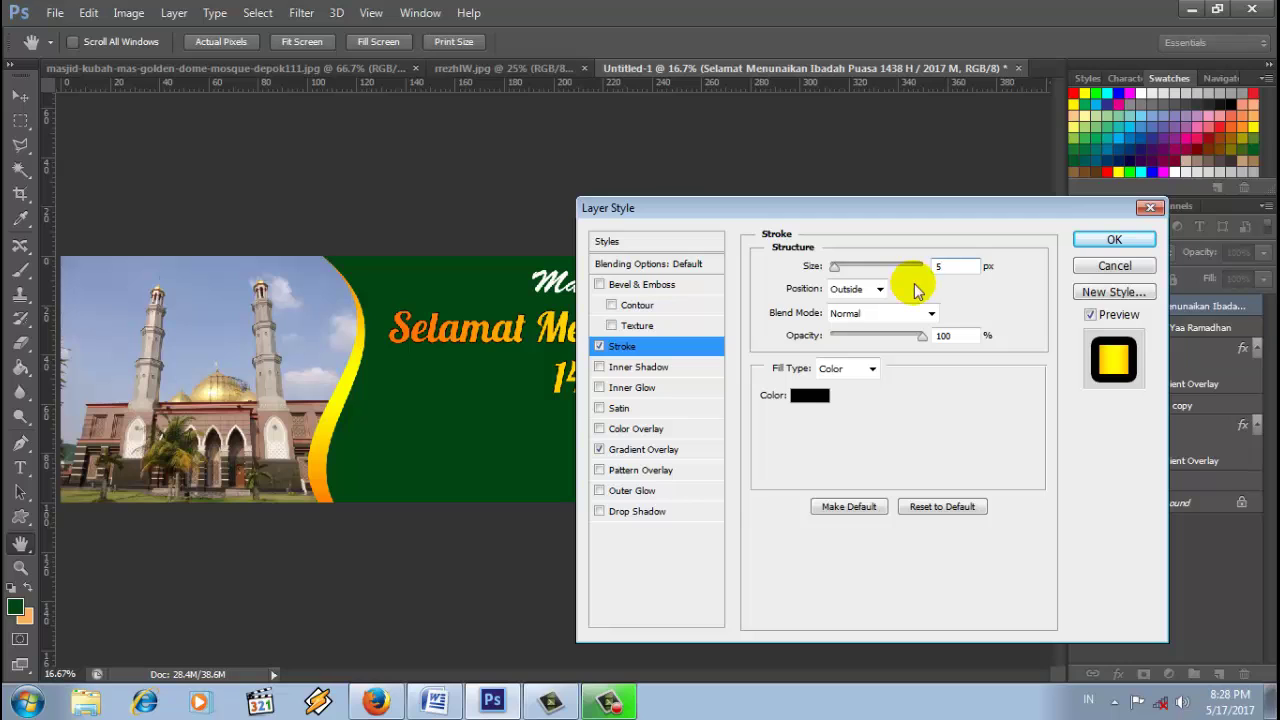
Step: Add a drop shadow to the greeting text layer with Normal blend mode and 100% opacity
{"action": "left_click", "coordinate": [689, 512]}
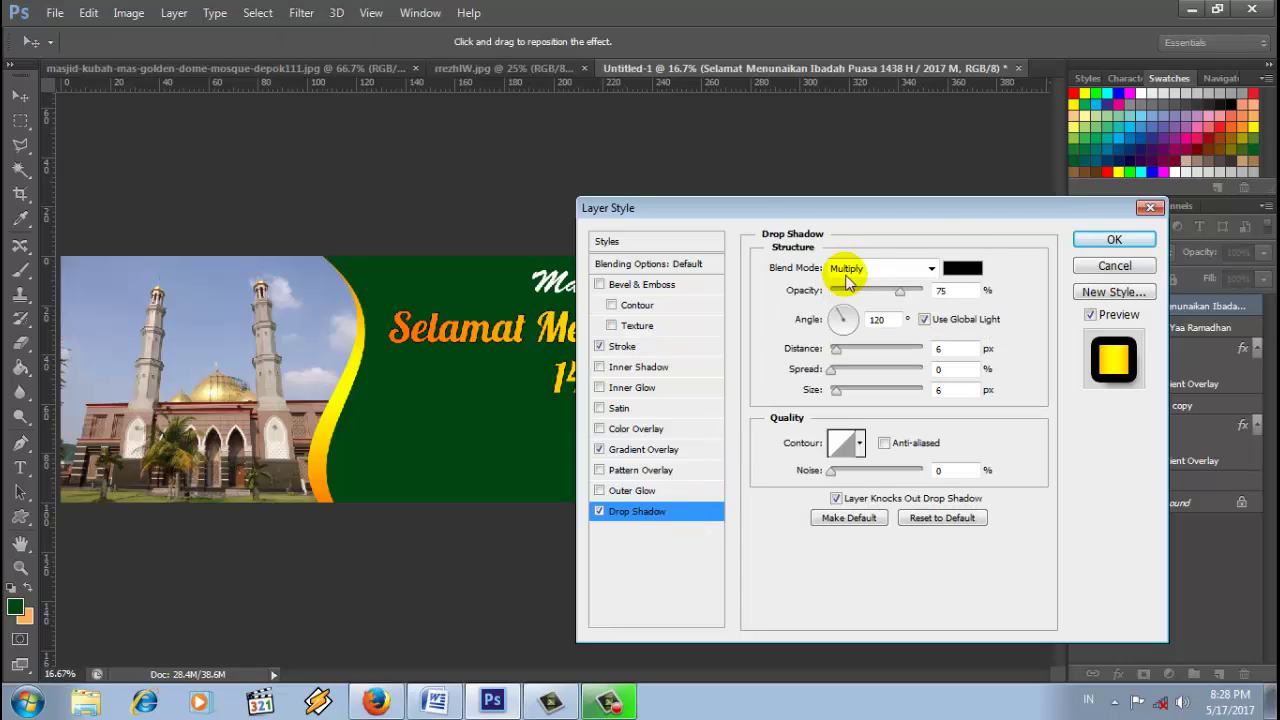
{"action": "left_click", "coordinate": [935, 267]}
{"action": "left_click", "coordinate": [851, 15]}
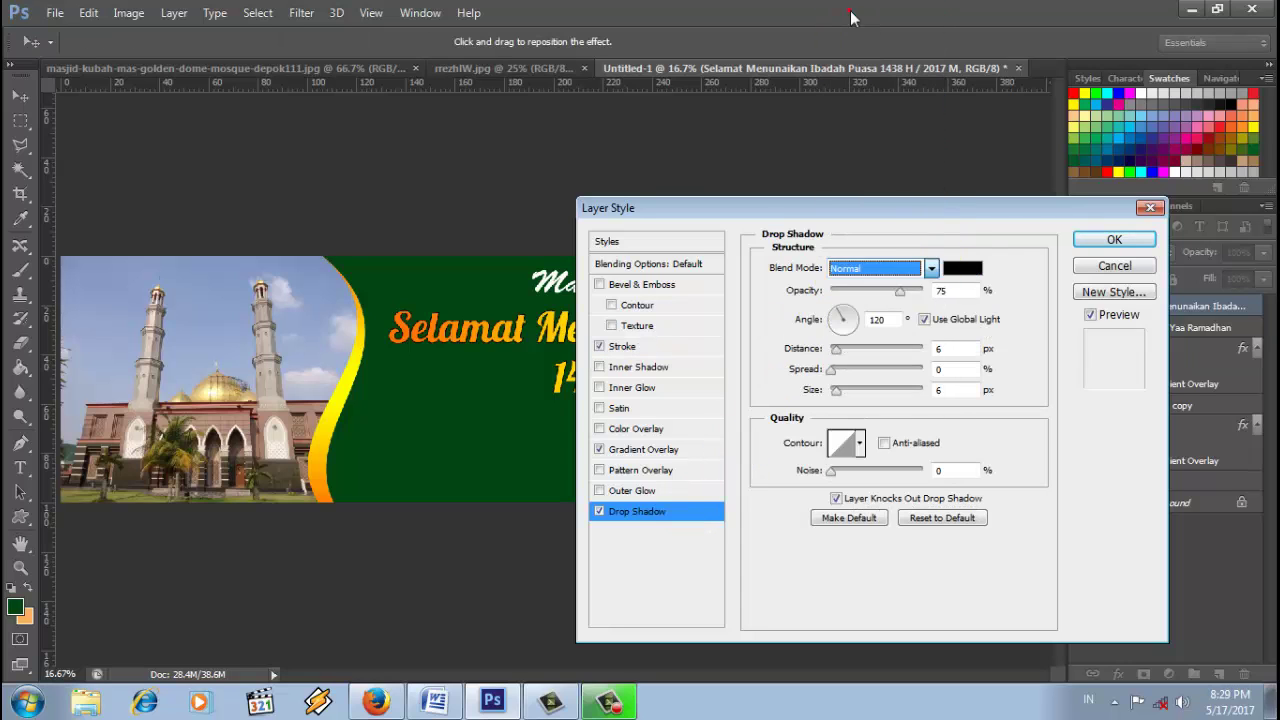
{"action": "left_click_drag", "start_coordinate": [900, 290], "coordinate": [958, 310]}
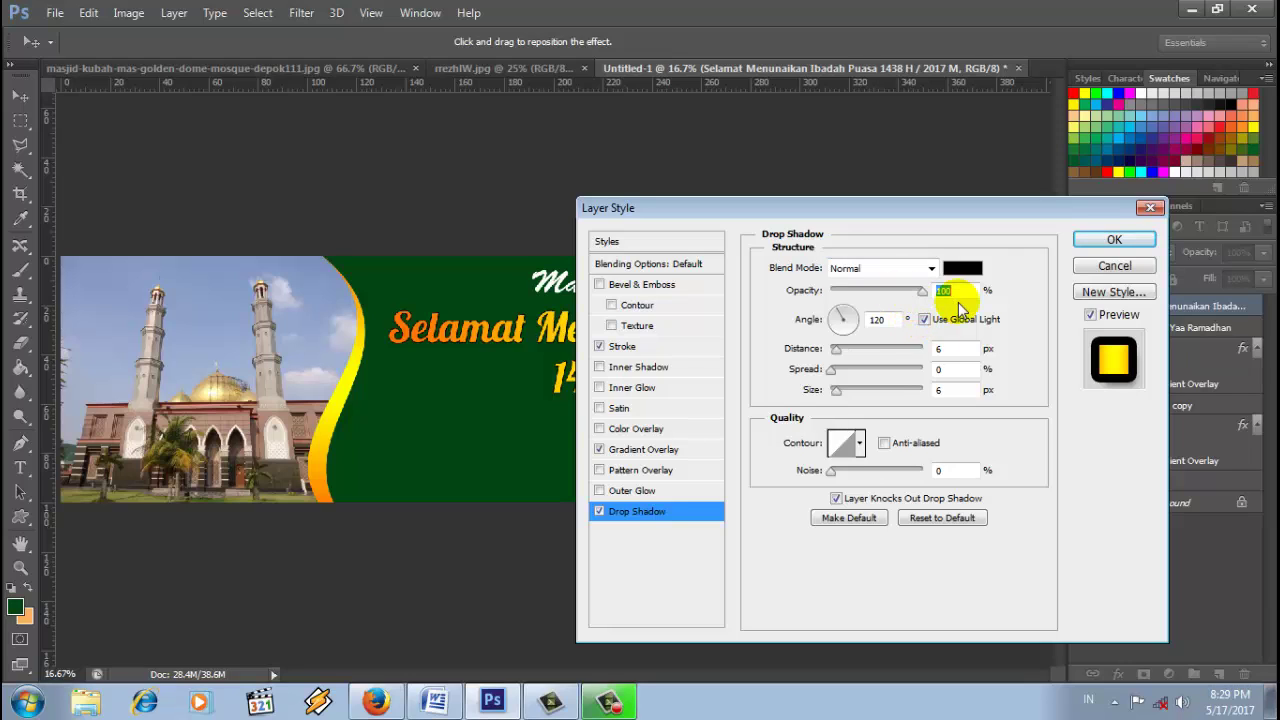
Step: Set the greeting's drop shadow to 20 px distance, 50% spread and 10 px size, and apply the layer style
{"action": "left_click", "coordinate": [947, 352]}
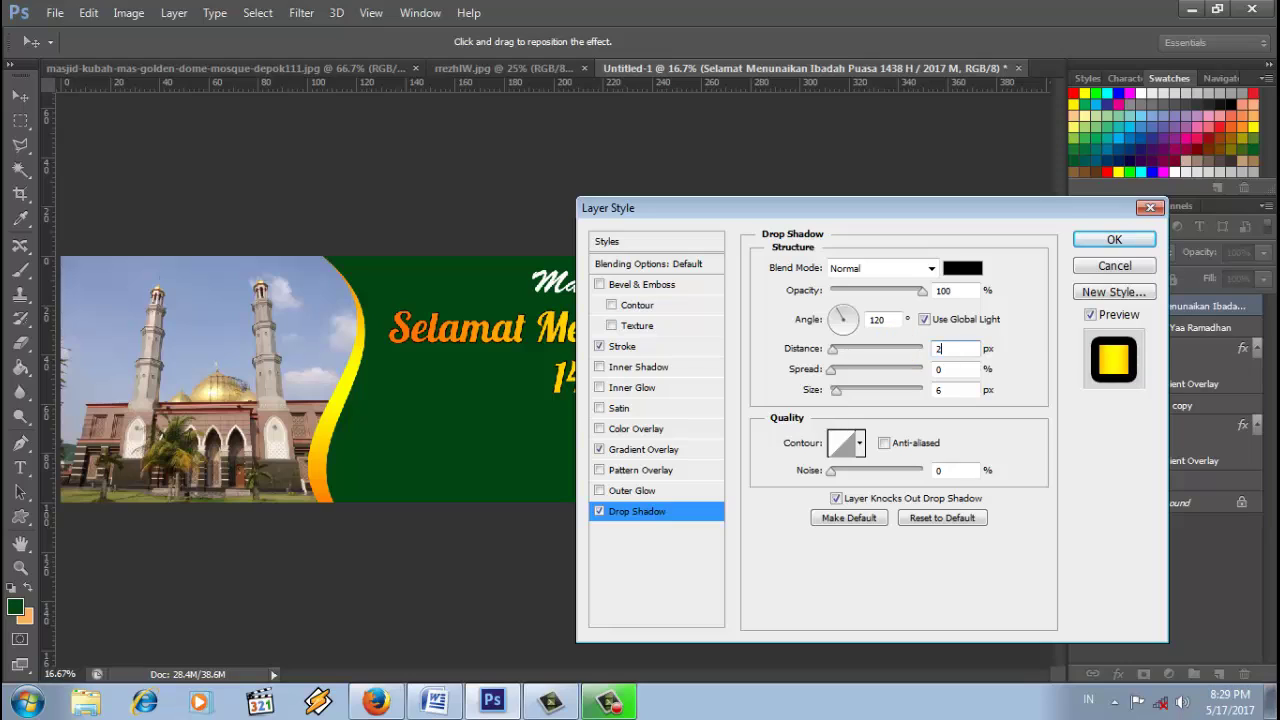
{"action": "type", "text": "20"}
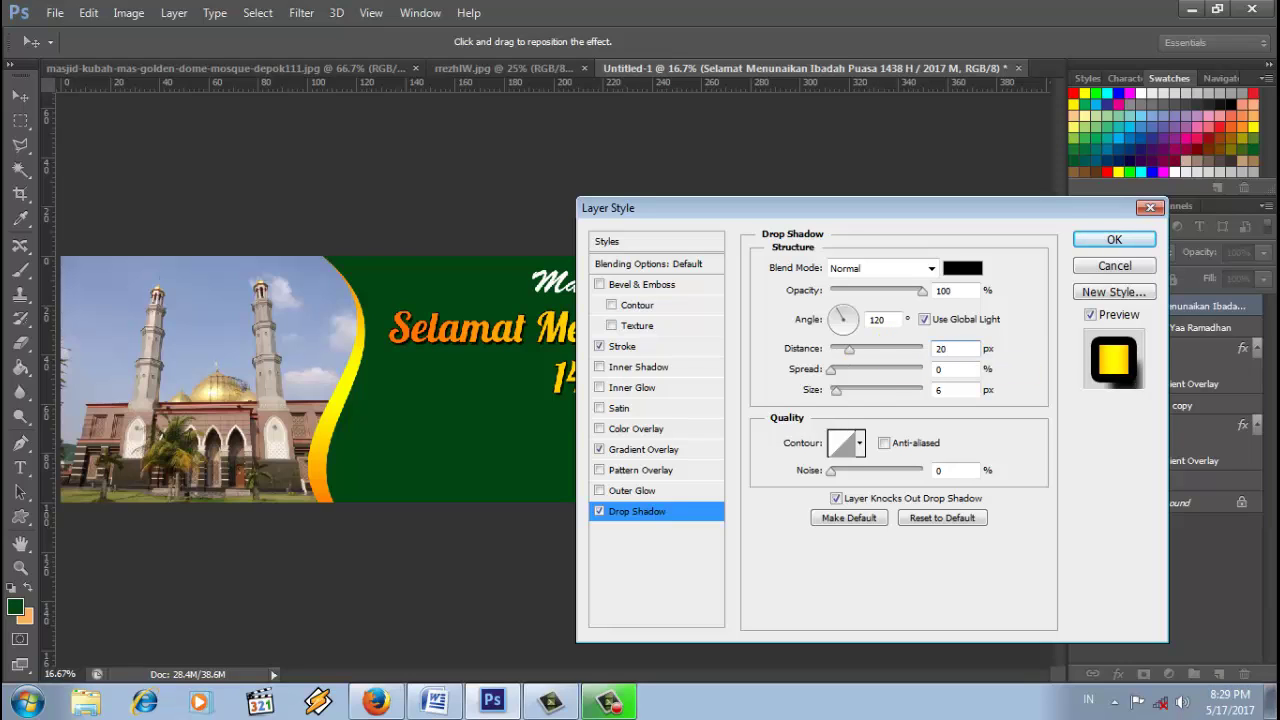
{"action": "left_click", "coordinate": [955, 369]}
{"action": "type", "text": "50"}
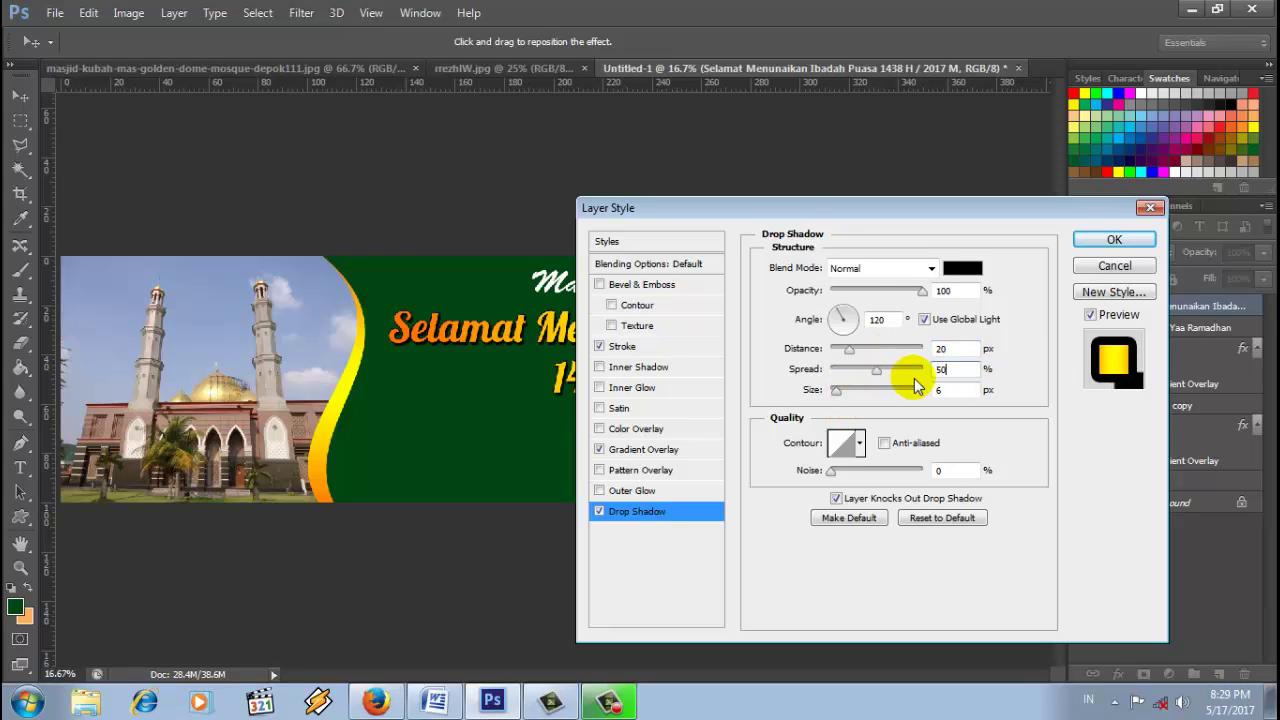
{"action": "left_click_drag", "start_coordinate": [846, 214], "coordinate": [960, 248]}
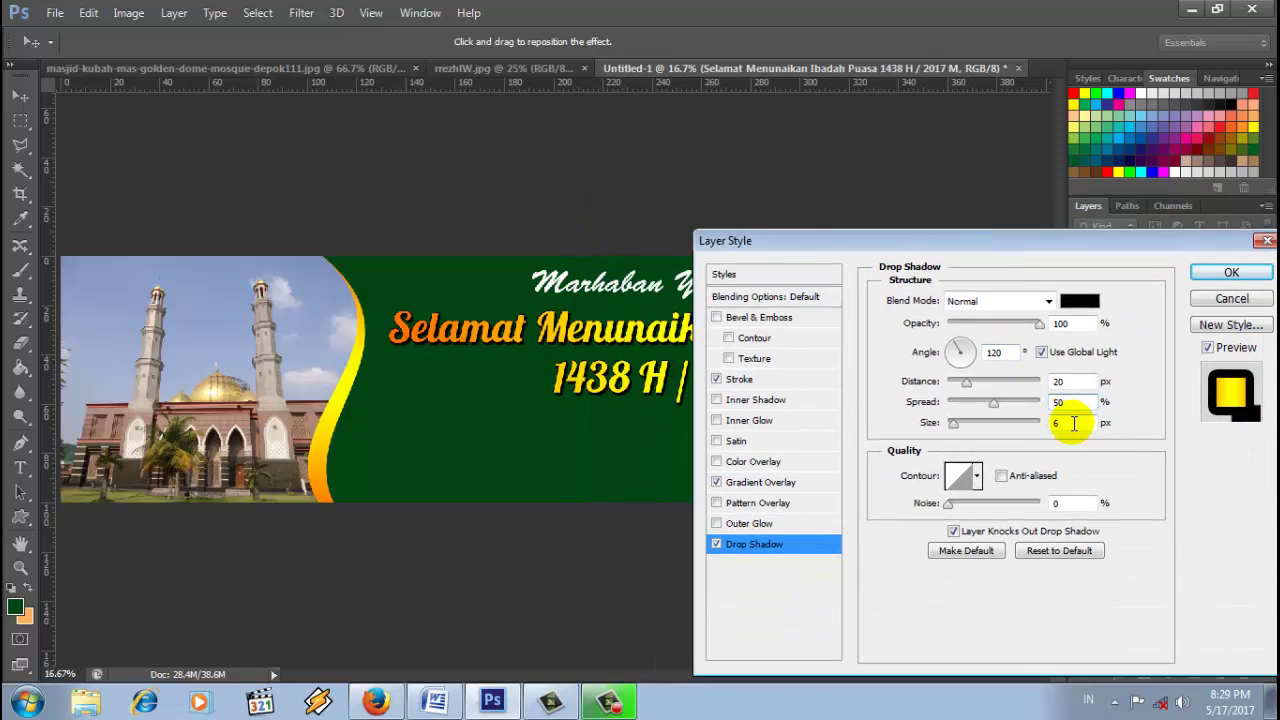
{"action": "left_click_drag", "start_coordinate": [1086, 422], "coordinate": [1050, 430]}
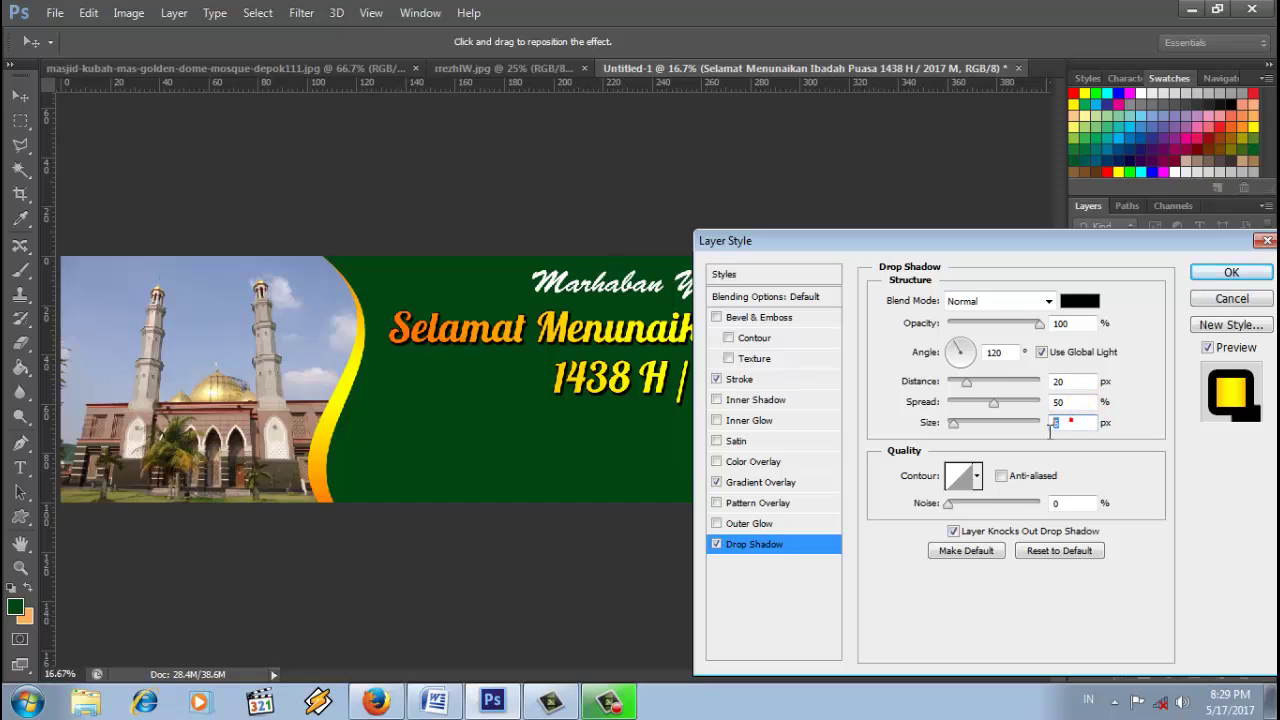
{"action": "type", "text": "10"}
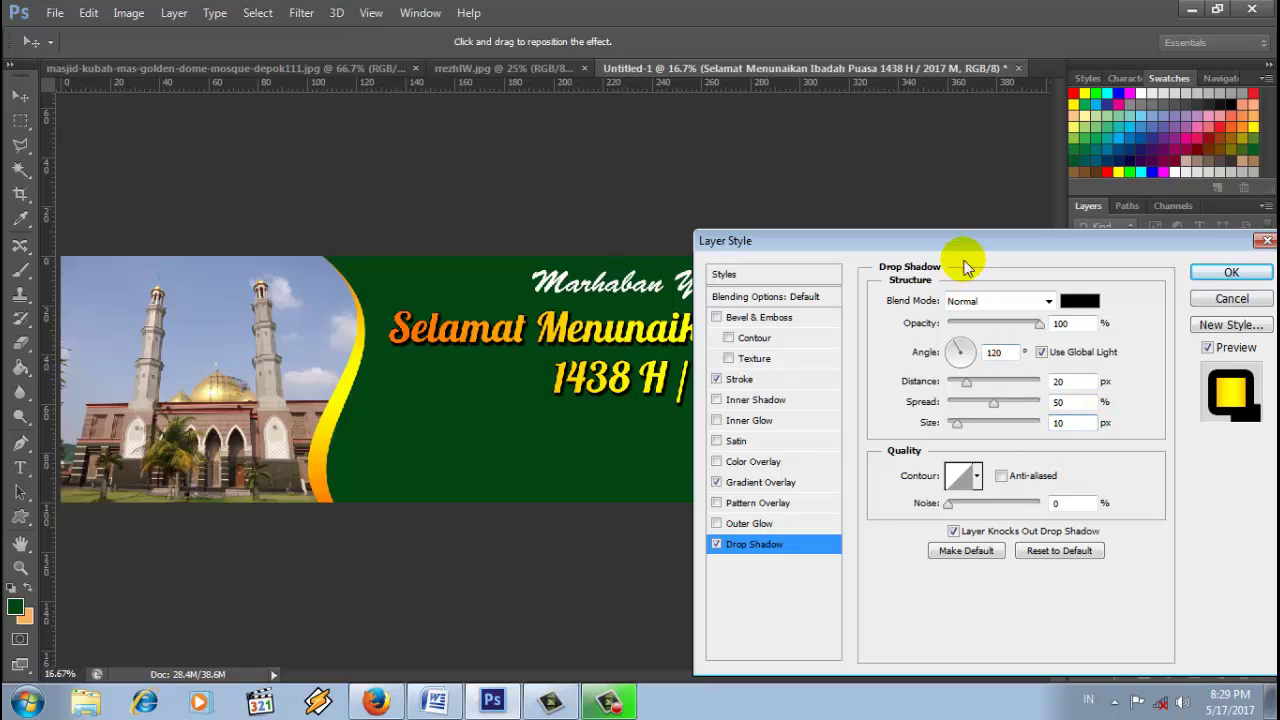
{"action": "left_click_drag", "start_coordinate": [968, 247], "coordinate": [889, 353]}
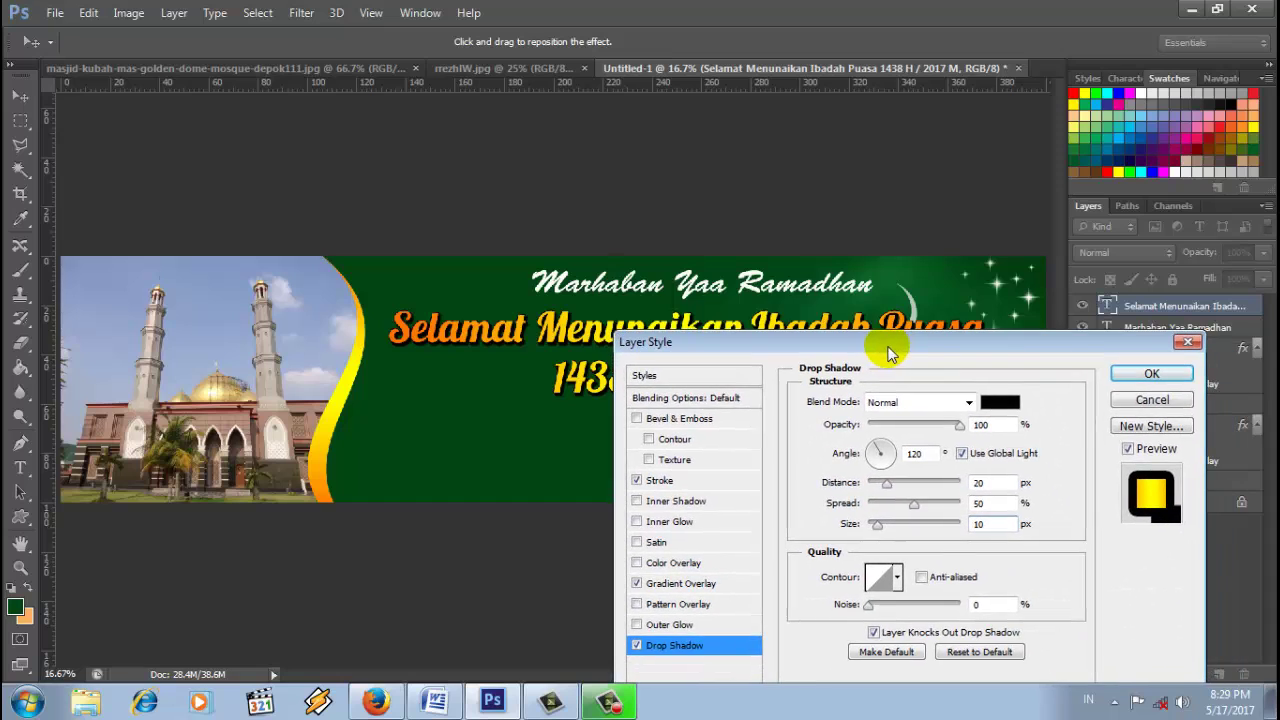
{"action": "left_click", "coordinate": [1119, 379]}
Step: Enlarge the "Marhaban Yaa Ramadhan" heading to 416 pt and shift both the heading and the greeting lines slightly down
{"action": "left_click", "coordinate": [866, 280]}
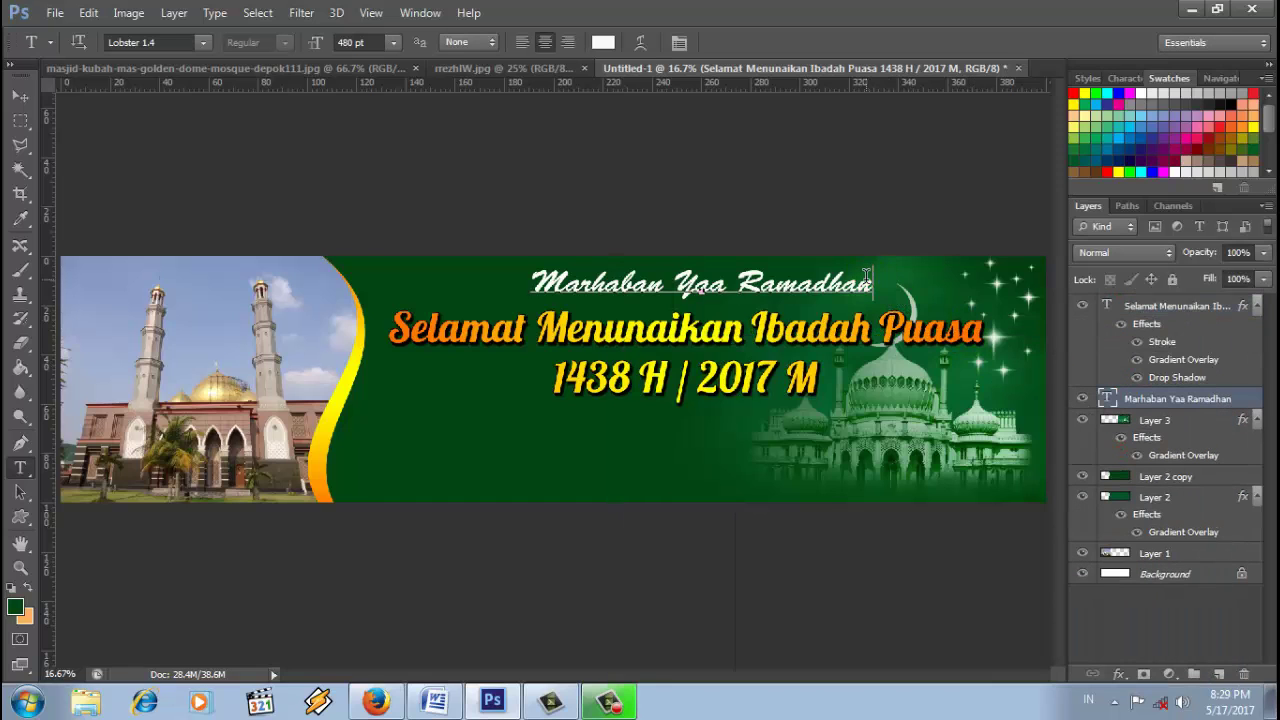
{"action": "left_click_drag", "start_coordinate": [925, 303], "coordinate": [521, 230]}
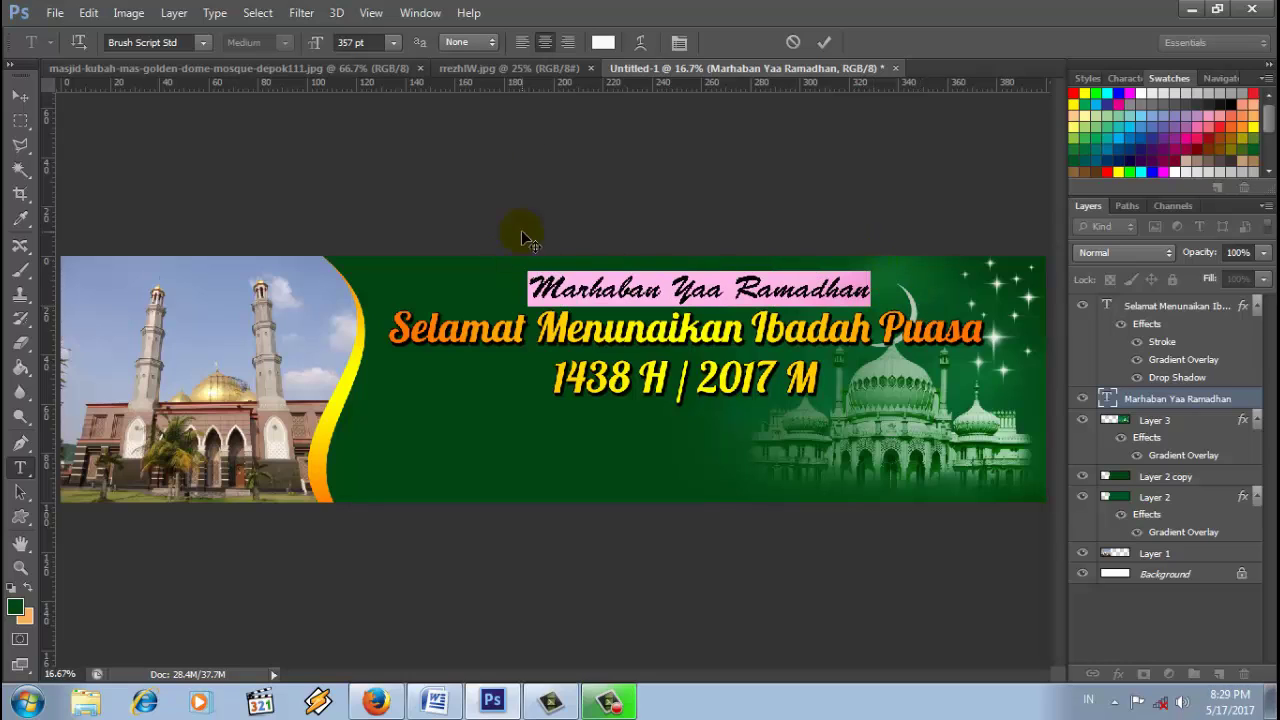
{"action": "left_click_drag", "start_coordinate": [315, 52], "coordinate": [366, 42]}
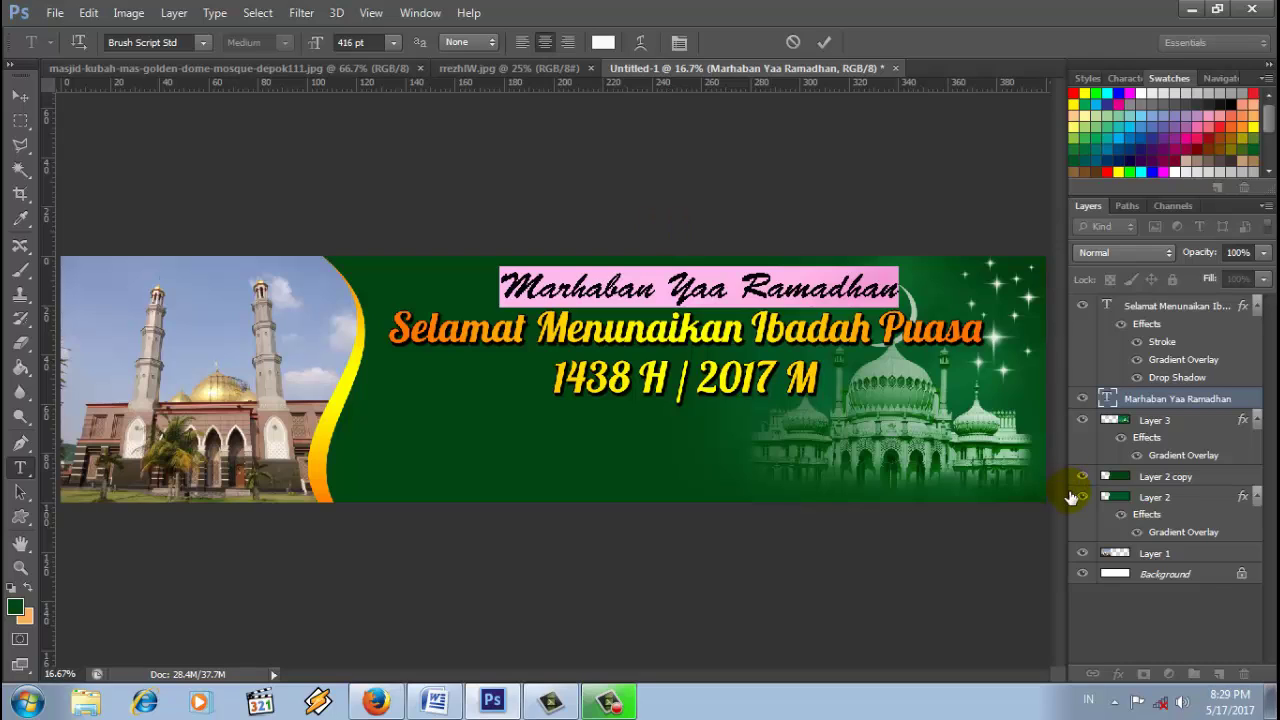
{"action": "left_click_drag", "start_coordinate": [950, 422], "coordinate": [952, 426]}
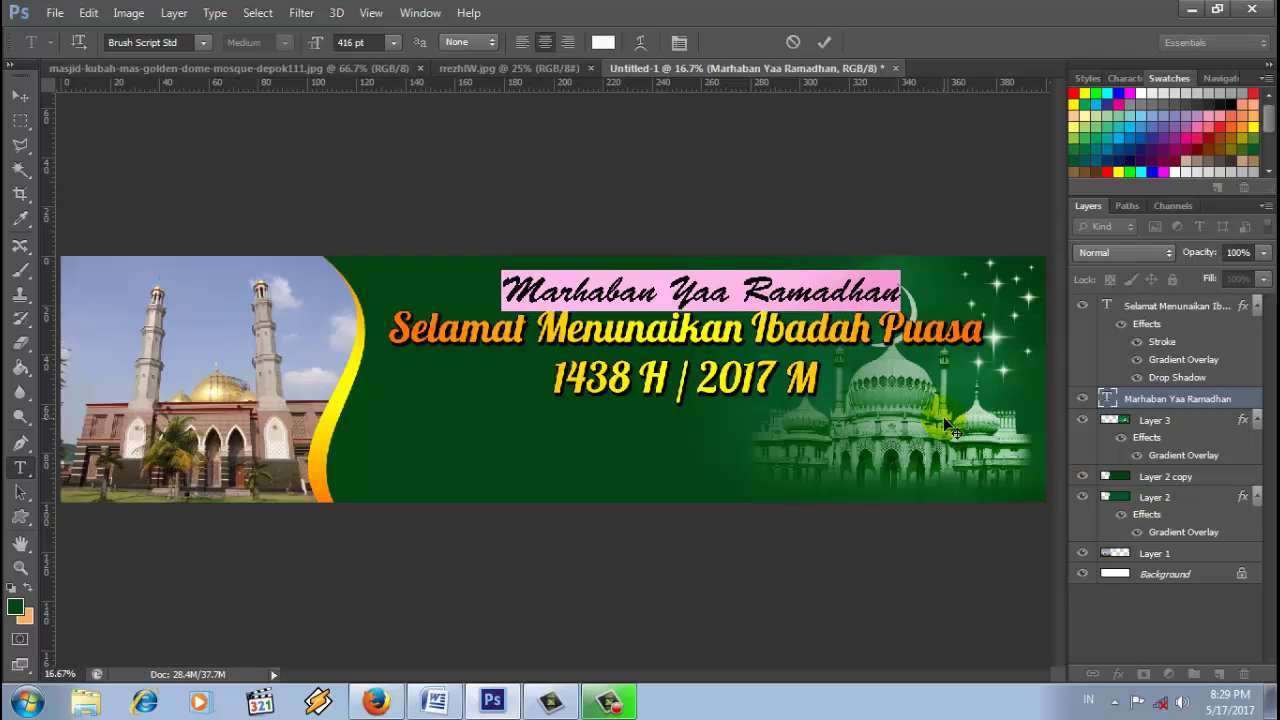
{"action": "left_click", "coordinate": [833, 53]}
{"action": "left_click", "coordinate": [822, 376]}
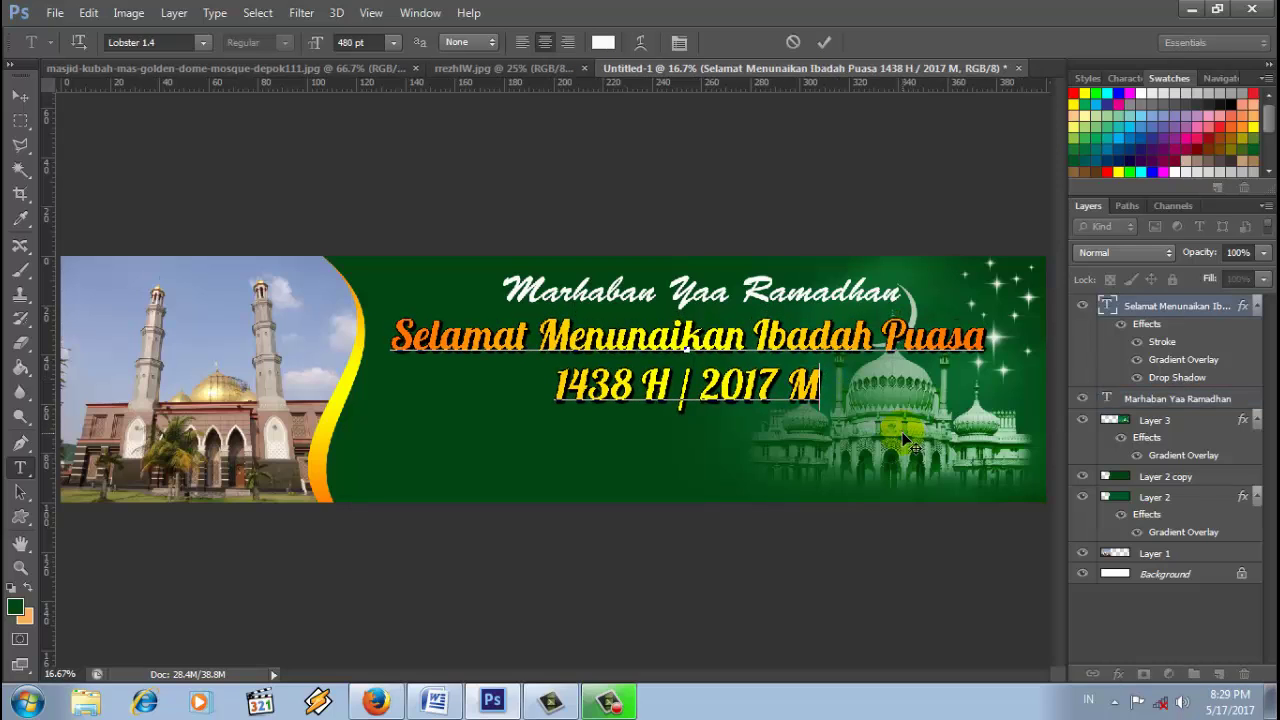
{"action": "left_click", "coordinate": [824, 42]}
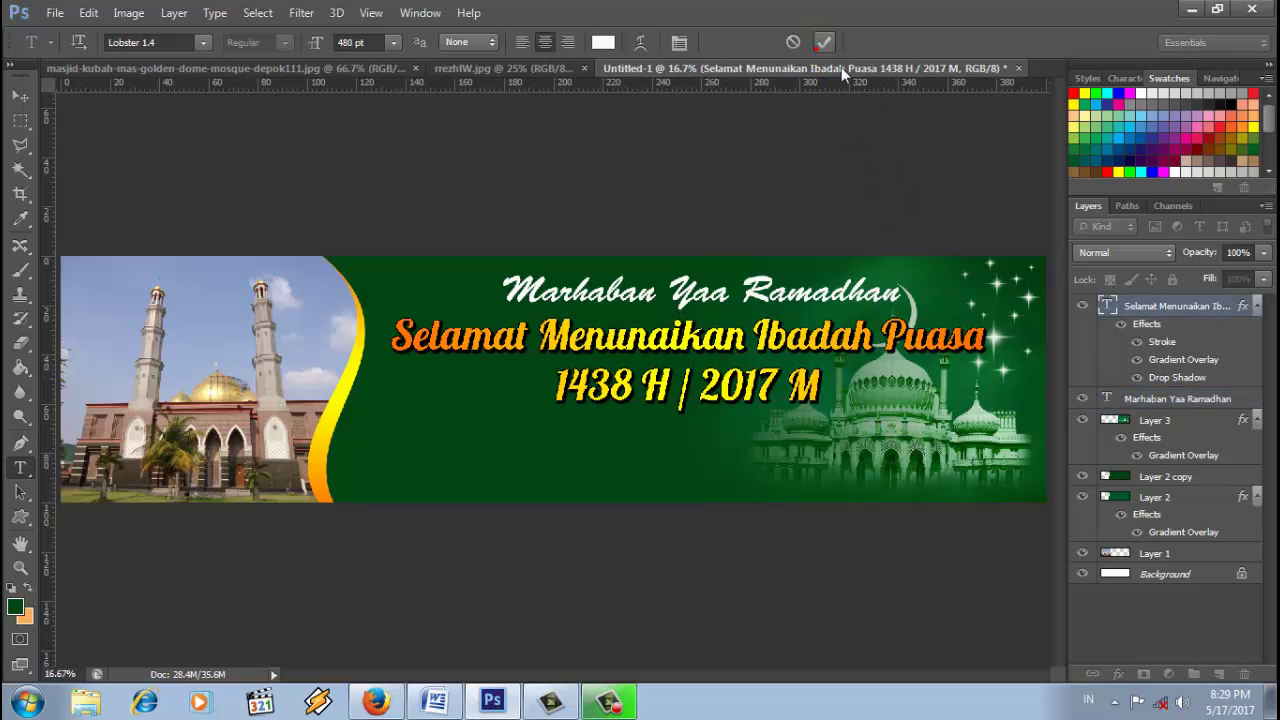
Step: Add the line "Sucikan Diri Bersihkan Jiwa Menuju Ridha Illahi" to the heading's text layer, placed below the greeting
{"action": "left_click", "coordinate": [899, 290]}
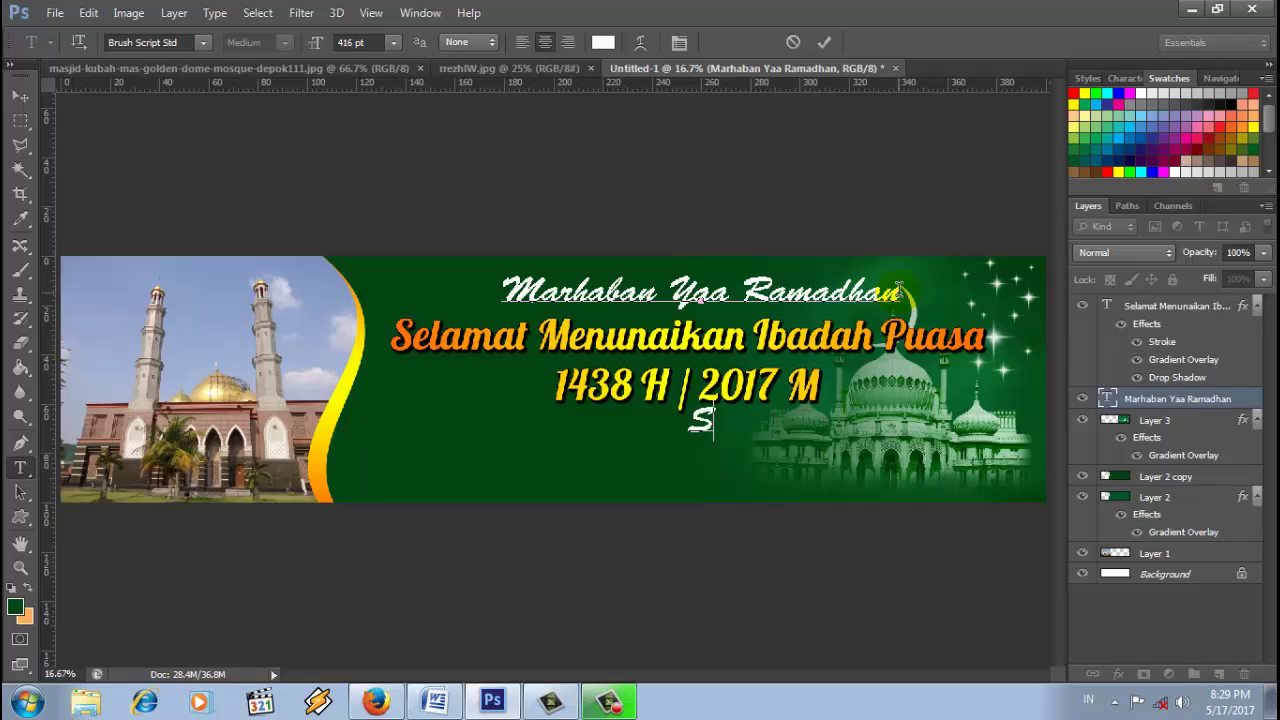
{"action": "type", "text": "usika"}
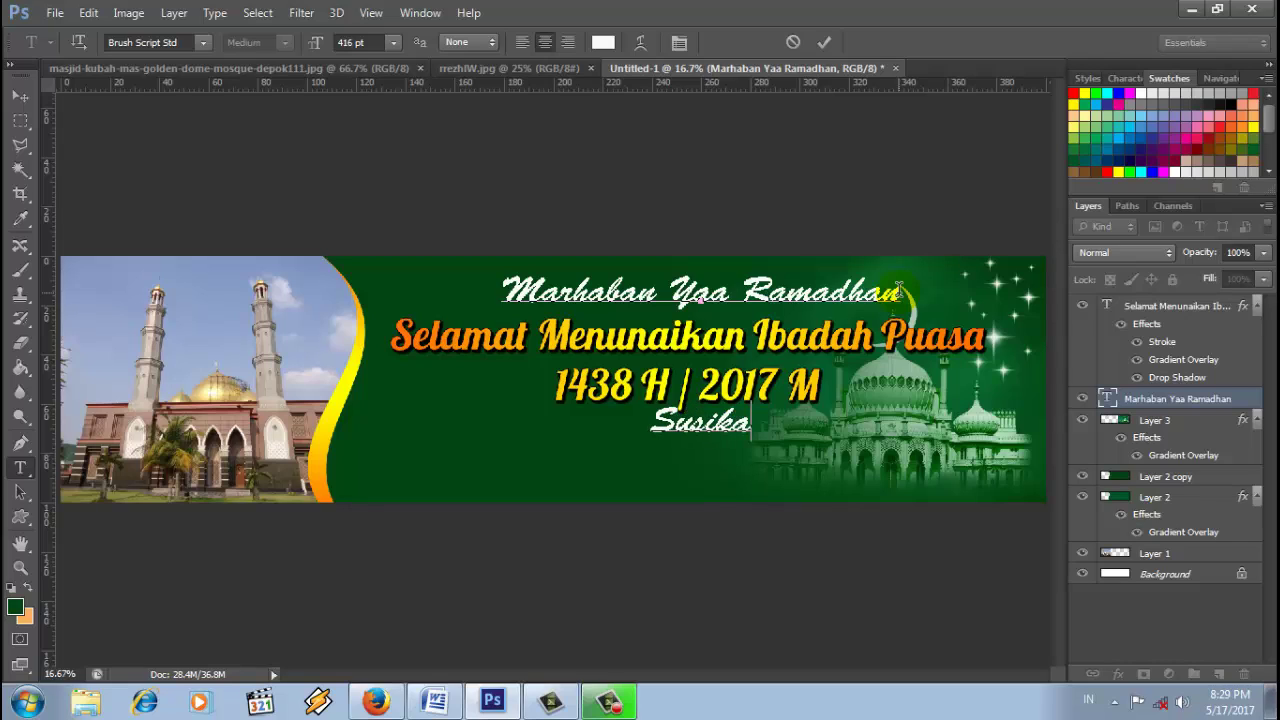
{"action": "type", "text": "n"}
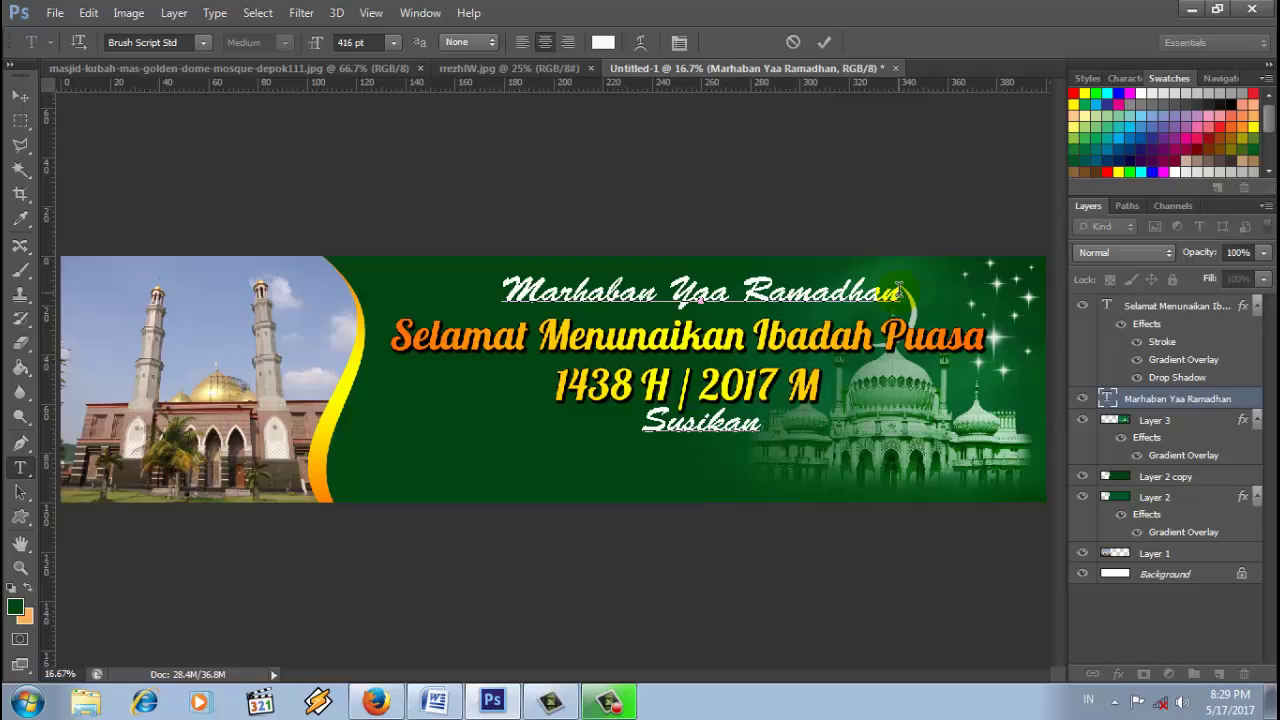
{"action": "key", "text": "BackSpace"}
{"action": "key", "text": "BackSpace"}
{"action": "key", "text": "BackSpace"}
{"action": "key", "text": "BackSpace"}
{"action": "key", "text": "BackSpace"}
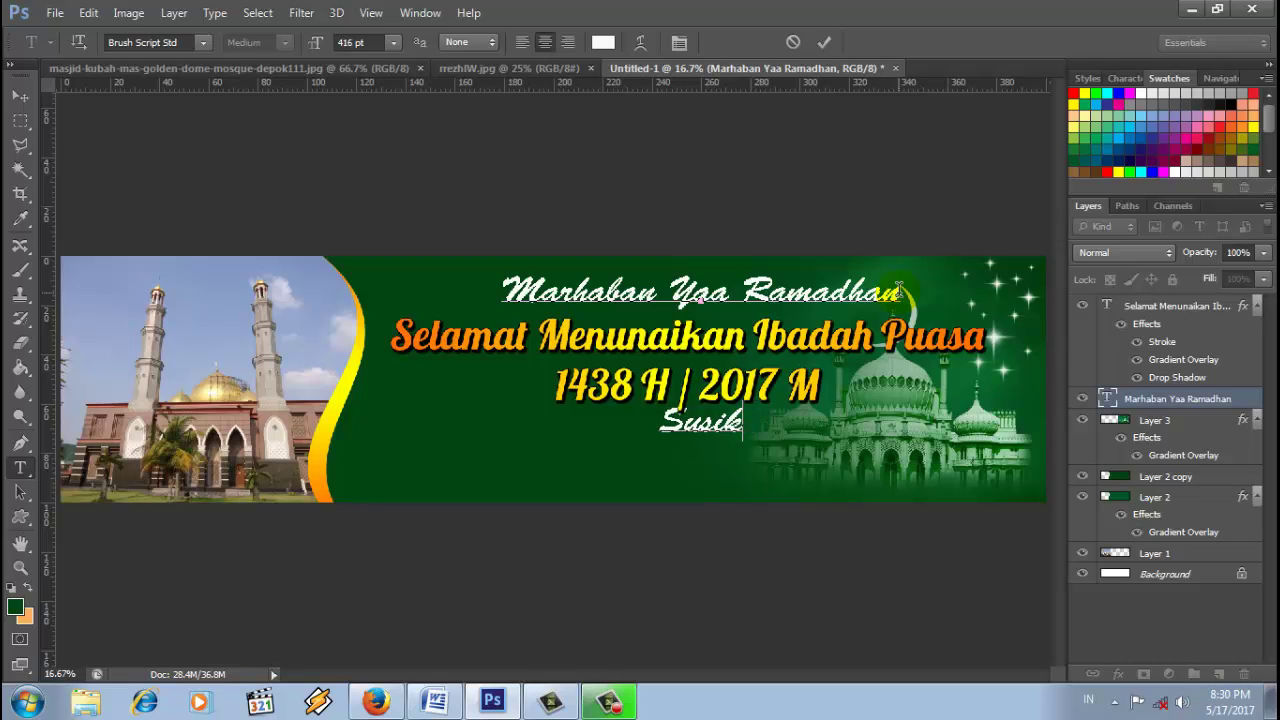
{"action": "type", "text": "cikan"}
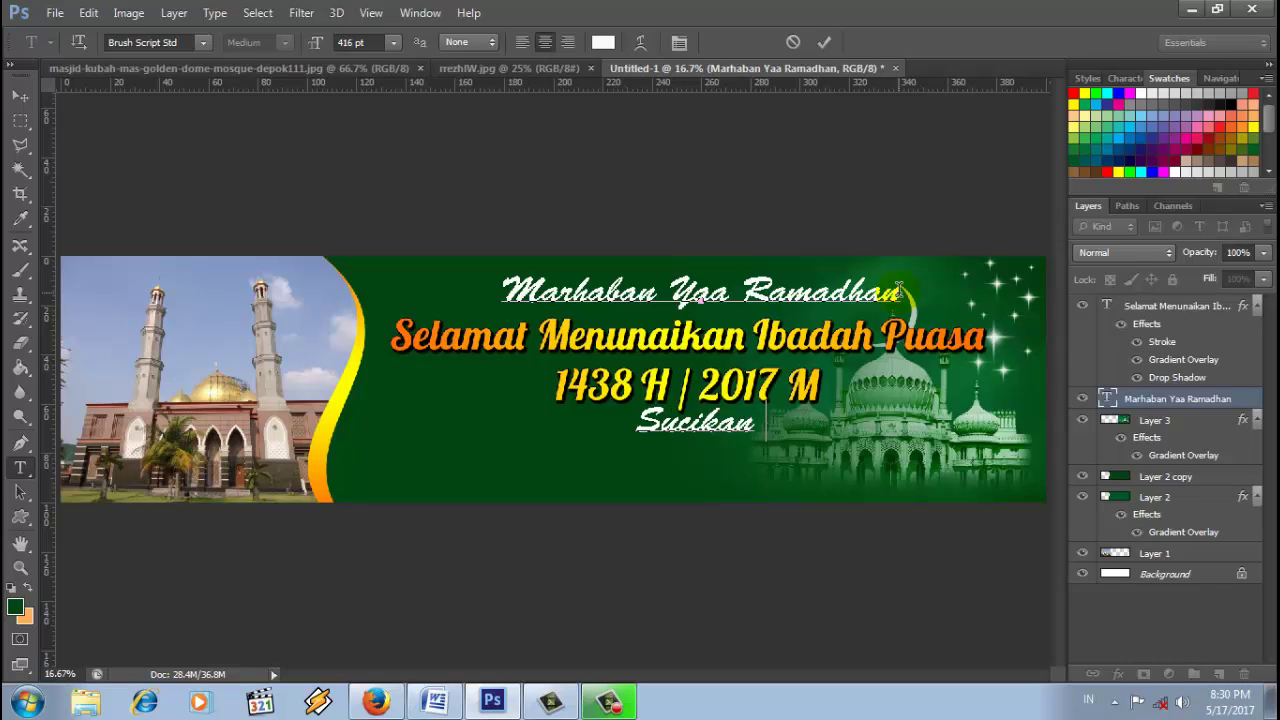
{"action": "type", "text": " Diri"}
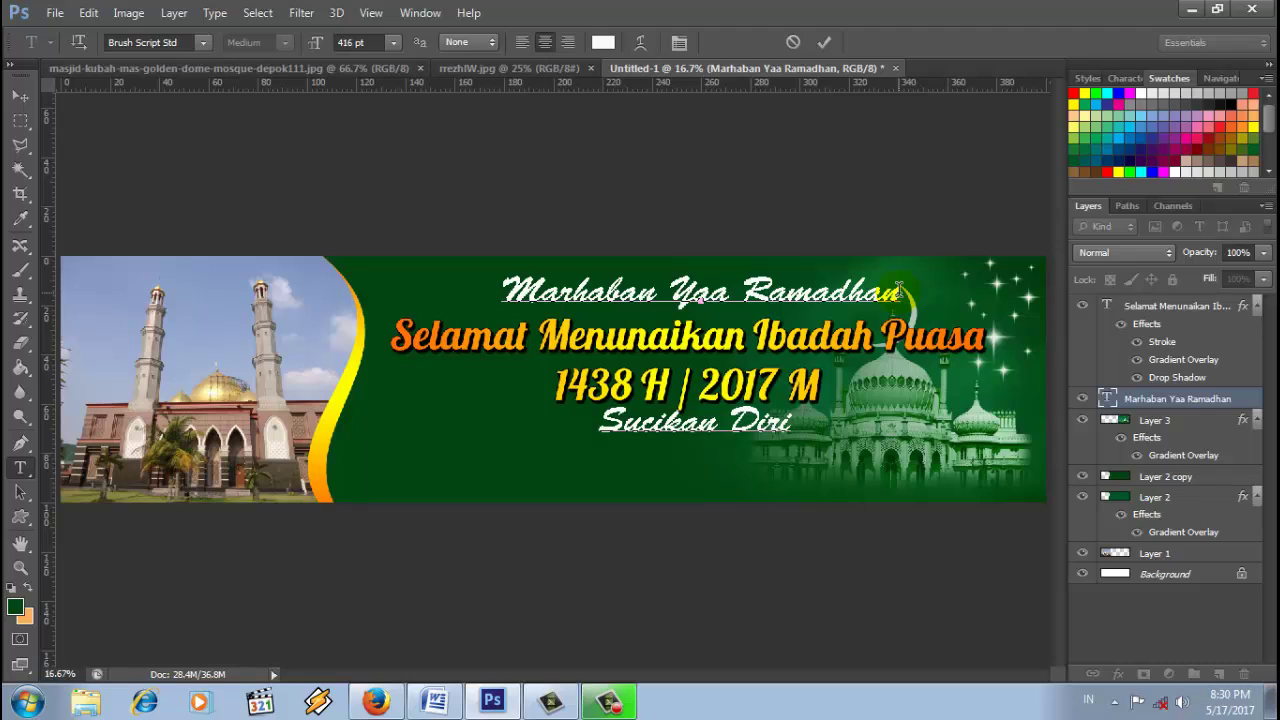
{"action": "type", "text": "Bersi"}
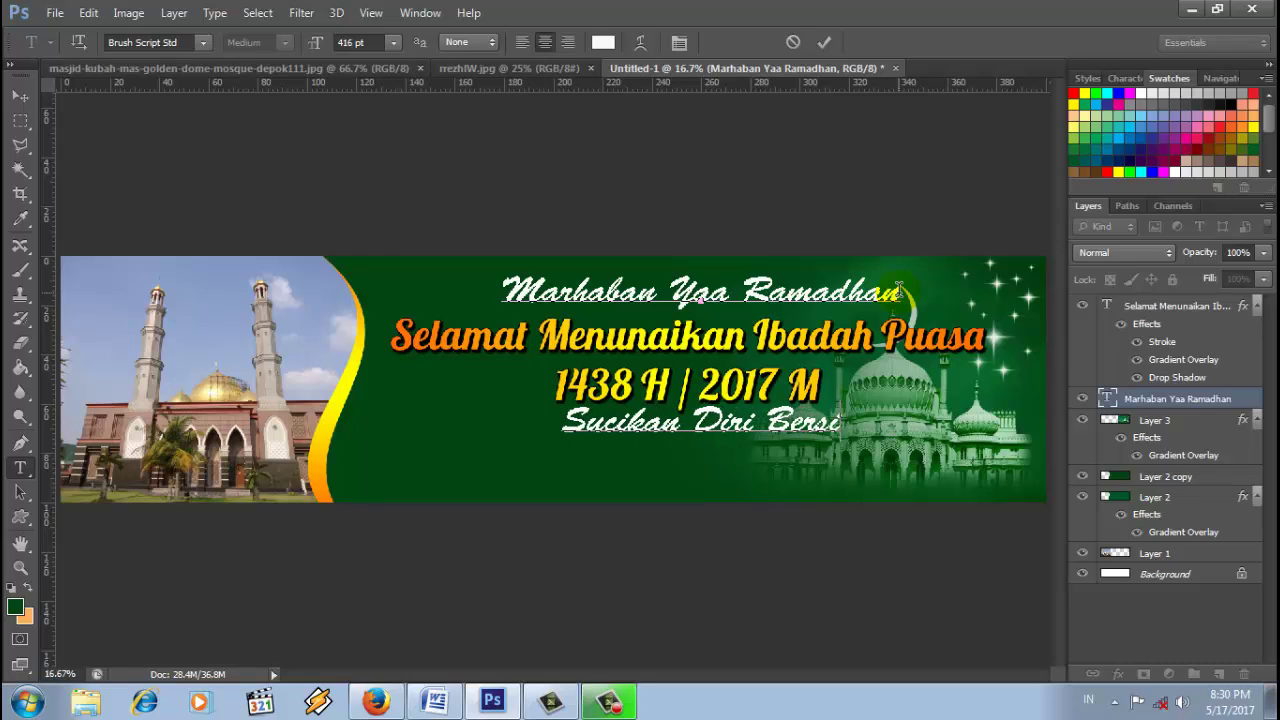
{"action": "type", "text": "hkan Ji"}
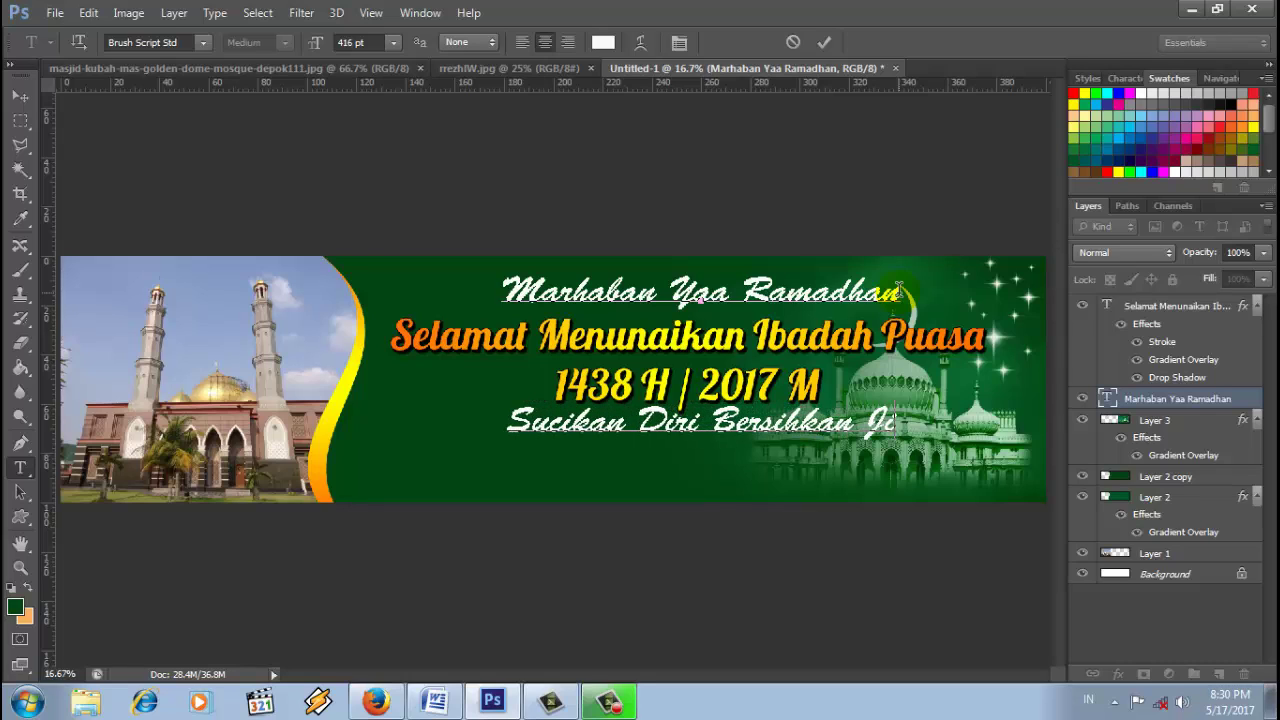
{"action": "type", "text": "wa"}
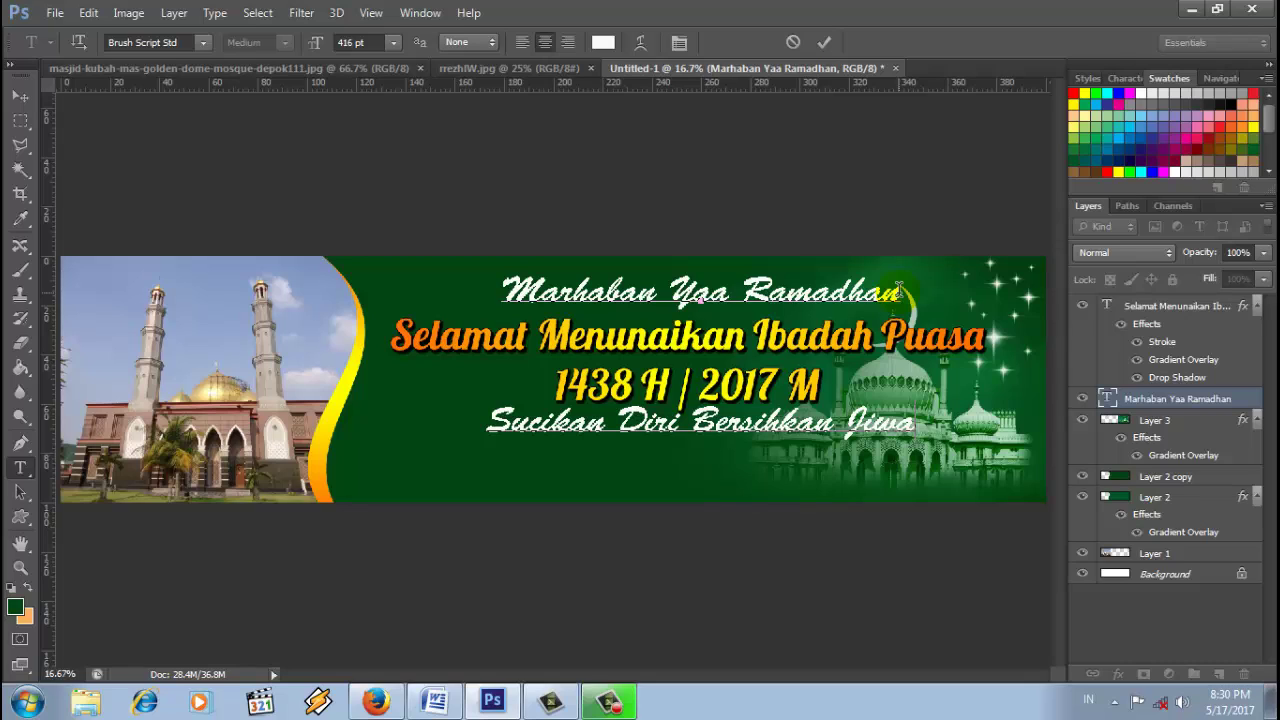
{"action": "type", "text": " M"}
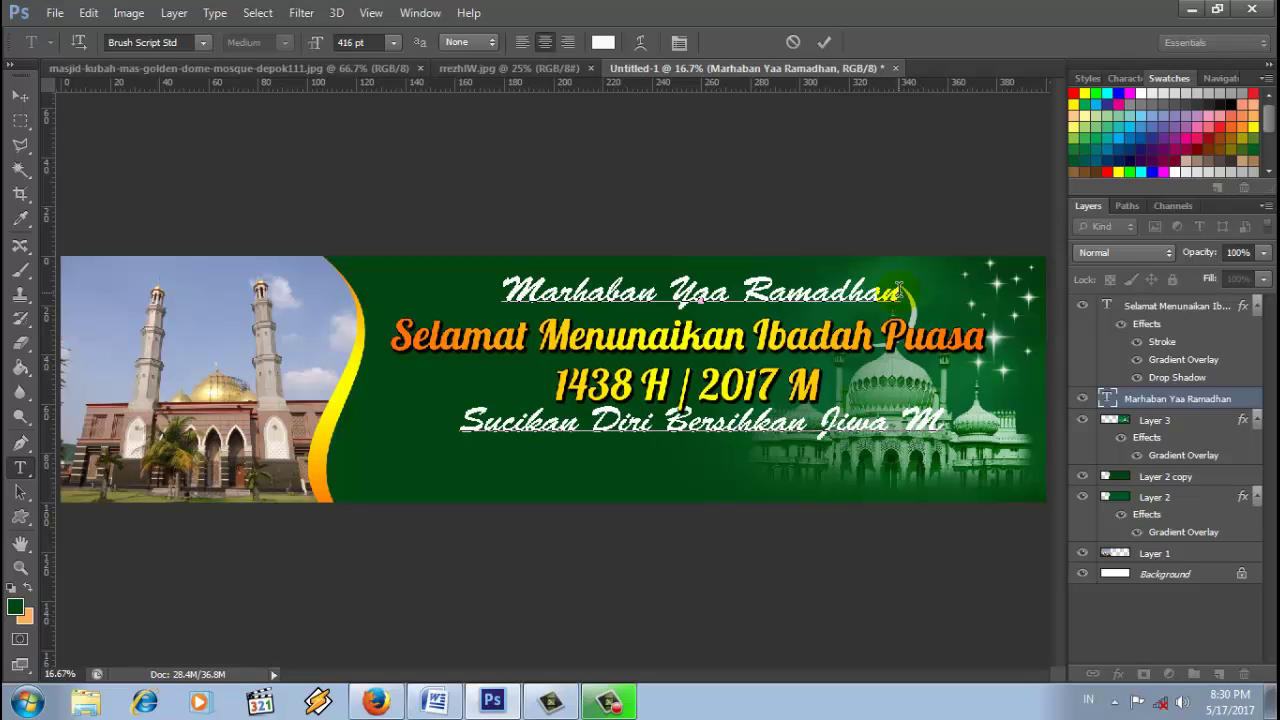
{"action": "type", "text": "enuju"}
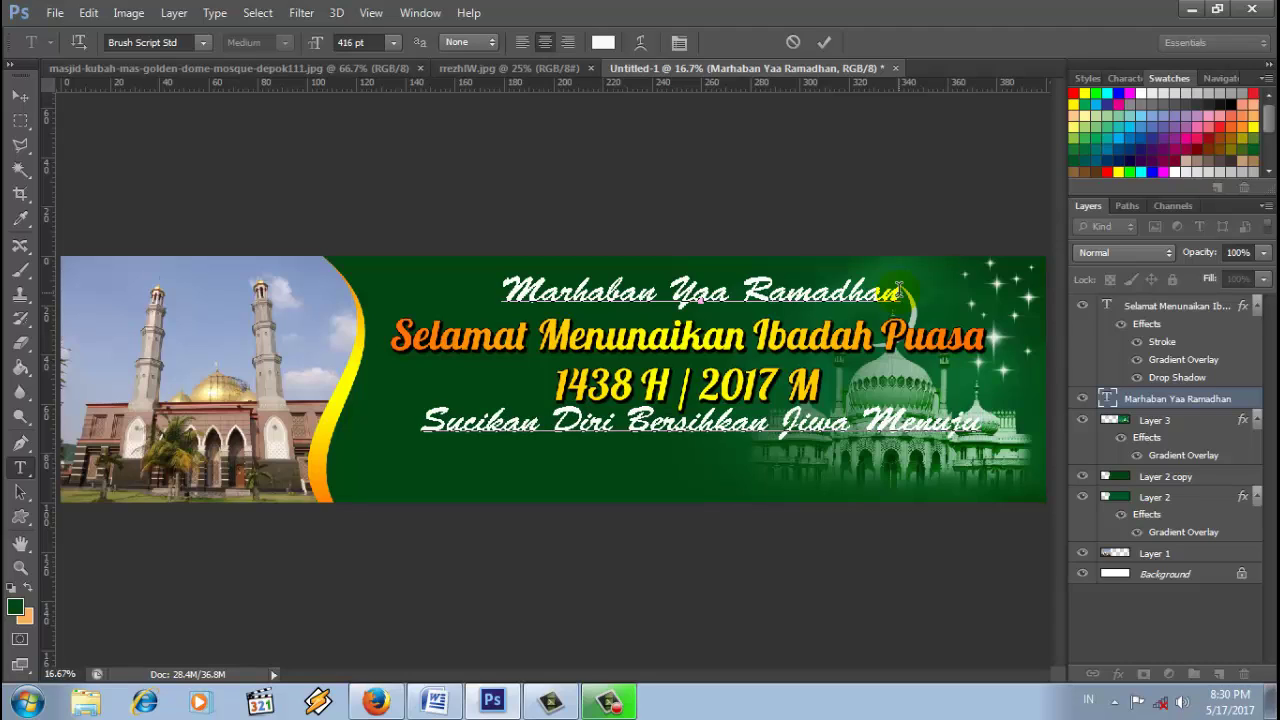
{"action": "type", "text": " Ri"}
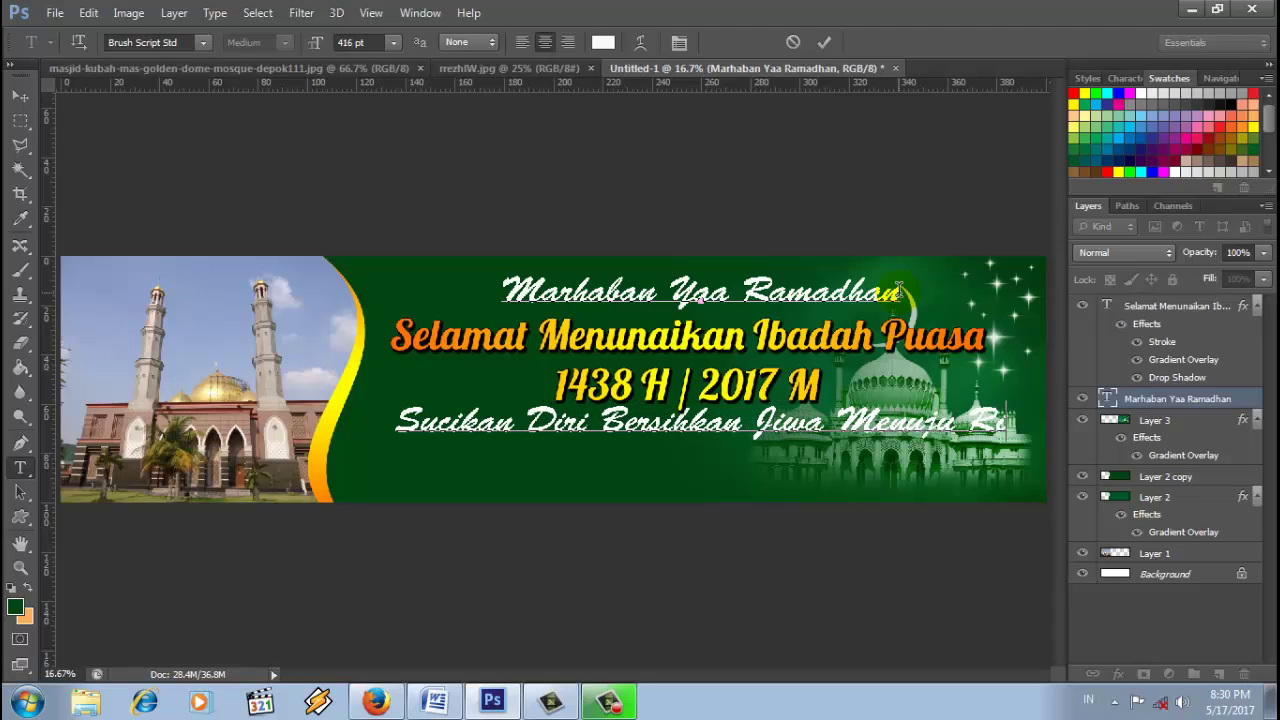
{"action": "type", "text": "dha I"}
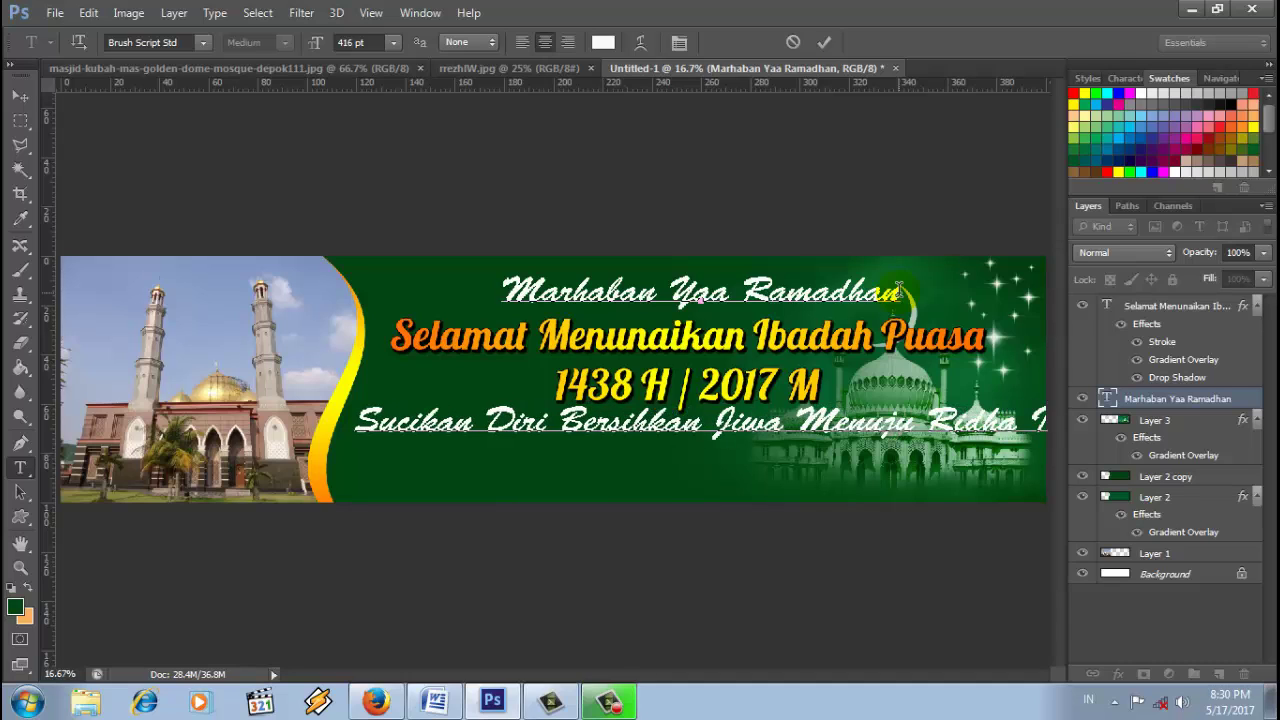
{"action": "type", "text": "l"}
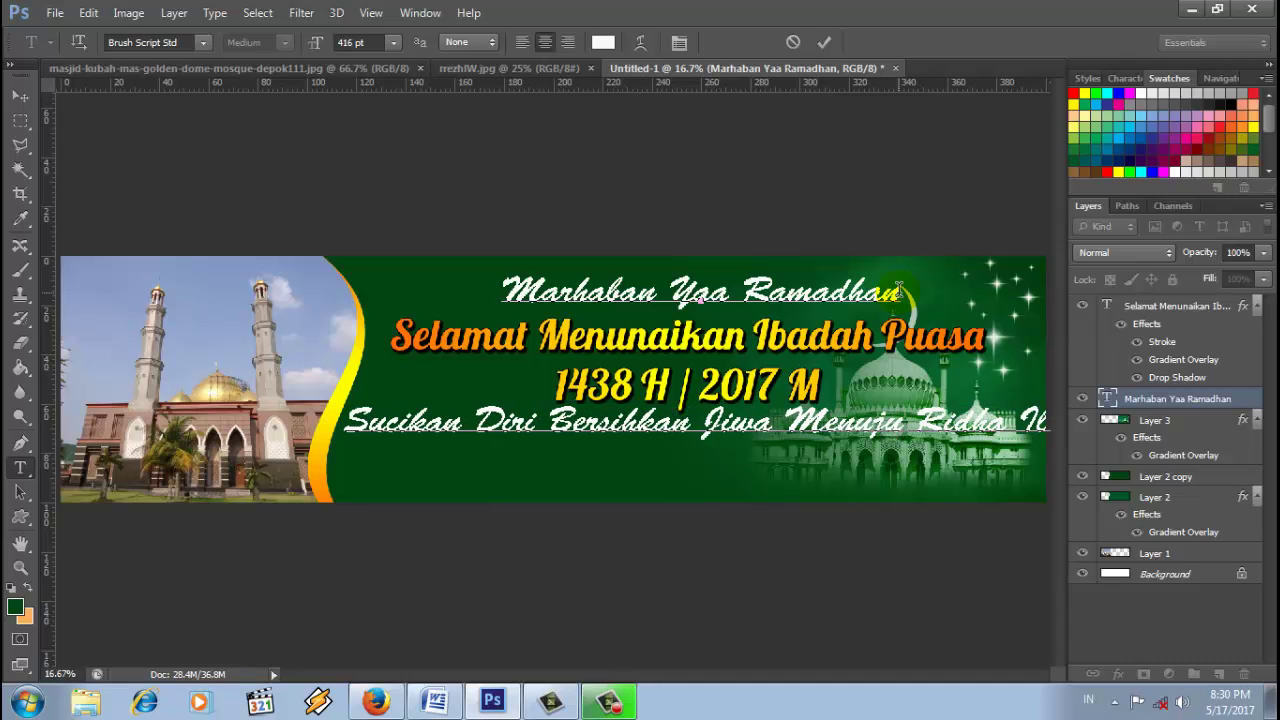
{"action": "type", "text": "la"}
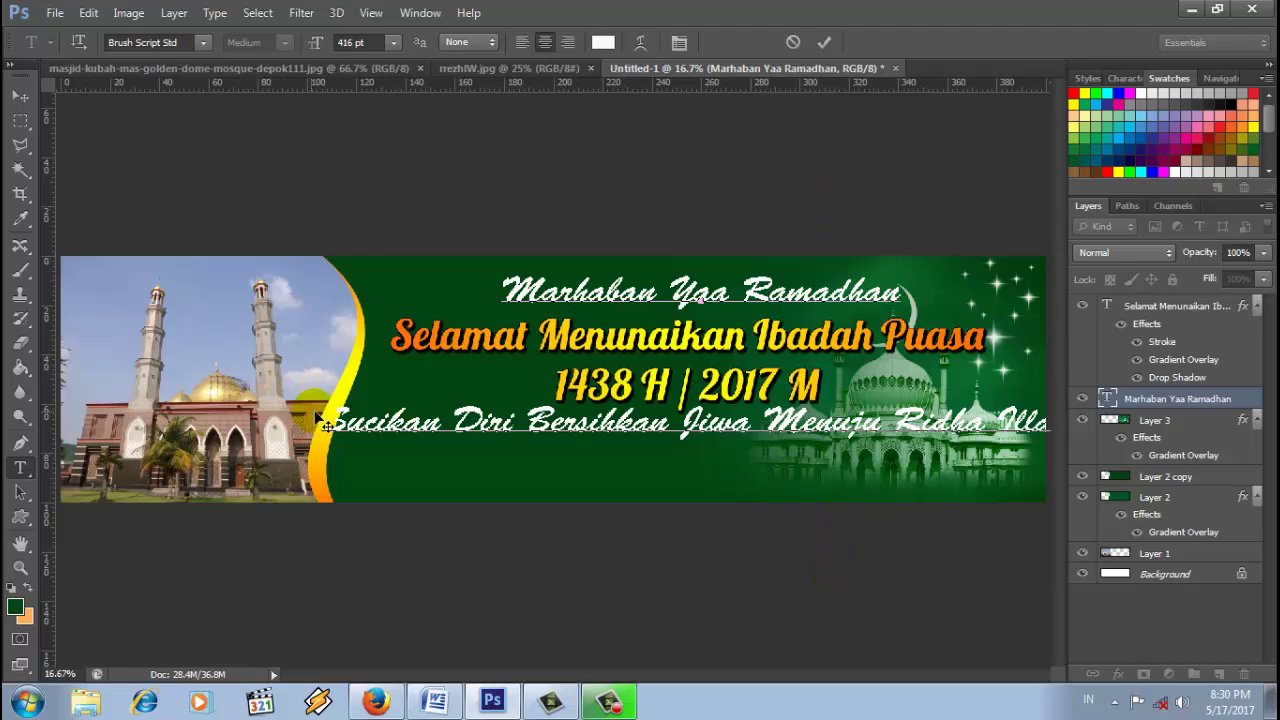
Step: Reduce the "Sucikan Diri..." line to 340 pt, reposition the text layer to fit the green area, and commit the text
{"action": "left_click_drag", "start_coordinate": [337, 417], "coordinate": [1155, 497]}
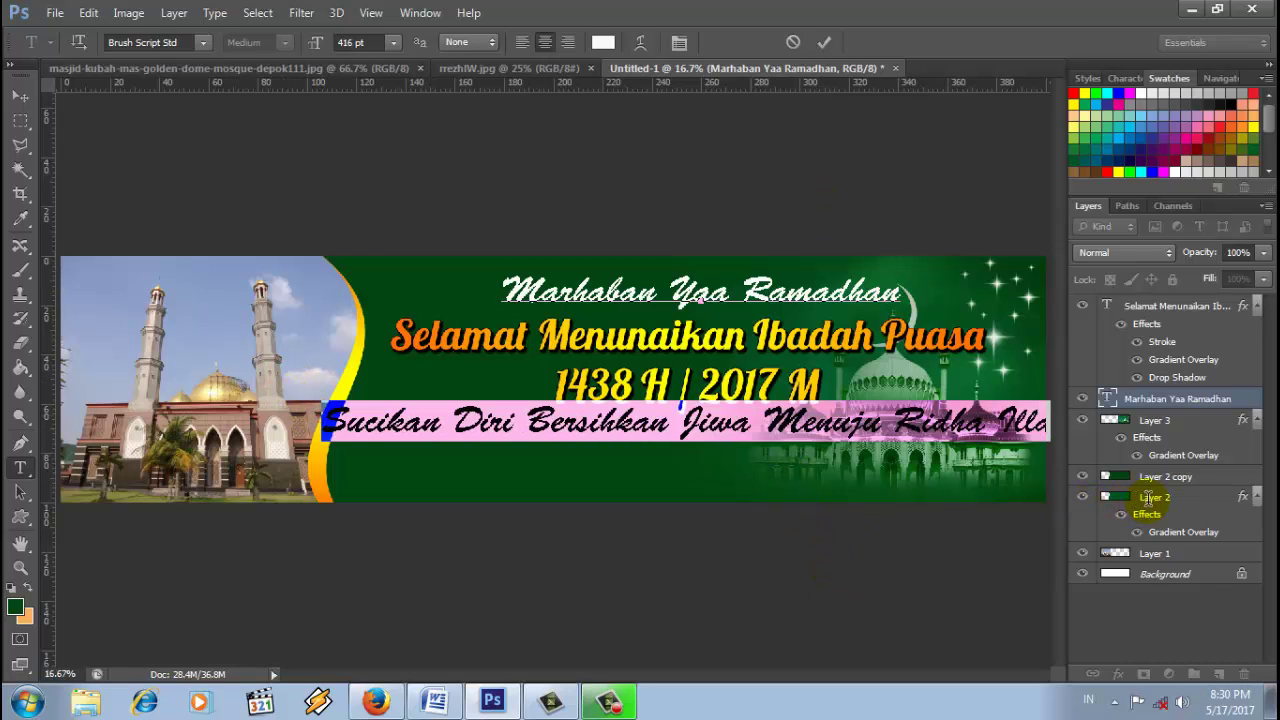
{"action": "left_click_drag", "start_coordinate": [1032, 494], "coordinate": [845, 478]}
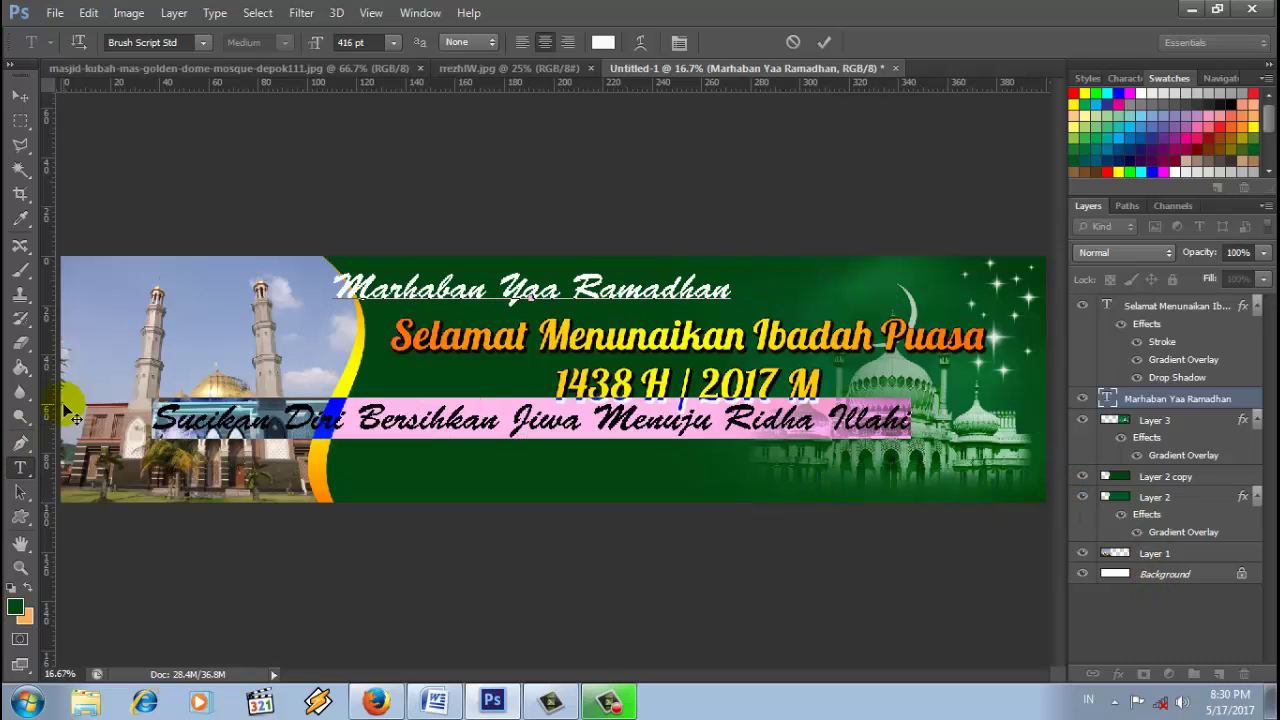
{"action": "left_click_drag", "start_coordinate": [320, 44], "coordinate": [246, 57]}
{"action": "left_click_drag", "start_coordinate": [863, 497], "coordinate": [993, 510]}
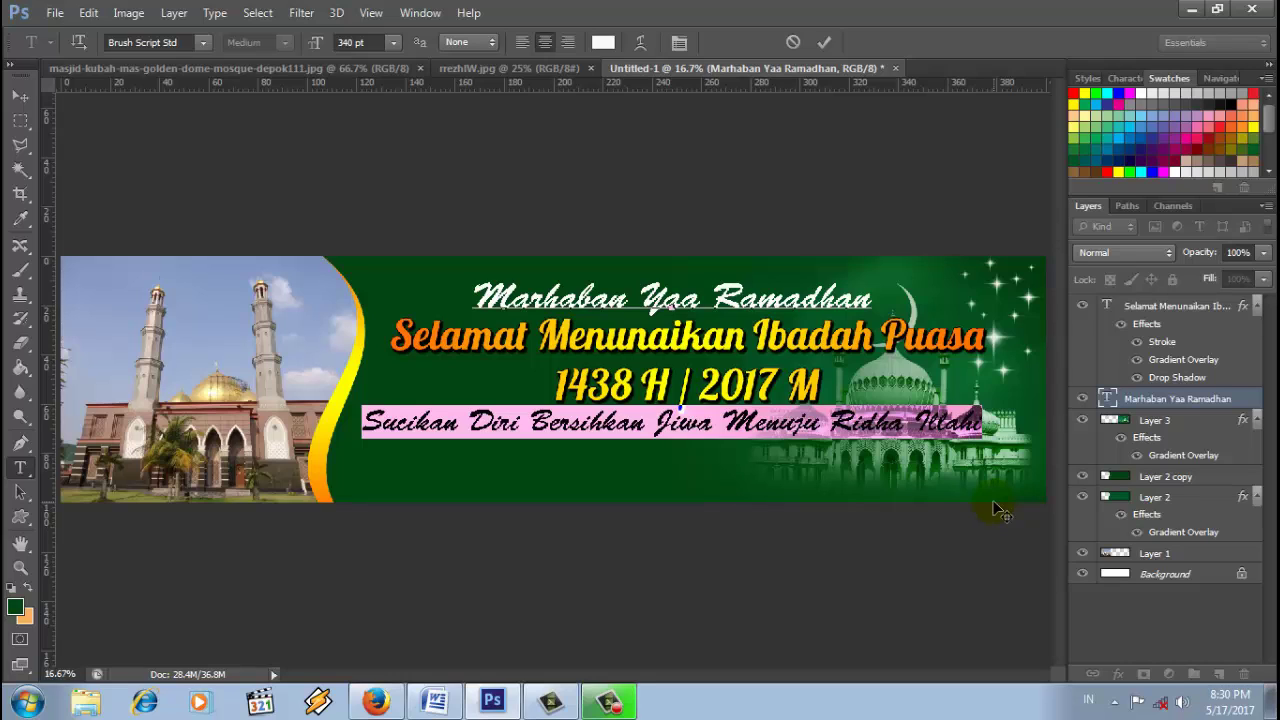
{"action": "left_click", "coordinate": [825, 42]}
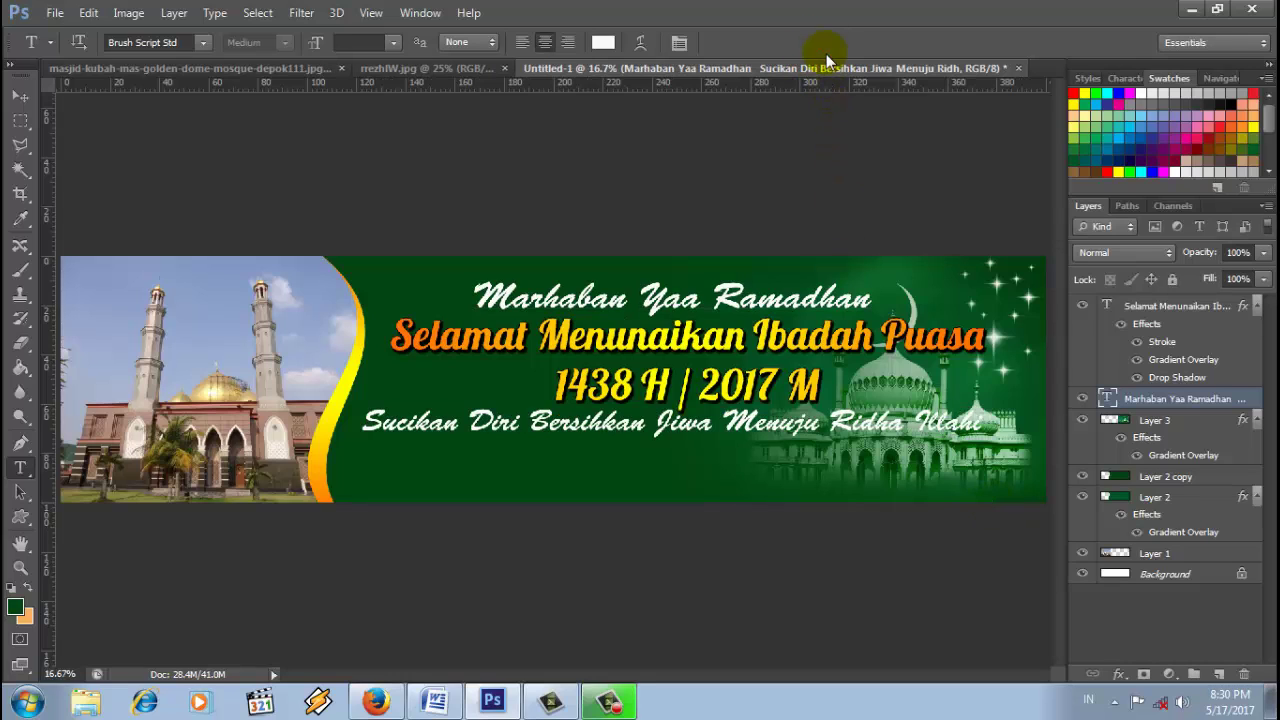
Step: Nudge the heading and tagline text layer slightly to the right and commit the text
{"action": "left_click", "coordinate": [980, 420]}
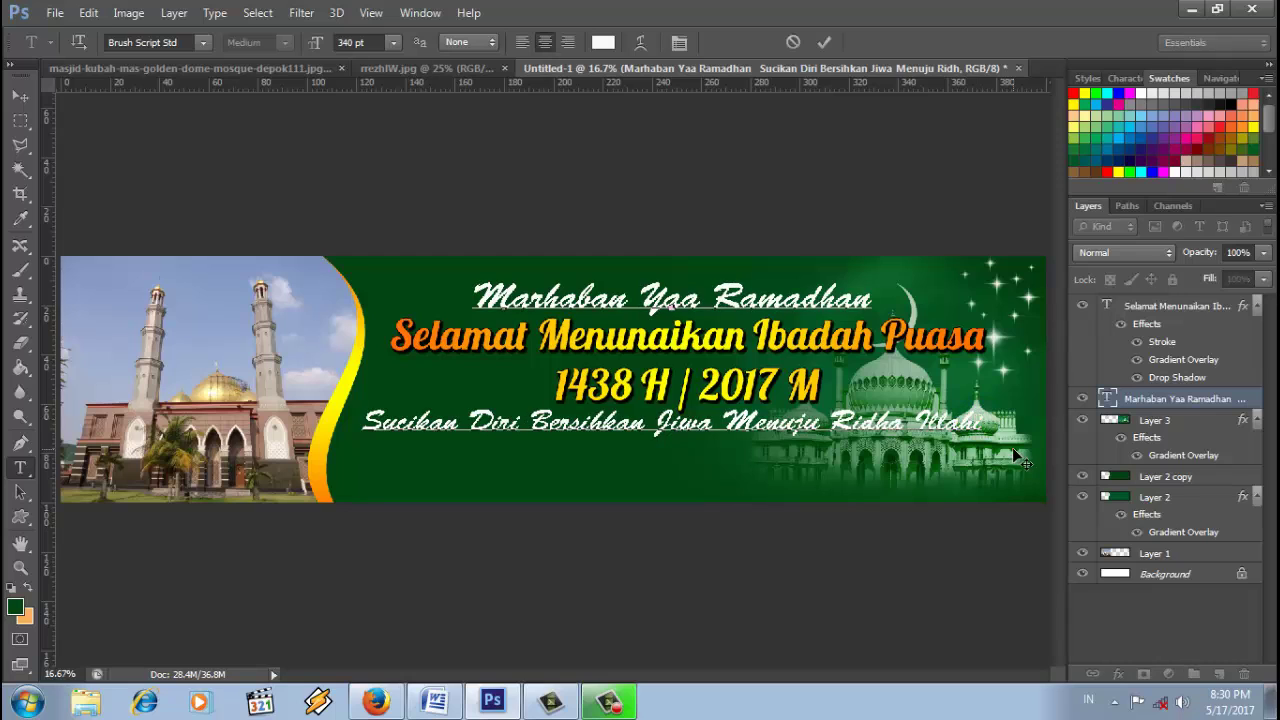
{"action": "left_click_drag", "start_coordinate": [1012, 447], "coordinate": [1014, 447]}
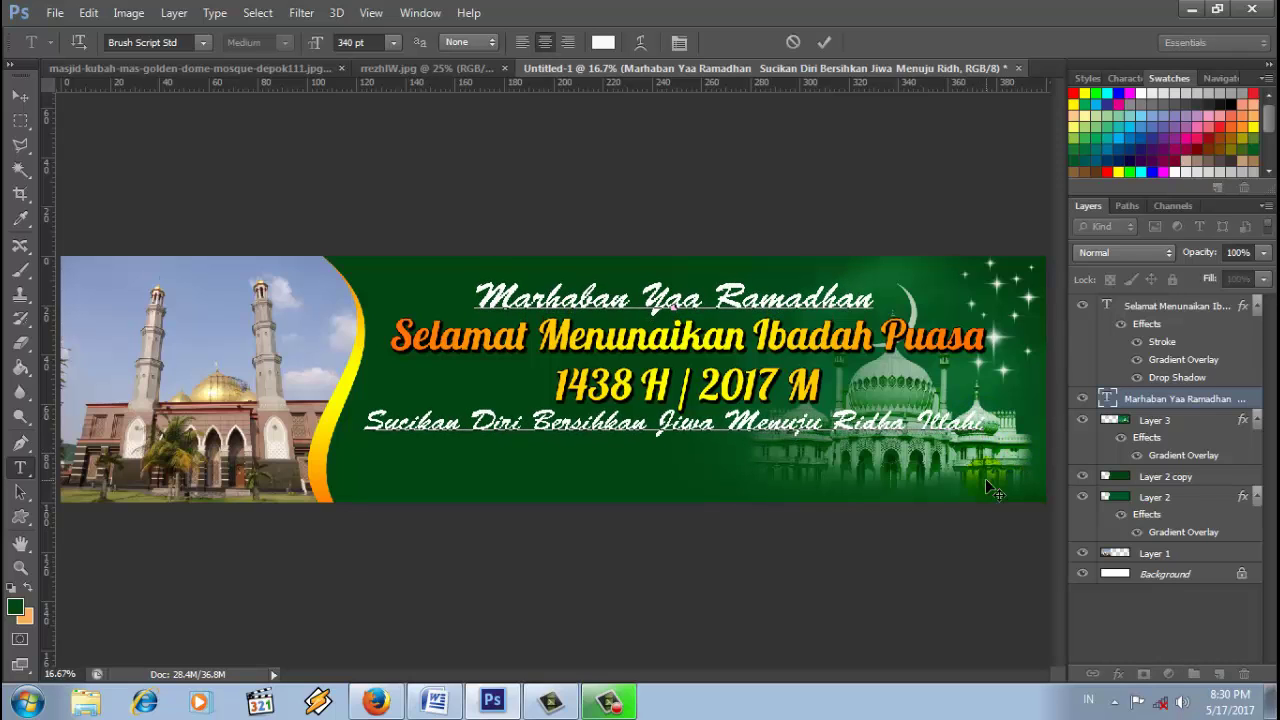
{"action": "left_click", "coordinate": [834, 46]}
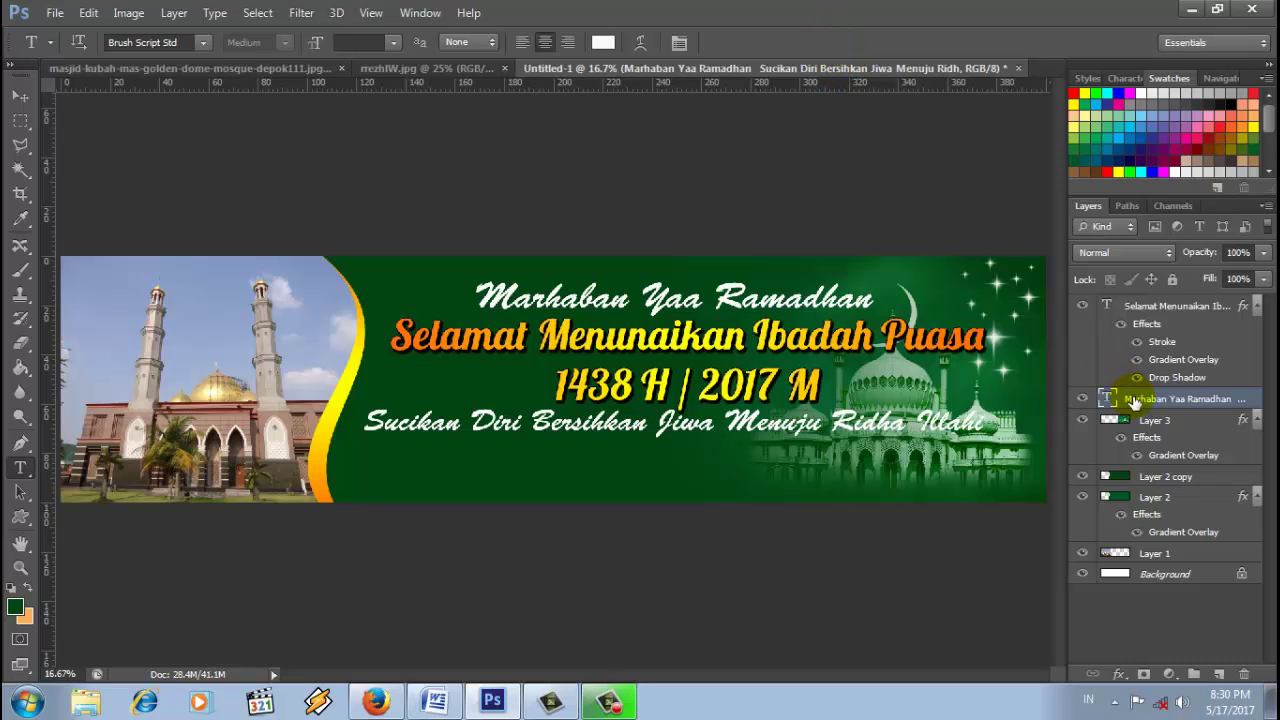
Step: Add a drop shadow to the "Marhaban Yaa Ramadhan" text layer with Normal blend mode and 100% opacity
{"action": "right_click", "coordinate": [1177, 398]}
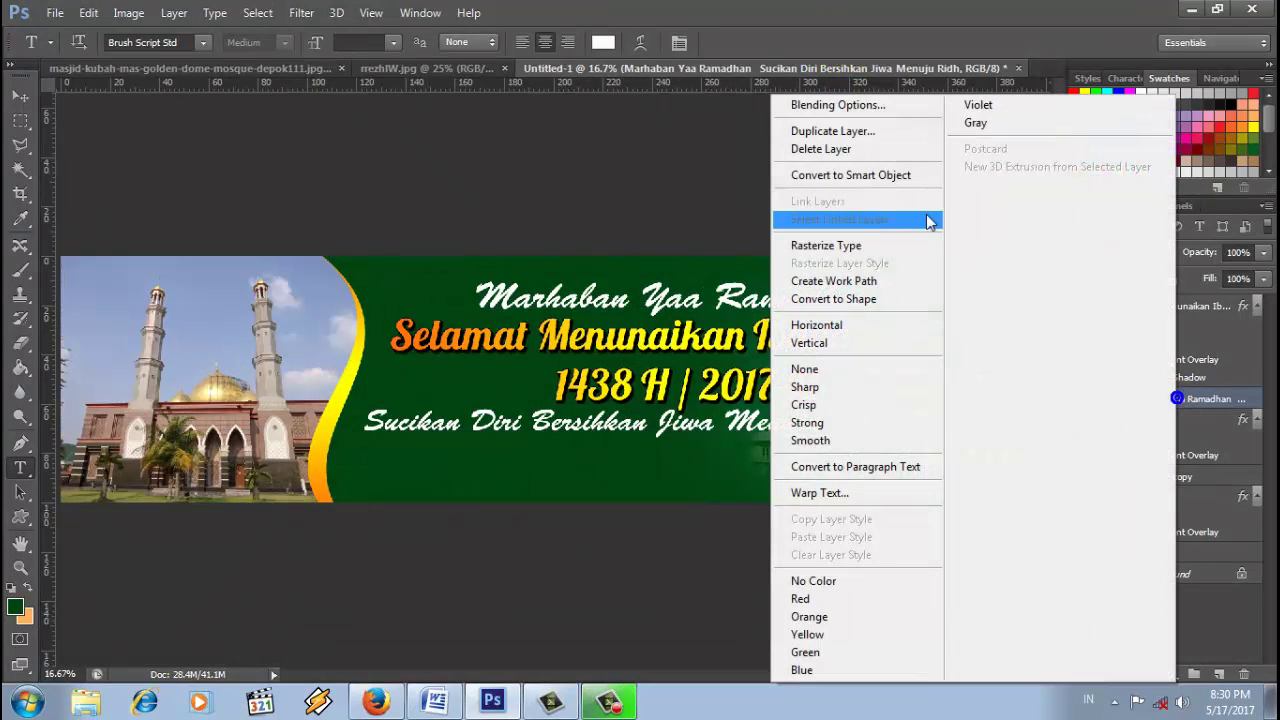
{"action": "left_click", "coordinate": [868, 105]}
{"action": "left_click_drag", "start_coordinate": [879, 350], "coordinate": [1072, 91]}
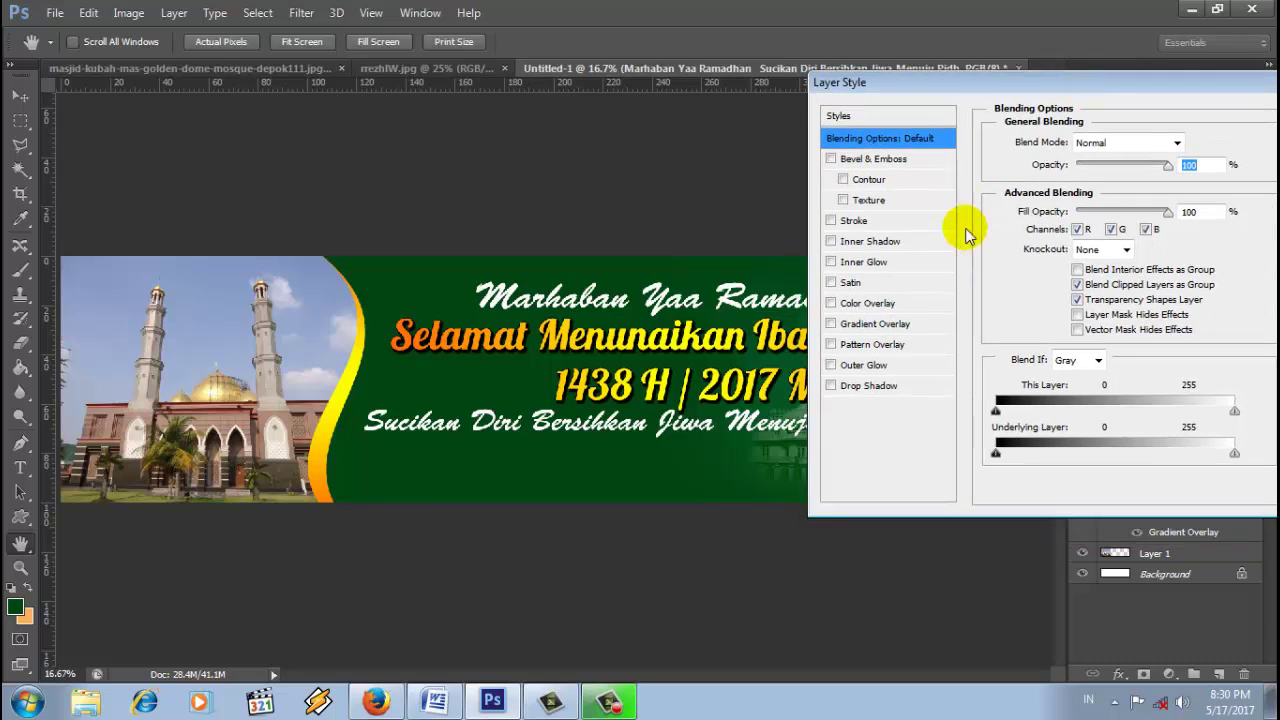
{"action": "left_click", "coordinate": [868, 388]}
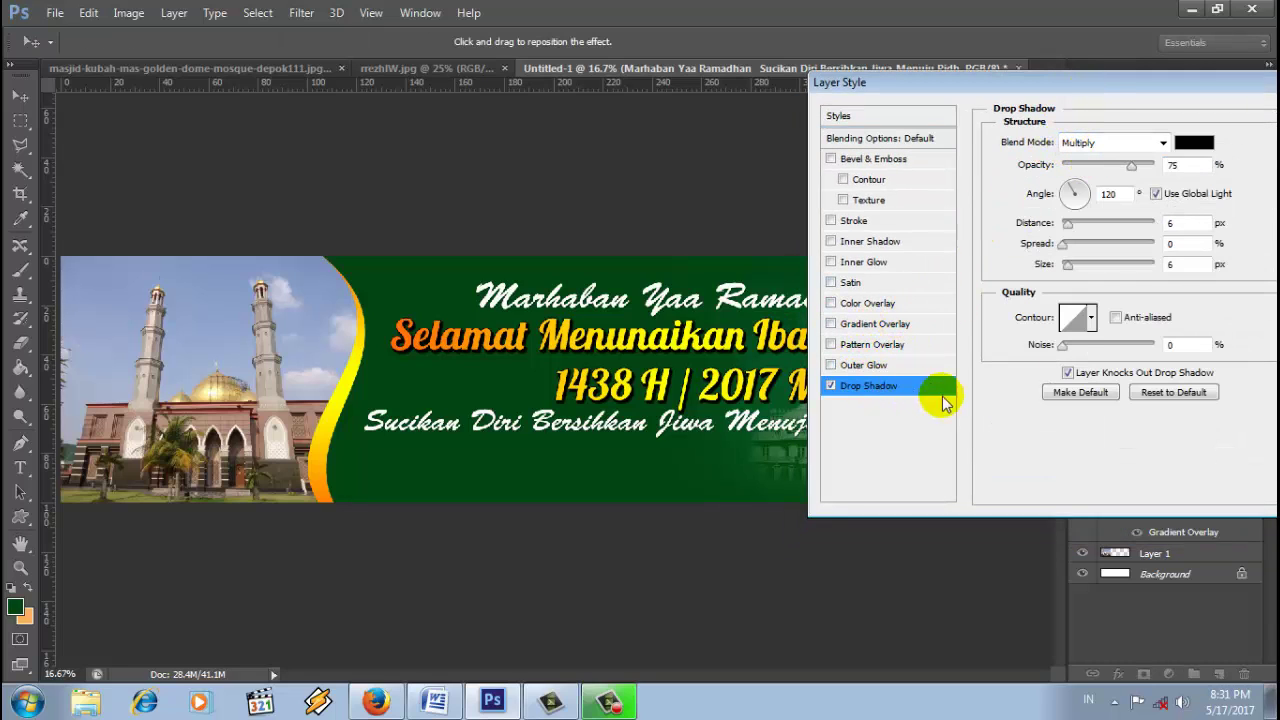
{"action": "left_click", "coordinate": [1162, 147]}
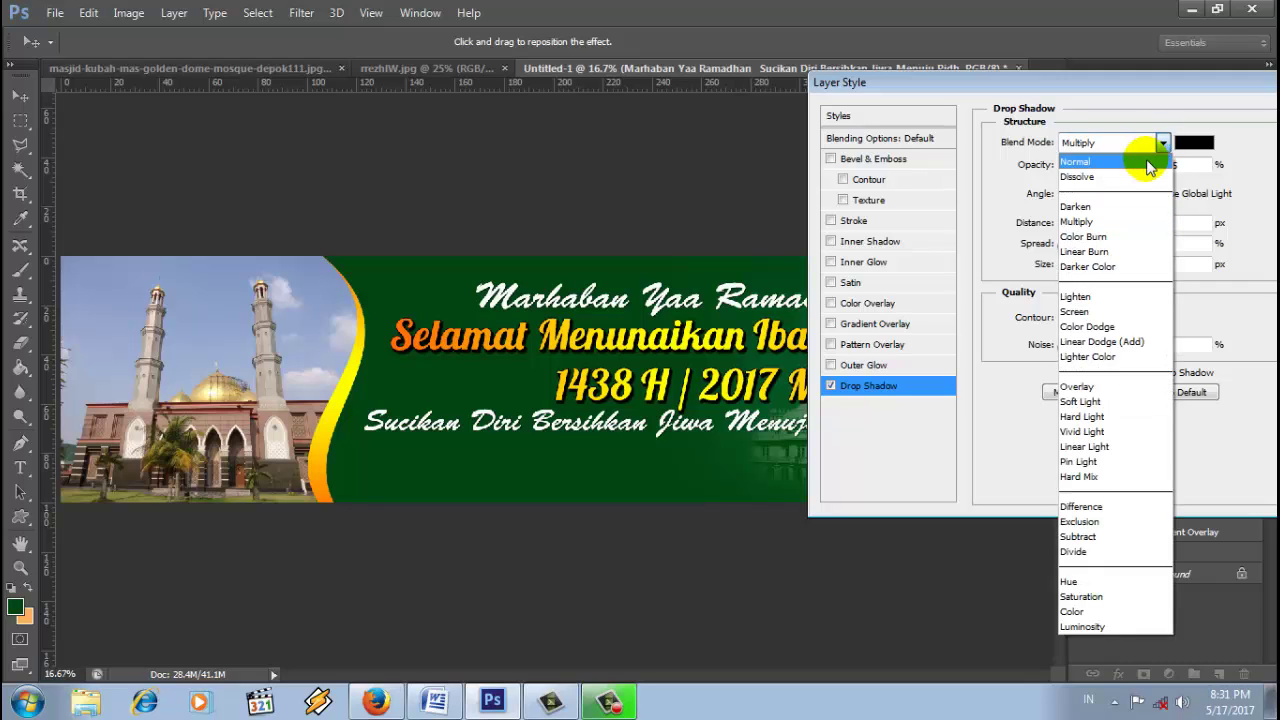
{"action": "left_click", "coordinate": [1143, 160]}
{"action": "left_click_drag", "start_coordinate": [1143, 163], "coordinate": [1165, 203]}
Step: Set the heading layer's drop shadow to 50% spread, 20 px distance and 10 px size
{"action": "double_click", "coordinate": [1178, 244]}
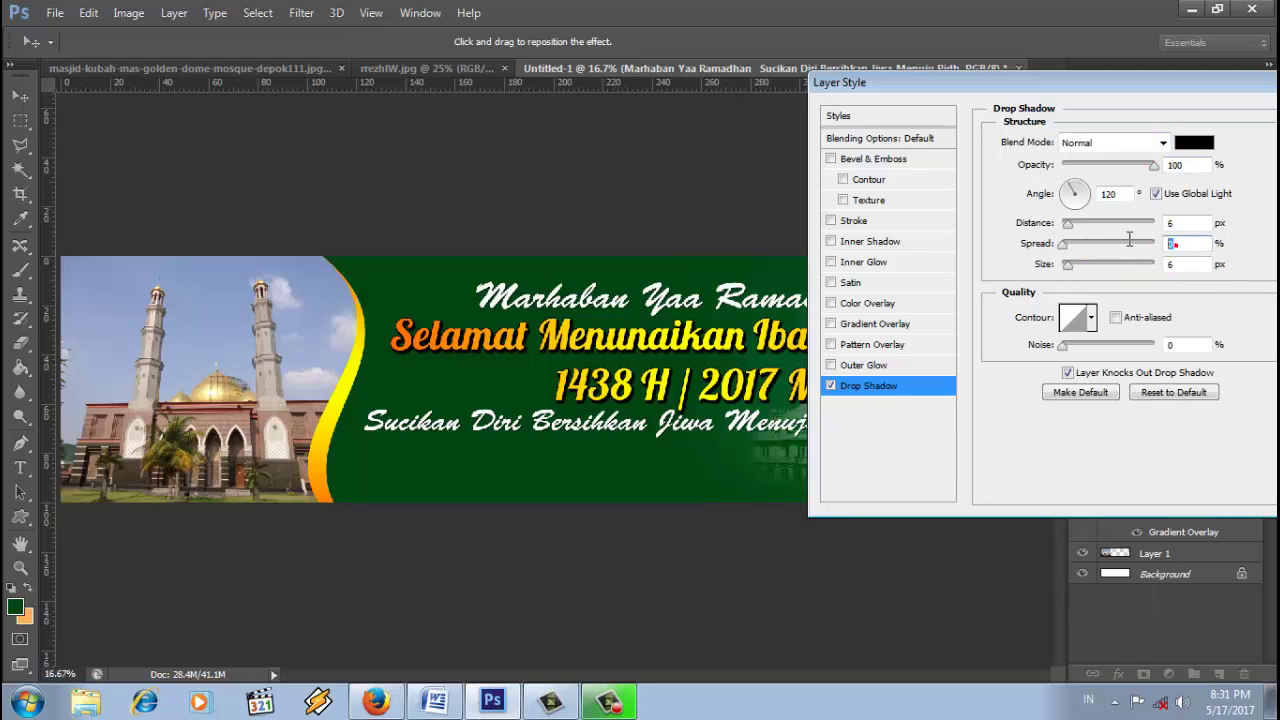
{"action": "type", "text": "50"}
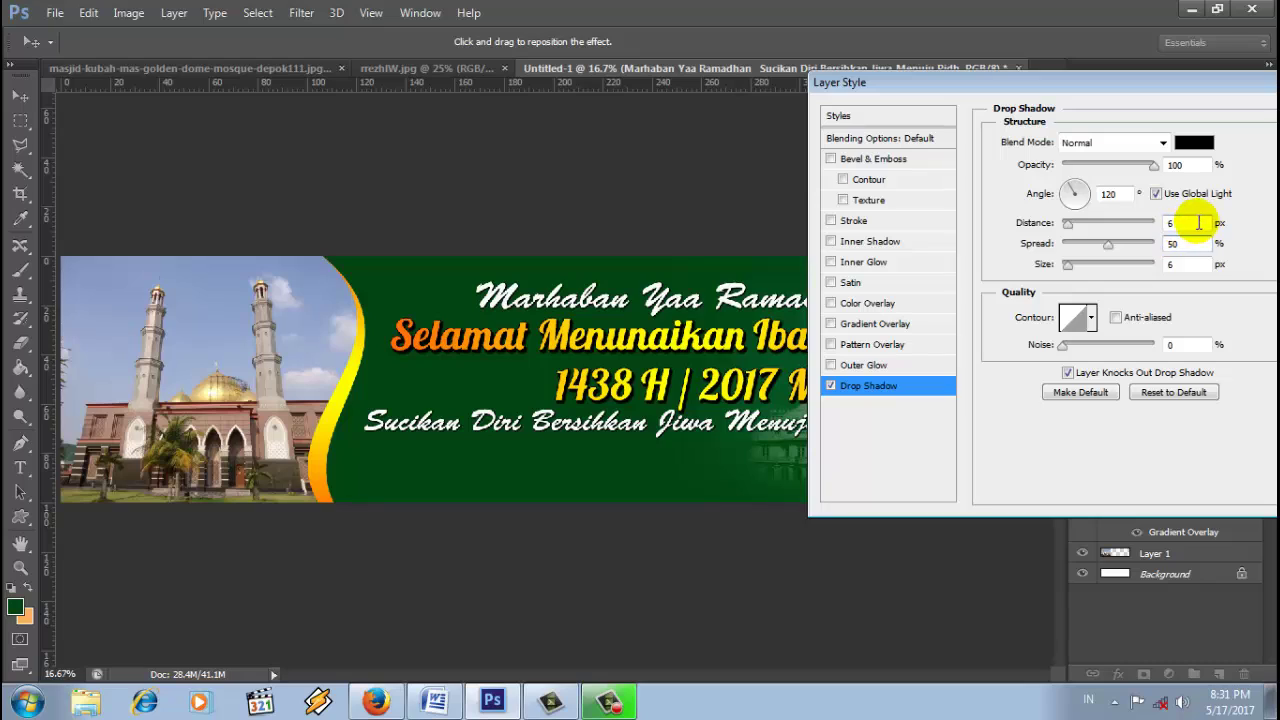
{"action": "double_click", "coordinate": [1190, 222]}
{"action": "type", "text": "2"}
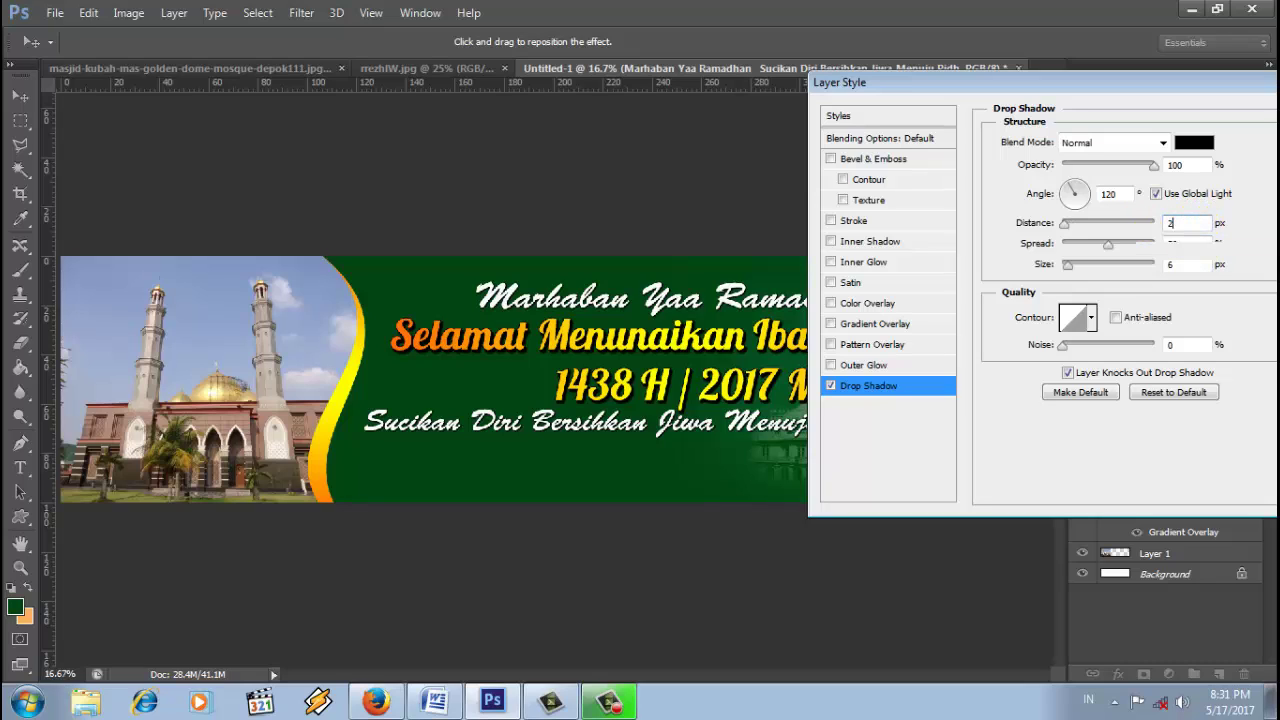
{"action": "type", "text": "0"}
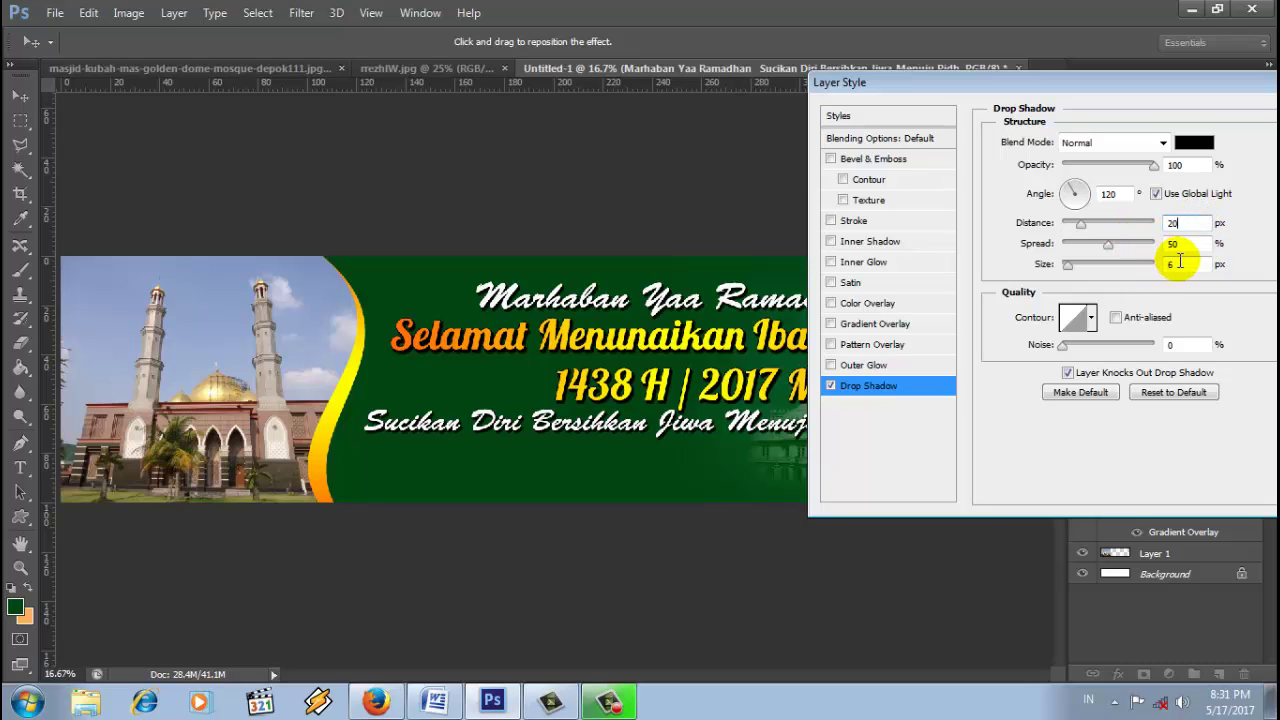
{"action": "double_click", "coordinate": [1172, 264]}
{"action": "type", "text": "10"}
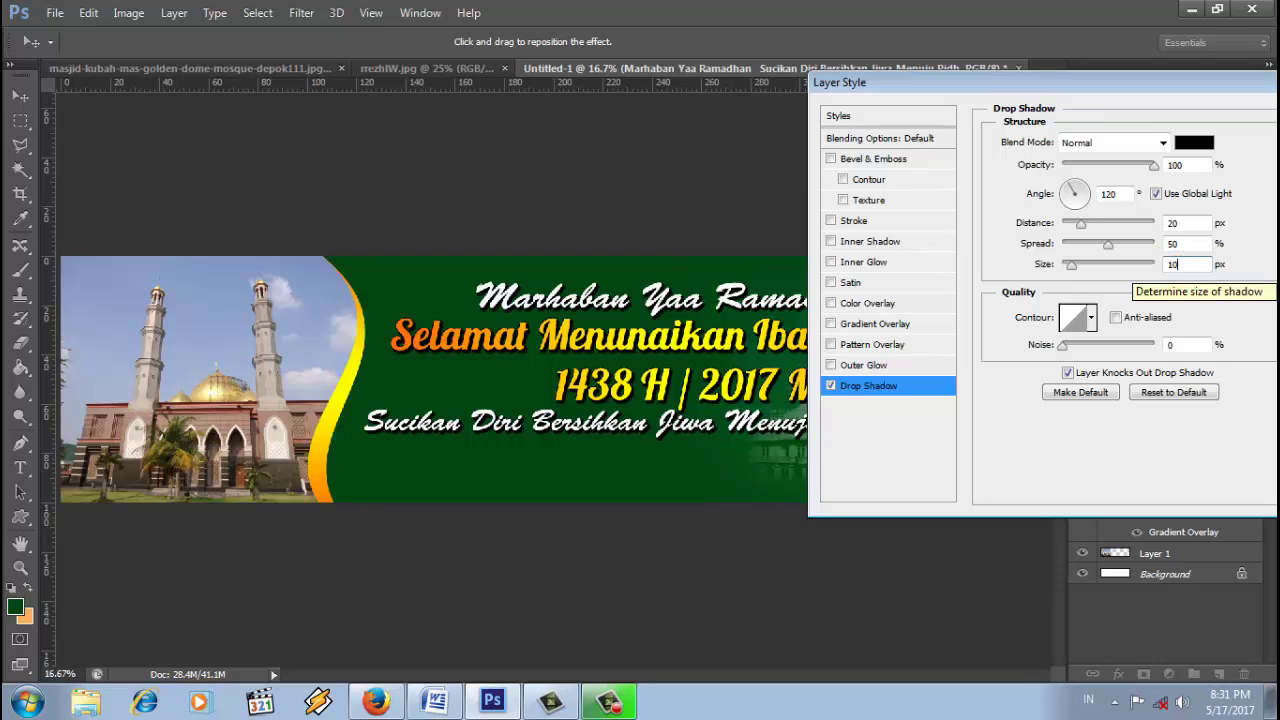
Step: Add a black outside stroke to the heading and tagline text and apply the layer style
{"action": "left_click", "coordinate": [885, 221]}
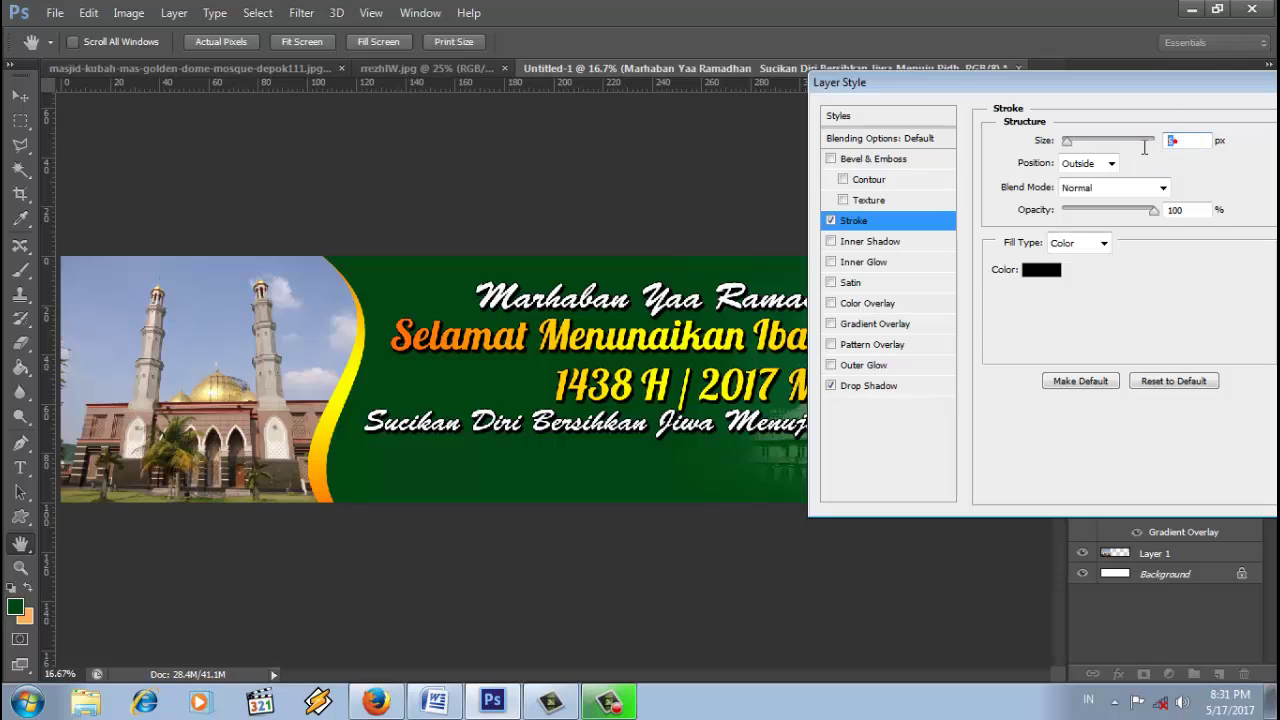
{"action": "left_click_drag", "start_coordinate": [1180, 83], "coordinate": [787, 372]}
{"action": "left_click", "coordinate": [948, 404]}
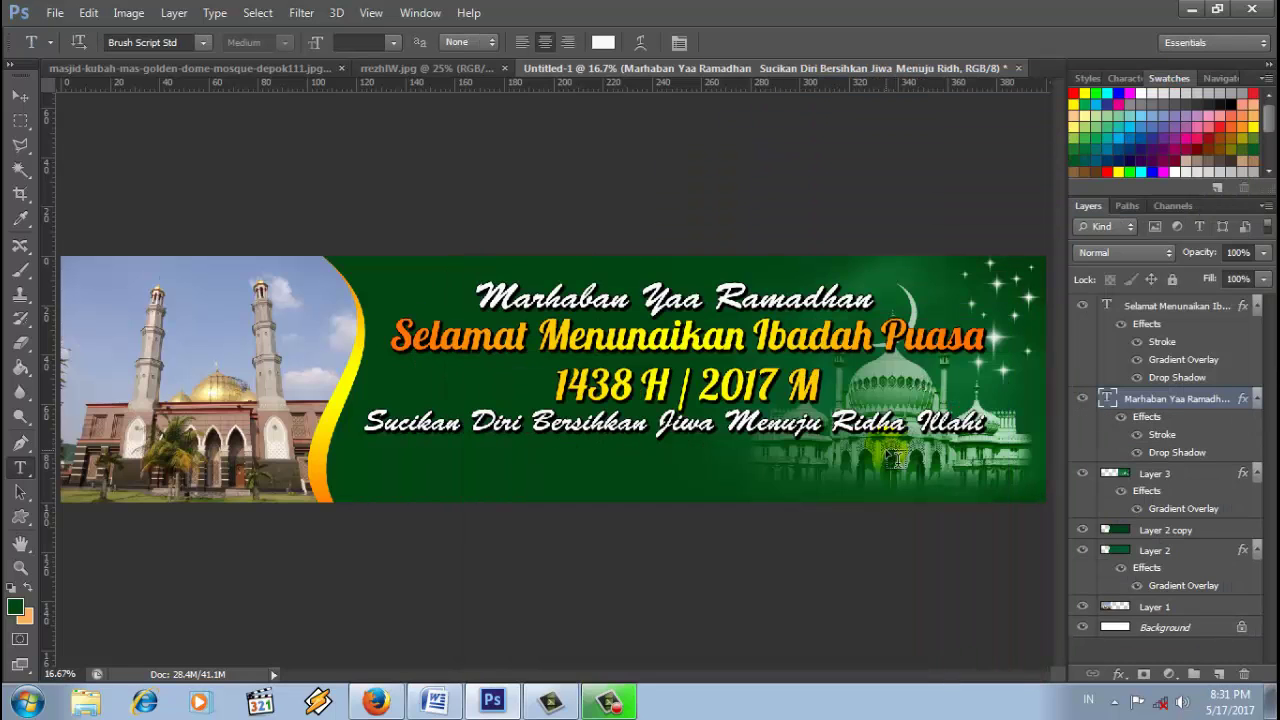
Step: Set the leading of all the heading and tagline text to 498 pt and commit the text
{"action": "left_click", "coordinate": [984, 420]}
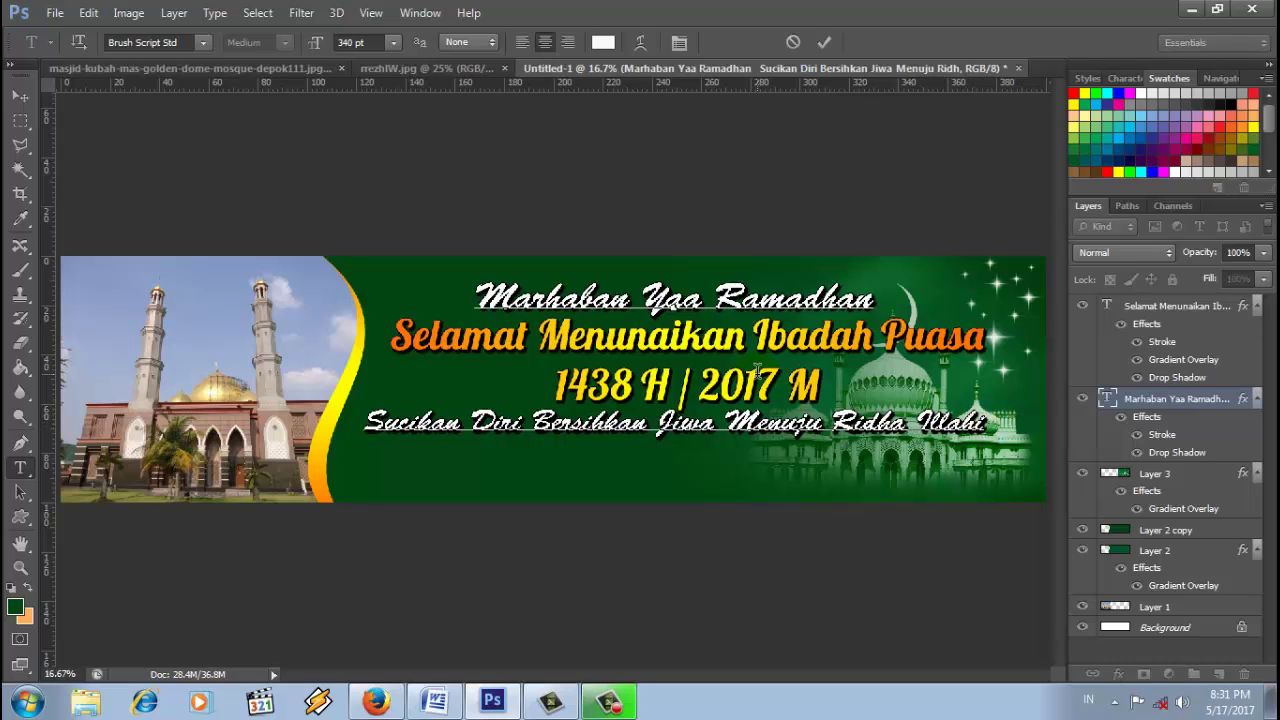
{"action": "key", "text": "ctrl+a"}
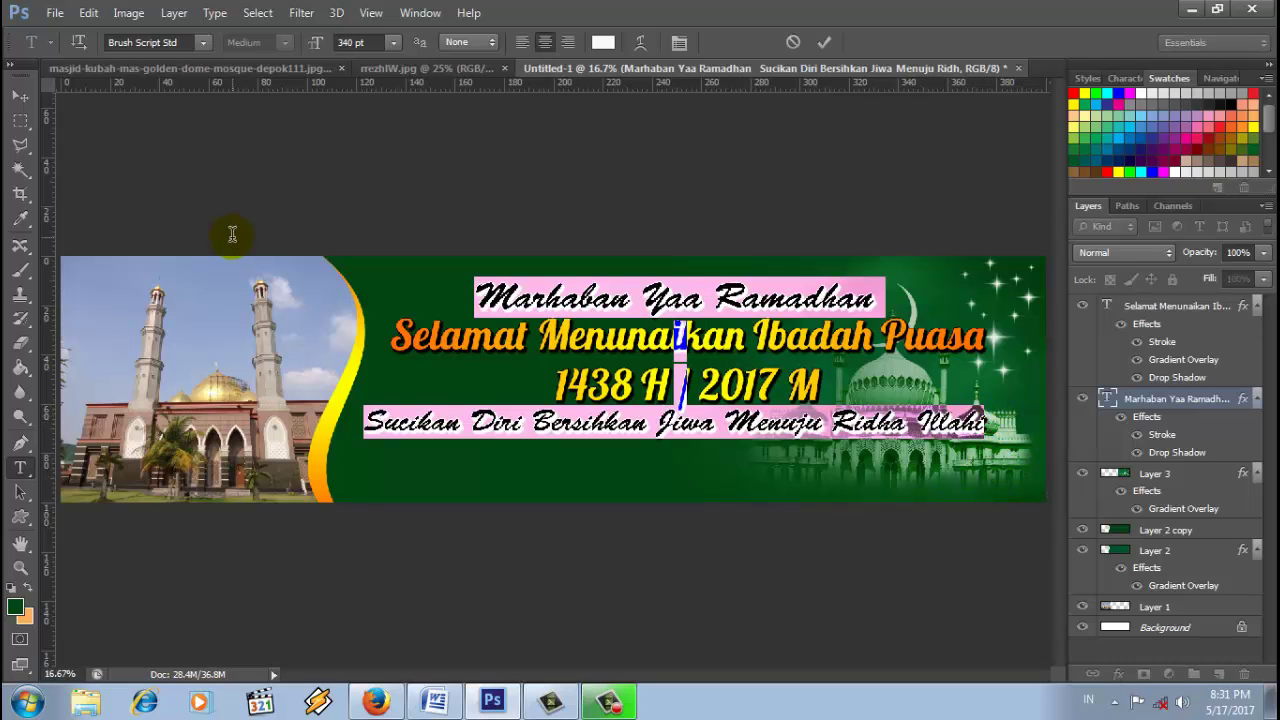
{"action": "left_click", "coordinate": [1124, 78]}
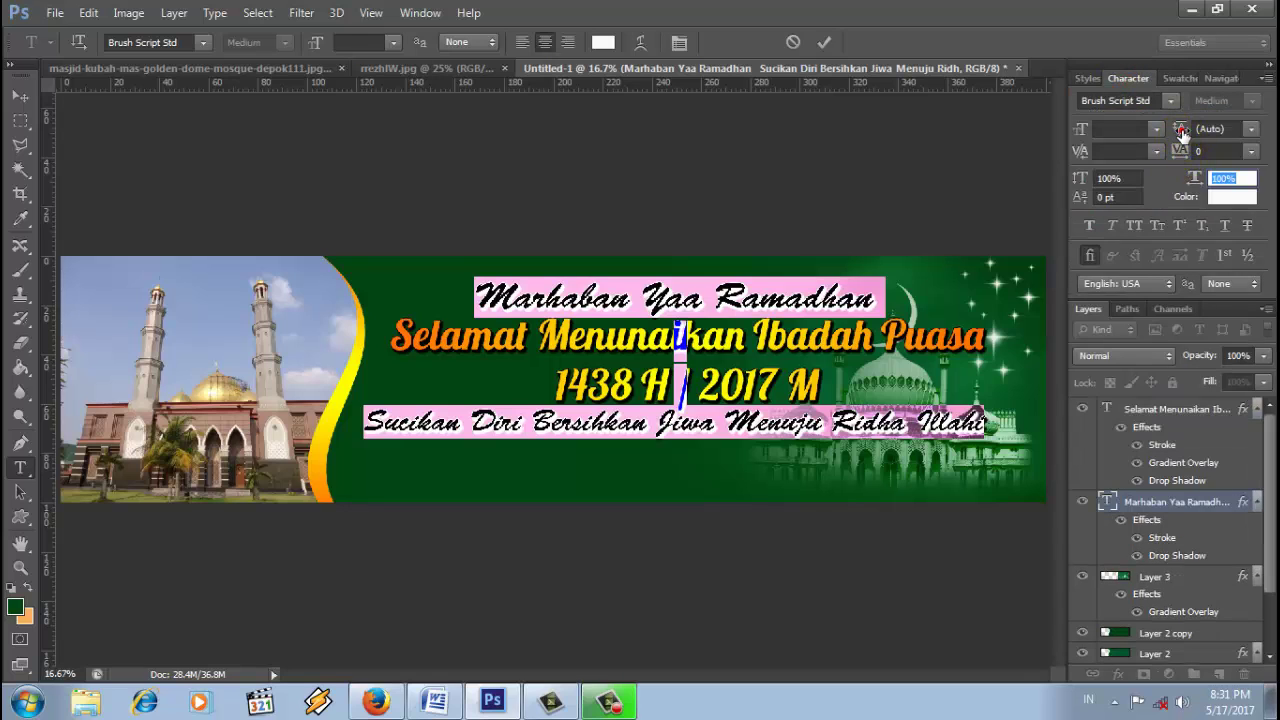
{"action": "left_click_drag", "start_coordinate": [1182, 131], "coordinate": [1262, 133]}
{"action": "key", "text": "Tab"}
{"action": "mouse_move", "coordinate": [1181, 134]}
{"action": "left_mouse_down"}
{"action": "mouse_move", "coordinate": [1248, 153]}
{"action": "mouse_move", "coordinate": [1176, 132]}
{"action": "mouse_move", "coordinate": [1205, 140]}
{"action": "left_mouse_up"}
{"action": "key", "text": "Tab"}
{"action": "key", "text": "Tab"}
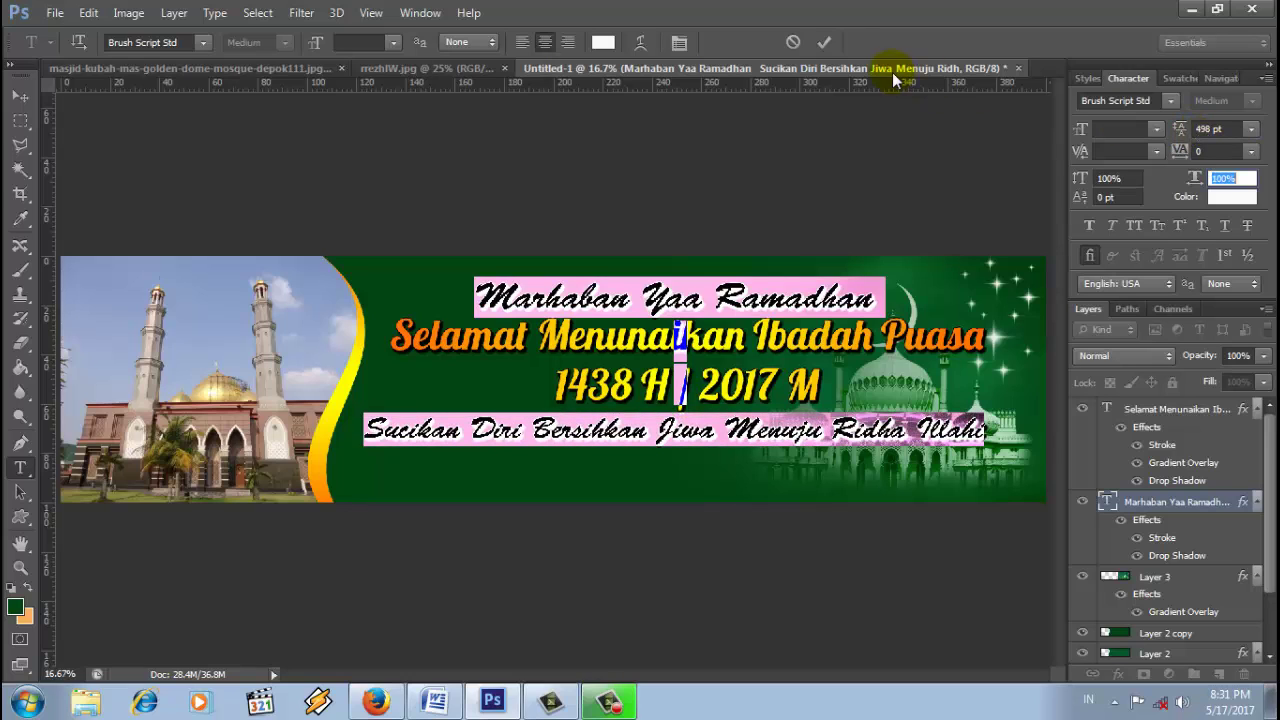
{"action": "left_click", "coordinate": [823, 44]}
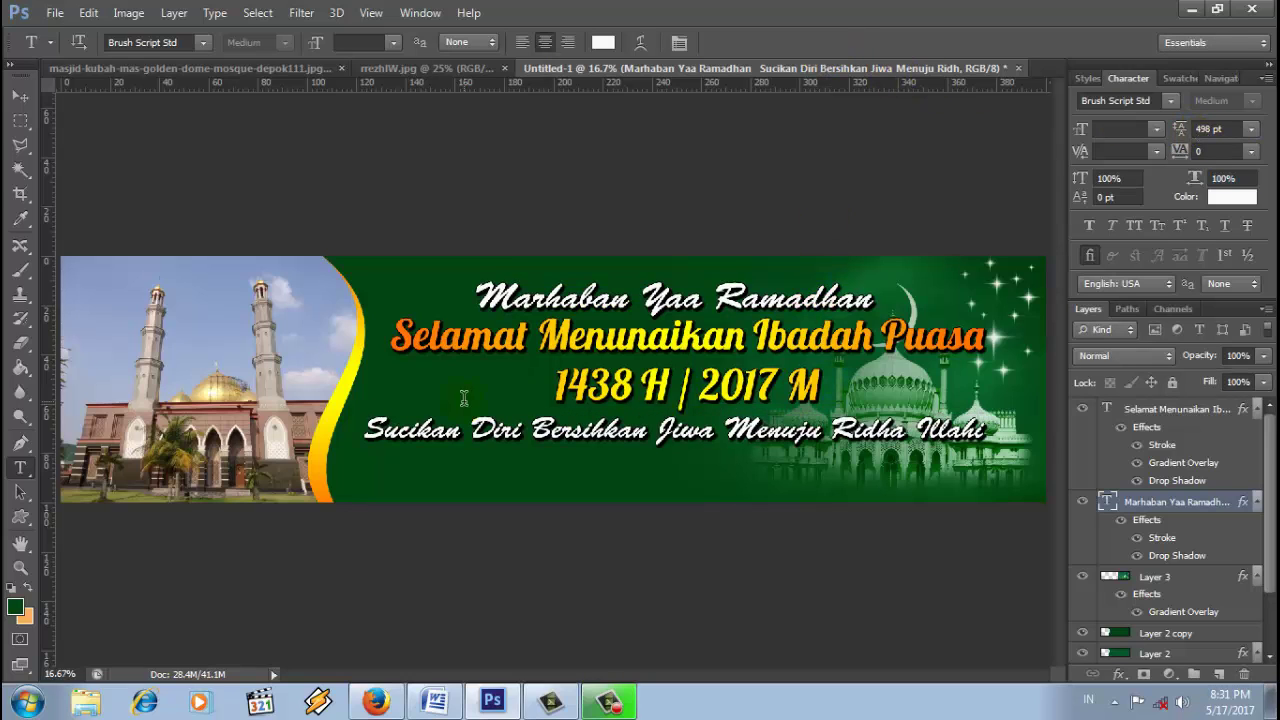
Step: Enclose the "Sucikan Diri..." tagline in quotation marks, shift the text layer slightly up and right, and commit the text
{"action": "left_click", "coordinate": [368, 432]}
{"action": "key", "text": "ctrl+a"}
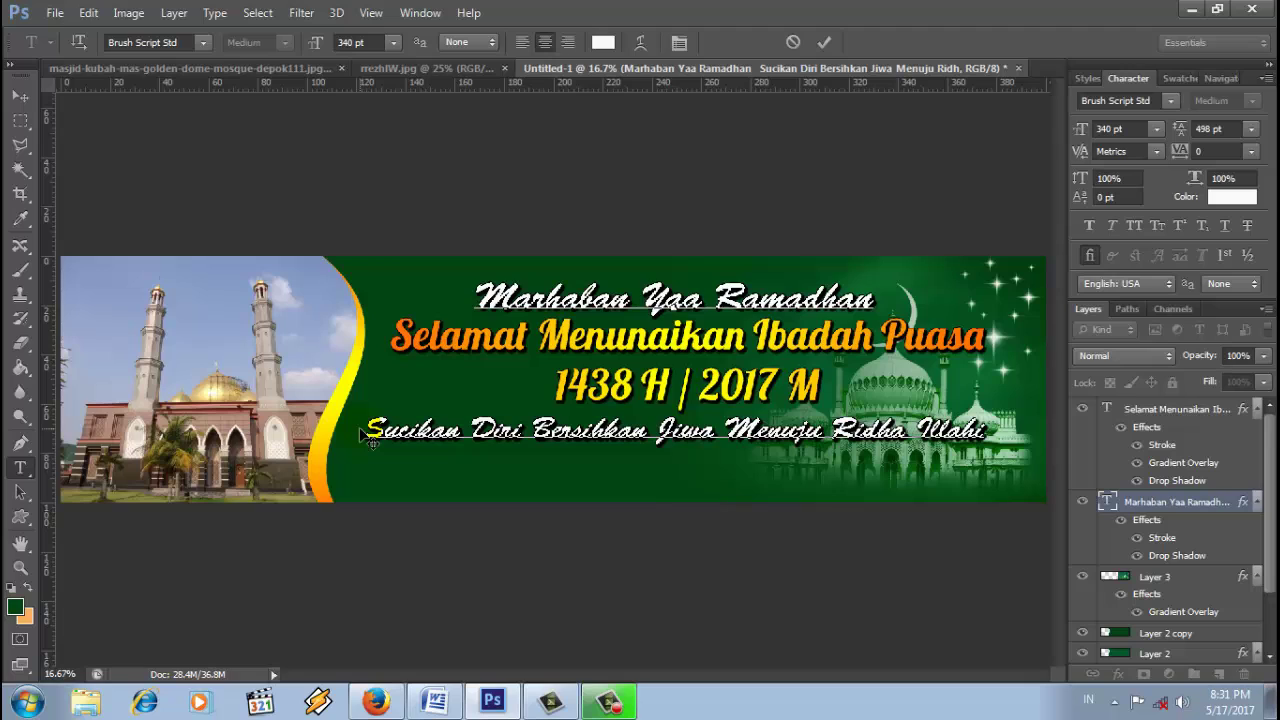
{"action": "type", "text": "\""}
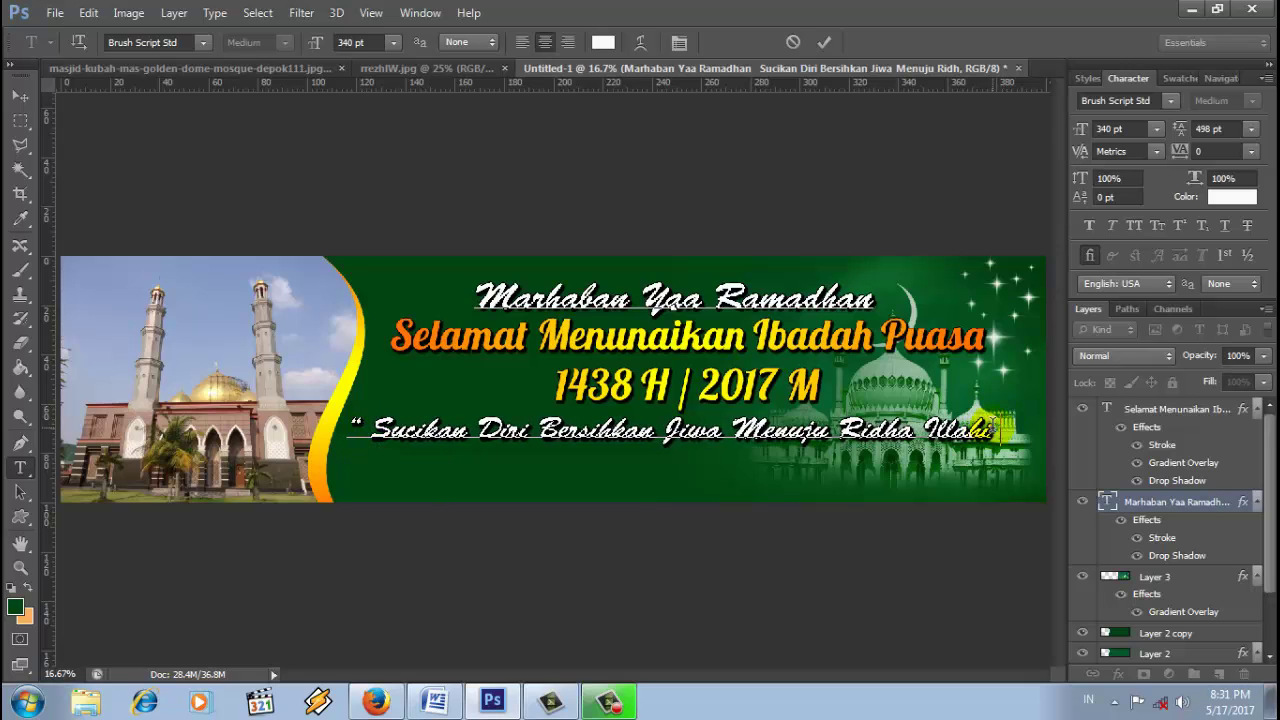
{"action": "left_click", "coordinate": [996, 427]}
{"action": "type", "text": "\""}
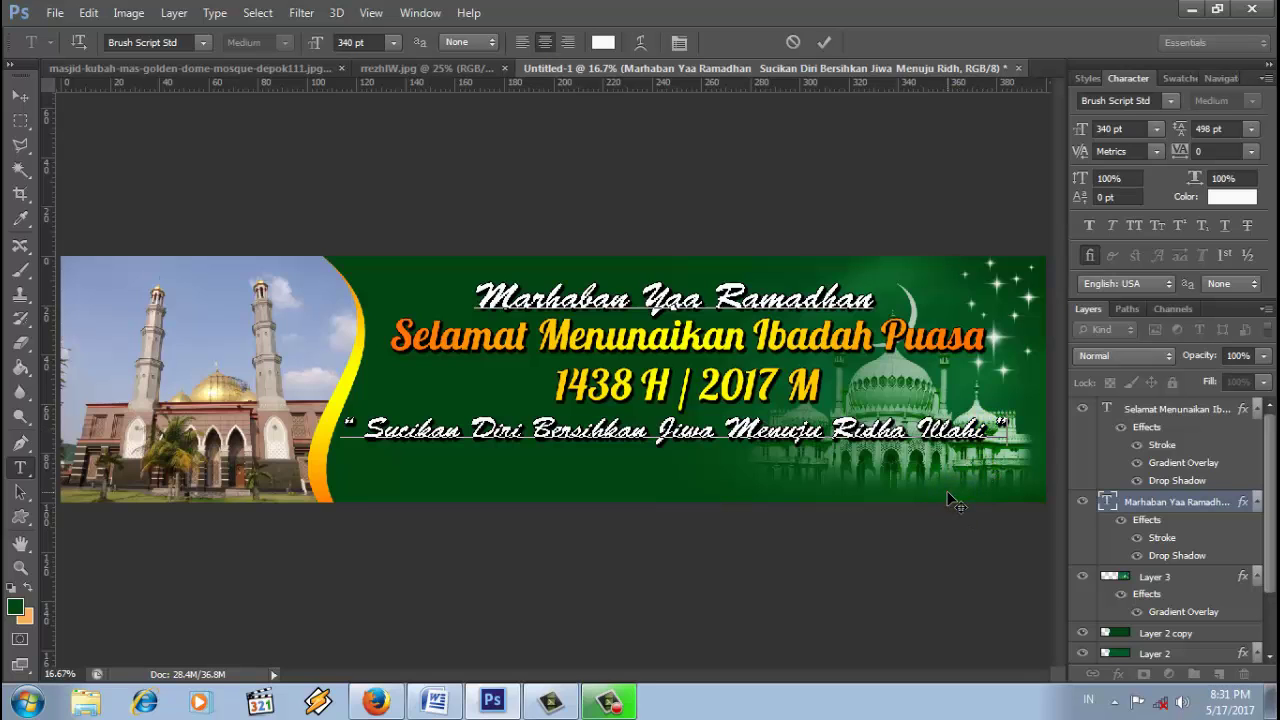
{"action": "left_click_drag", "start_coordinate": [948, 493], "coordinate": [956, 490]}
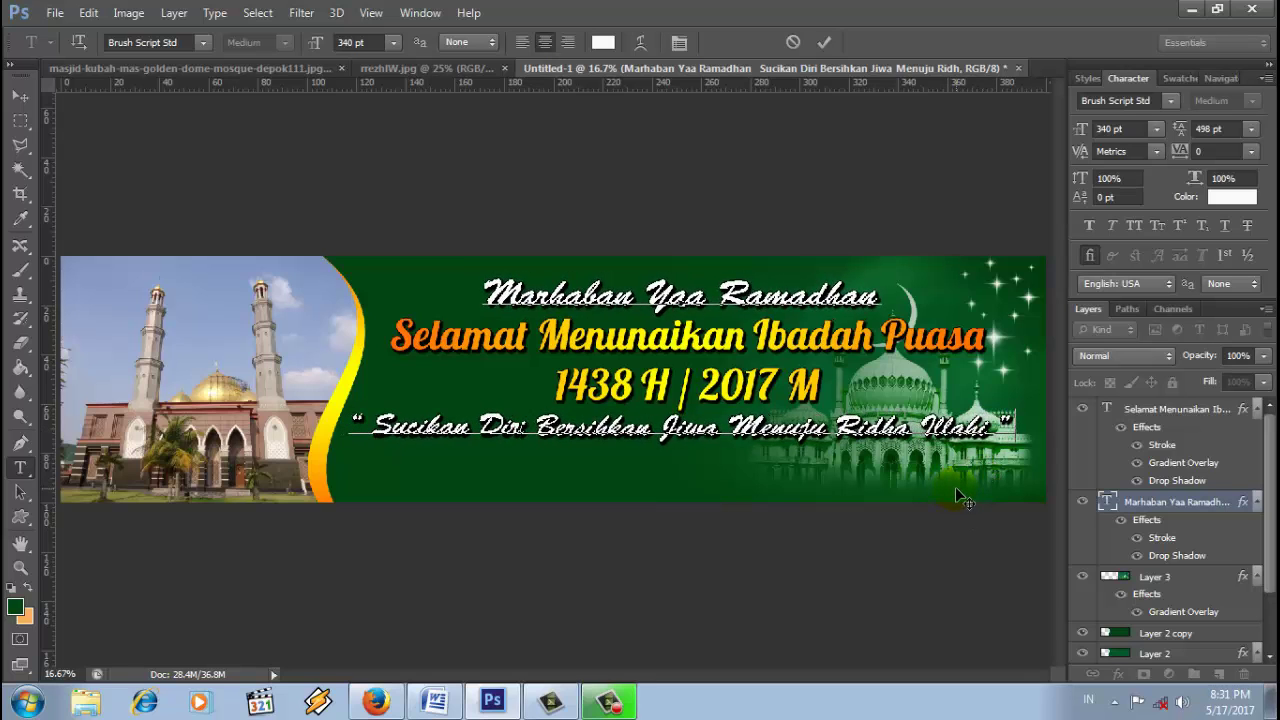
{"action": "left_click", "coordinate": [824, 42]}
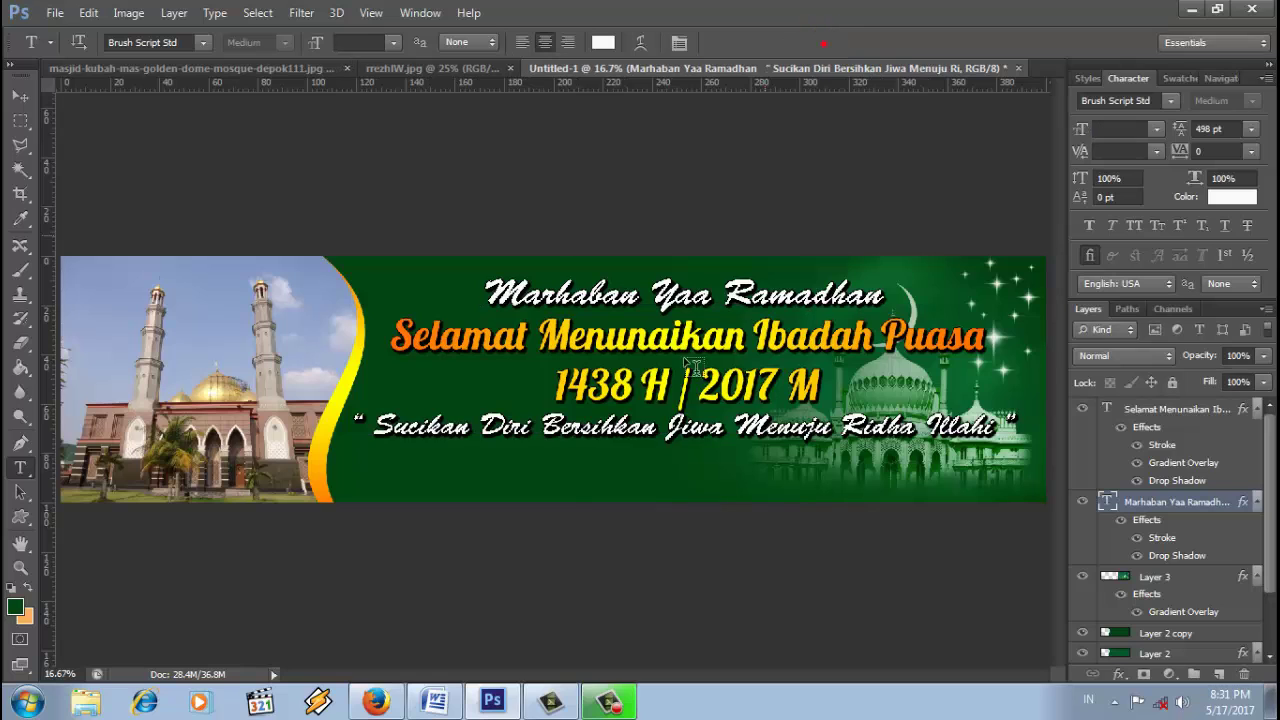
Step: Start a new white text line below the tagline using the Lobster 1.3 font
{"action": "left_click", "coordinate": [556, 462]}
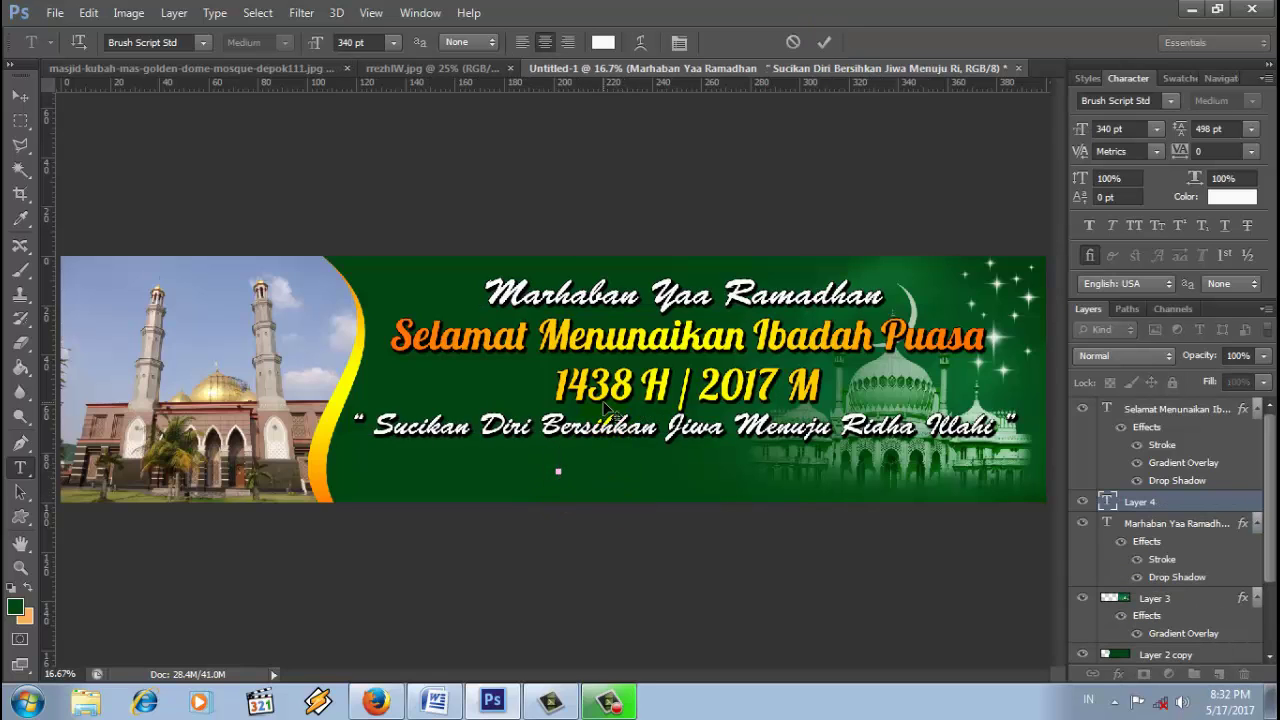
{"action": "left_click", "coordinate": [204, 43]}
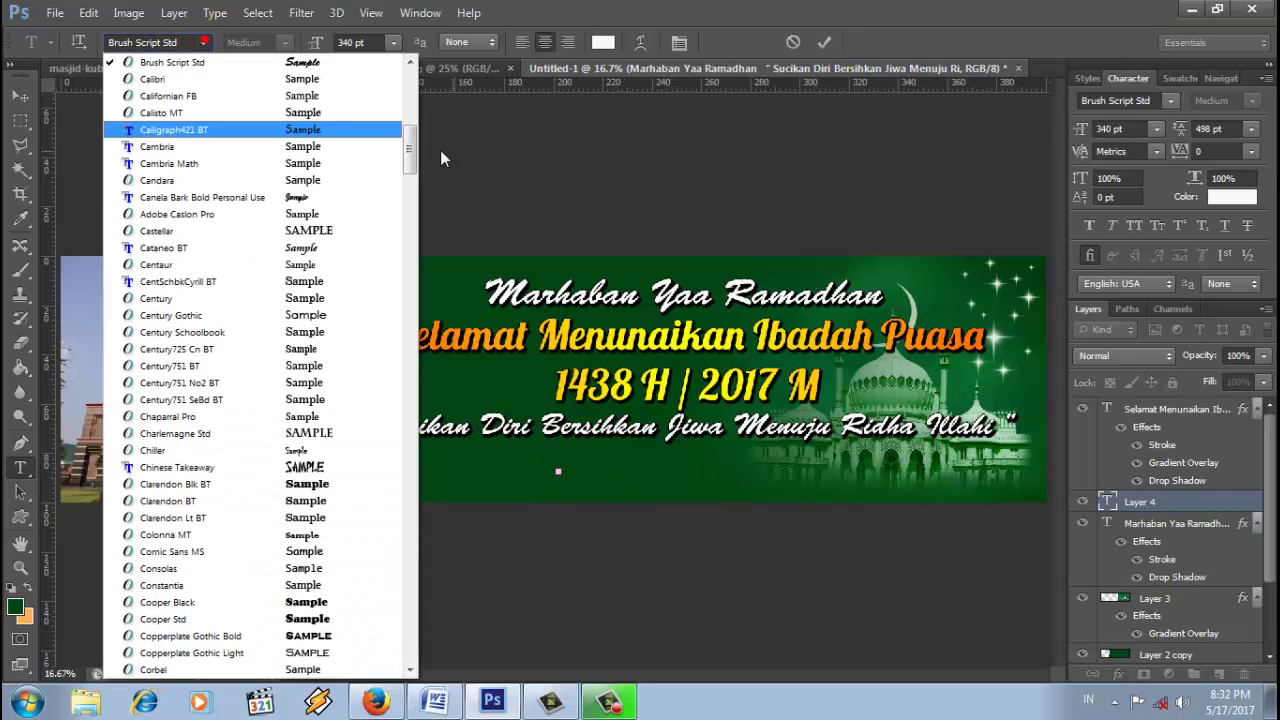
{"action": "left_click_drag", "start_coordinate": [410, 110], "coordinate": [412, 308]}
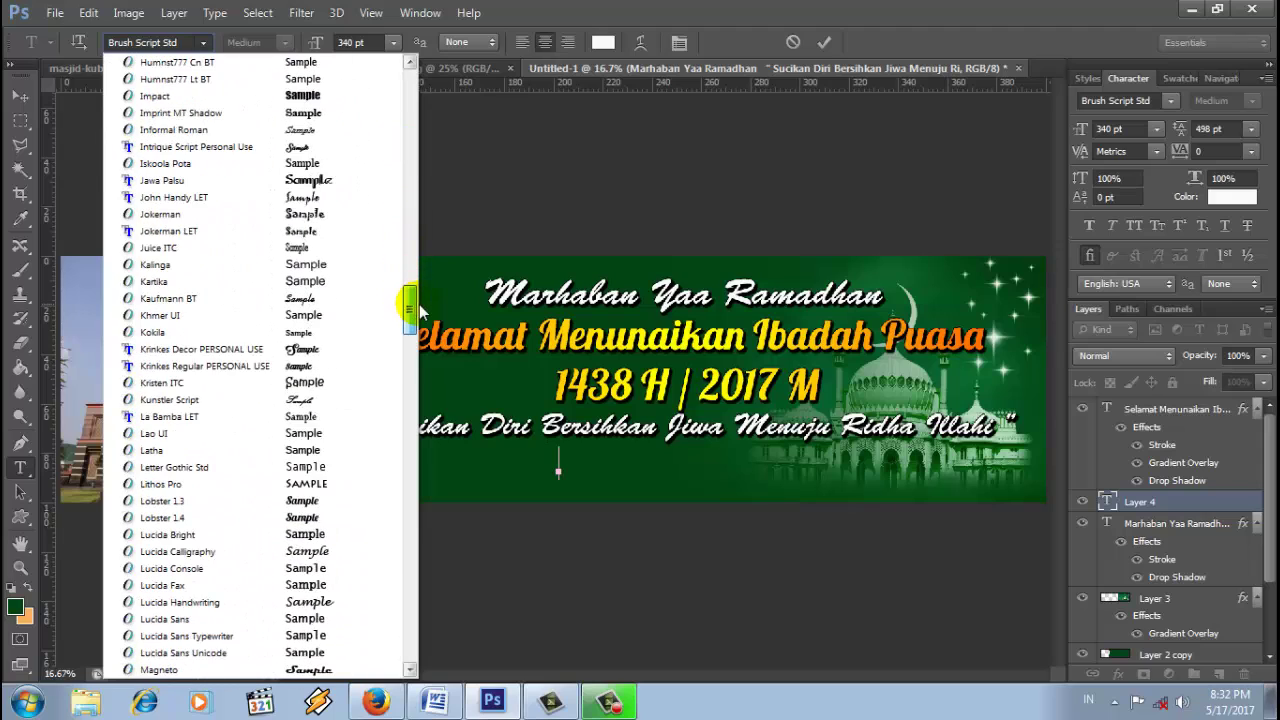
{"action": "left_click", "coordinate": [330, 486]}
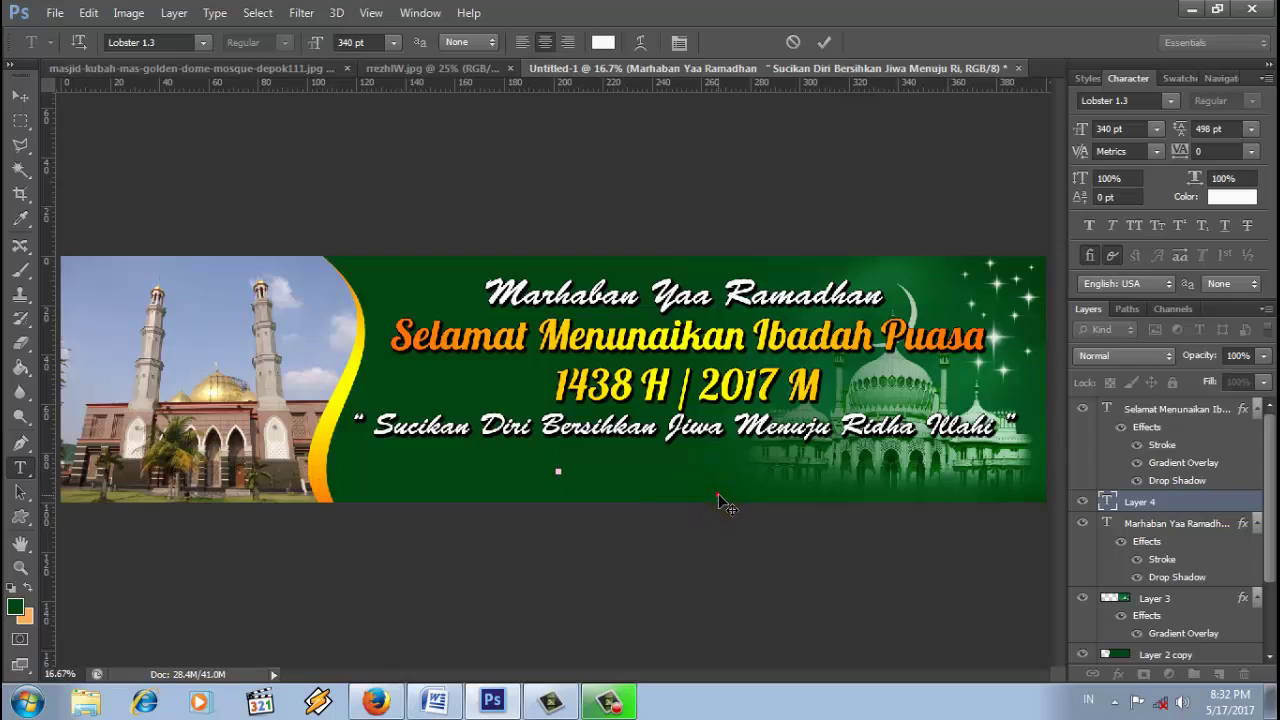
{"action": "left_click", "coordinate": [603, 43]}
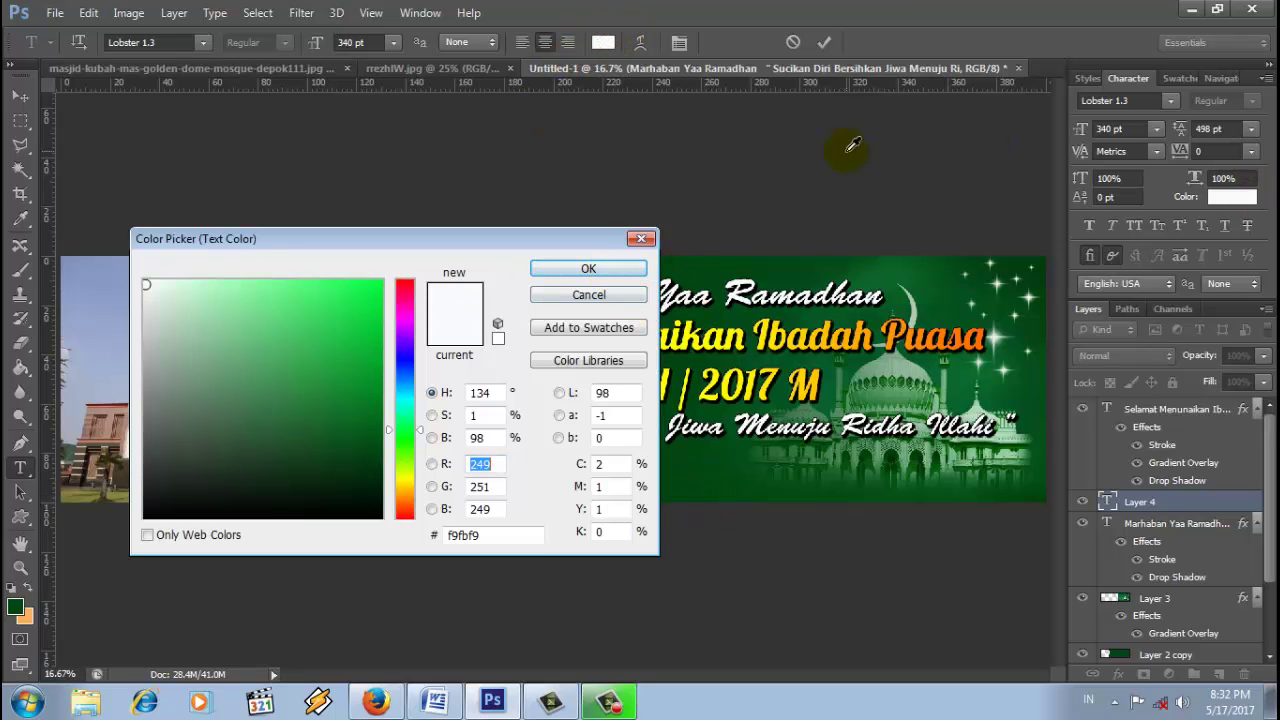
{"action": "left_click", "coordinate": [641, 238]}
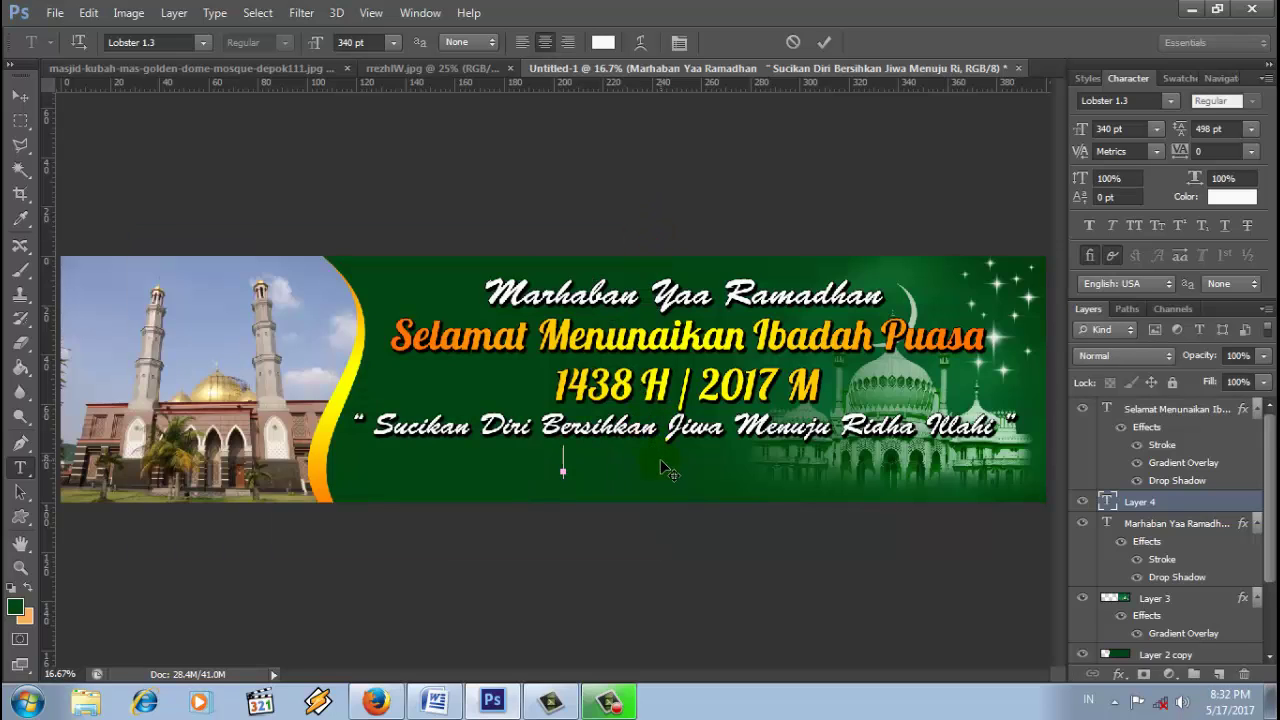
Step: Enter the author's name followed by "Photoshop Cs 6" and move the line to the centre beneath the tagline
{"action": "type", "text": "ryadi"}
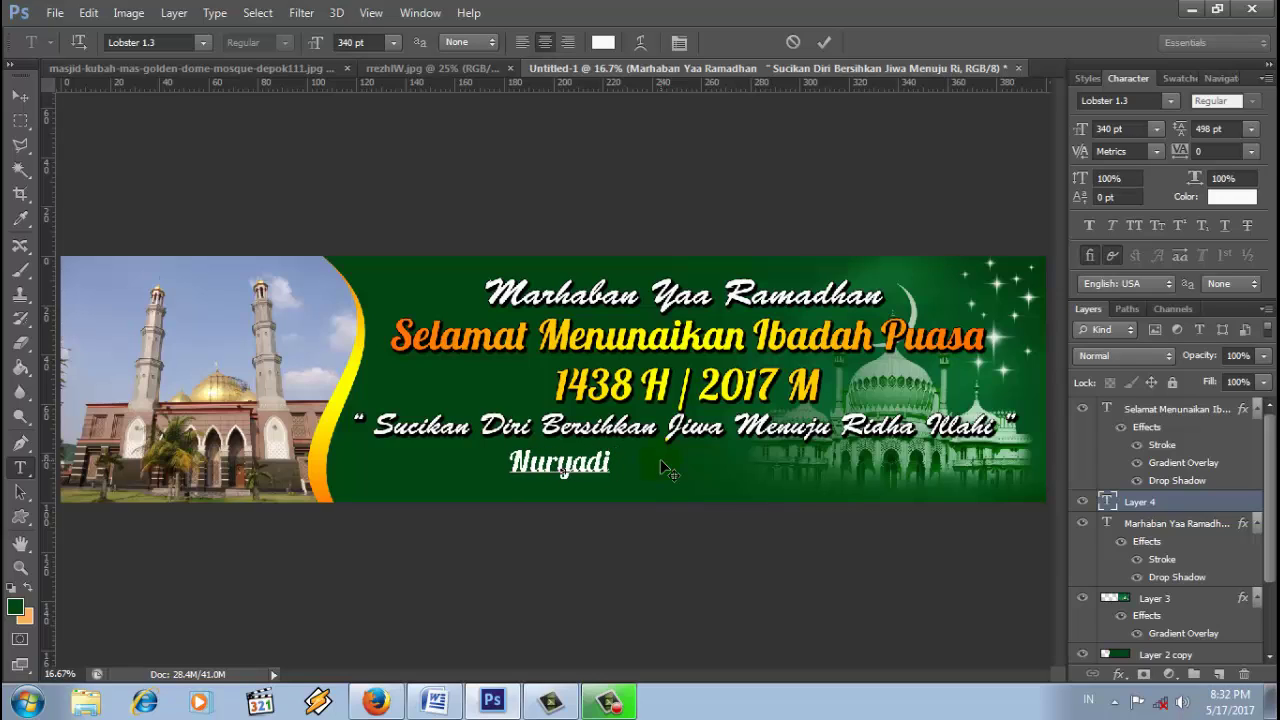
{"action": "type", "text": " Photos"}
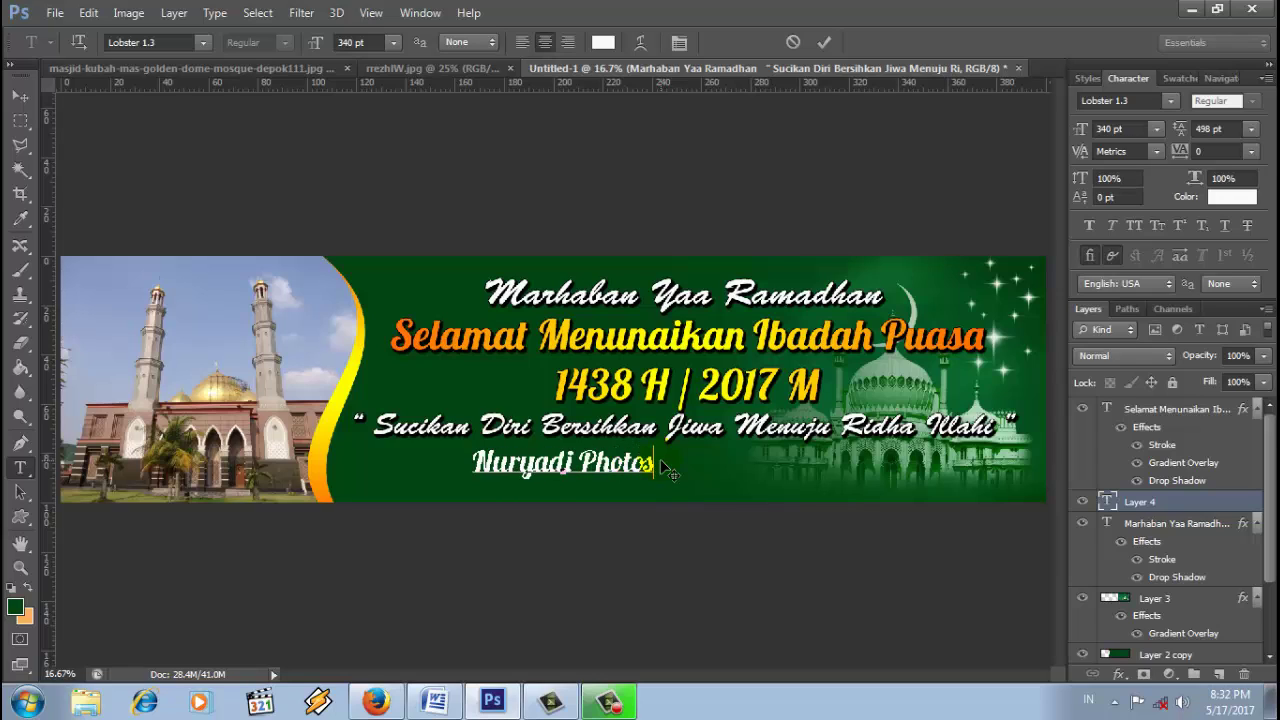
{"action": "type", "text": "hop C"}
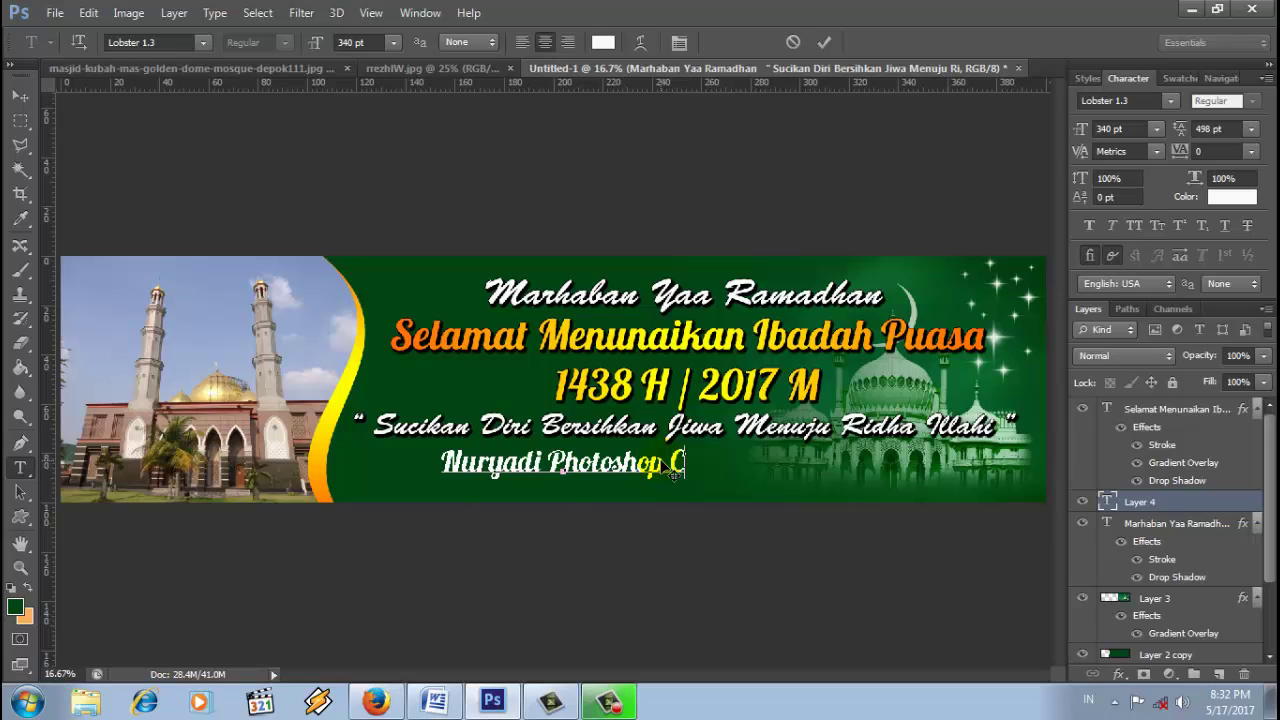
{"action": "type", "text": "s 6"}
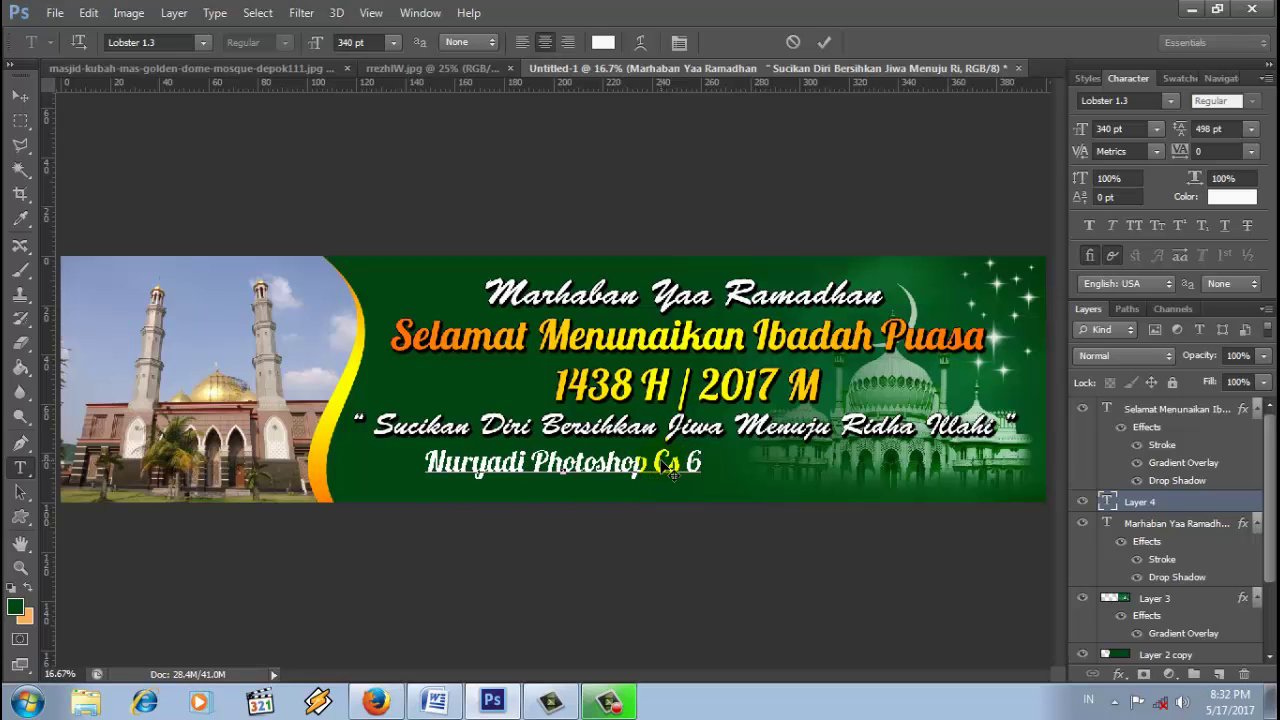
{"action": "left_click_drag", "start_coordinate": [665, 533], "coordinate": [778, 535]}
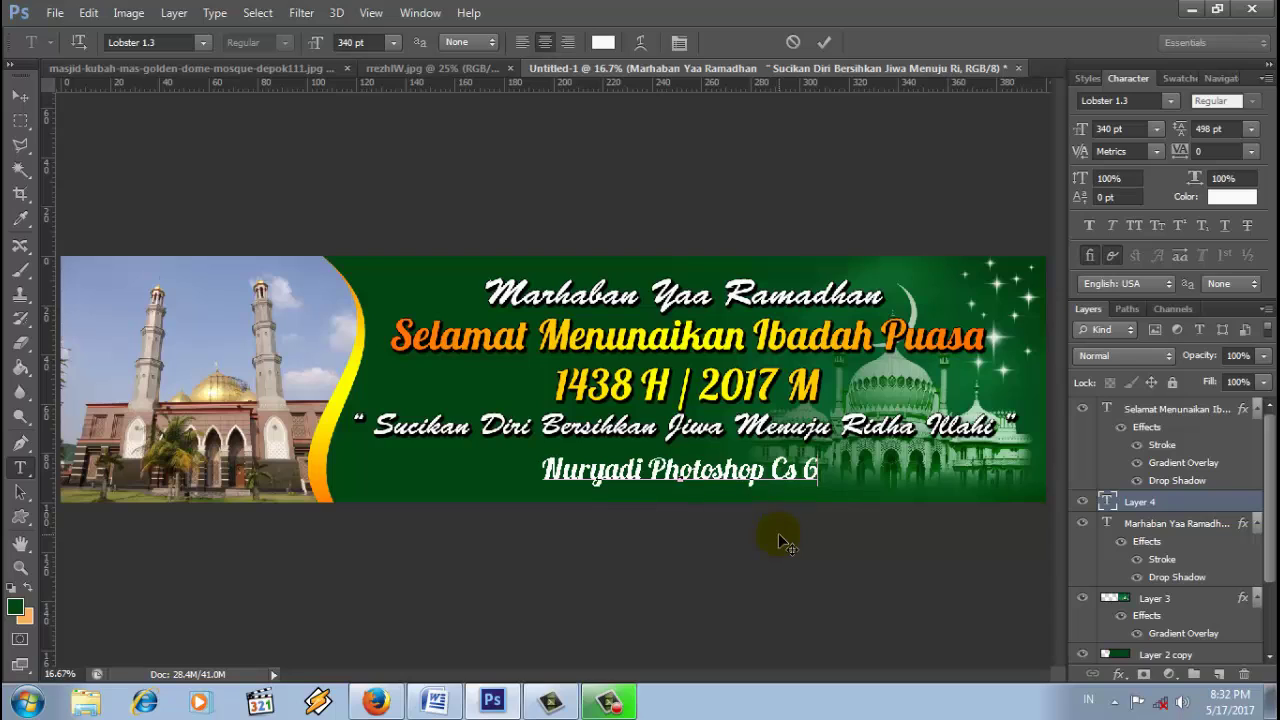
Step: Colour the whole author credit line red and commit the text
{"action": "left_click", "coordinate": [811, 469]}
{"action": "key", "text": "ctrl+a"}
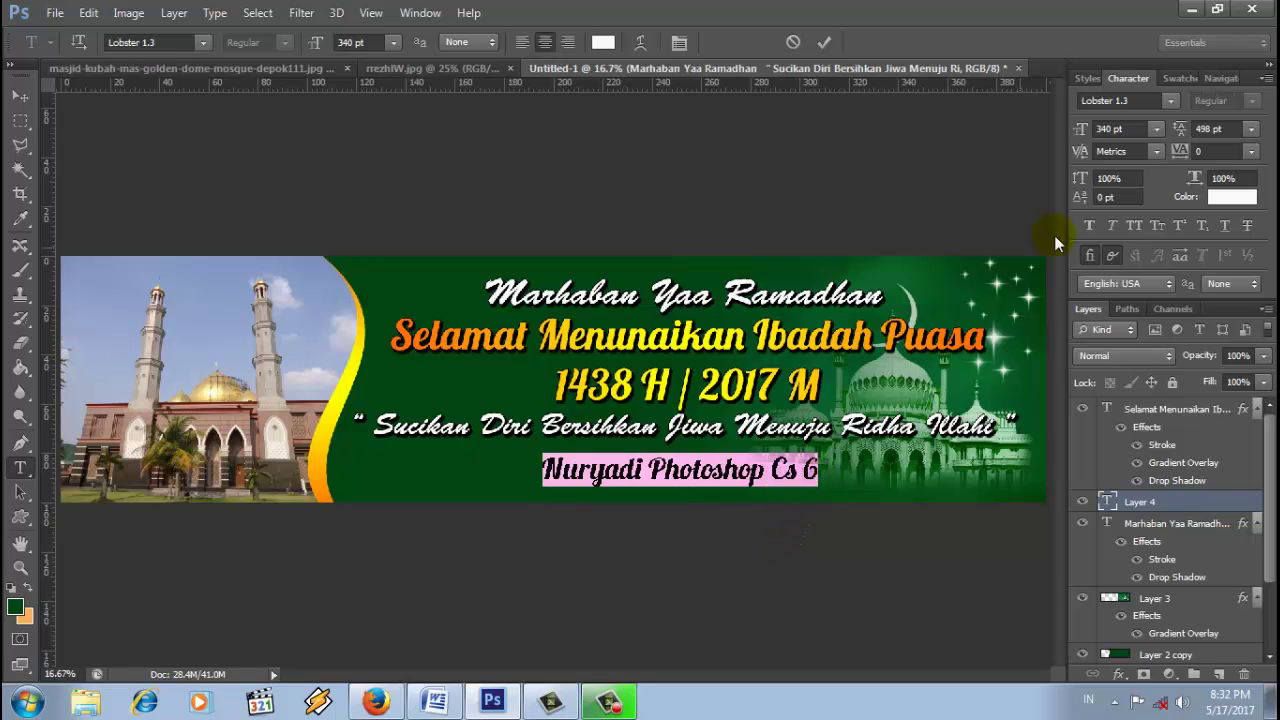
{"action": "left_click", "coordinate": [1180, 78]}
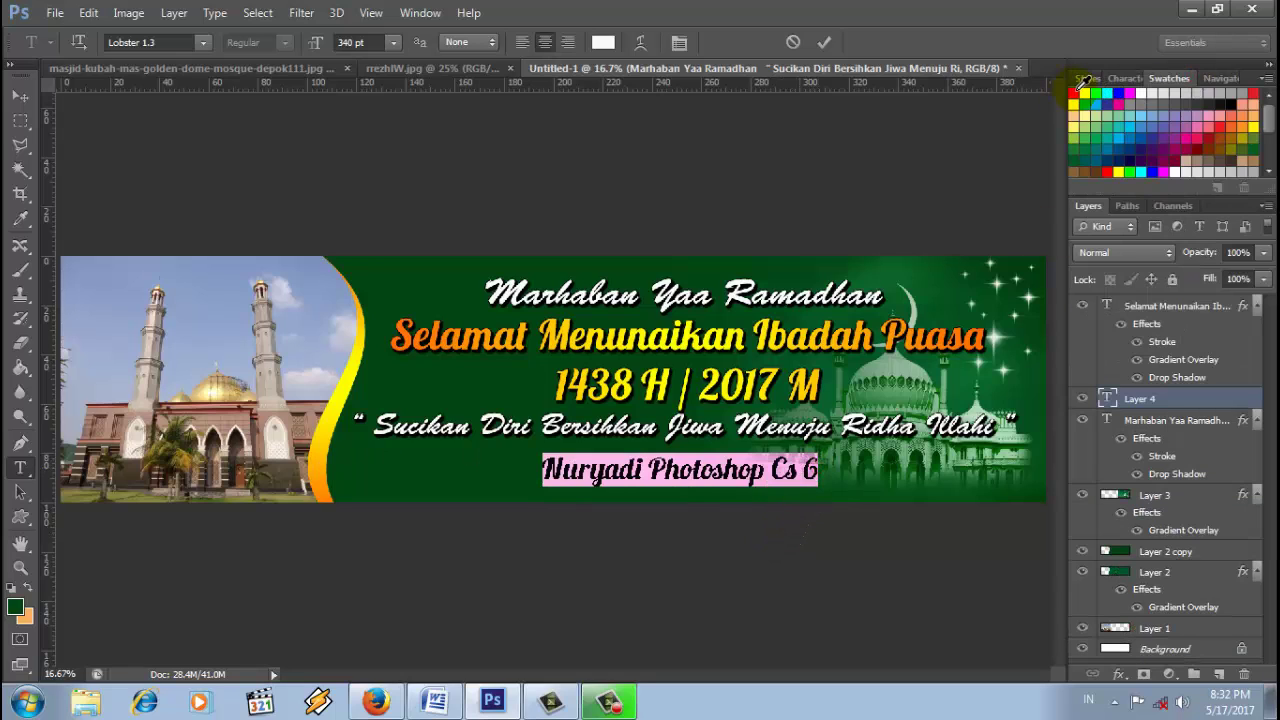
{"action": "left_click", "coordinate": [1073, 93]}
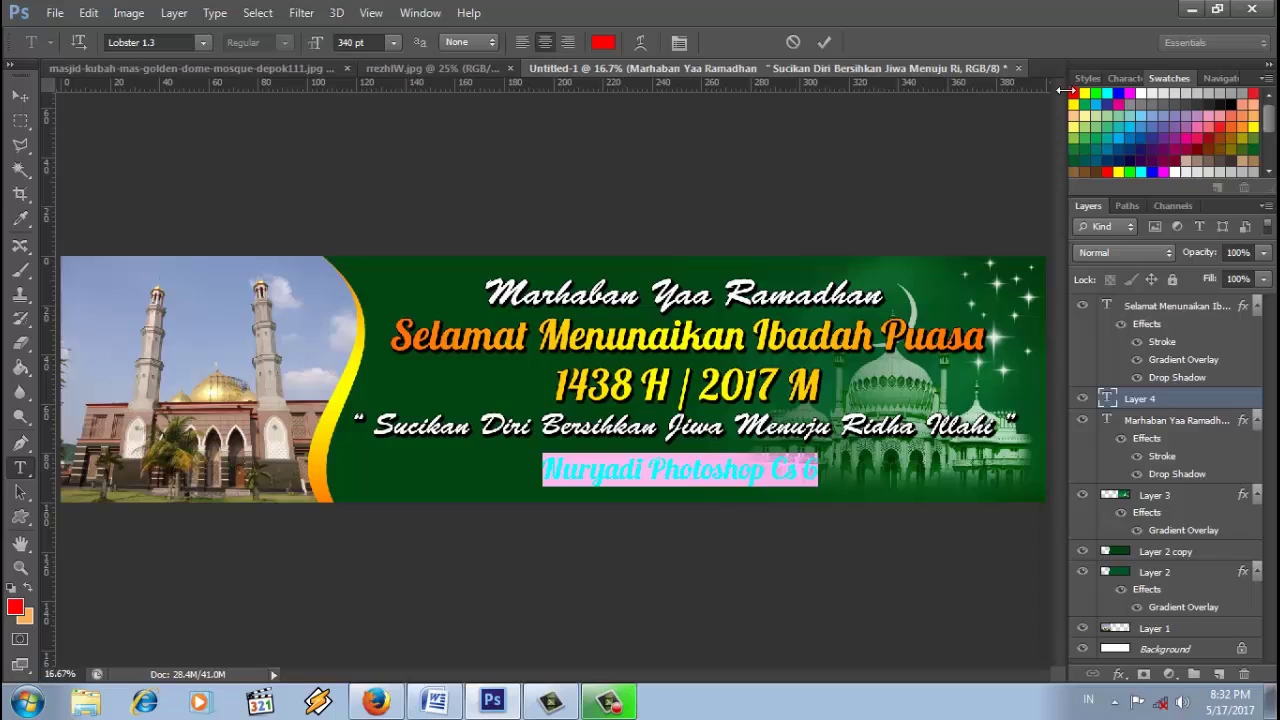
{"action": "left_click", "coordinate": [823, 42]}
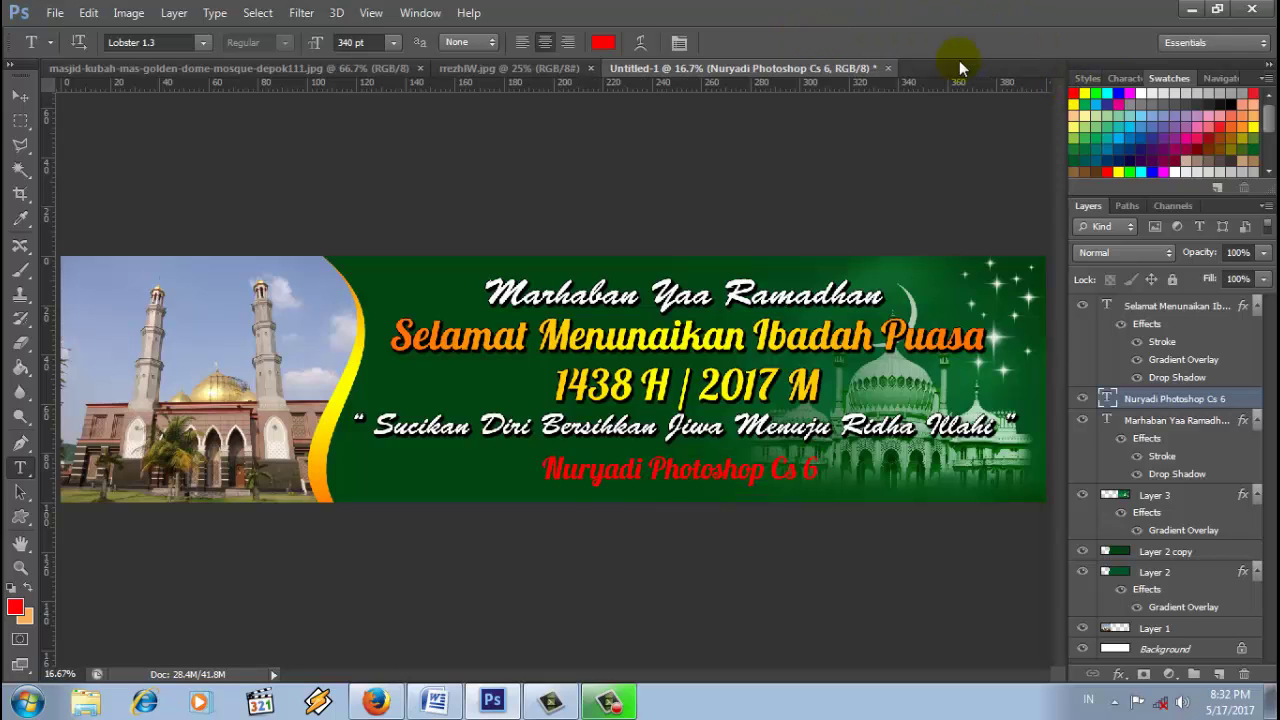
Step: Recolour the entire author credit line yellow and commit the text
{"action": "left_click", "coordinate": [1140, 93]}
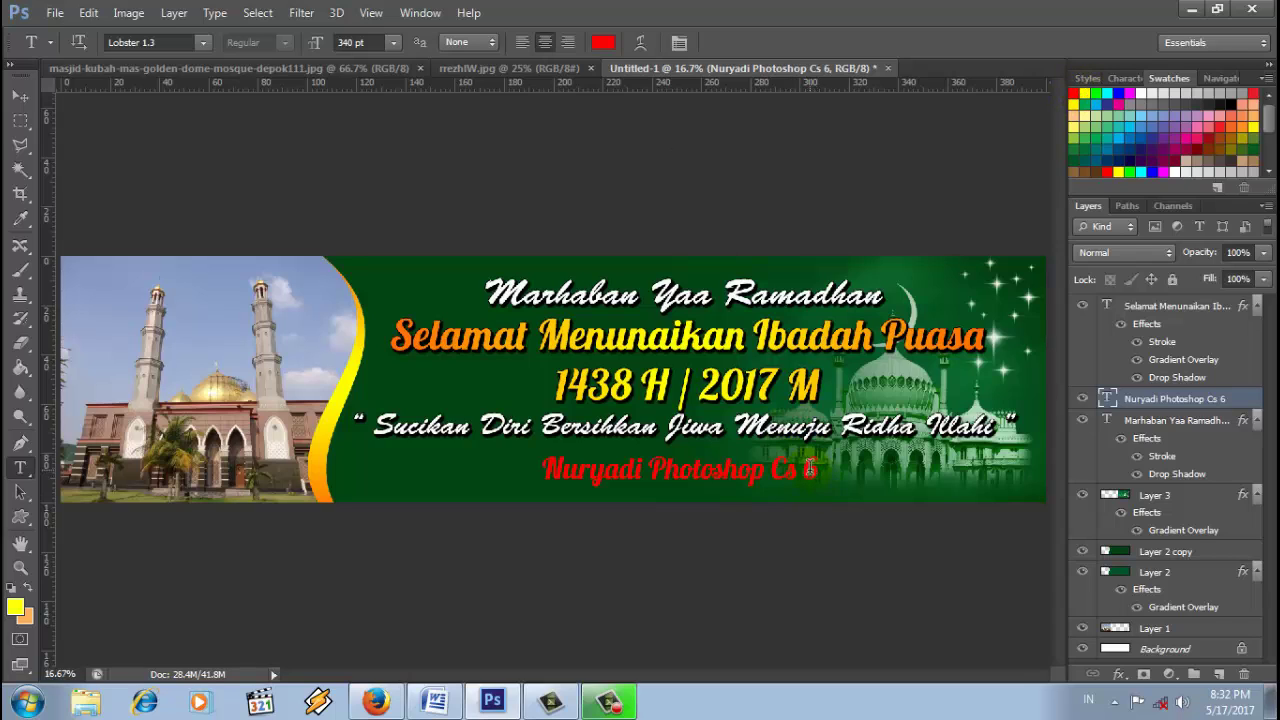
{"action": "left_click_drag", "start_coordinate": [813, 467], "coordinate": [542, 470]}
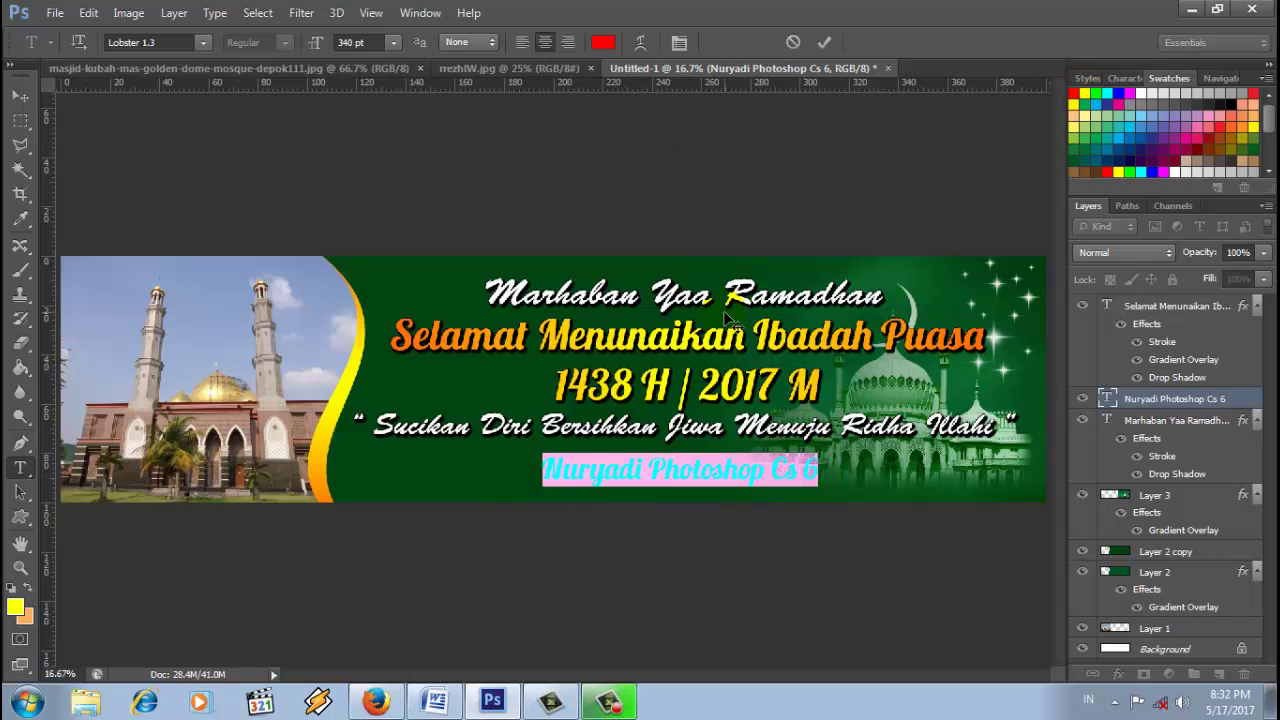
{"action": "left_click", "coordinate": [1086, 92]}
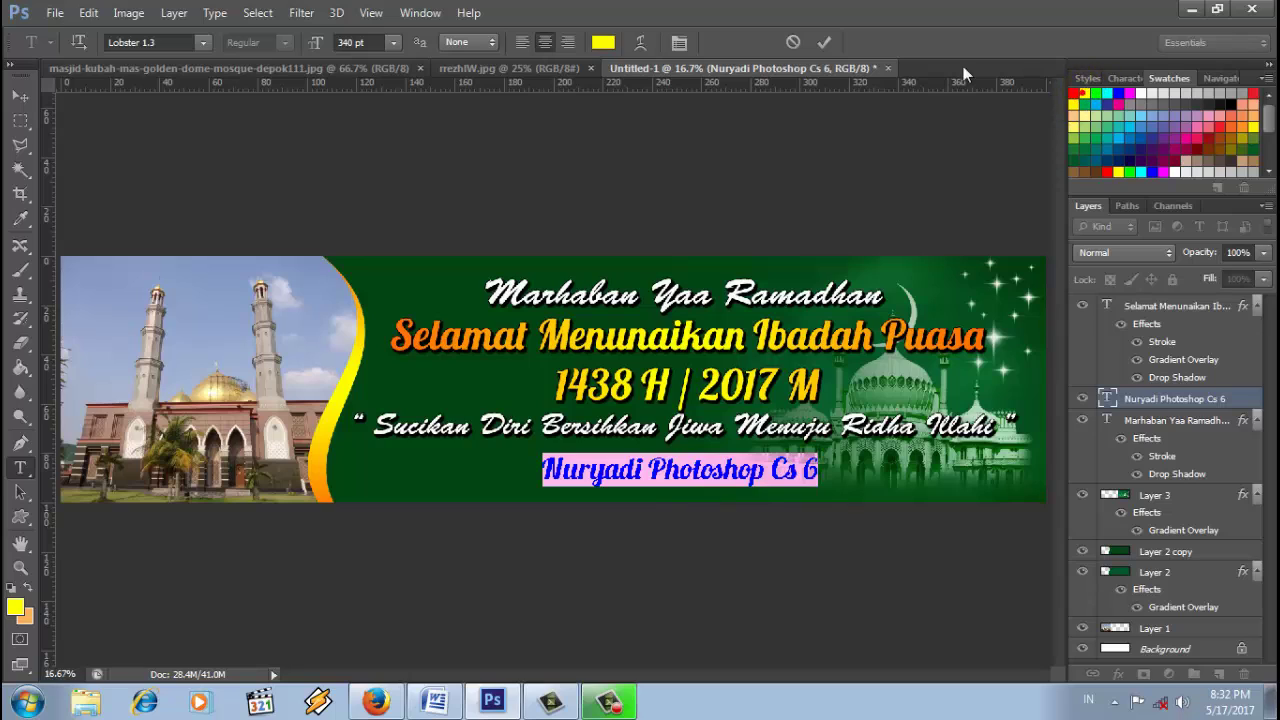
{"action": "left_click", "coordinate": [824, 43]}
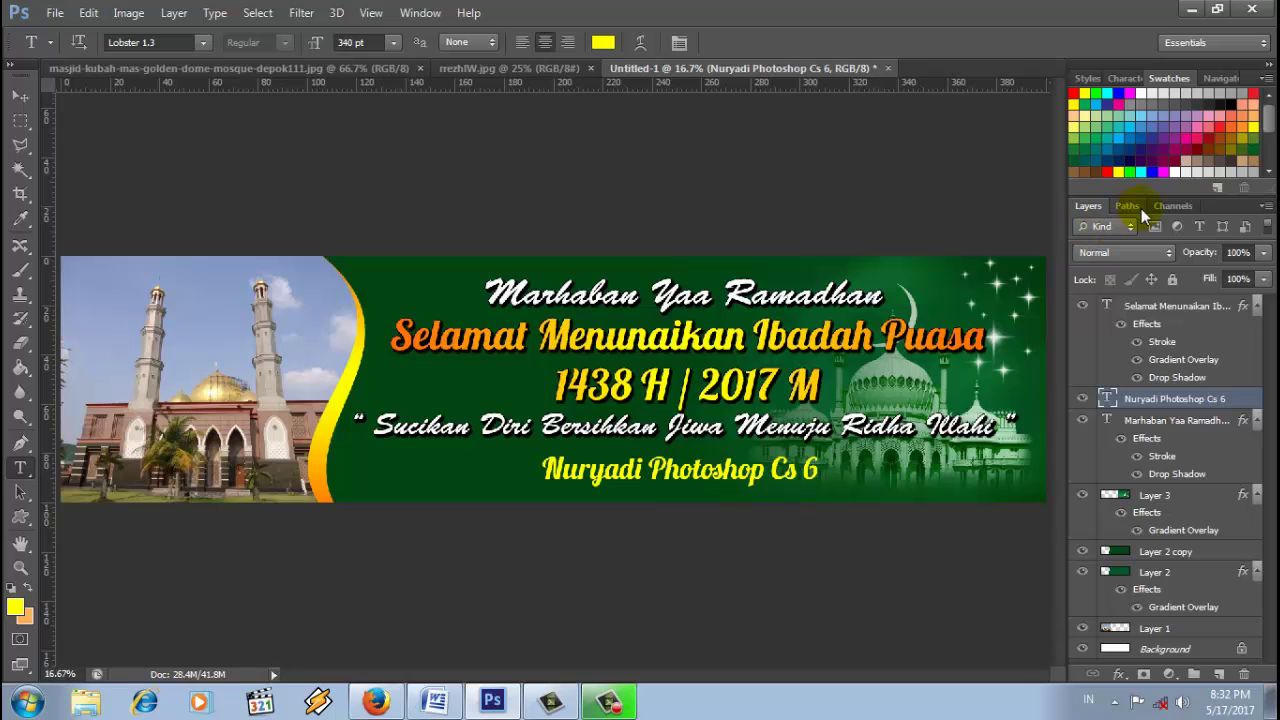
Step: Draw a yellow leaf-like ornament with the Custom Shape tool, about 339 × 243, just right of the author credit line
{"action": "left_click", "coordinate": [1220, 78]}
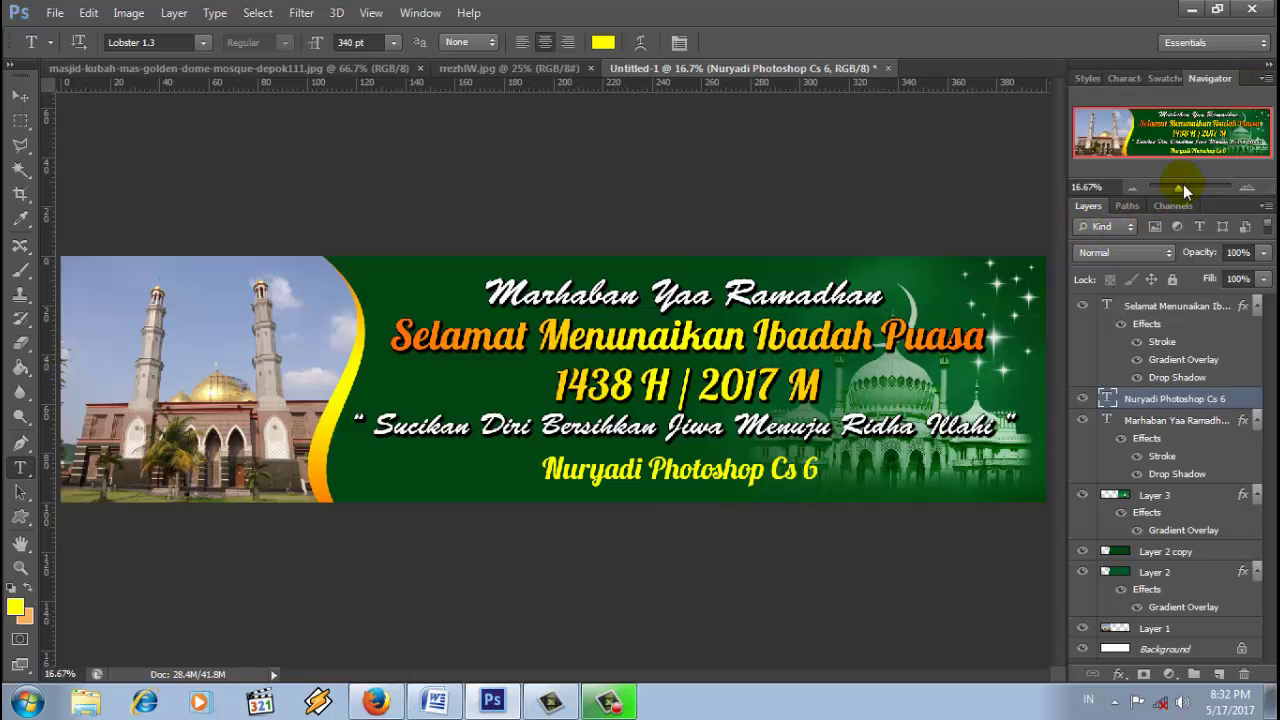
{"action": "left_click", "coordinate": [1183, 187]}
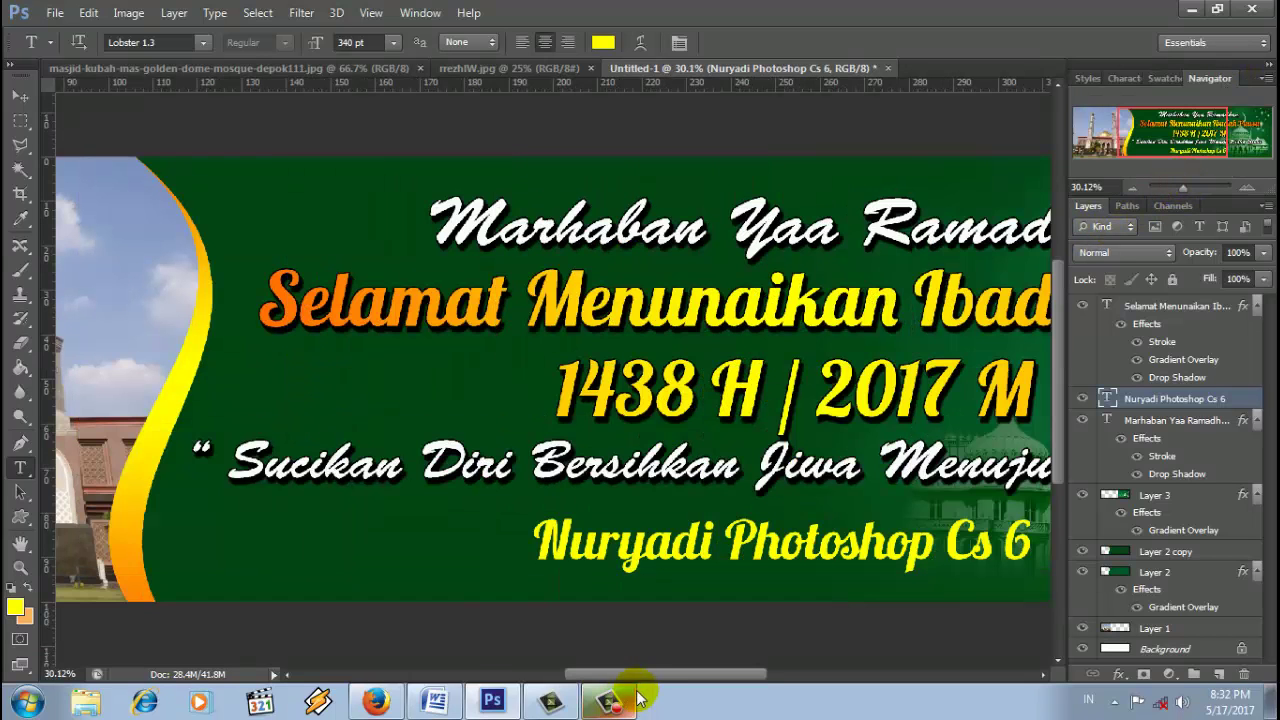
{"action": "left_click_drag", "start_coordinate": [620, 674], "coordinate": [660, 674]}
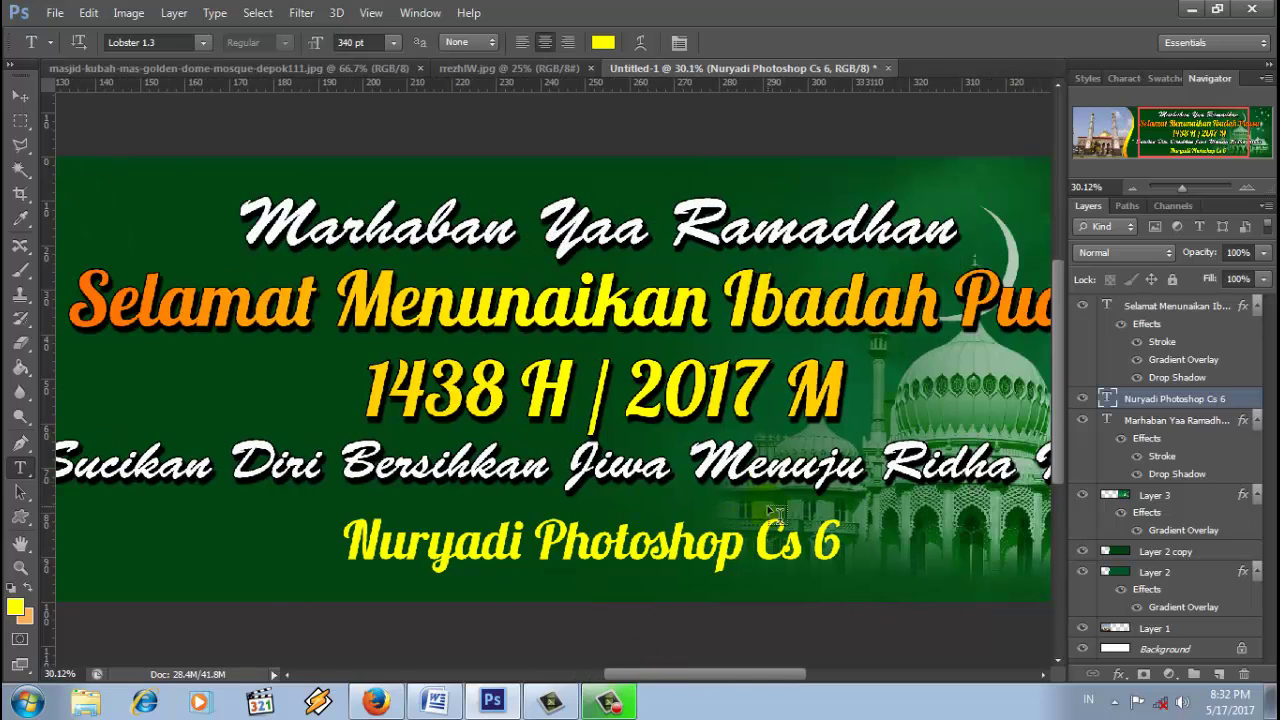
{"action": "left_click", "coordinate": [20, 517]}
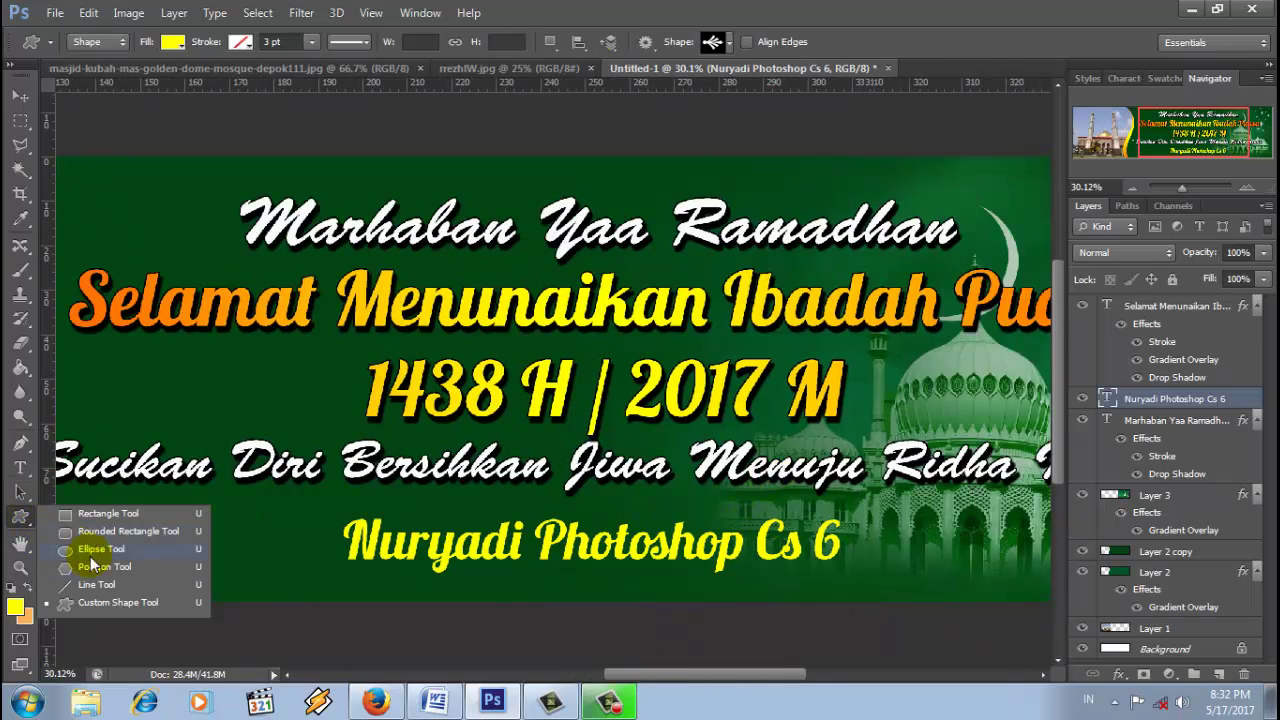
{"action": "left_click", "coordinate": [138, 604]}
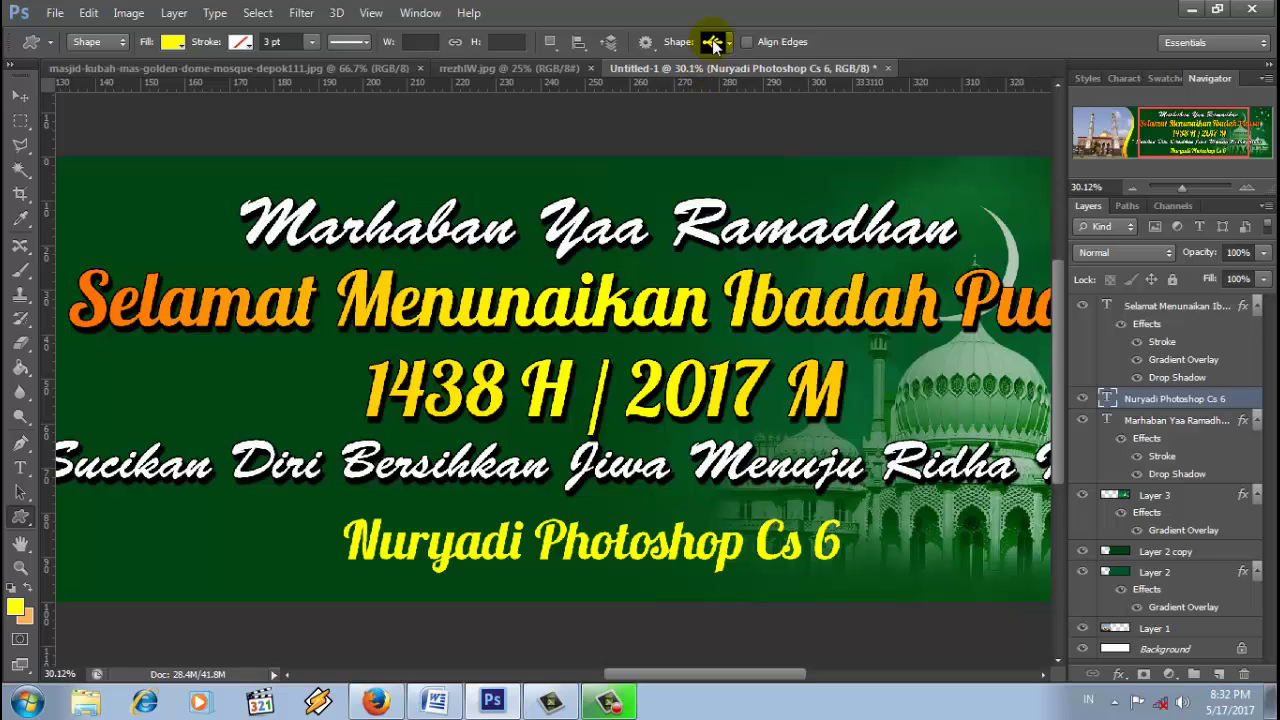
{"action": "left_click_drag", "start_coordinate": [860, 535], "coordinate": [958, 602]}
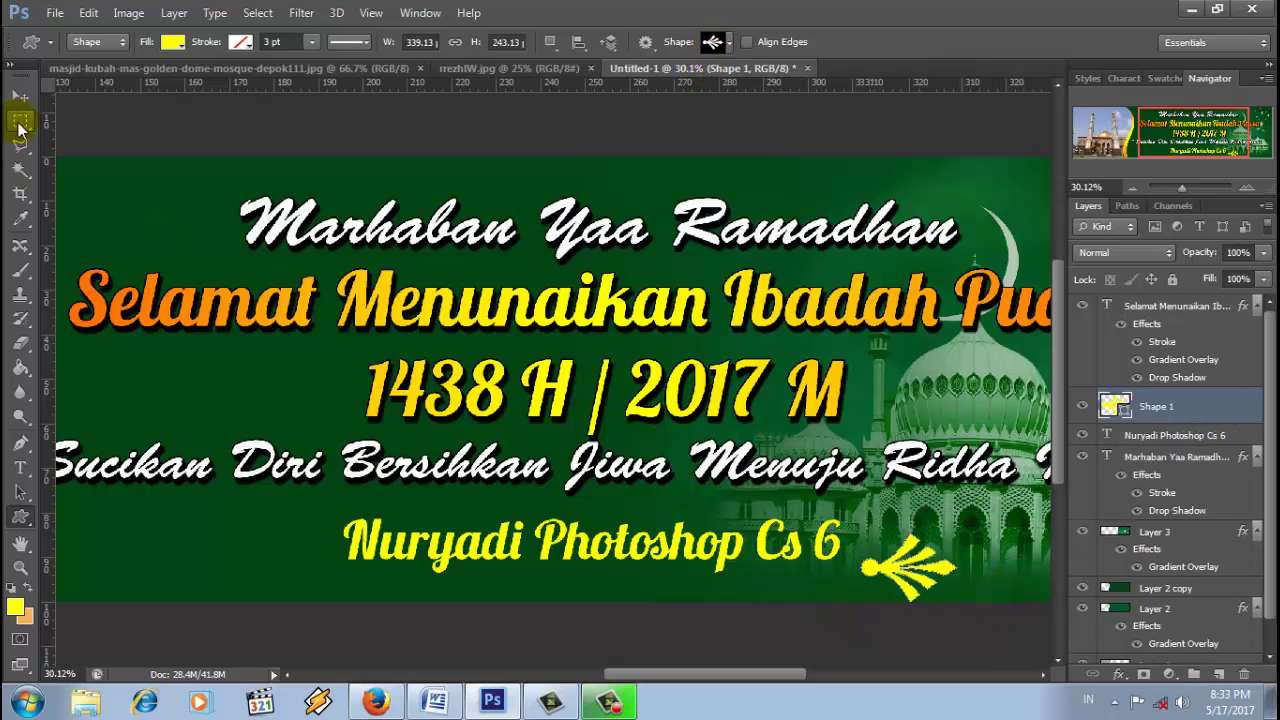
Step: Move the ornament up slightly to align with the author credit line and keep its layer selected
{"action": "left_click", "coordinate": [20, 96]}
{"action": "left_click_drag", "start_coordinate": [884, 575], "coordinate": [890, 546]}
{"action": "left_click", "coordinate": [939, 368]}
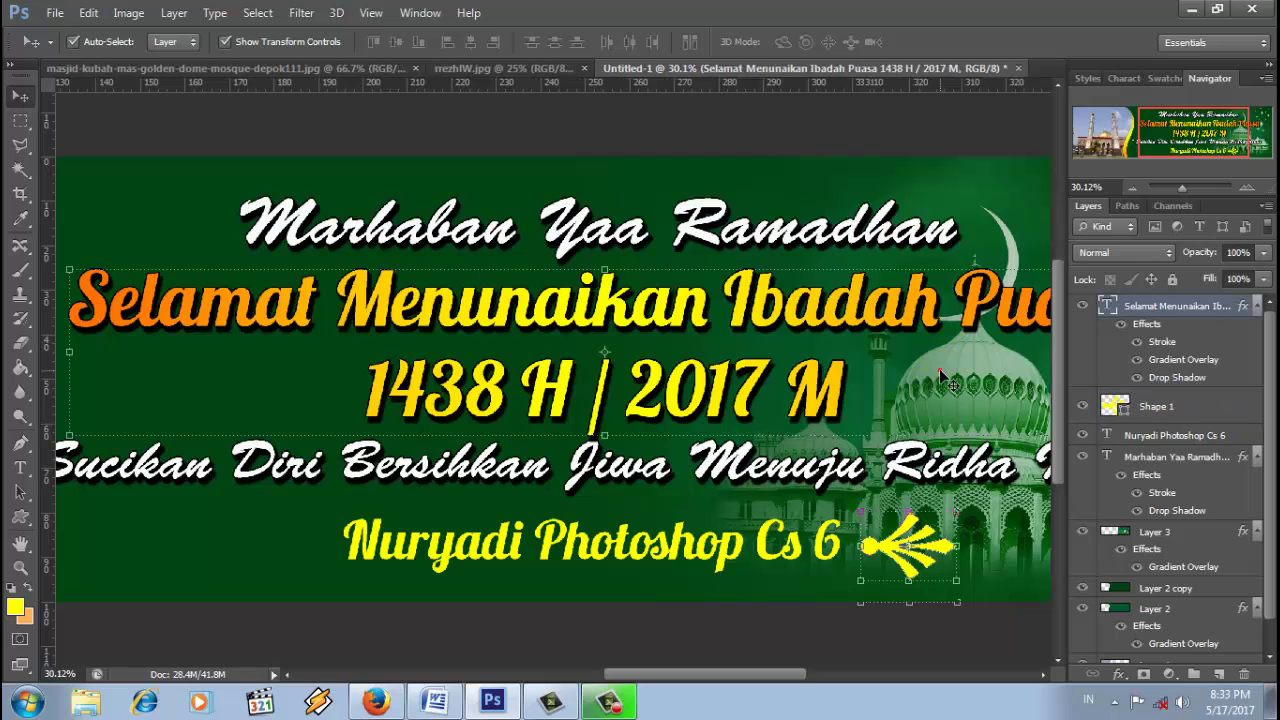
{"action": "left_click", "coordinate": [957, 538]}
{"action": "left_click", "coordinate": [945, 548]}
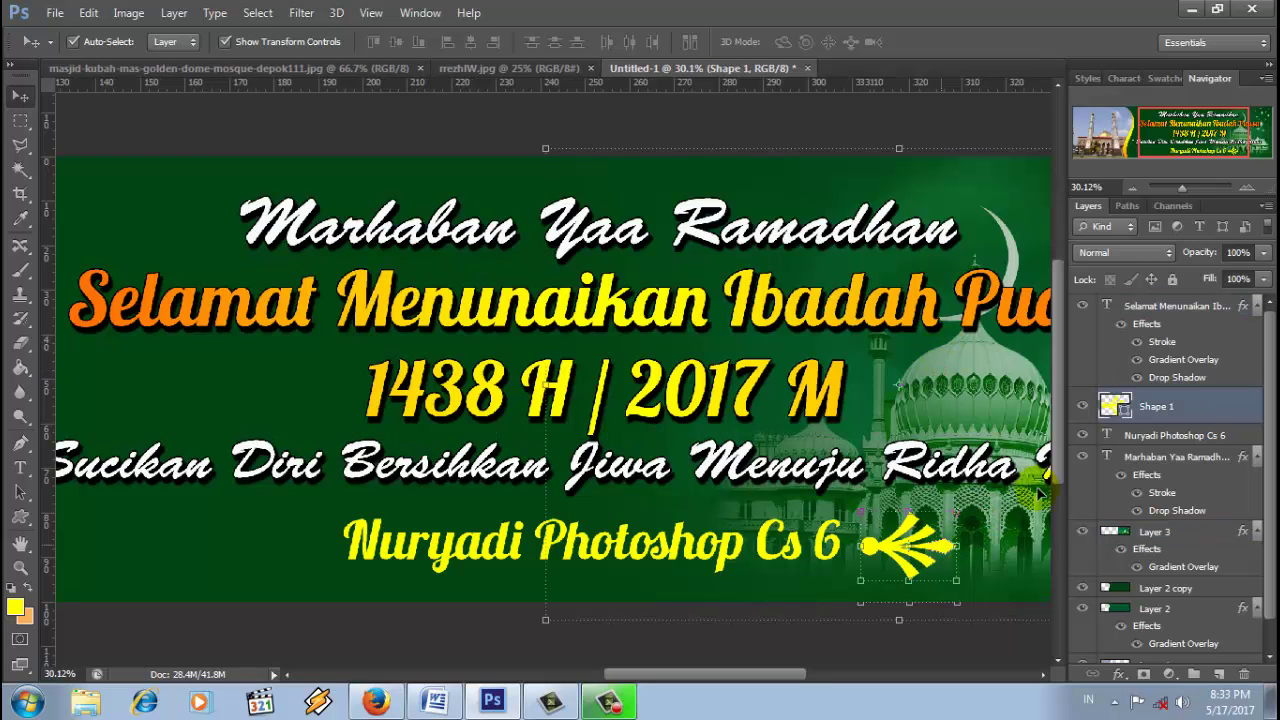
Step: Duplicate the ornament layer and move the copy to the left end of the author credit line
{"action": "right_click", "coordinate": [1172, 412]}
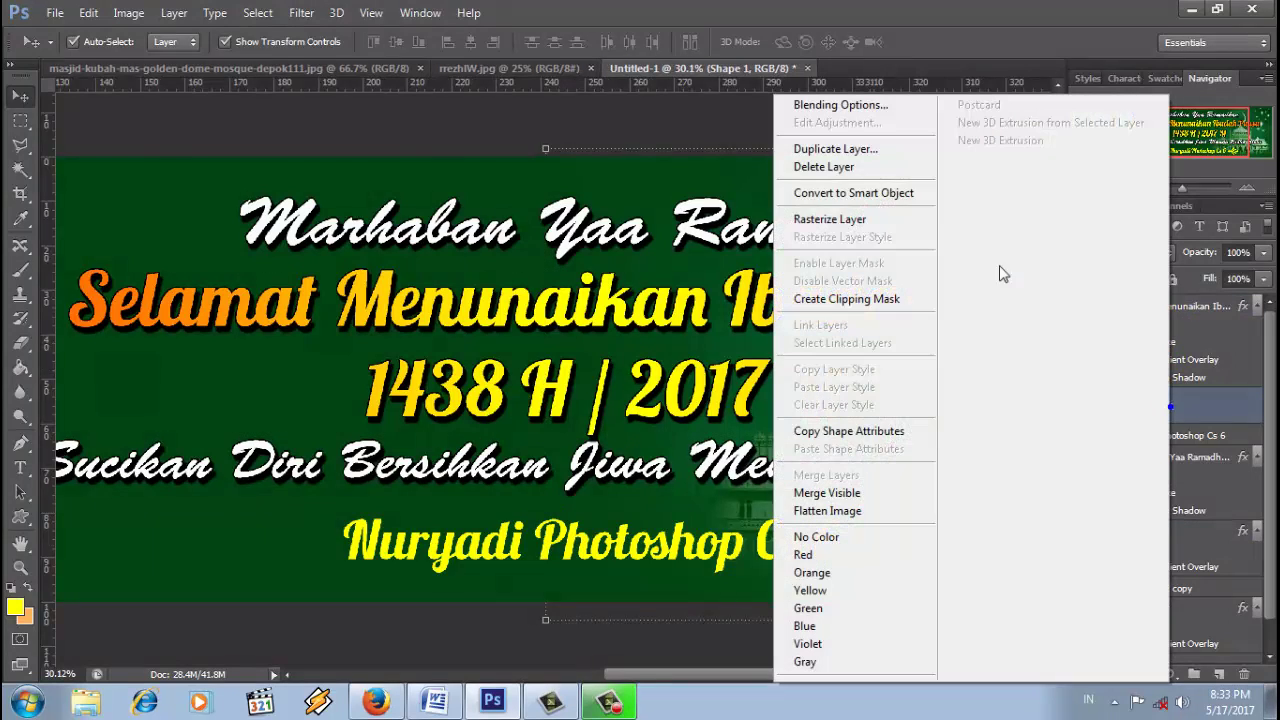
{"action": "left_click", "coordinate": [880, 140]}
{"action": "left_click", "coordinate": [803, 211]}
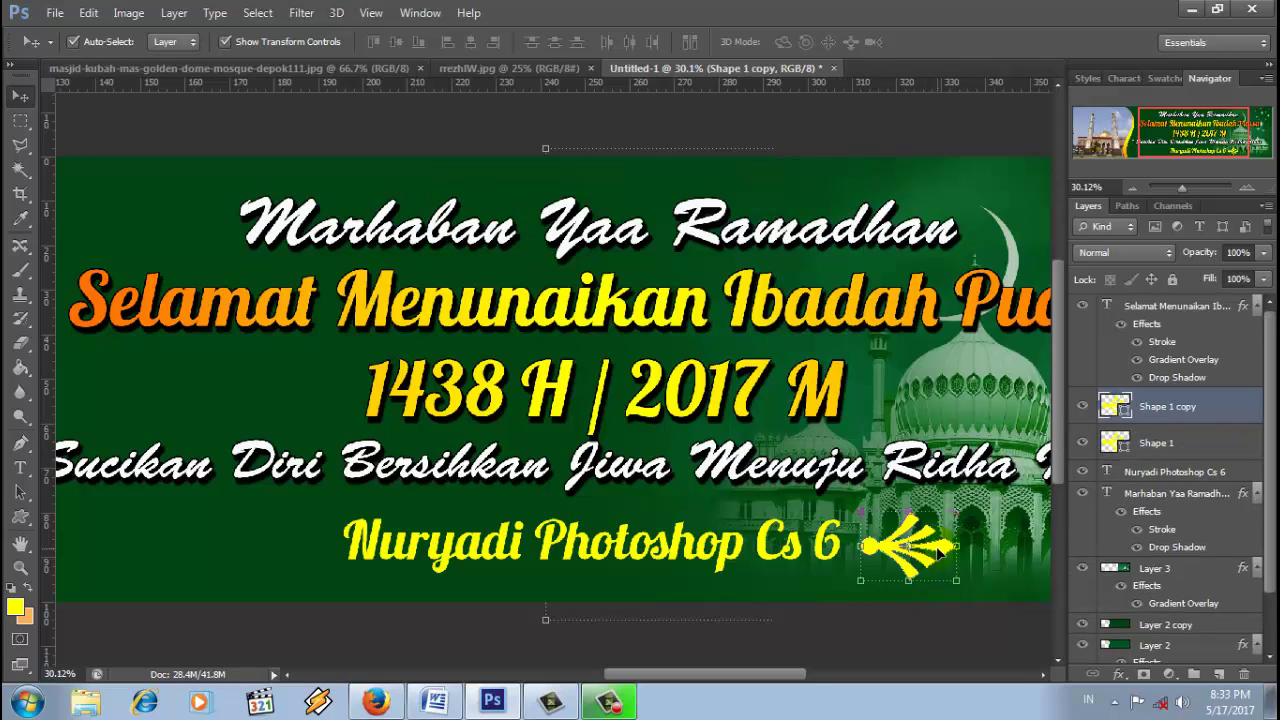
{"action": "left_click_drag", "start_coordinate": [870, 546], "coordinate": [237, 546]}
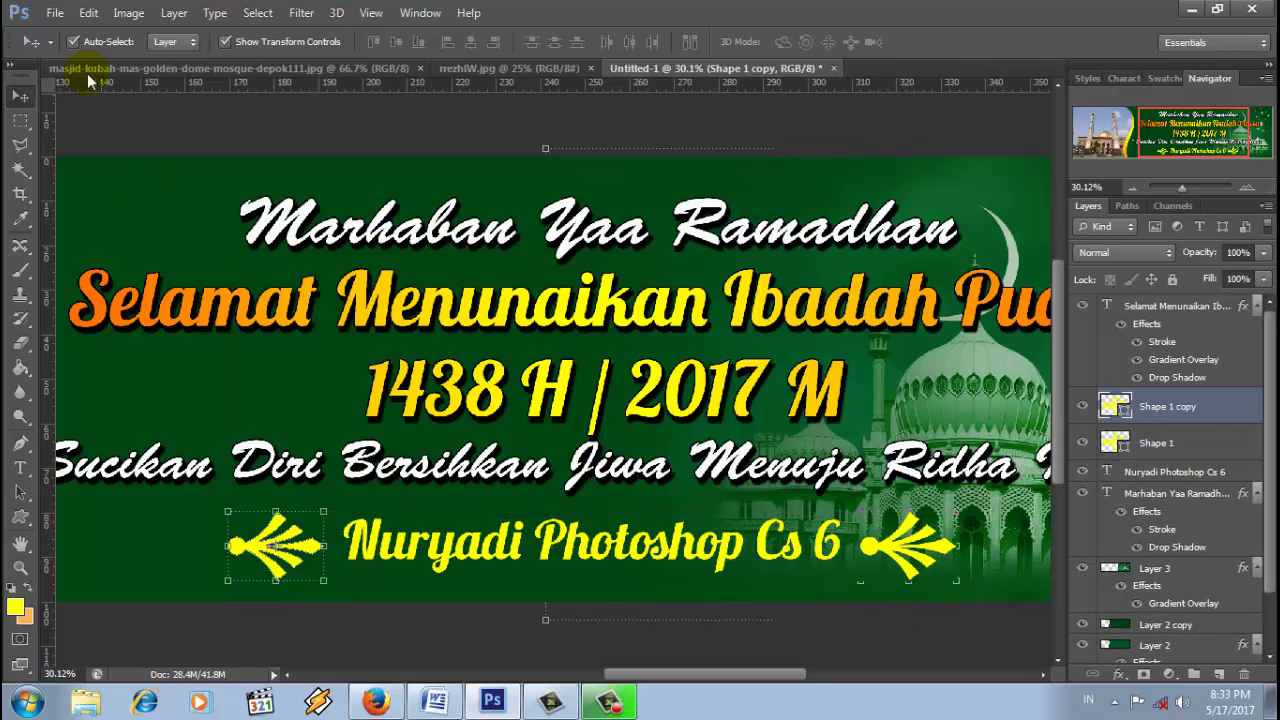
Step: Flip the copied ornament horizontally, nudge it slightly toward the credit line, and deselect it
{"action": "left_click", "coordinate": [98, 18]}
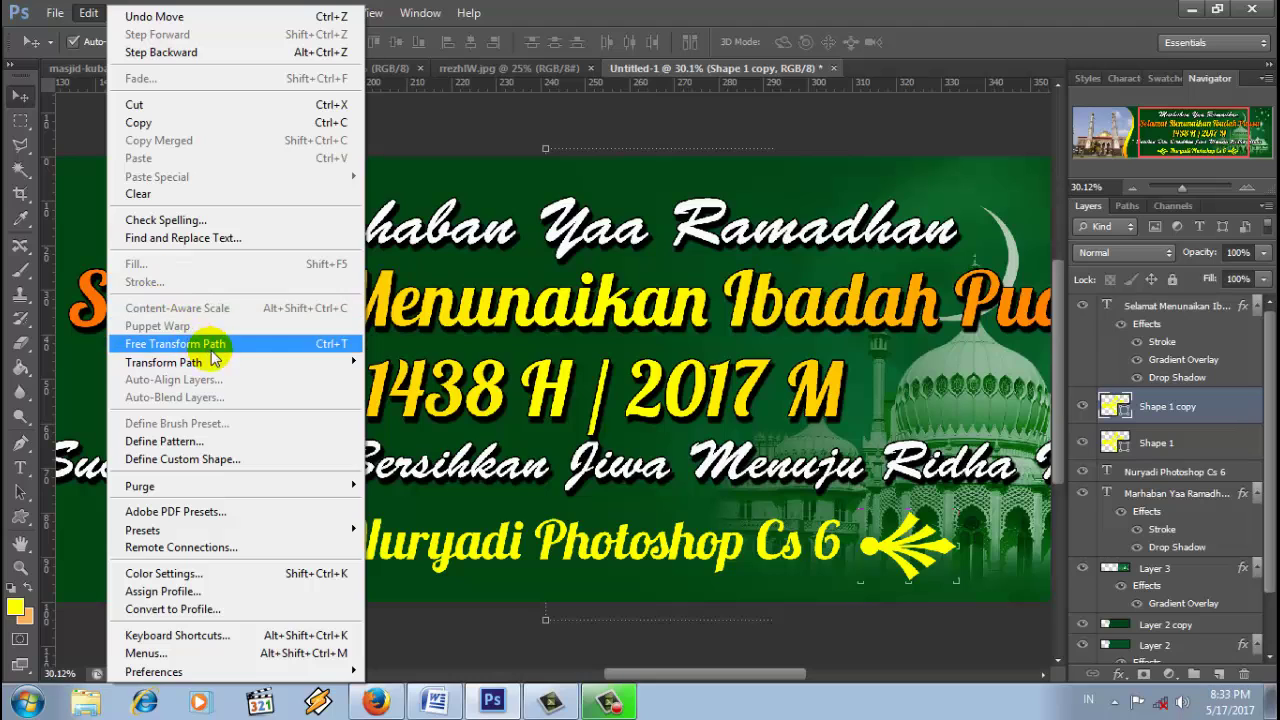
{"action": "mouse_move", "coordinate": [245, 366]}
{"action": "left_click", "coordinate": [430, 565]}
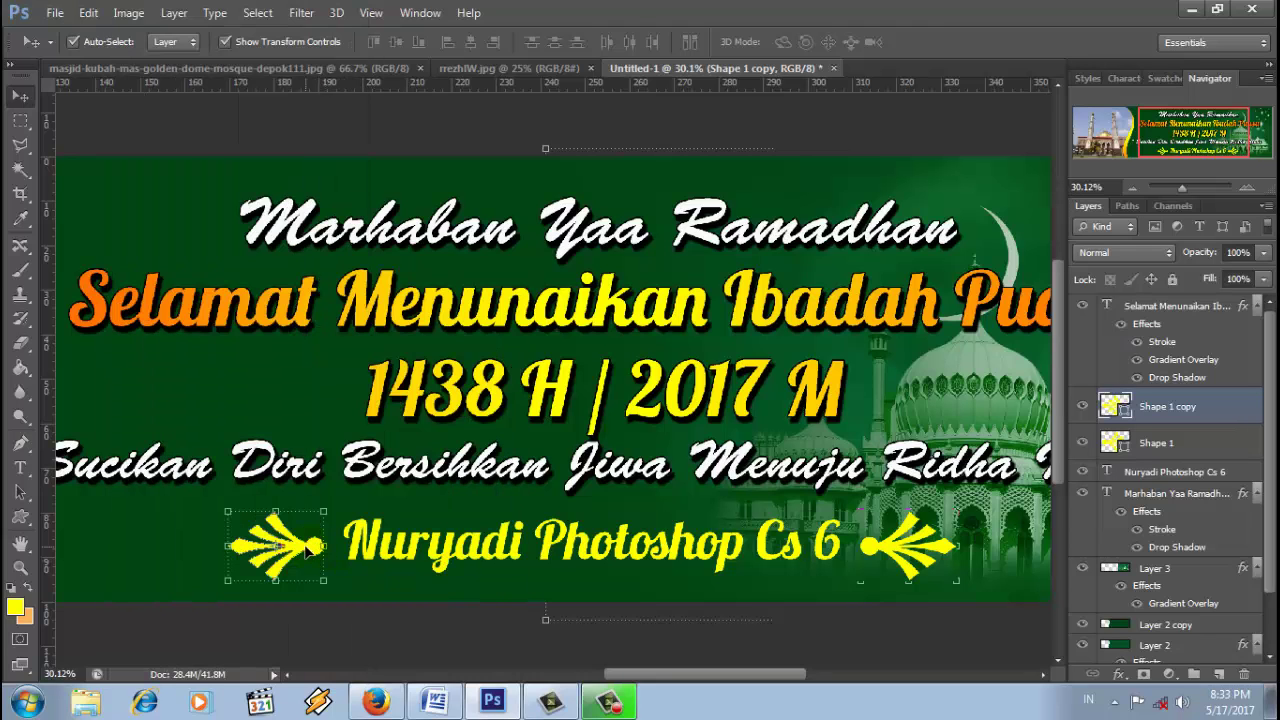
{"action": "left_click_drag", "start_coordinate": [306, 546], "coordinate": [312, 549]}
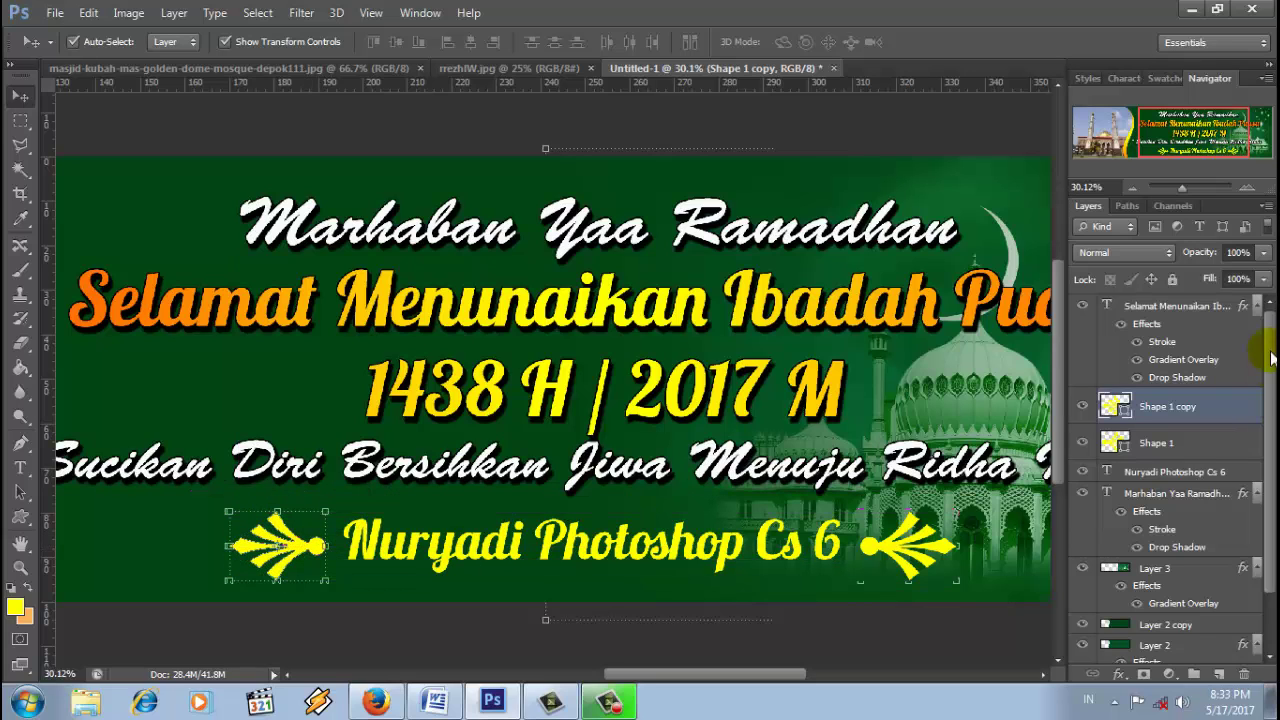
{"action": "left_click_drag", "start_coordinate": [1186, 190], "coordinate": [1179, 187]}
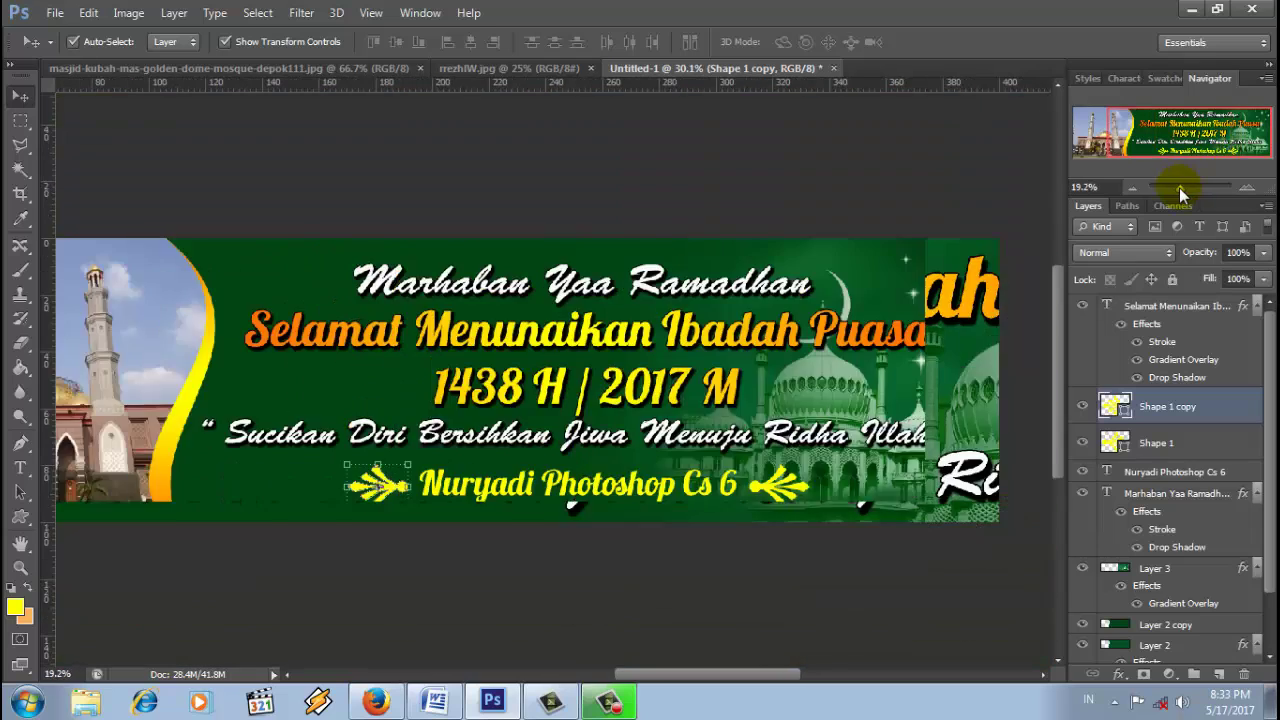
{"action": "left_click", "coordinate": [879, 530]}
{"action": "left_click", "coordinate": [1096, 365]}
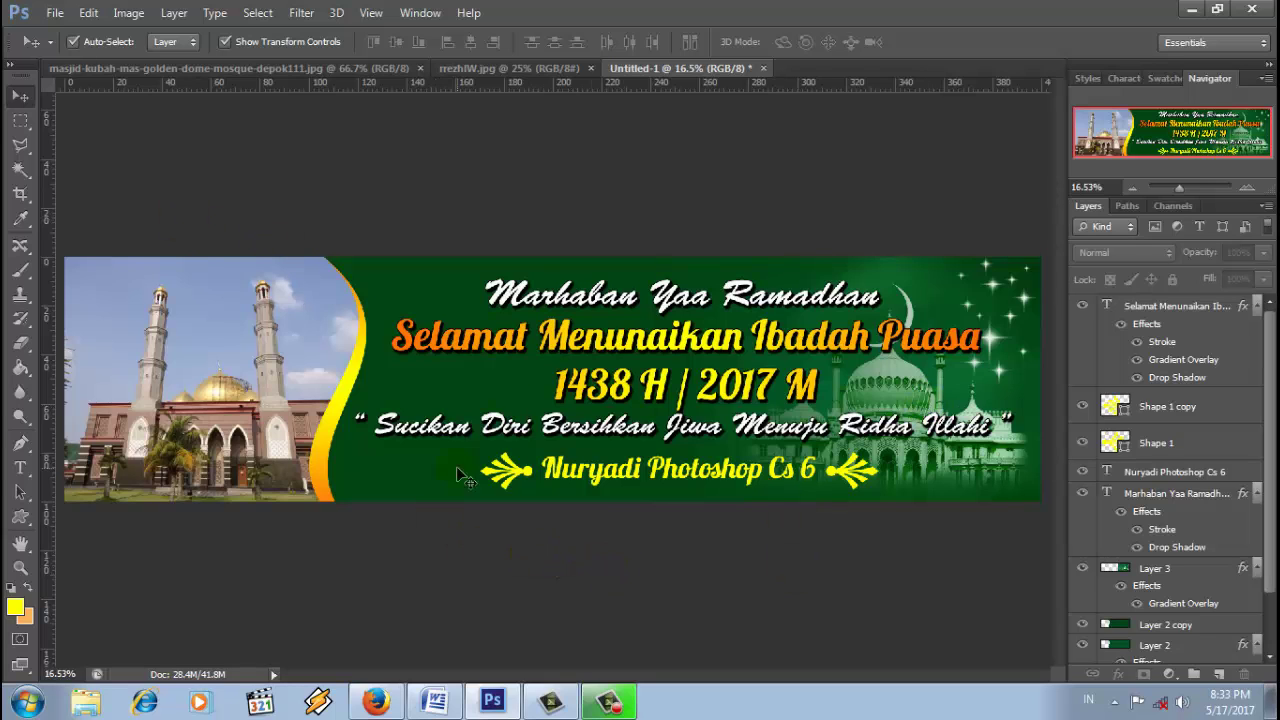
Step: Set up saving the banner to the Desktop in JPEG format under the name "banner 1 x 4 m ramadhan"
{"action": "left_click", "coordinate": [52, 12]}
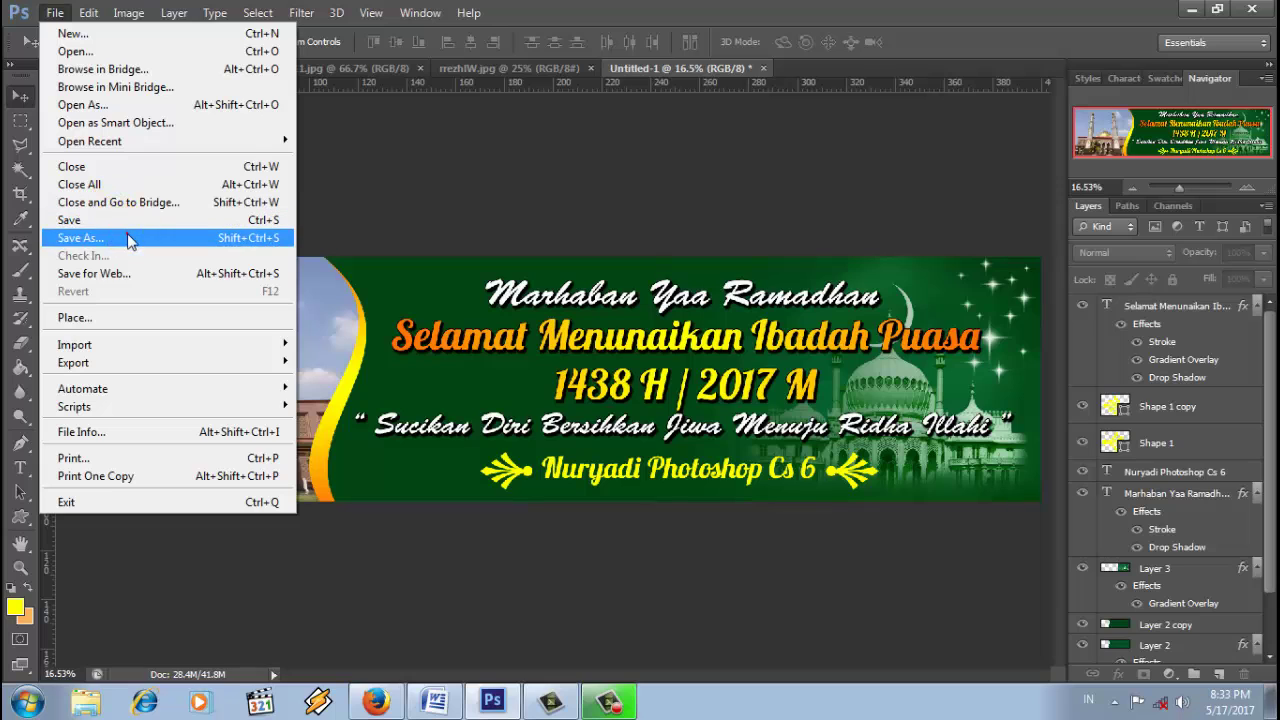
{"action": "key", "text": "ctrl+shift+s"}
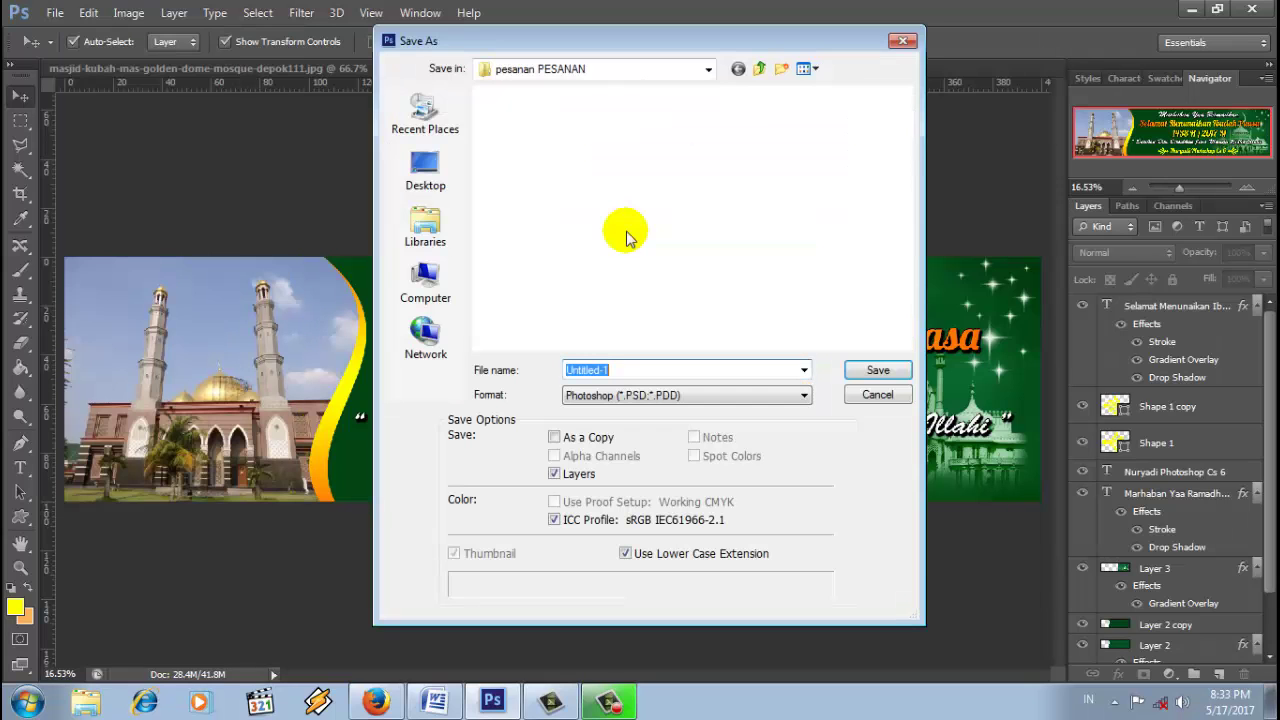
{"action": "left_click", "coordinate": [446, 170]}
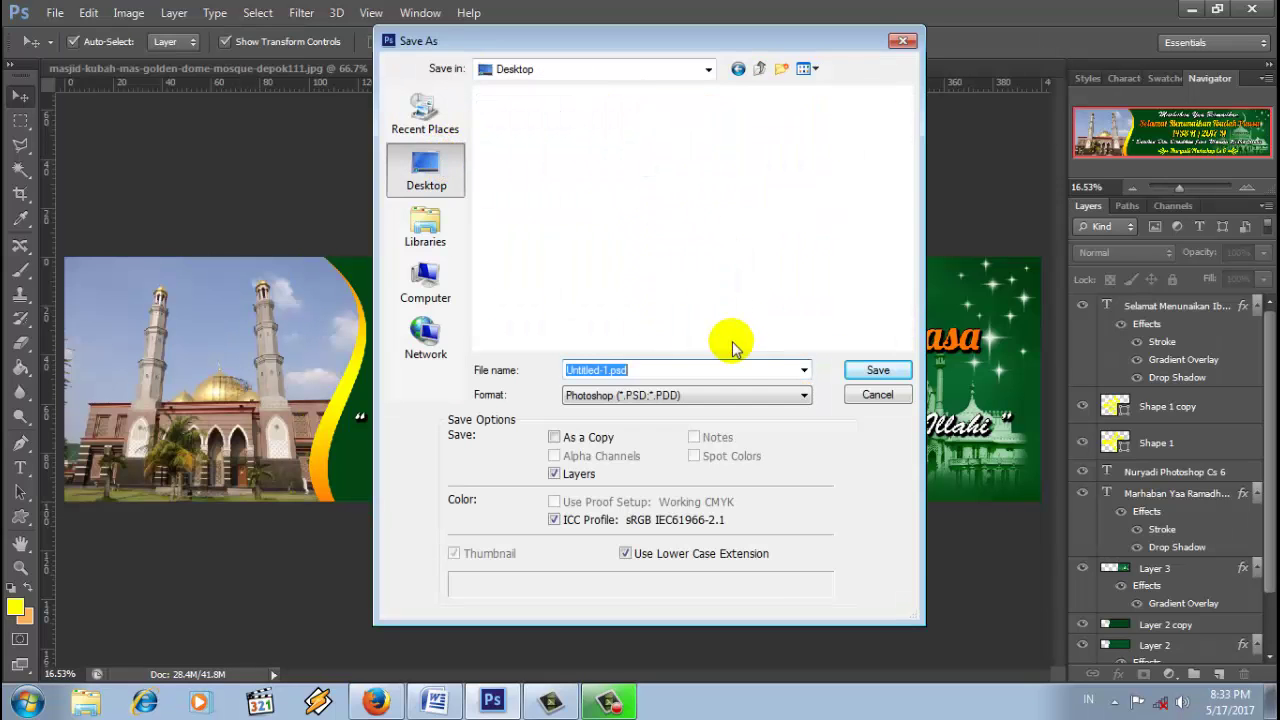
{"action": "left_click", "coordinate": [803, 395]}
{"action": "left_click", "coordinate": [690, 522]}
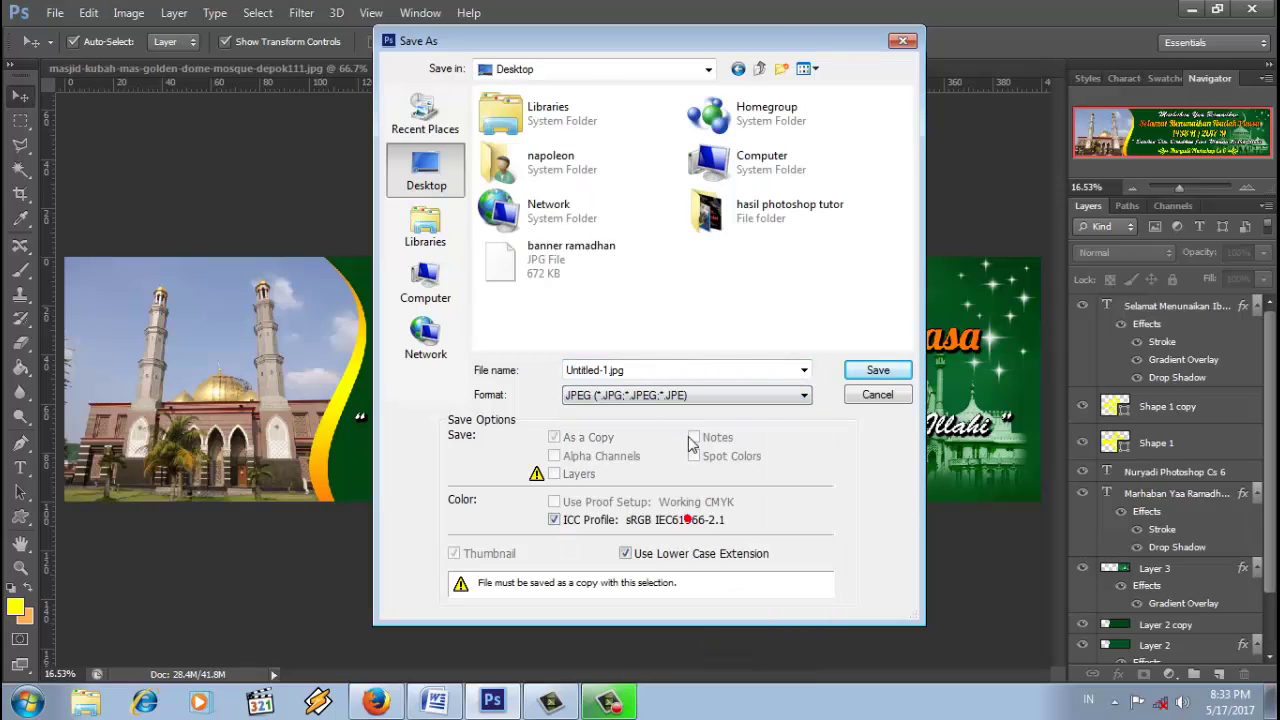
{"action": "left_click", "coordinate": [634, 371]}
{"action": "type", "text": "ba"}
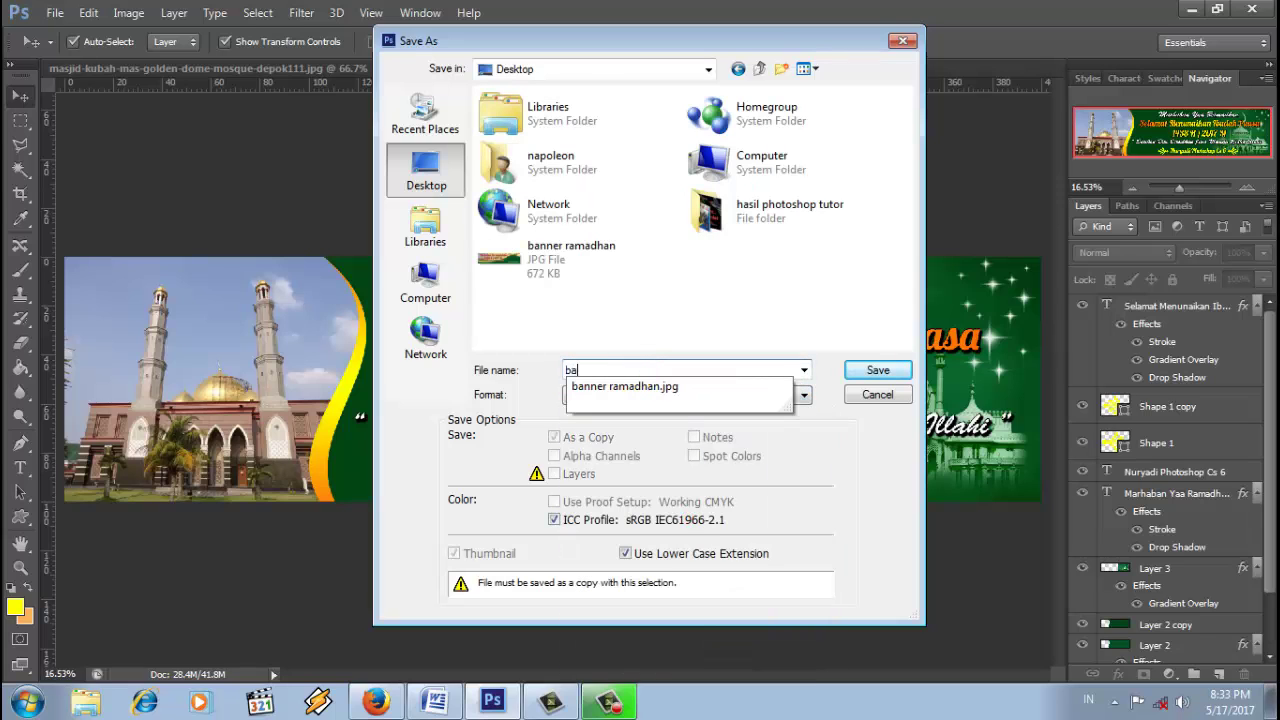
{"action": "type", "text": "nner 1 "}
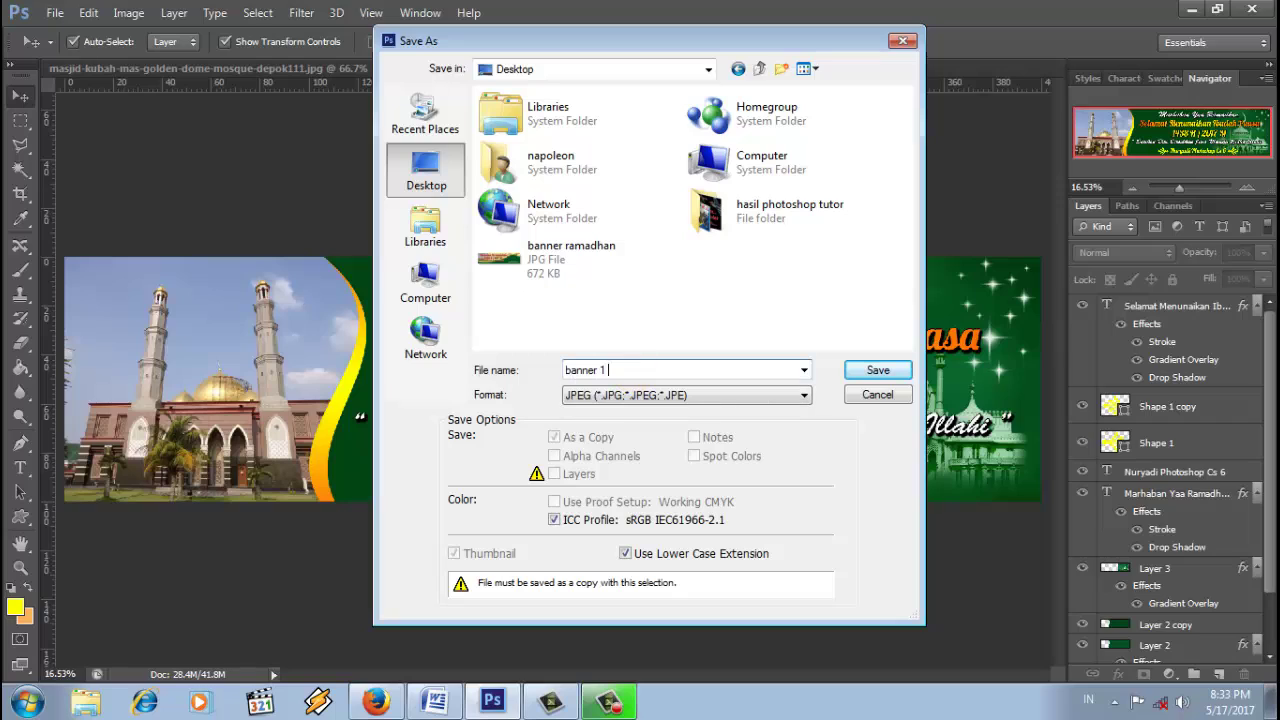
{"action": "type", "text": "x 4 m ramadhan"}
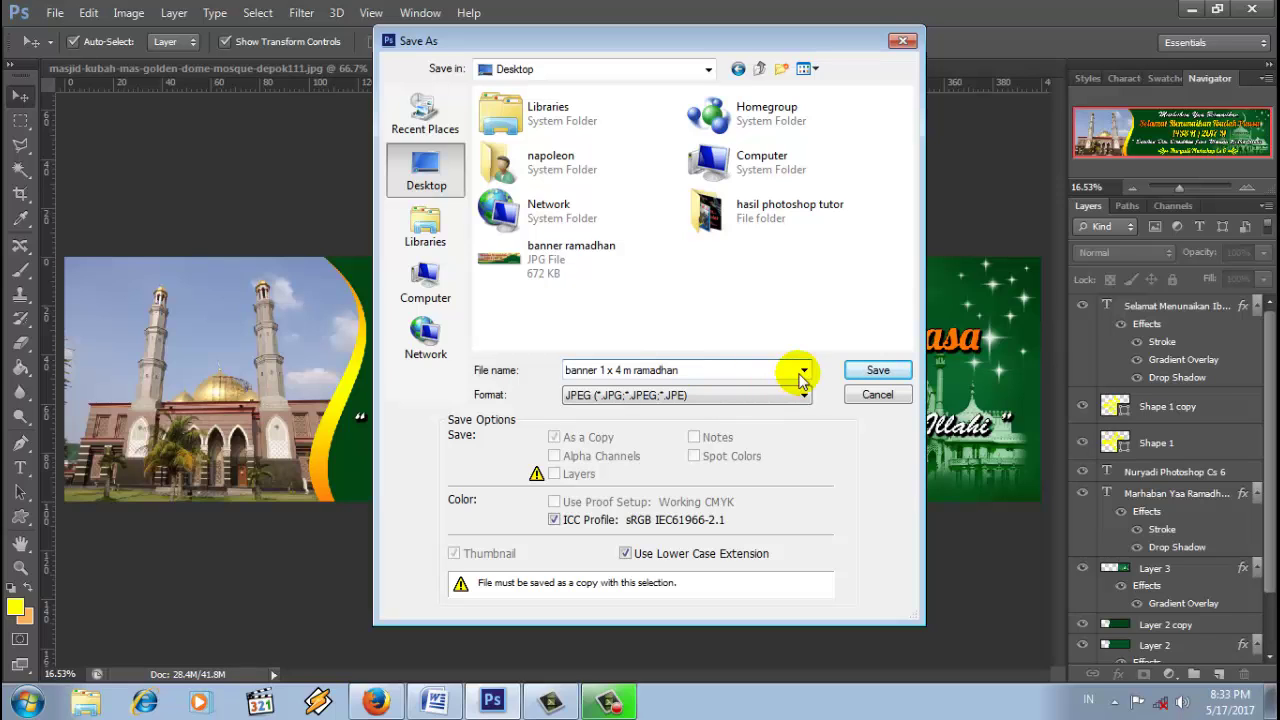
Step: Save the JPEG file with image quality 3 (Low) and the Baseline ("Standard") format option
{"action": "left_click", "coordinate": [874, 369]}
{"action": "key", "text": "Return"}
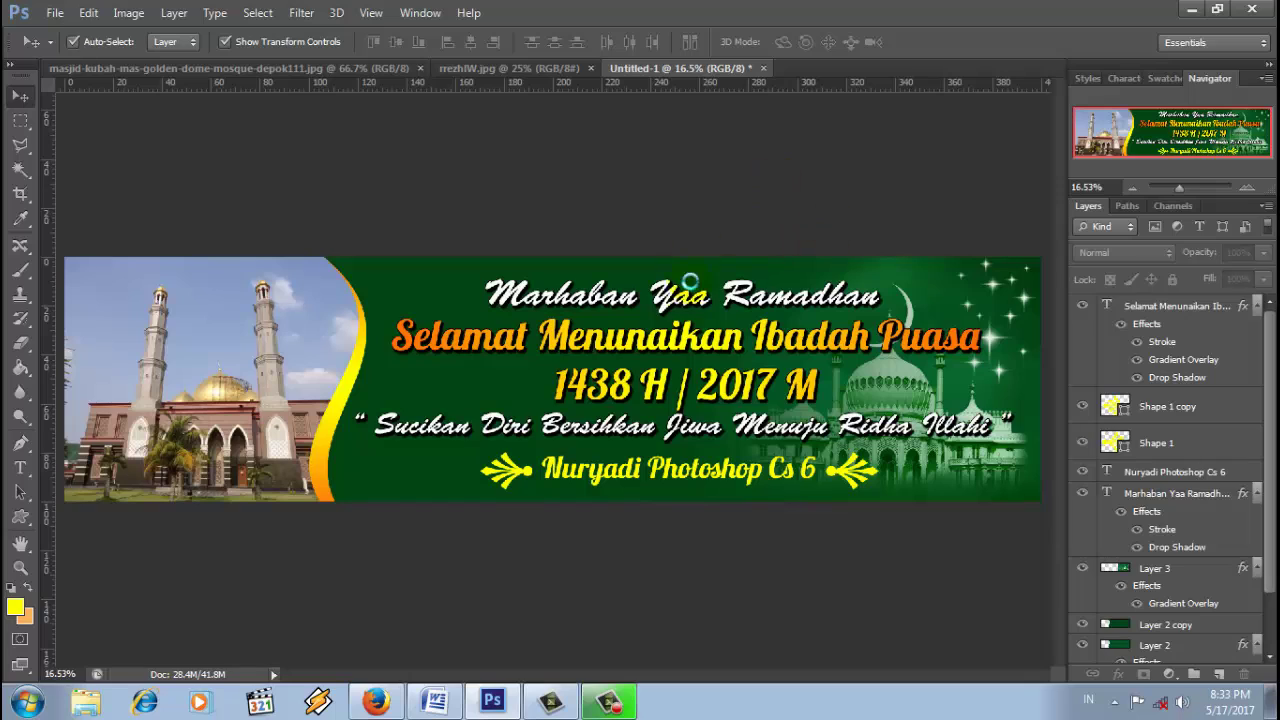
{"action": "left_click_drag", "start_coordinate": [601, 263], "coordinate": [571, 263]}
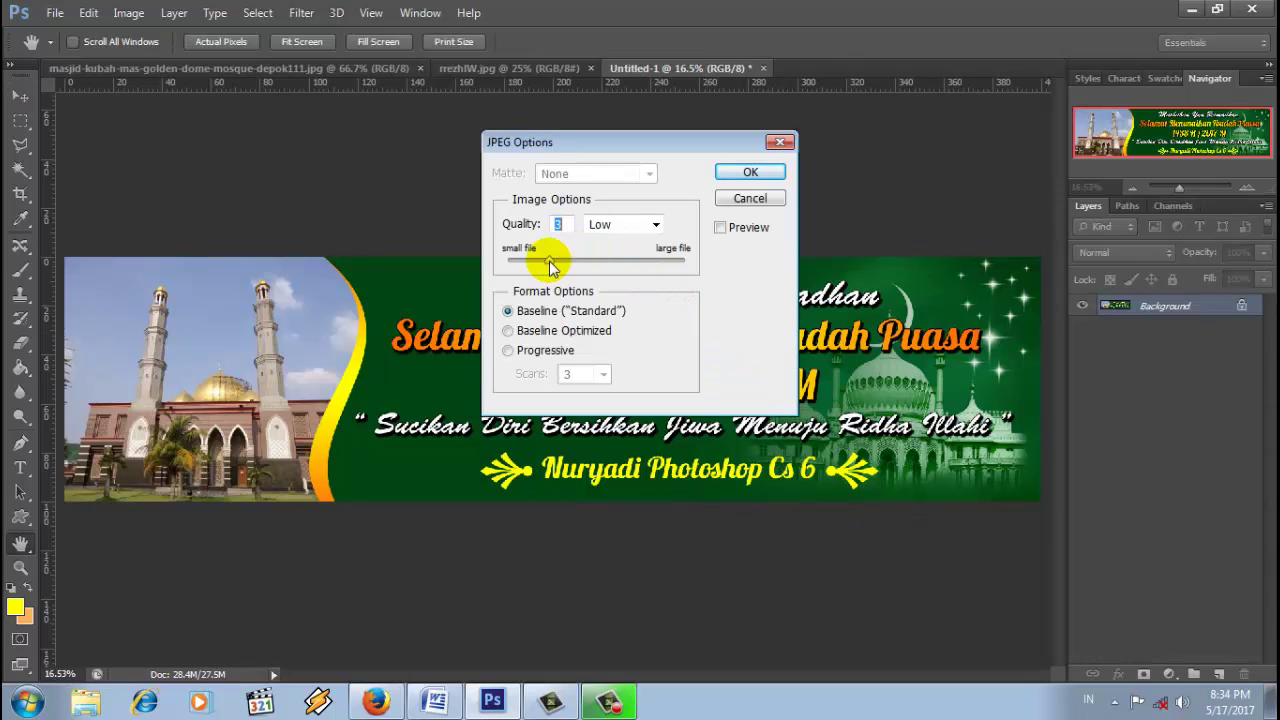
{"action": "left_click", "coordinate": [765, 172]}
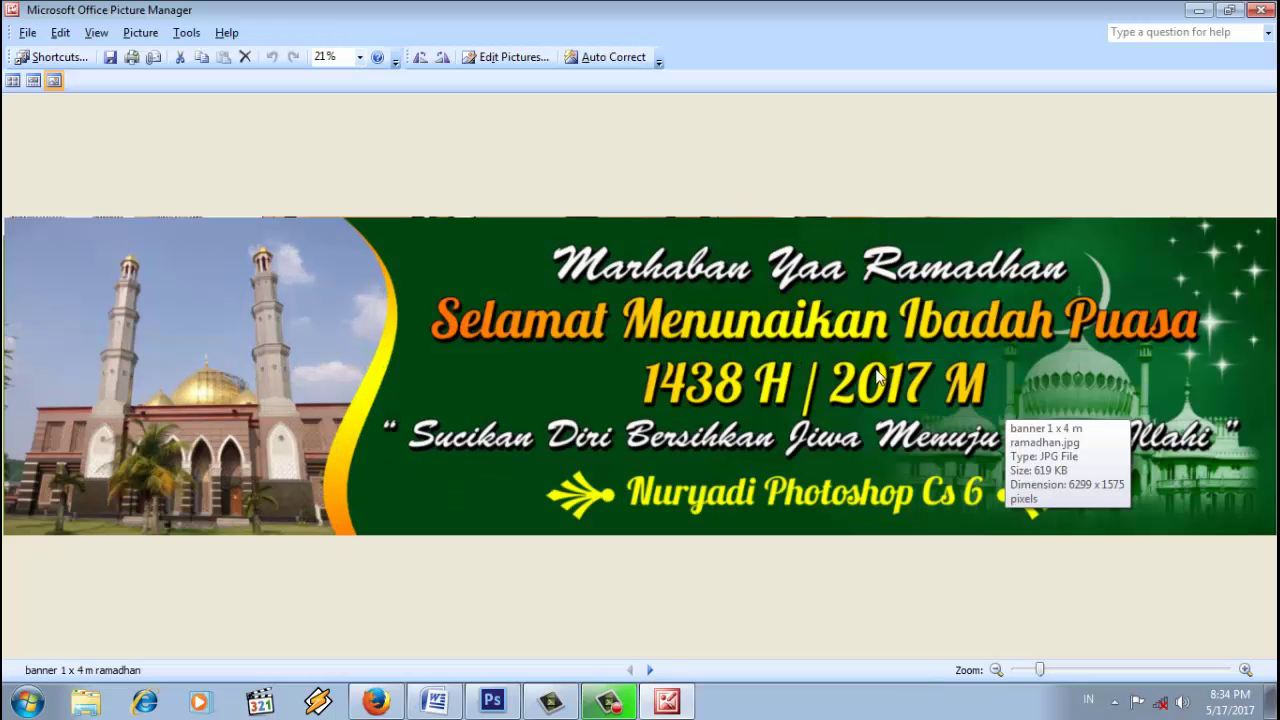
Step: Examine the whole exported banner at 12% zoom in Microsoft Office Picture Manager
{"action": "left_click", "coordinate": [1034, 669]}
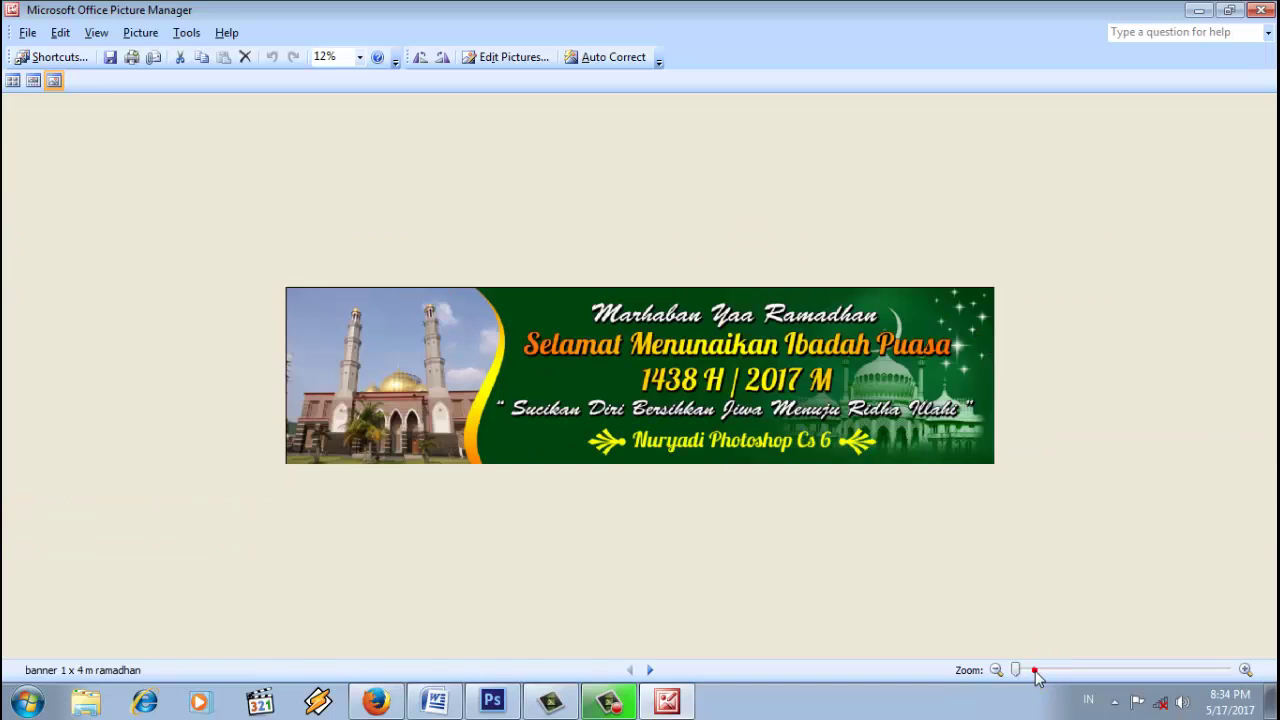
Step: Inspect the exported banner's mosque photo, greeting text, tagline and starry mosque background at 50% zoom, and return to a view of the whole banner
{"action": "mouse_move", "coordinate": [938, 358]}
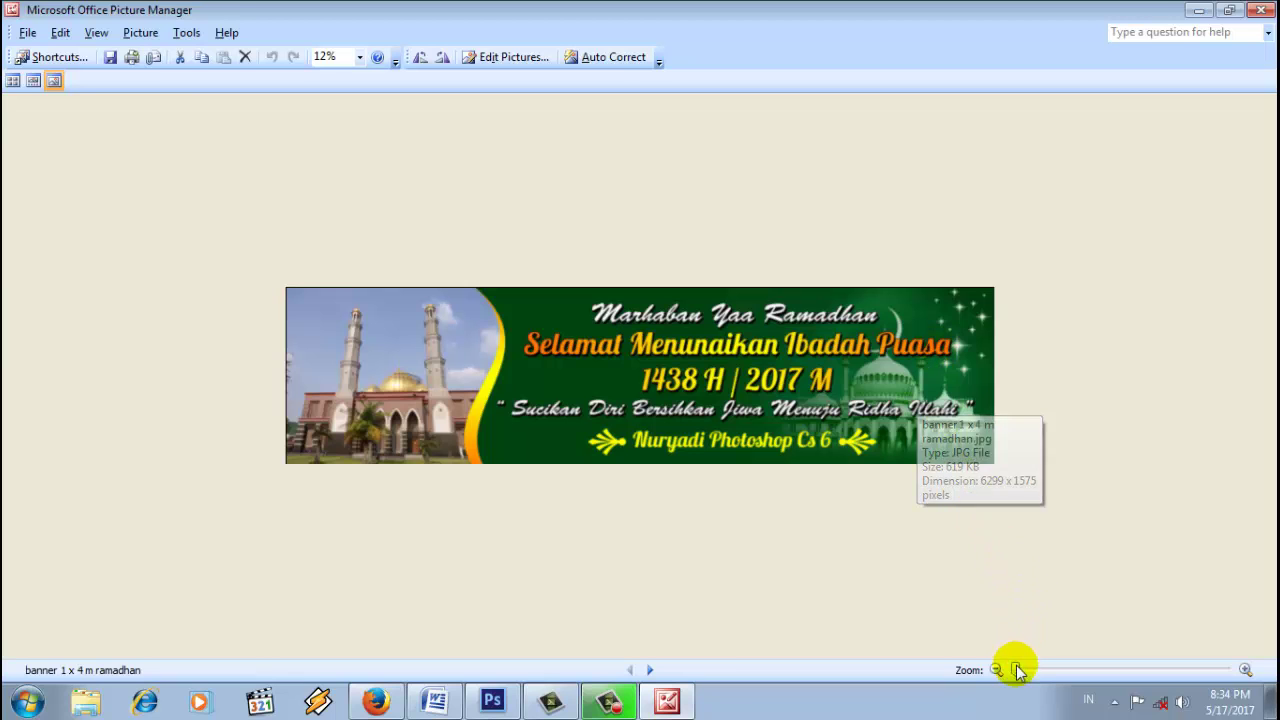
{"action": "left_click_drag", "start_coordinate": [1014, 670], "coordinate": [1080, 673]}
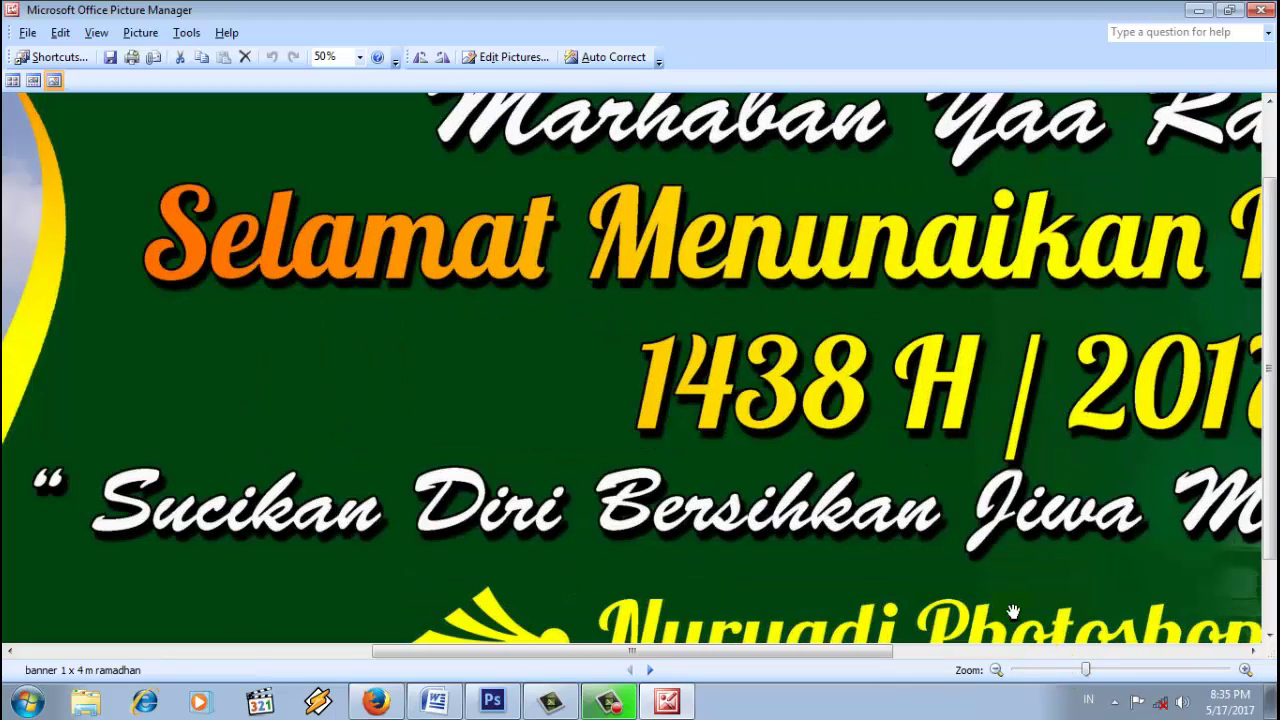
{"action": "left_click_drag", "start_coordinate": [996, 515], "coordinate": [706, 506]}
{"action": "left_click_drag", "start_coordinate": [917, 372], "coordinate": [745, 165]}
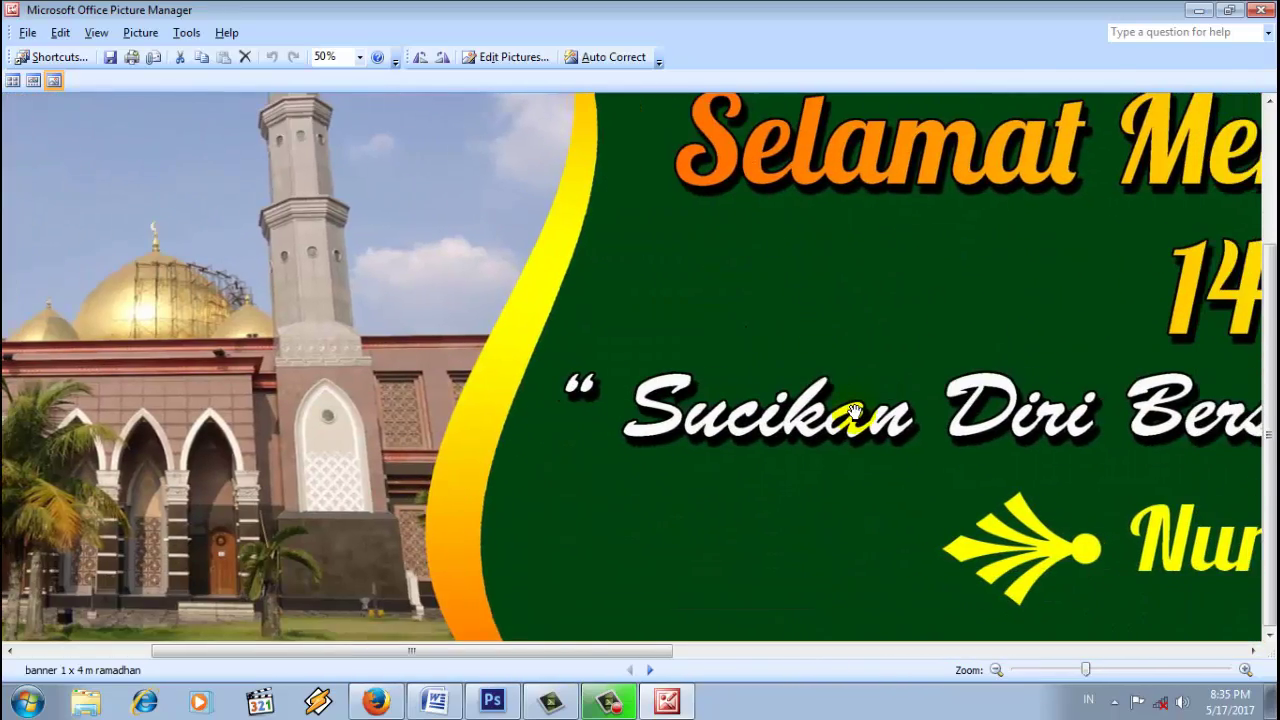
{"action": "left_click_drag", "start_coordinate": [855, 418], "coordinate": [606, 486]}
{"action": "left_click_drag", "start_coordinate": [1148, 444], "coordinate": [830, 440]}
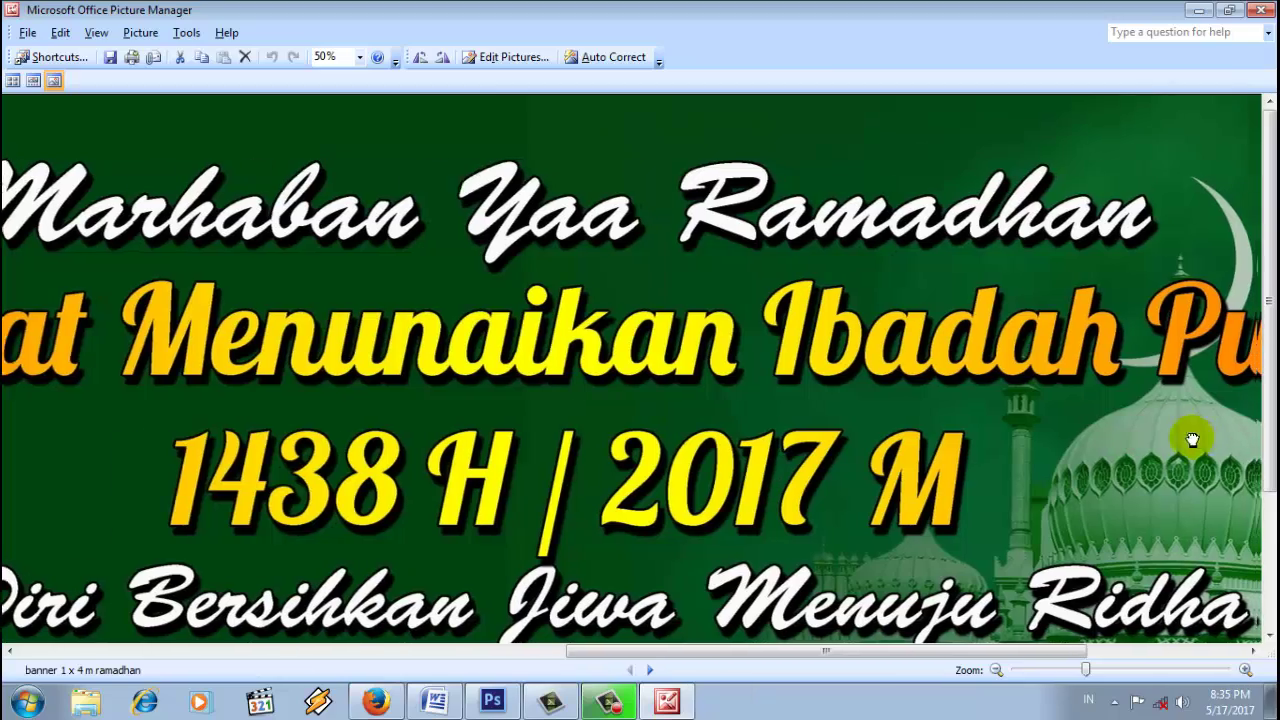
{"action": "mouse_move", "coordinate": [1190, 438]}
{"action": "left_mouse_down"}
{"action": "mouse_move", "coordinate": [1000, 410]}
{"action": "mouse_move", "coordinate": [911, 422]}
{"action": "left_mouse_up"}
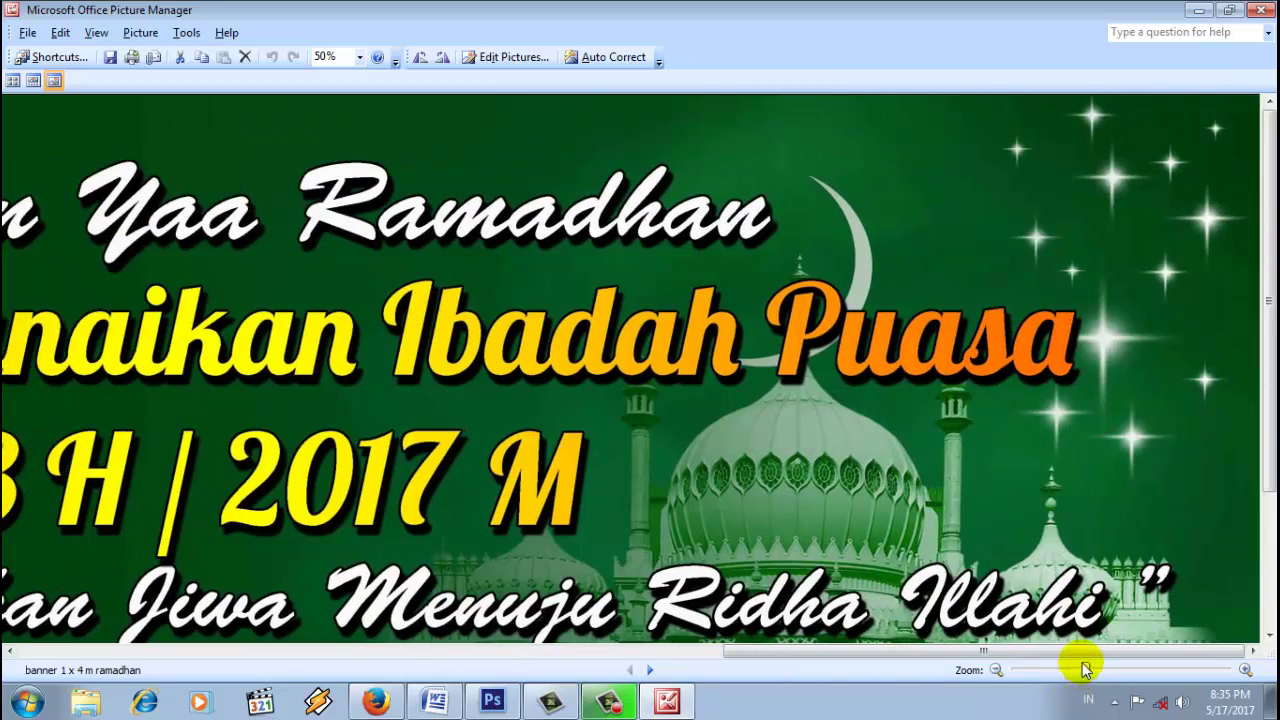
{"action": "left_click_drag", "start_coordinate": [1083, 669], "coordinate": [1039, 670]}
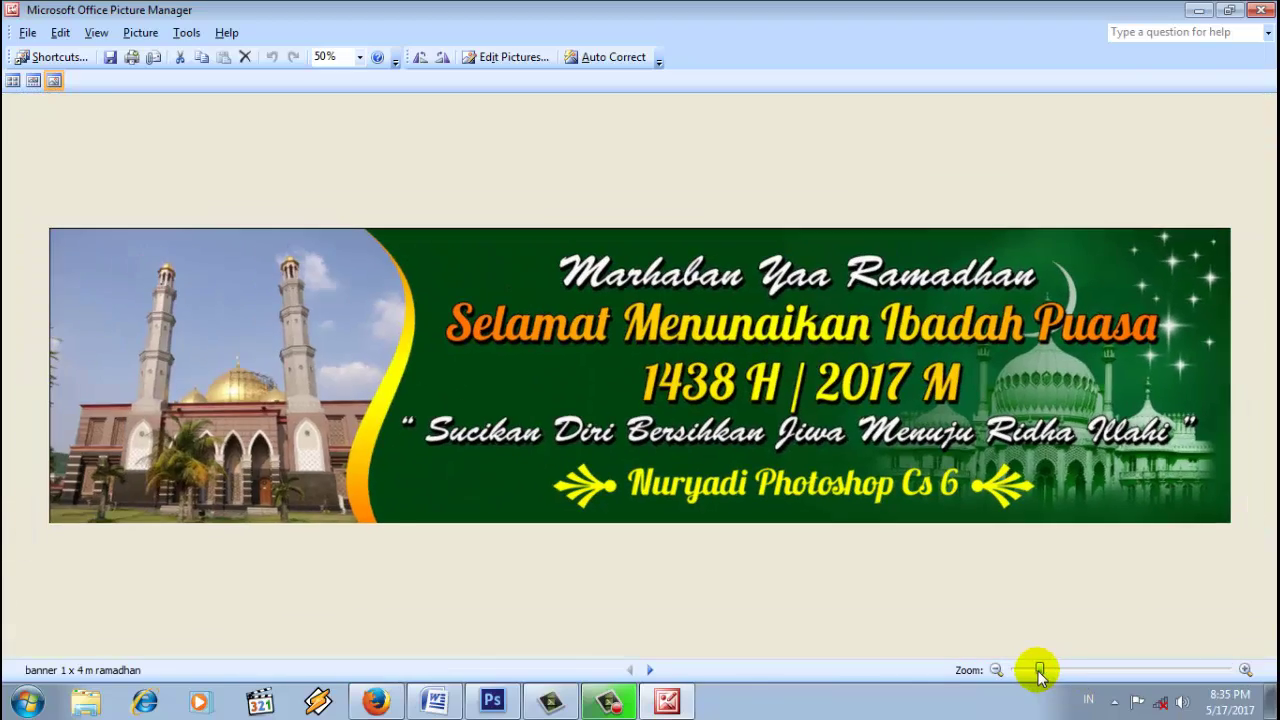